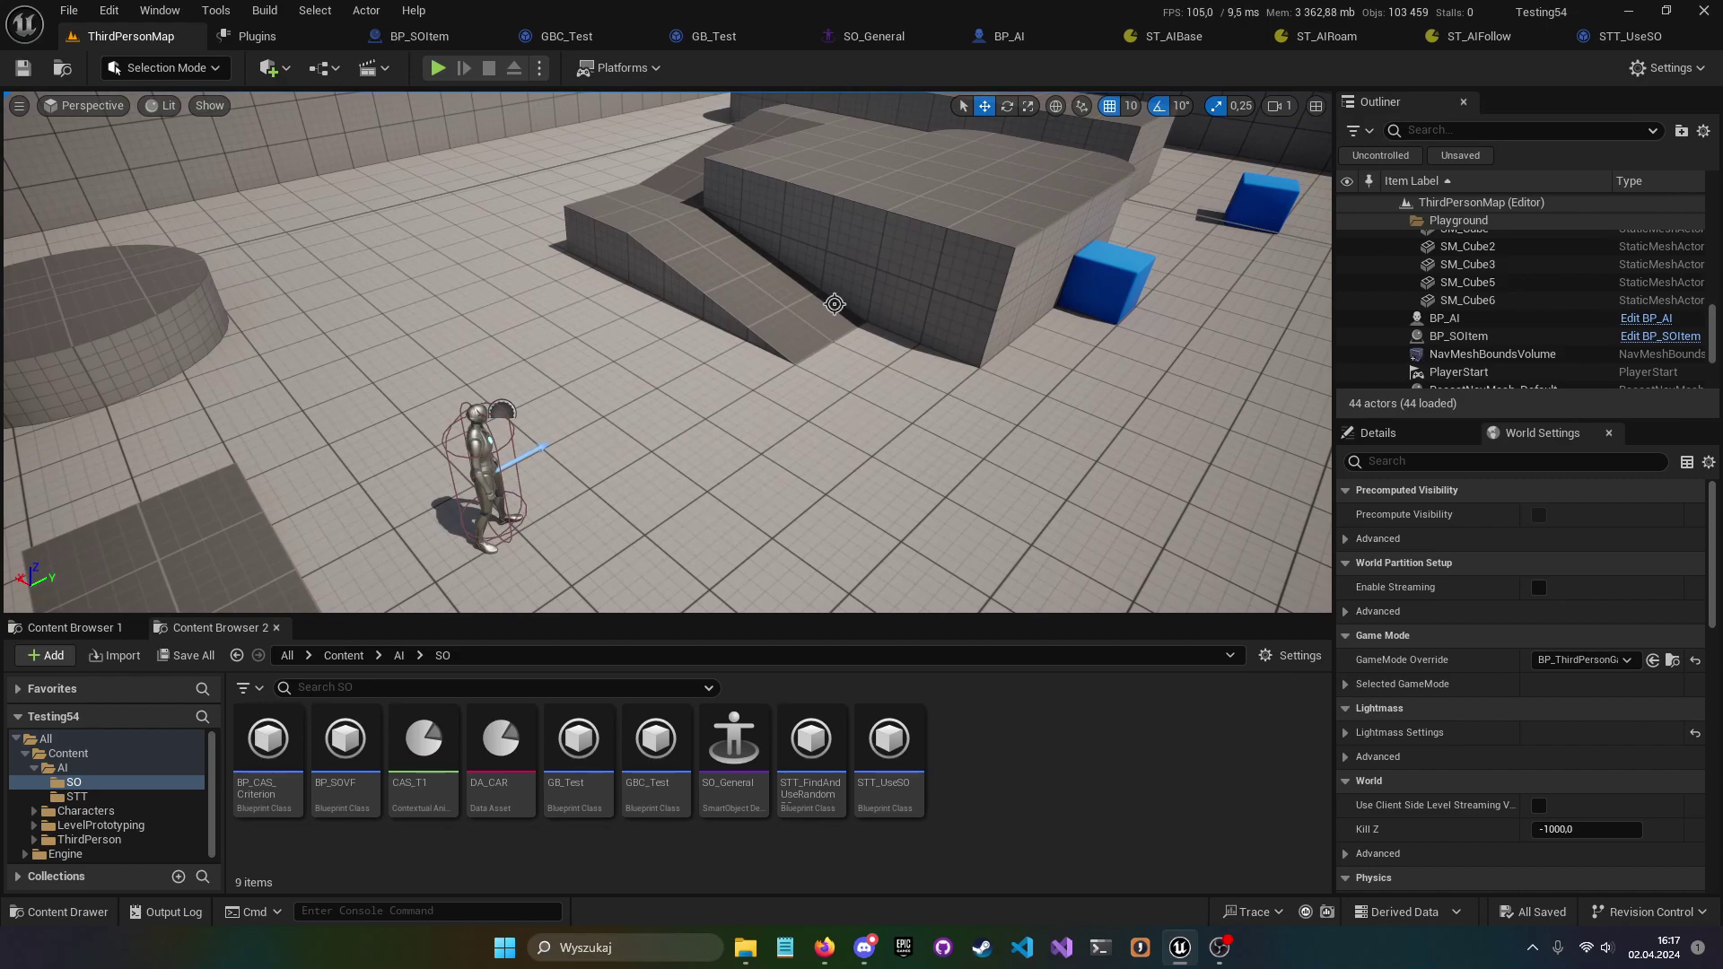
pyautogui.moveTo(819, 384); pyautogui.dragTo(824, 368)
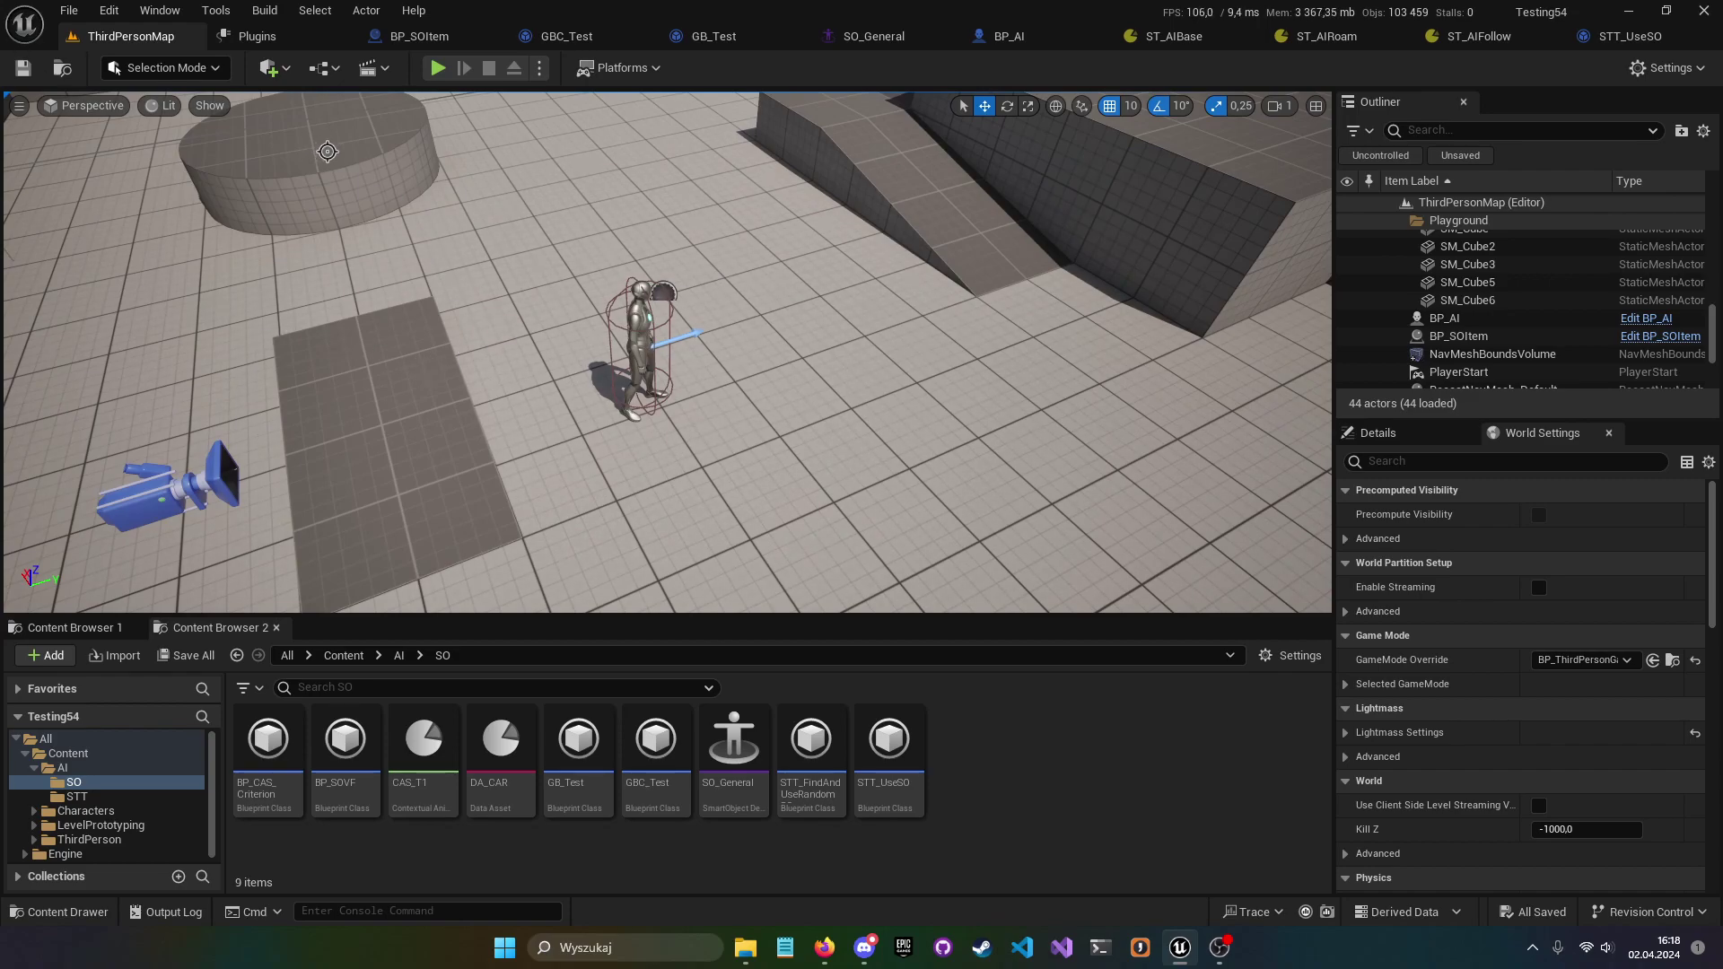
# - Search the plugins for "gameplay intera" and check the GameplayInteractions plugin
pyautogui.click(270, 38)
pyautogui.click(697, 68)
pyautogui.write('g')
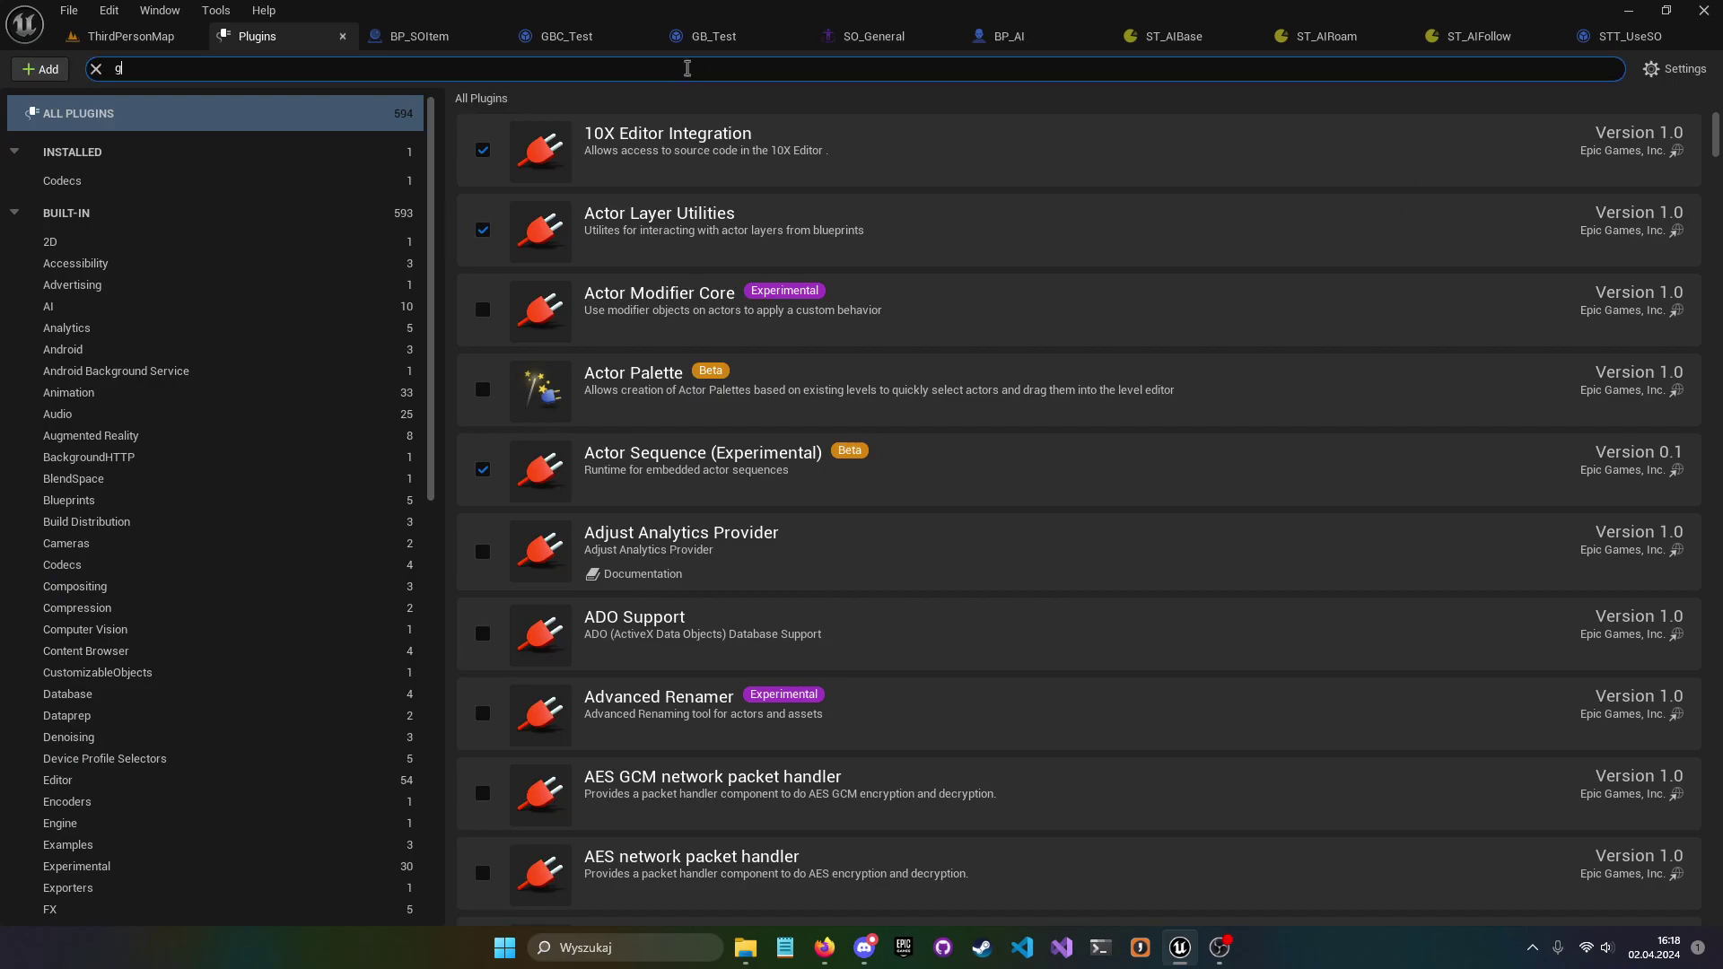
pyautogui.write('ameplay intera')
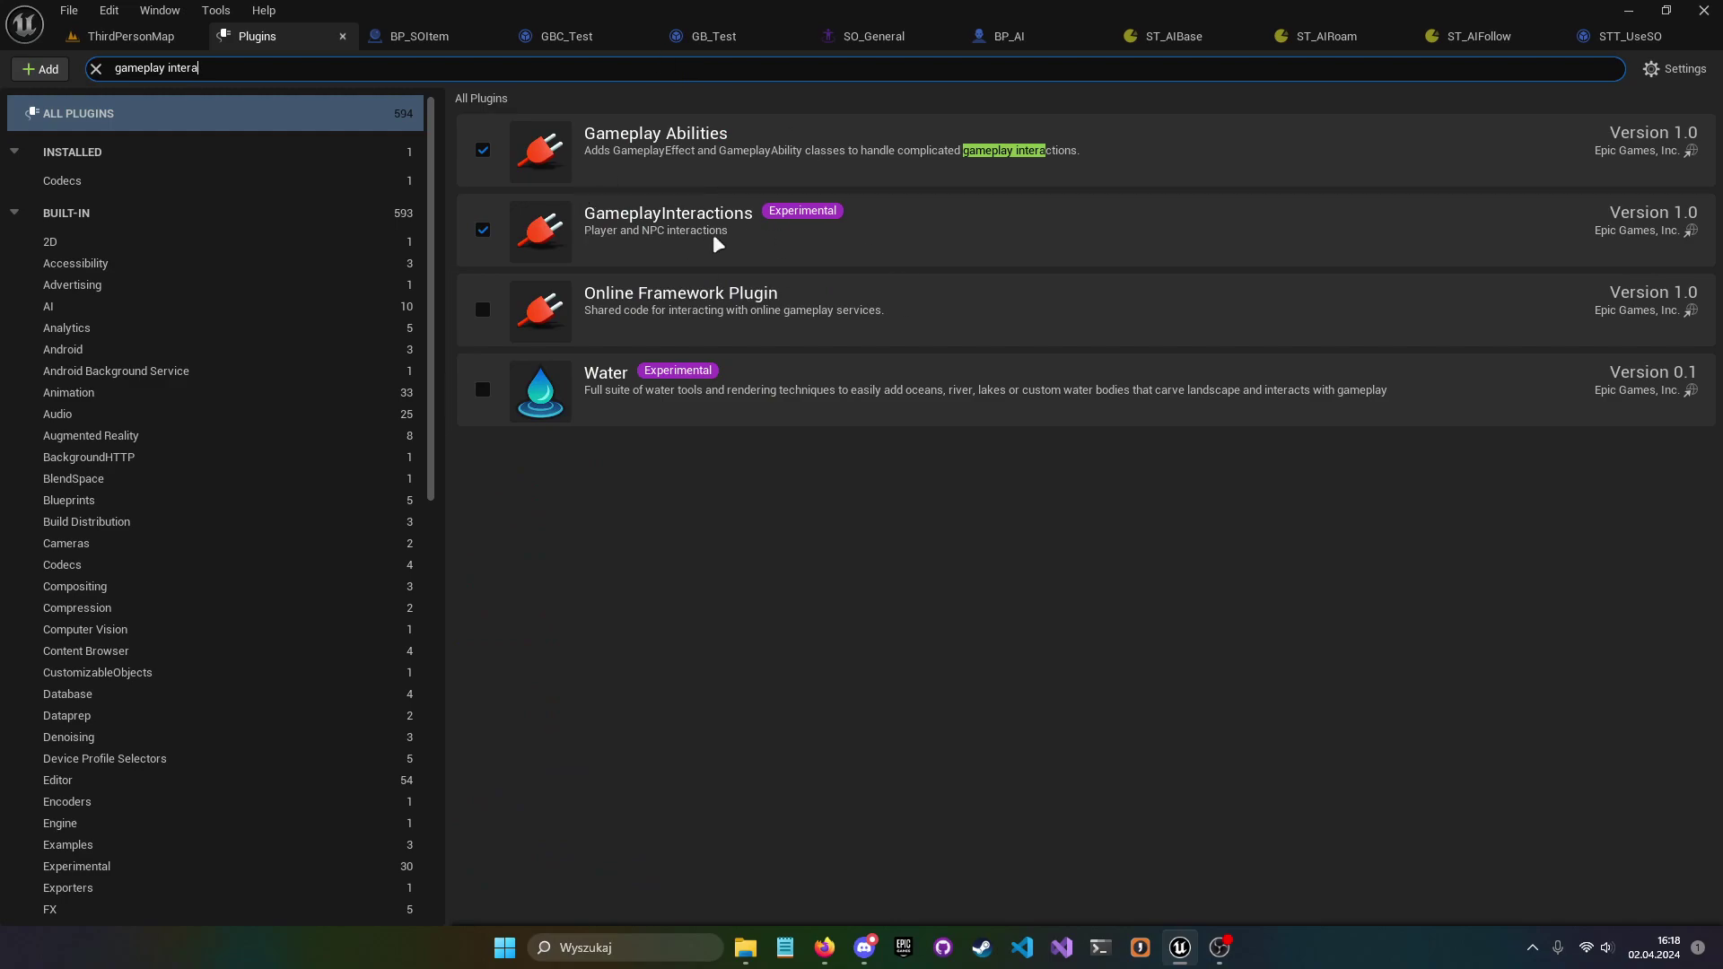
pyautogui.moveTo(802, 223)
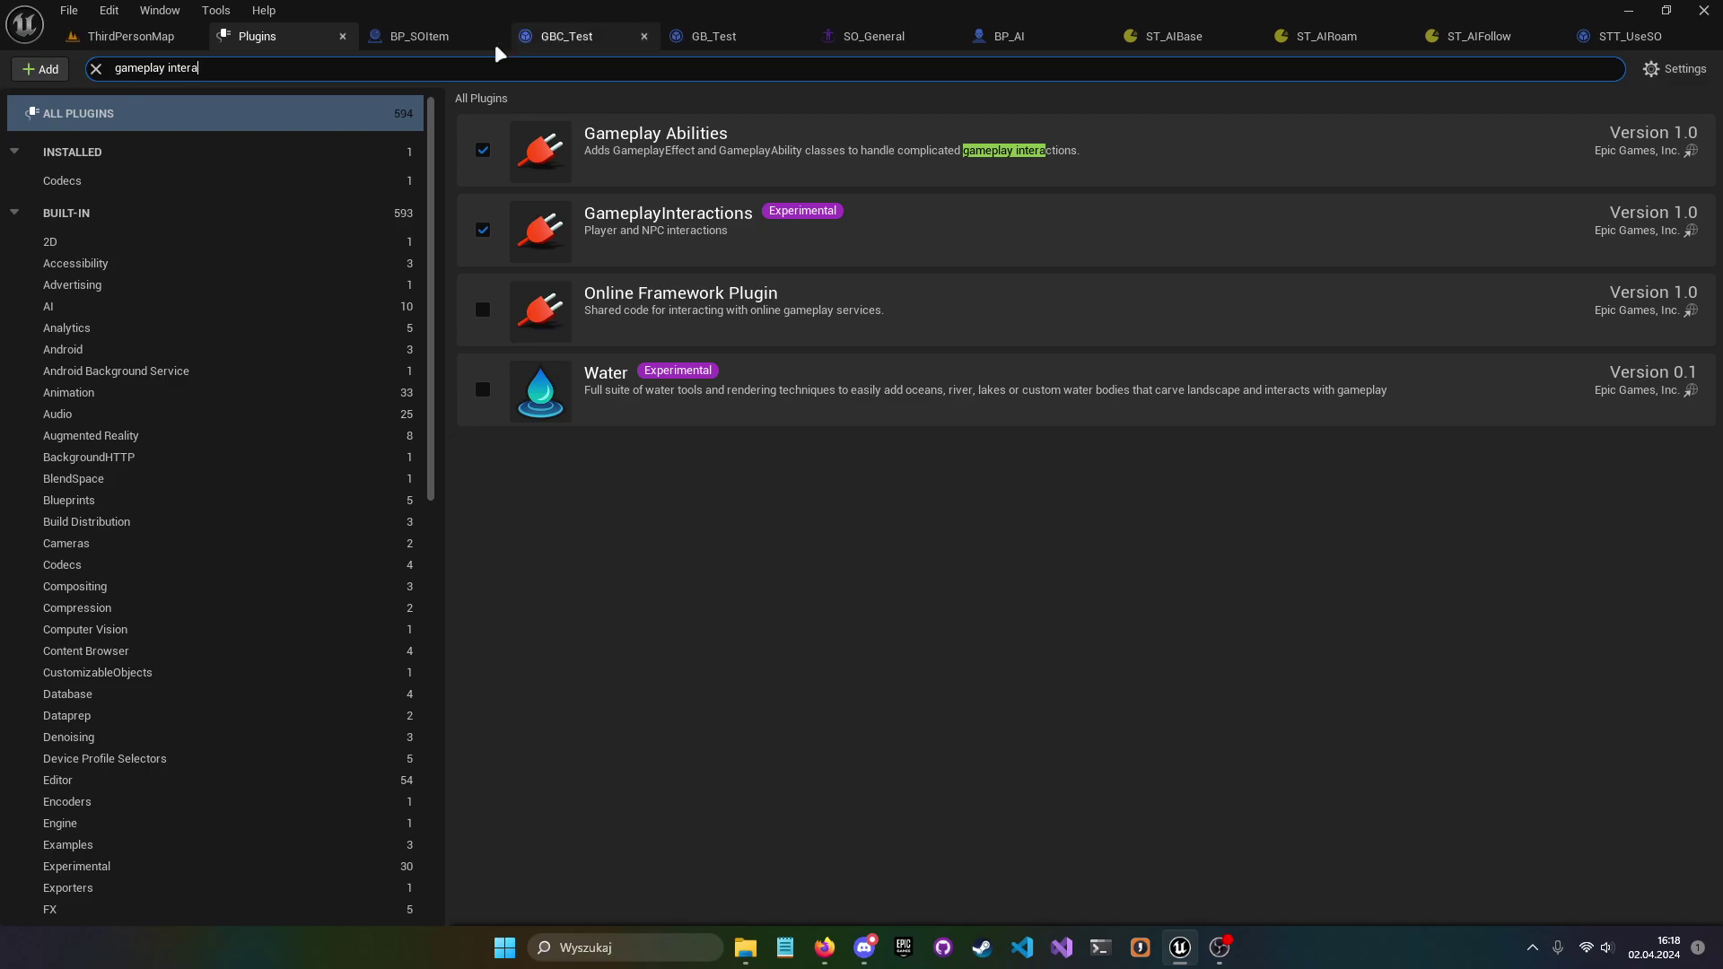
# - Search the plugins for "smart" and "state" to check the SmartObjects and StateTree plugins, and clear the search
pyautogui.hotkey('ctrl', 'a')
pyautogui.write('sm')
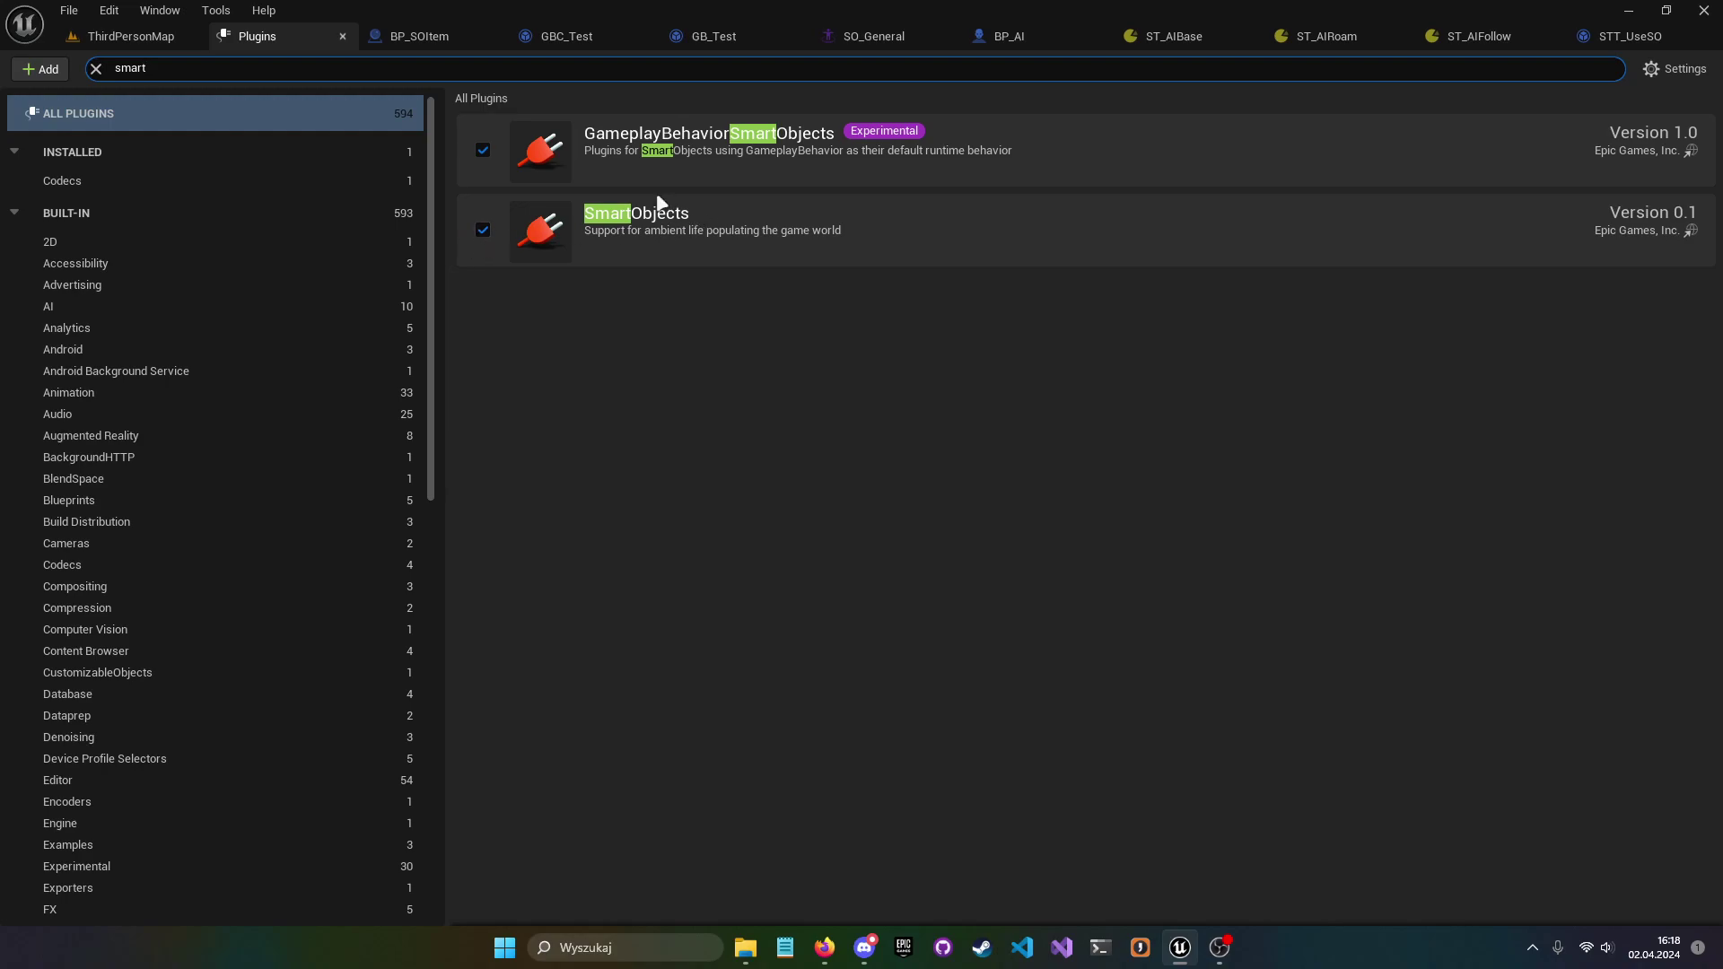
pyautogui.moveTo(252, 75); pyautogui.dragTo(3, 70)
pyautogui.write('state')
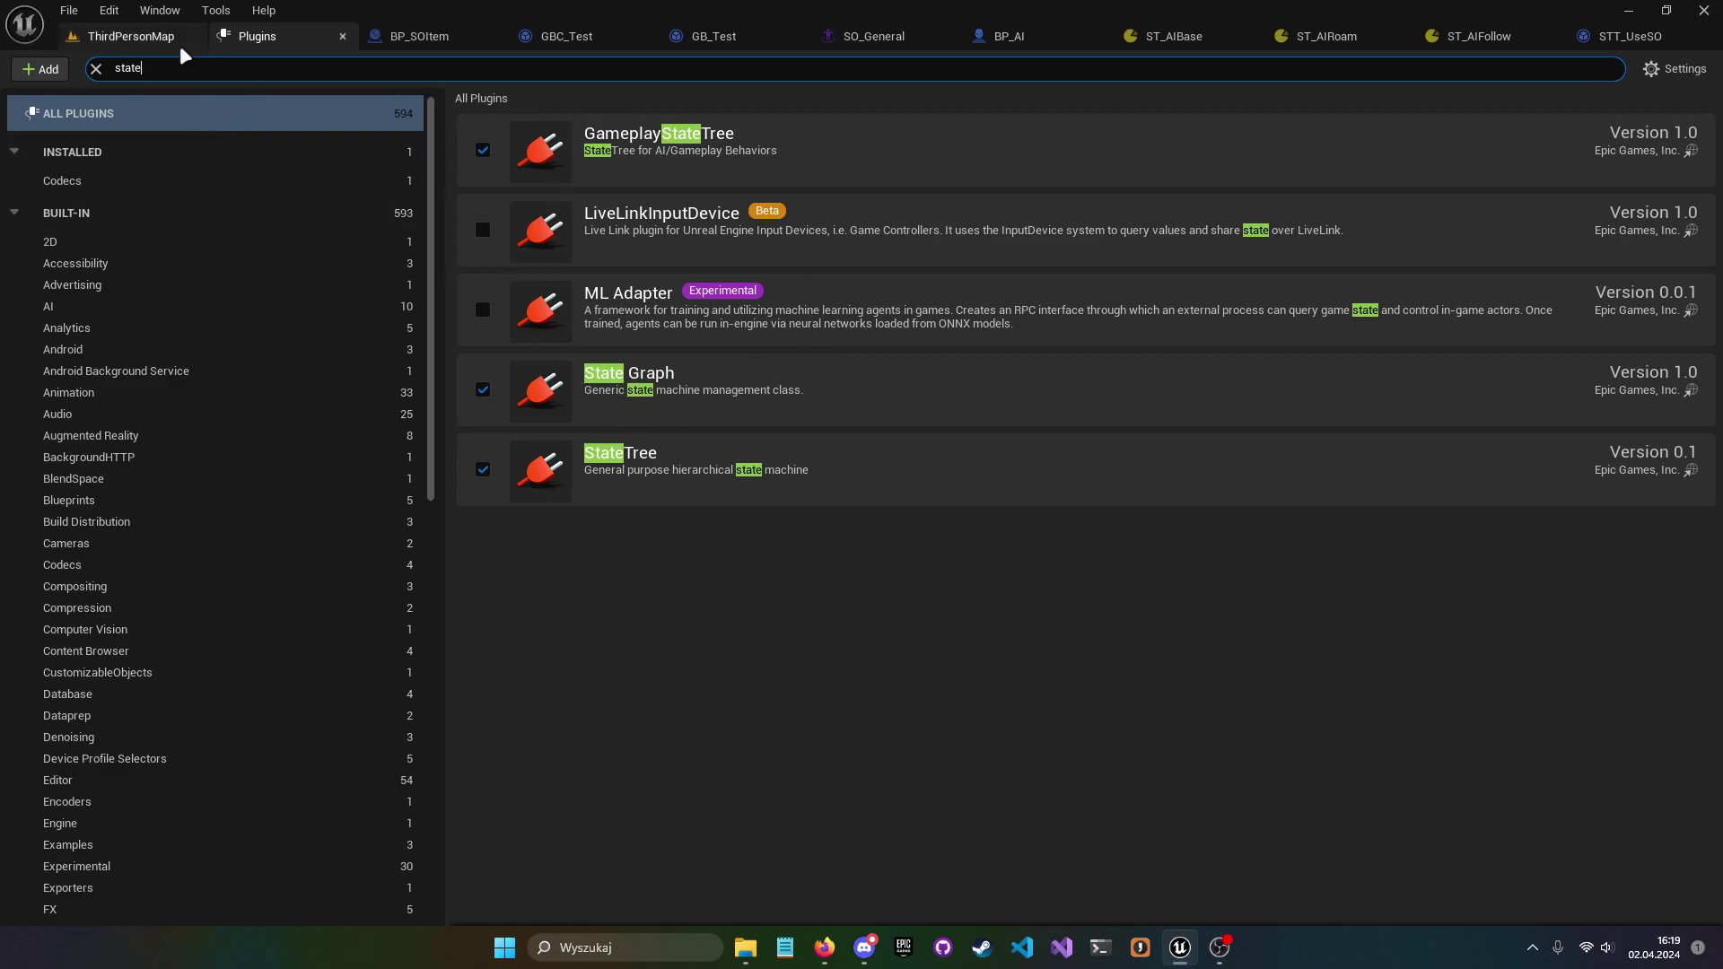
pyautogui.moveTo(173, 70); pyautogui.dragTo(4, 83)
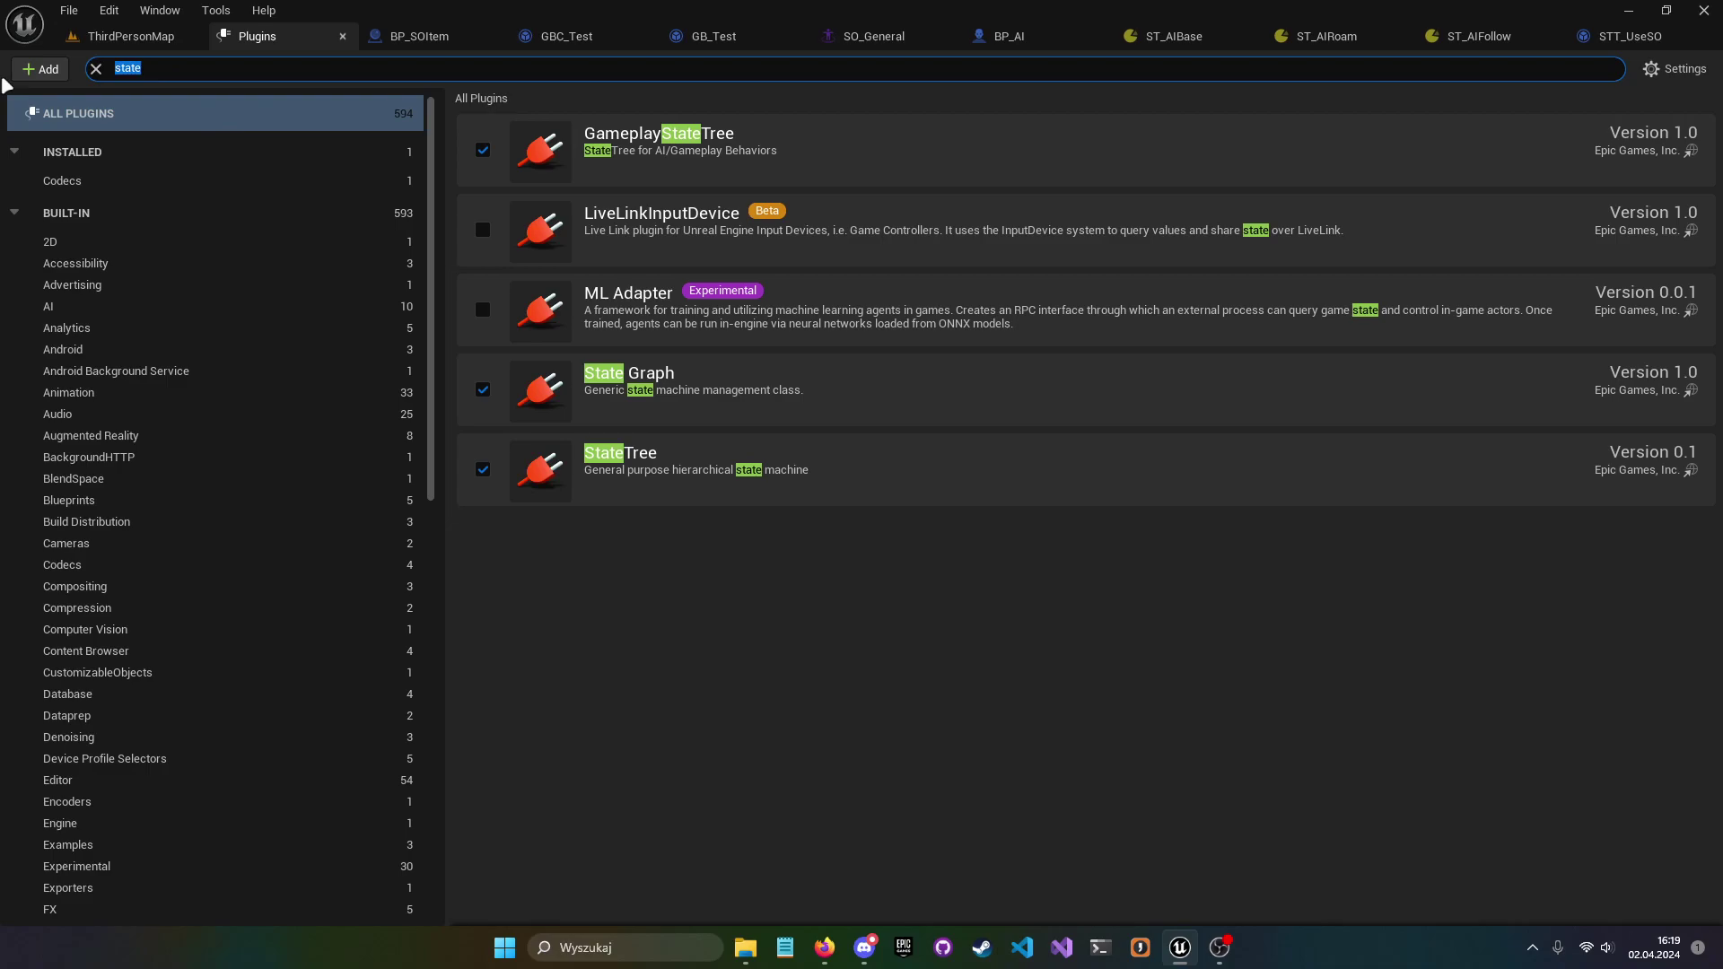
pyautogui.press('BackSpace')
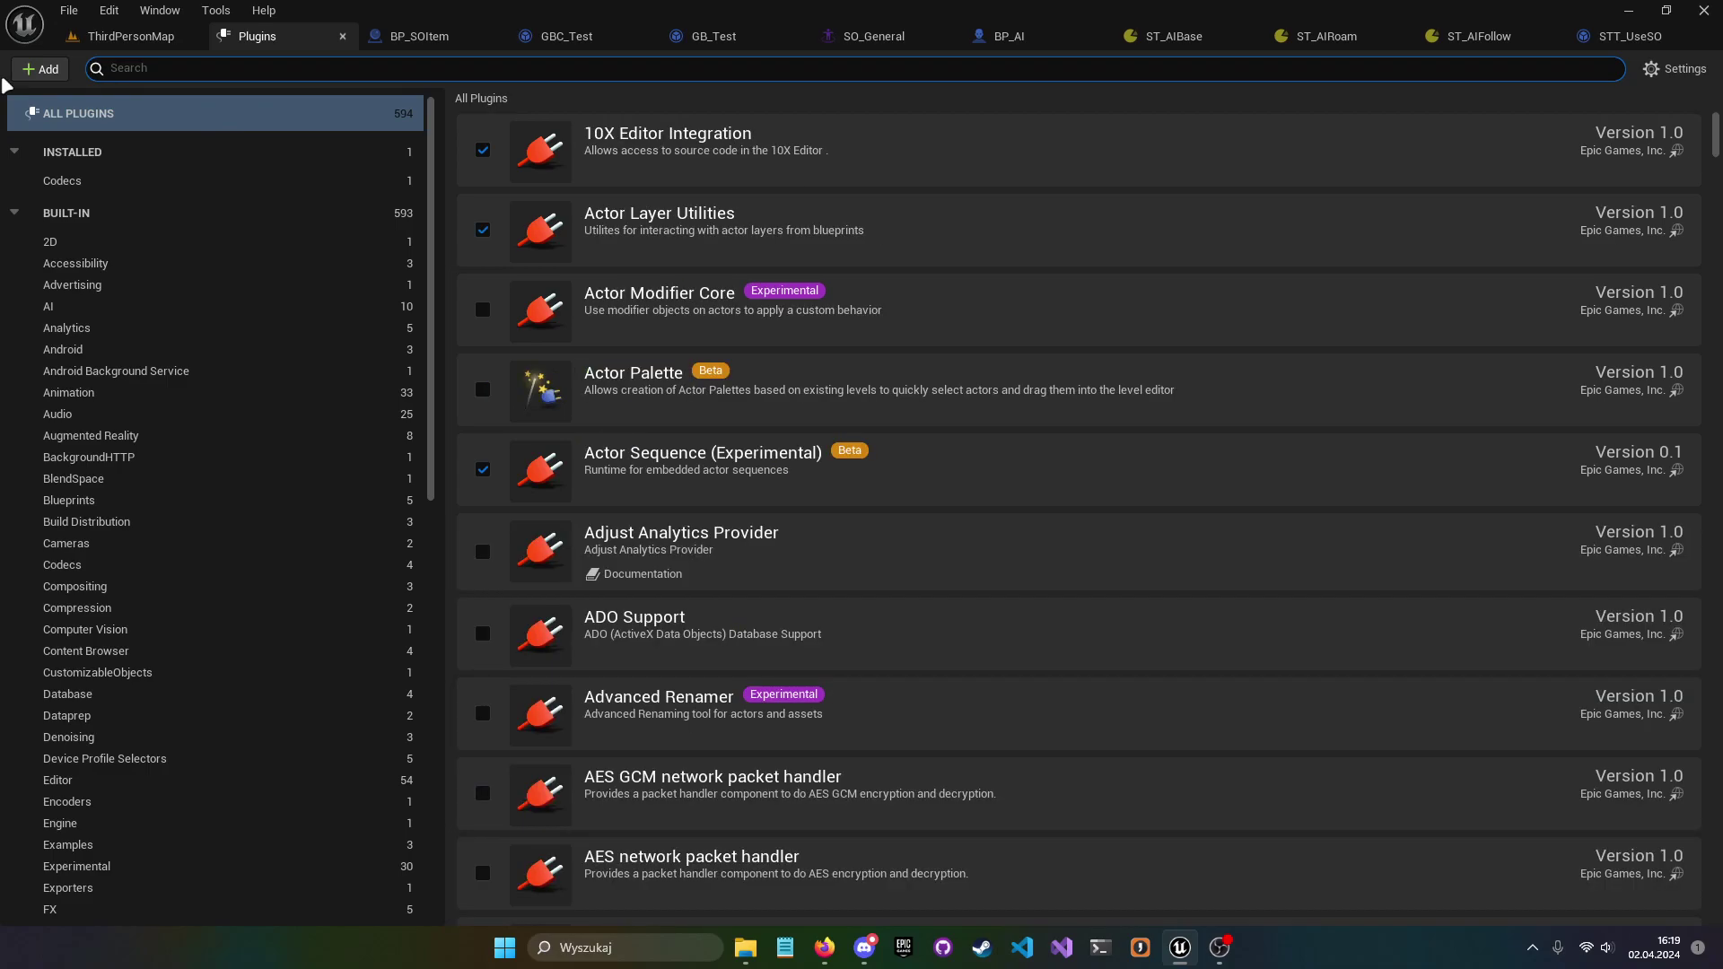
# - Return to the ThirdPersonMap level, select the BP_SOItem actor near the AI character and focus the view on it
pyautogui.click(131, 36)
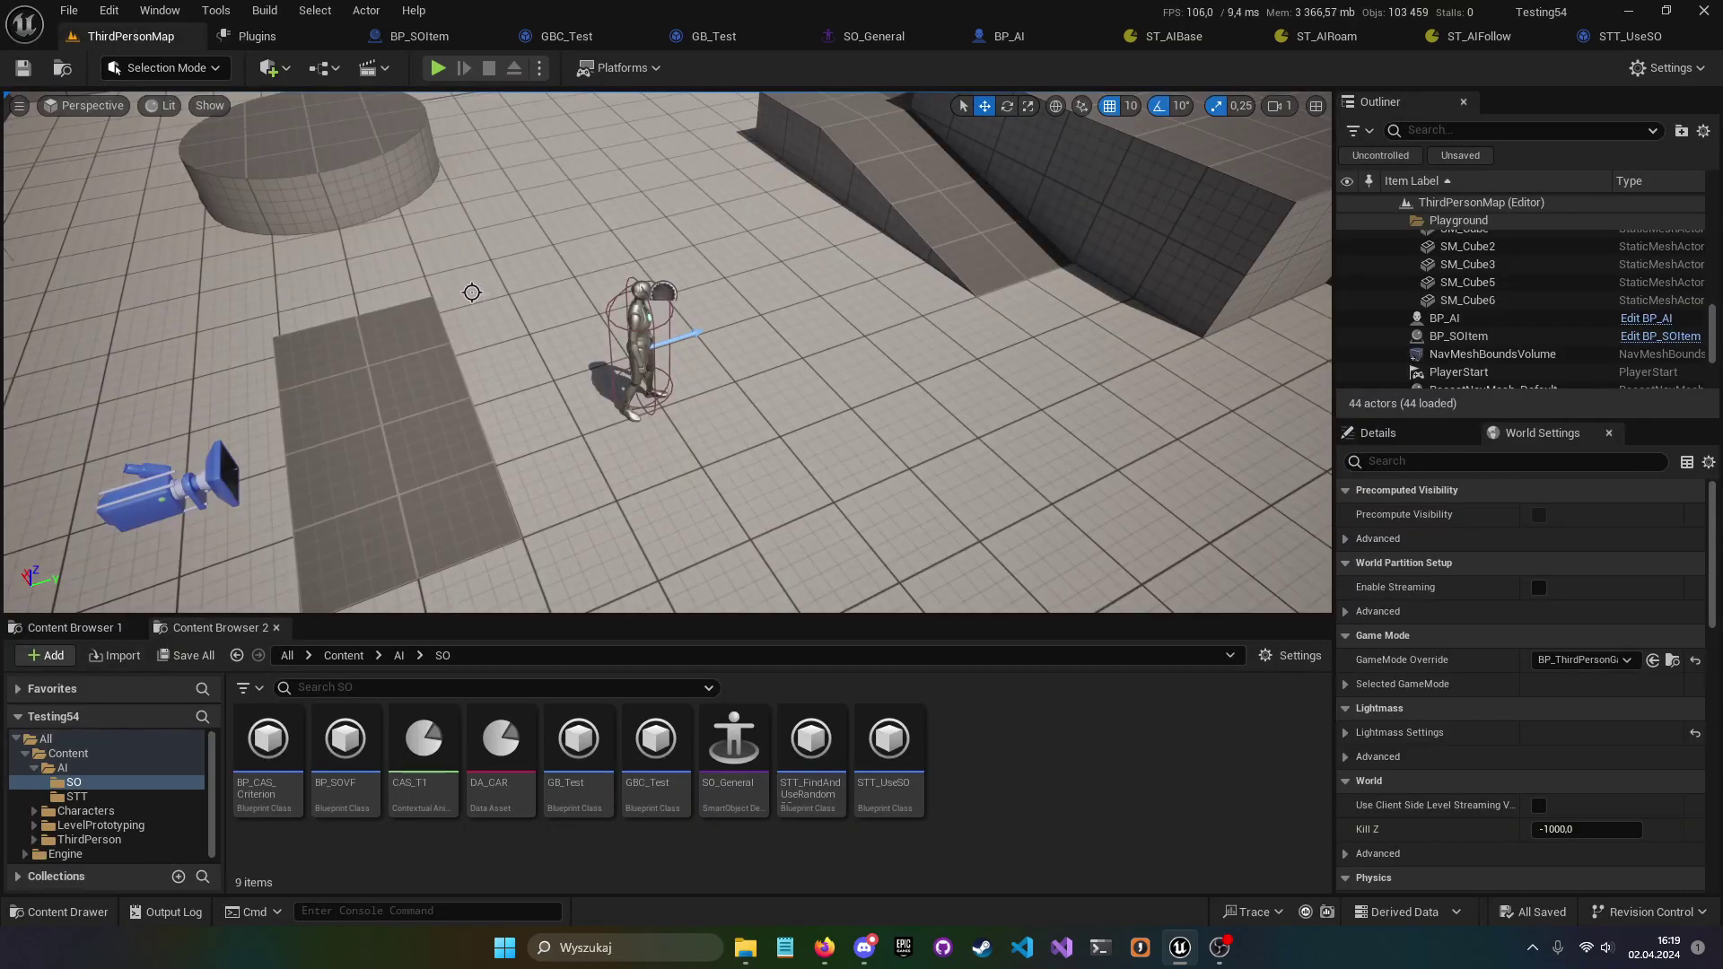
pyautogui.moveTo(537, 280)
pyautogui.mouseDown(button='right')
pyautogui.moveTo(542, 296)
pyautogui.moveTo(537, 280)
pyautogui.mouseUp(button='right')
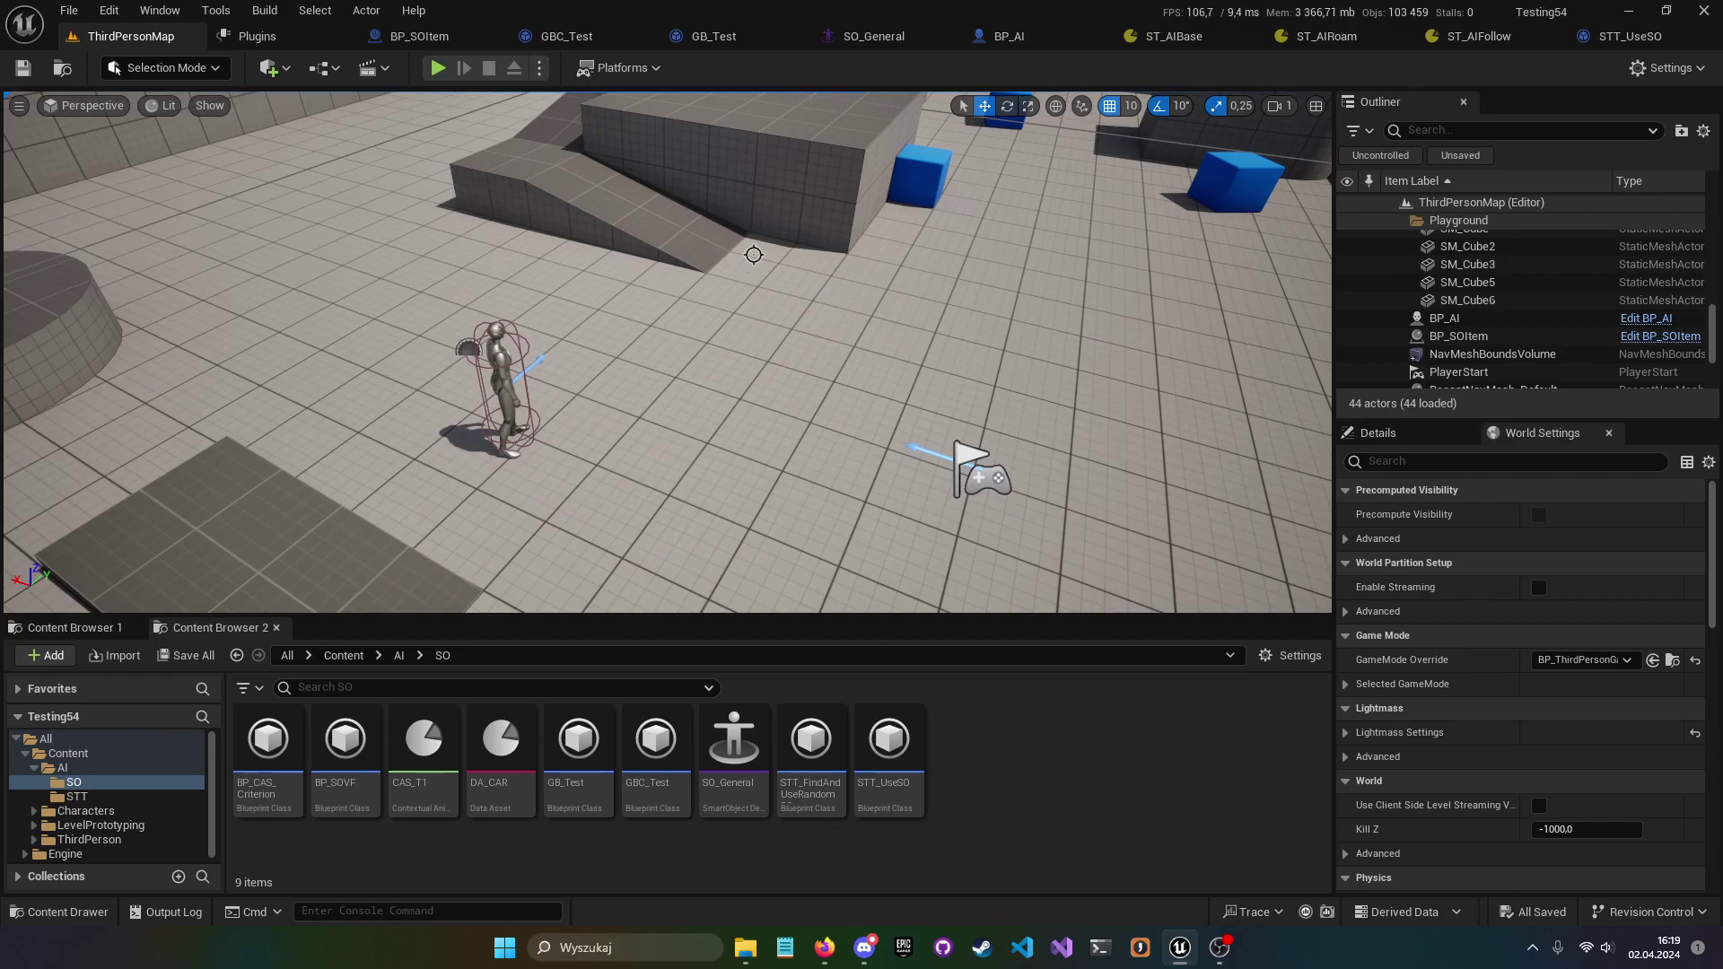
pyautogui.moveTo(948, 312); pyautogui.dragTo(679, 369, button='right')
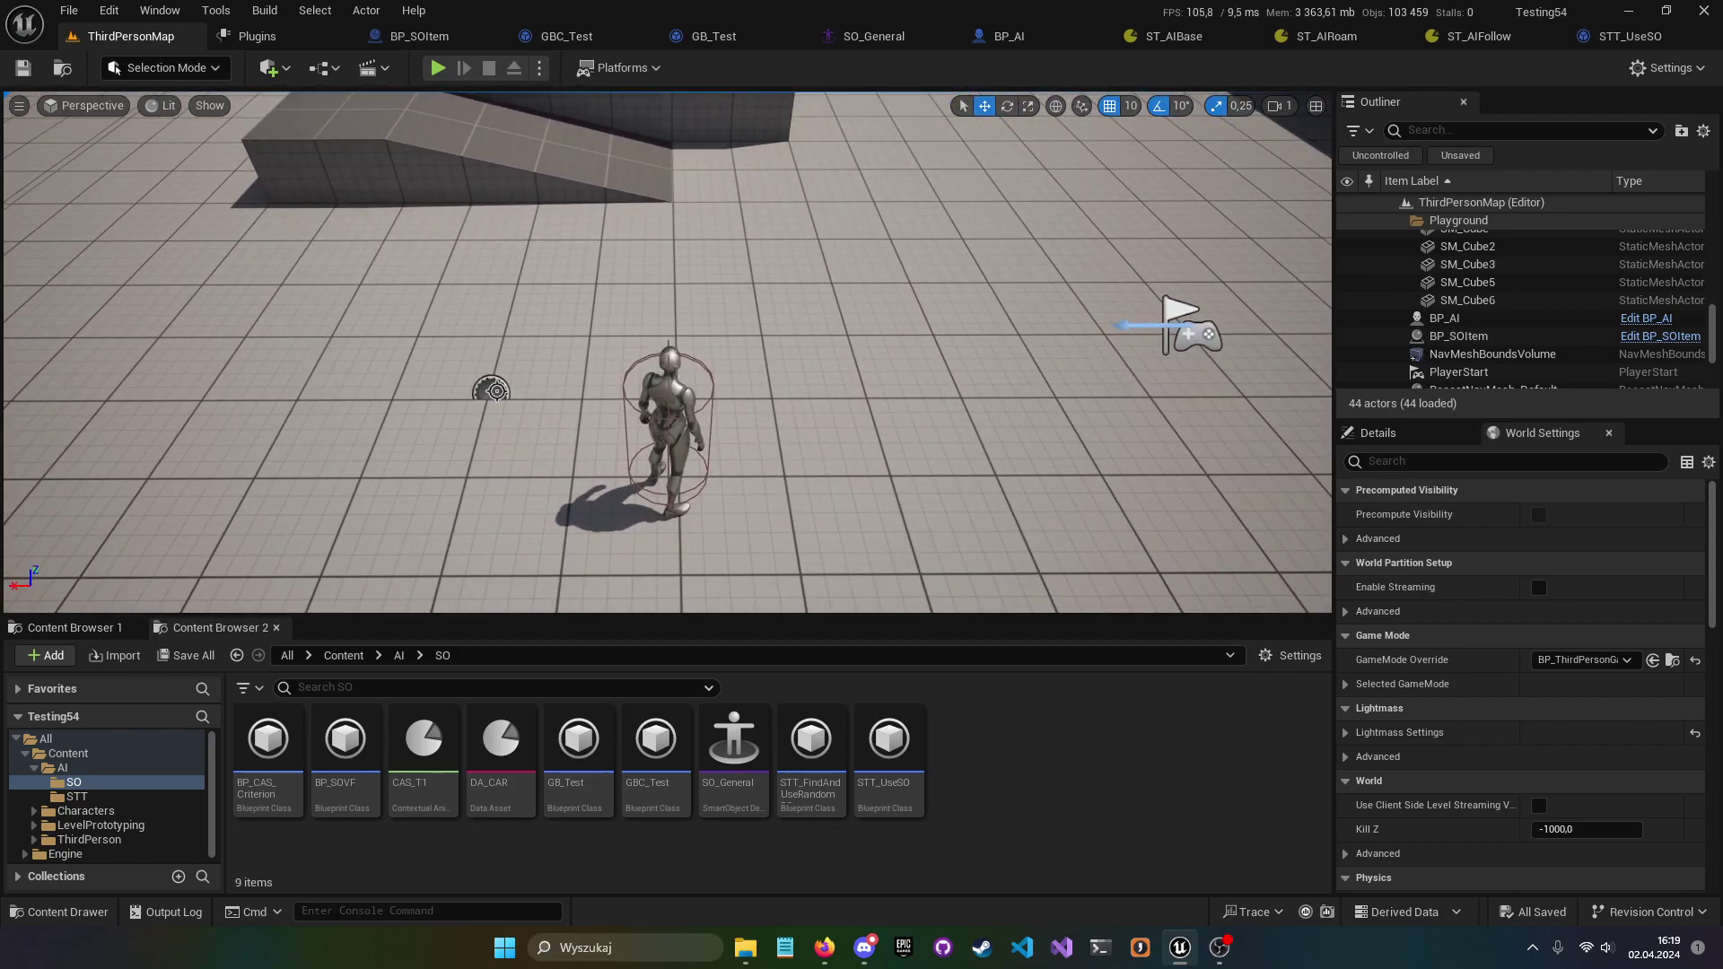
pyautogui.click(491, 392)
pyautogui.press('f')
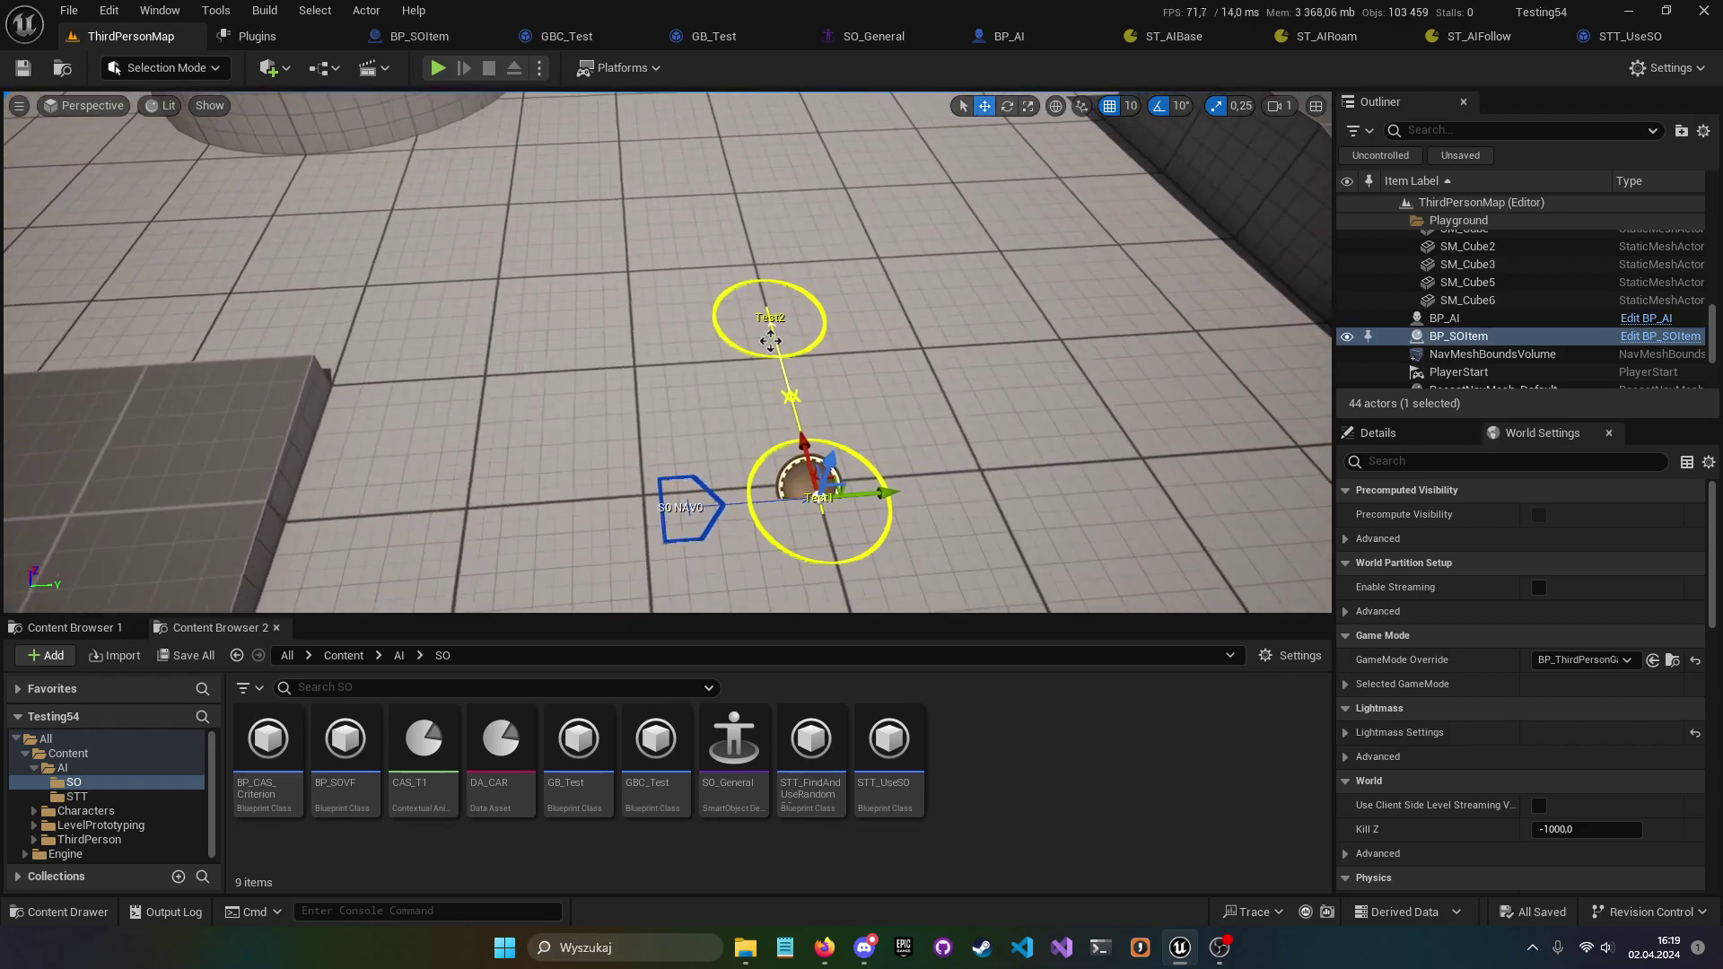
pyautogui.doubleClick(1495, 339)
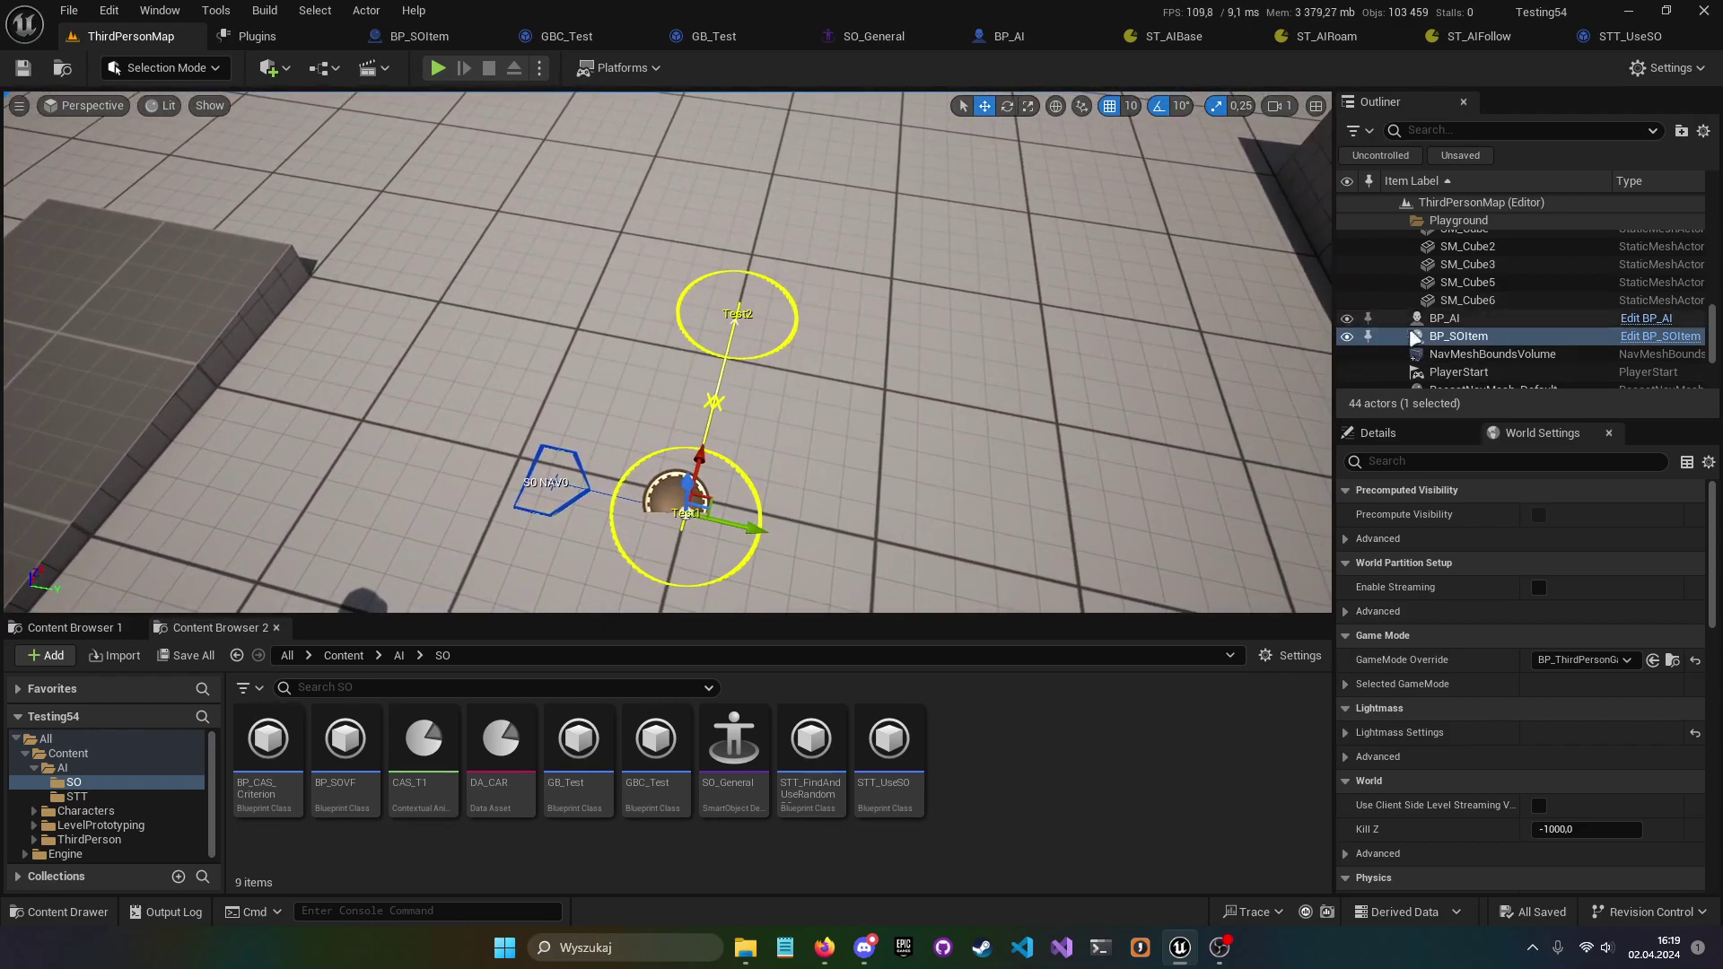
# - Examine the Test1 and Test2 slots and the entrance marker of BP_SOItem, and look briefly at the BP_AI blueprint
pyautogui.moveTo(1324, 359); pyautogui.dragTo(1184, 368, button='right')
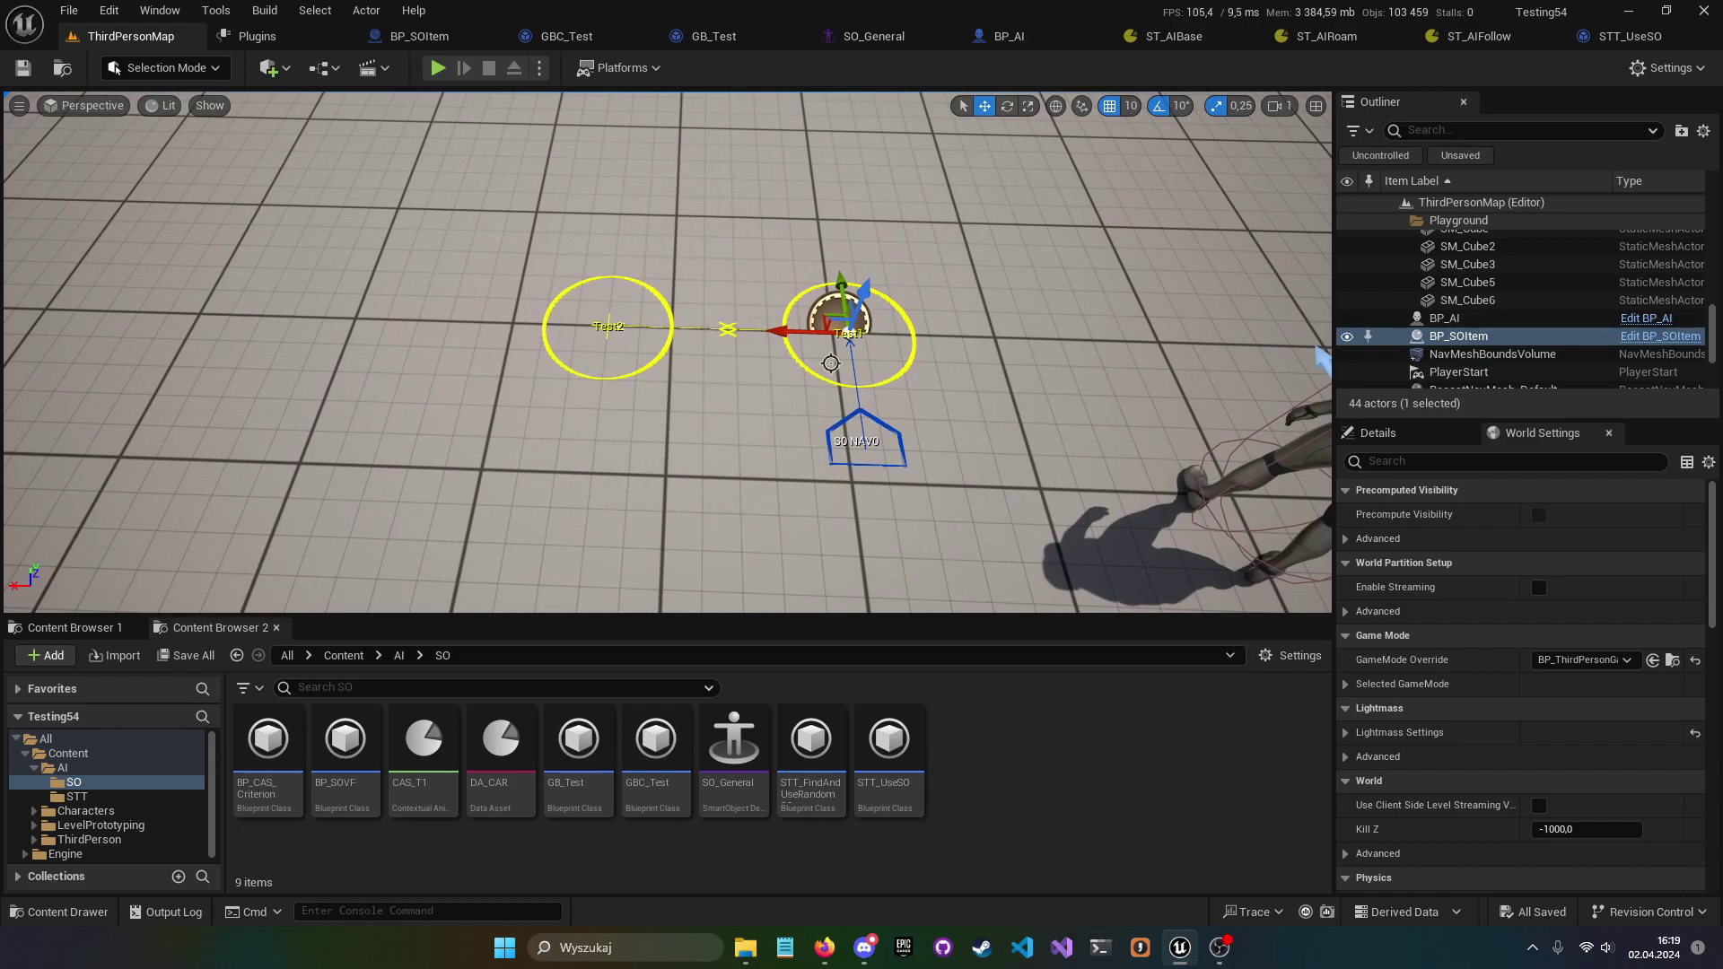
pyautogui.moveTo(1324, 359); pyautogui.dragTo(1194, 364, button='right')
pyautogui.moveTo(687, 378)
pyautogui.mouseDown(button='right')
pyautogui.moveTo(629, 372)
pyautogui.moveTo(718, 337)
pyautogui.moveTo(683, 323)
pyautogui.moveTo(746, 292)
pyautogui.mouseUp(button='right')
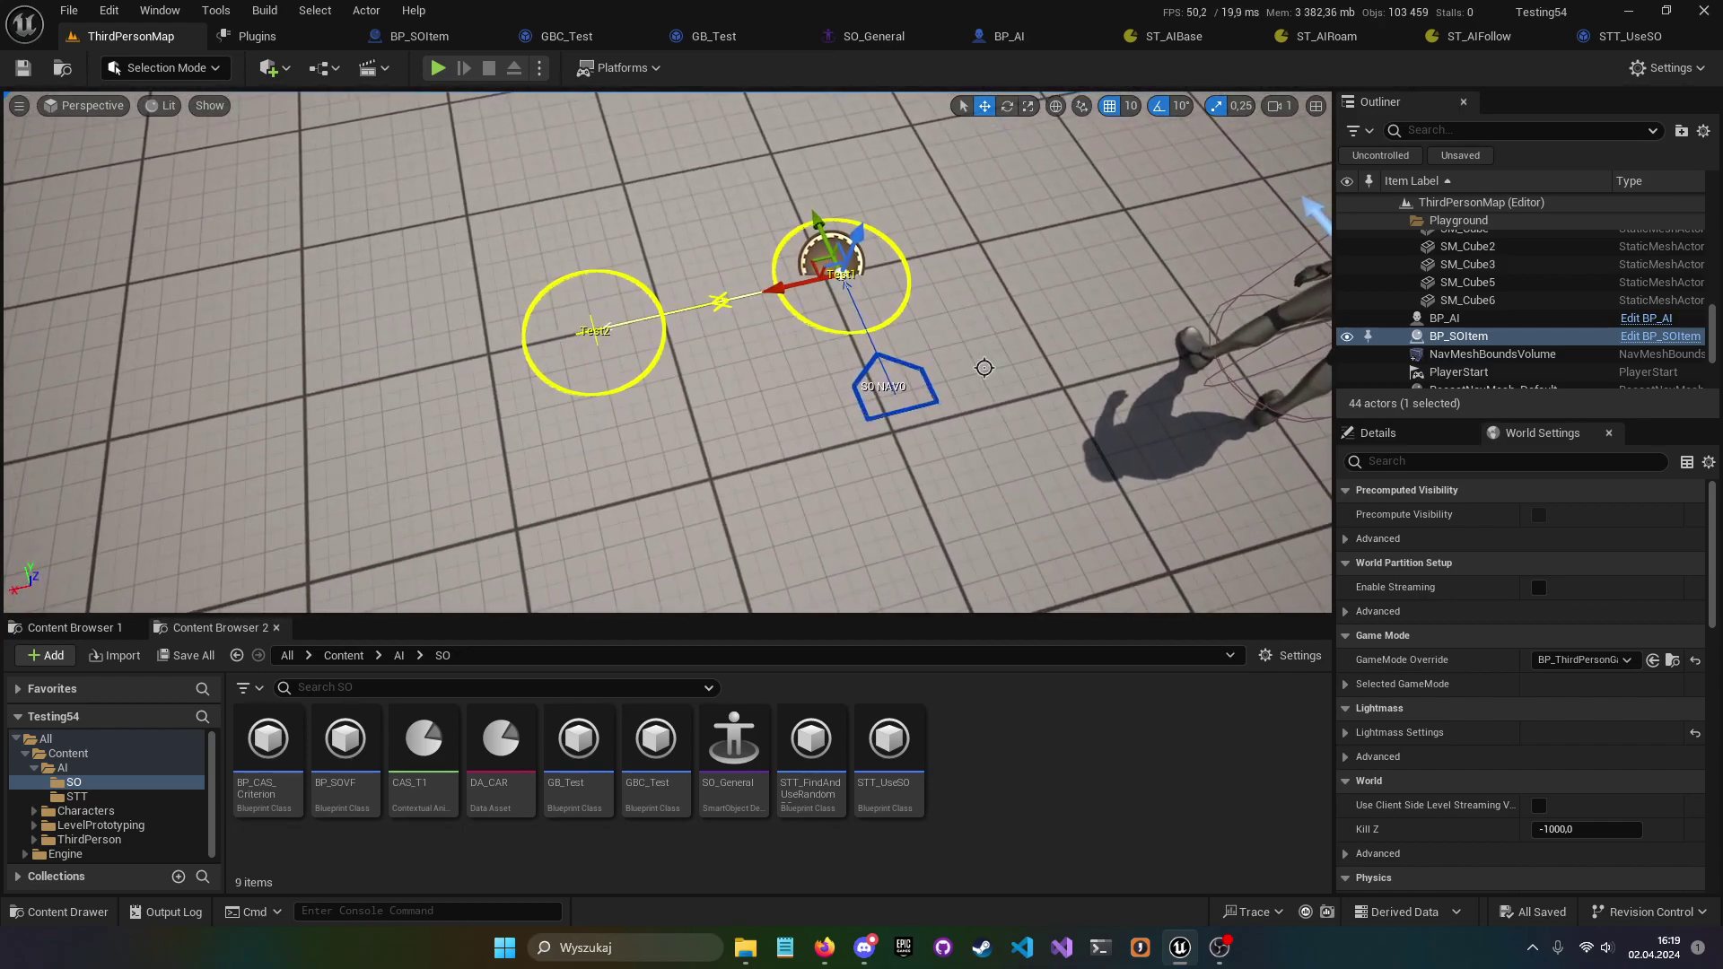
pyautogui.moveTo(665, 353); pyautogui.dragTo(789, 266, button='right')
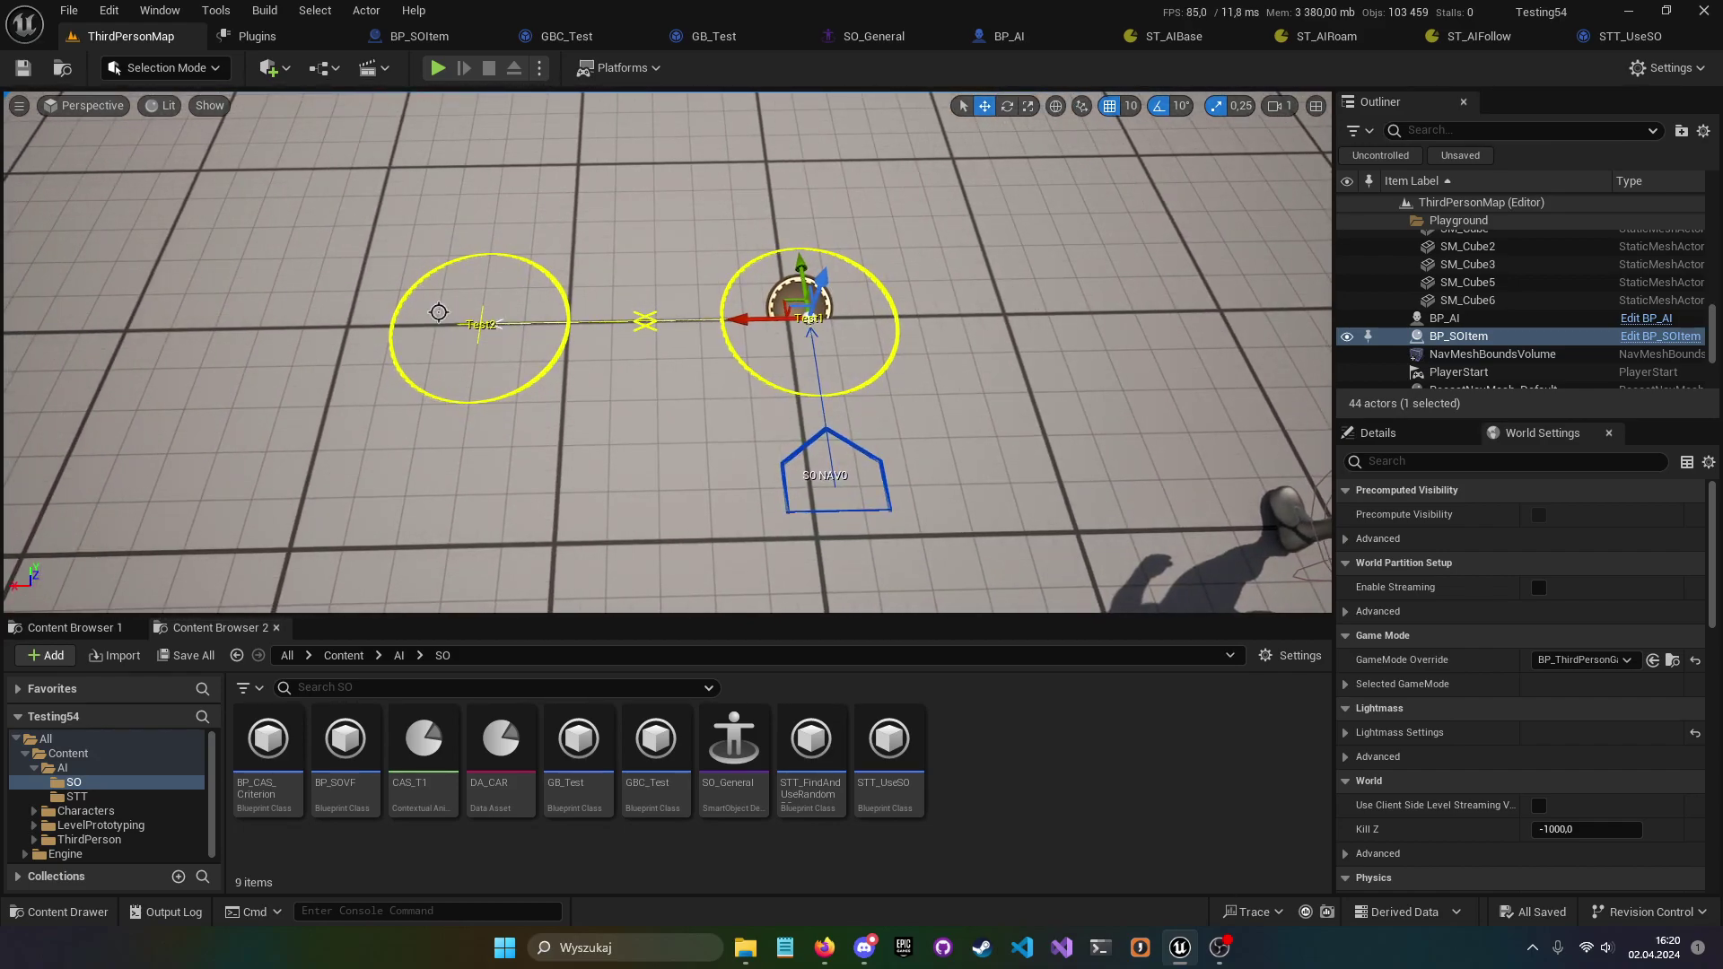
pyautogui.moveTo(1113, 351); pyautogui.dragTo(574, 253, button='right')
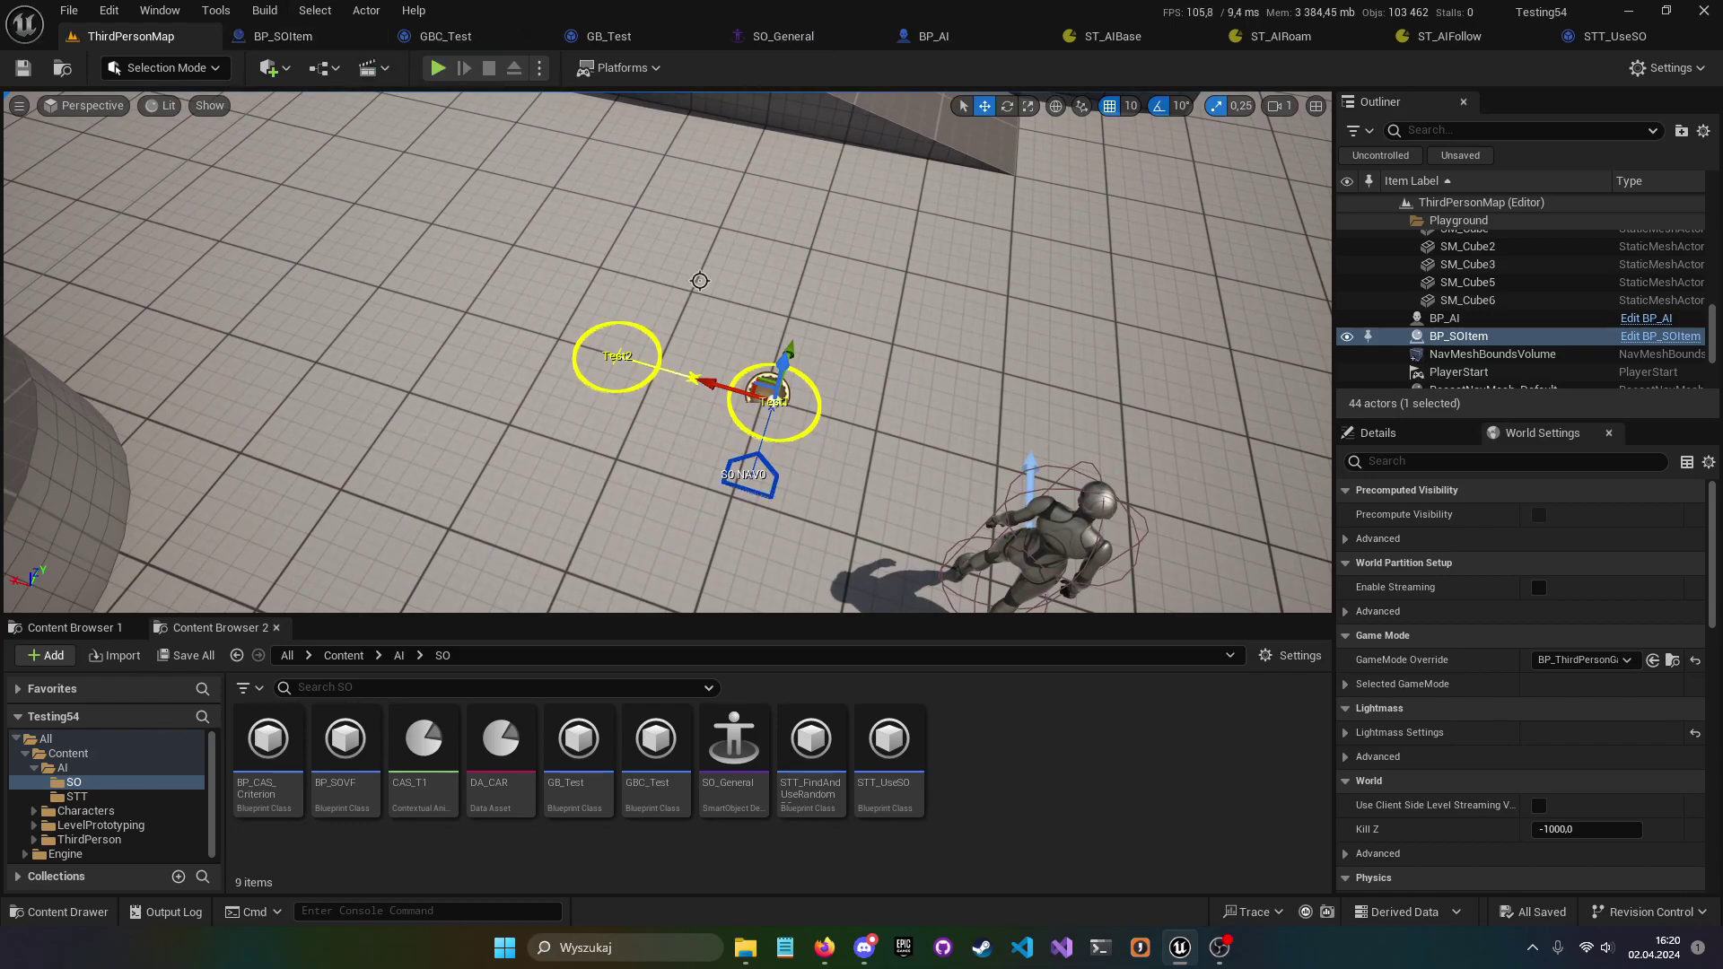
pyautogui.moveTo(692, 269); pyautogui.dragTo(787, 184, button='right')
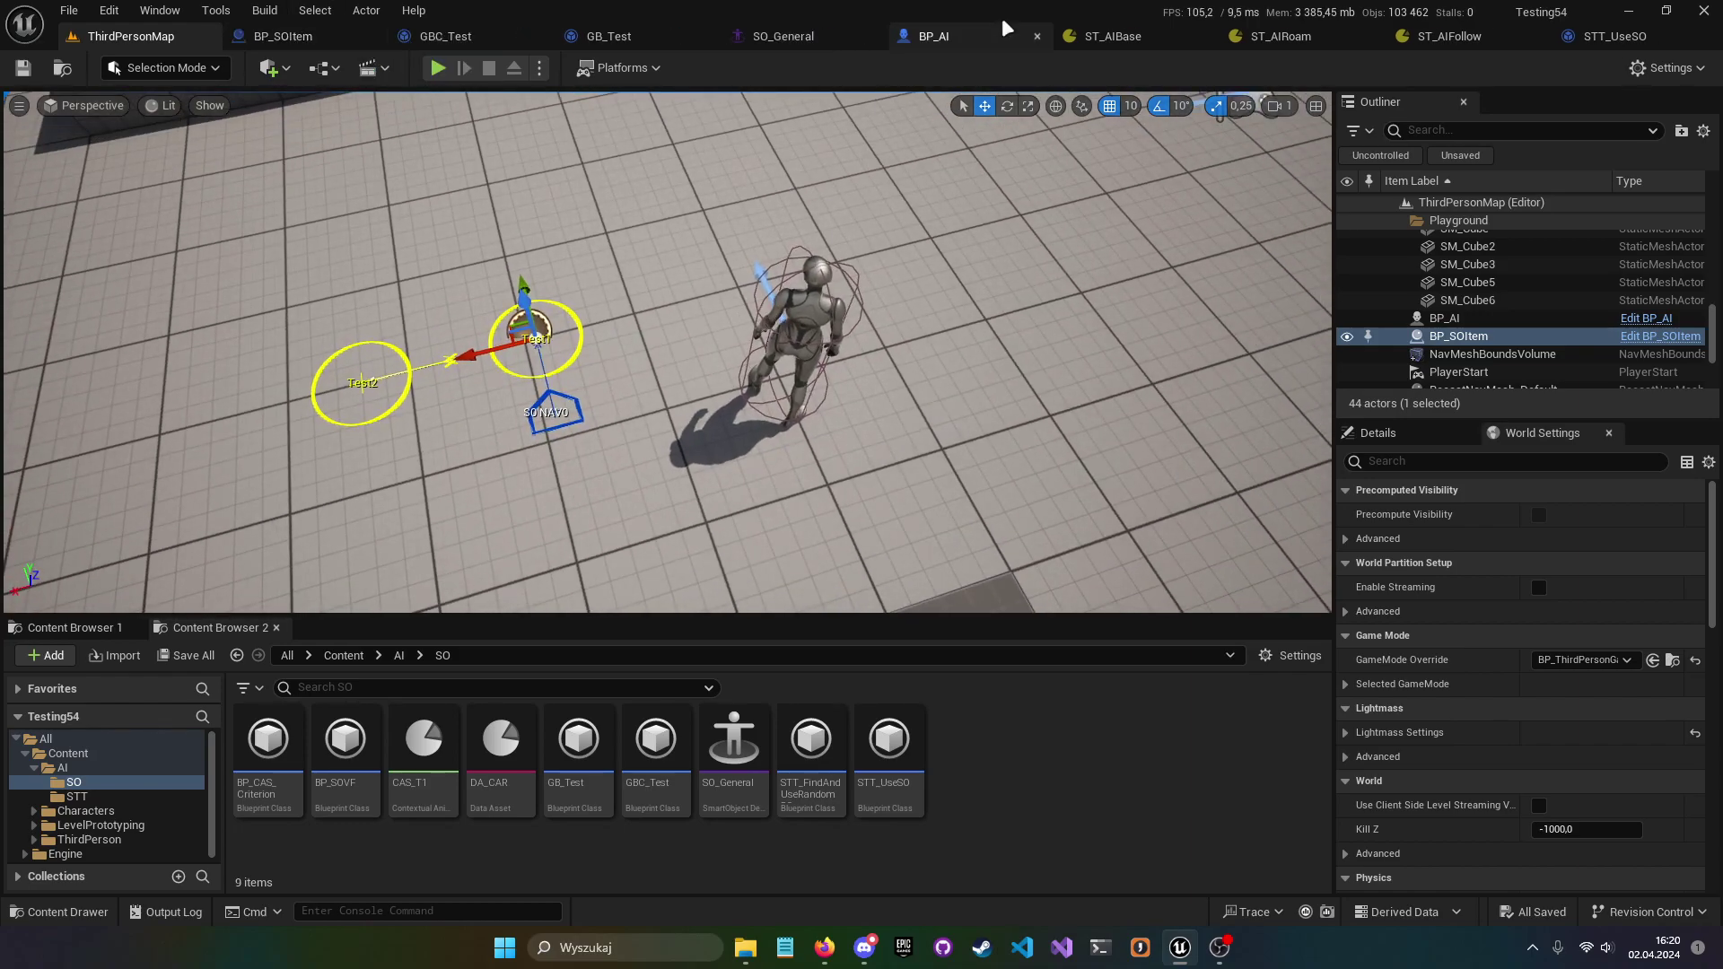
pyautogui.click(934, 36)
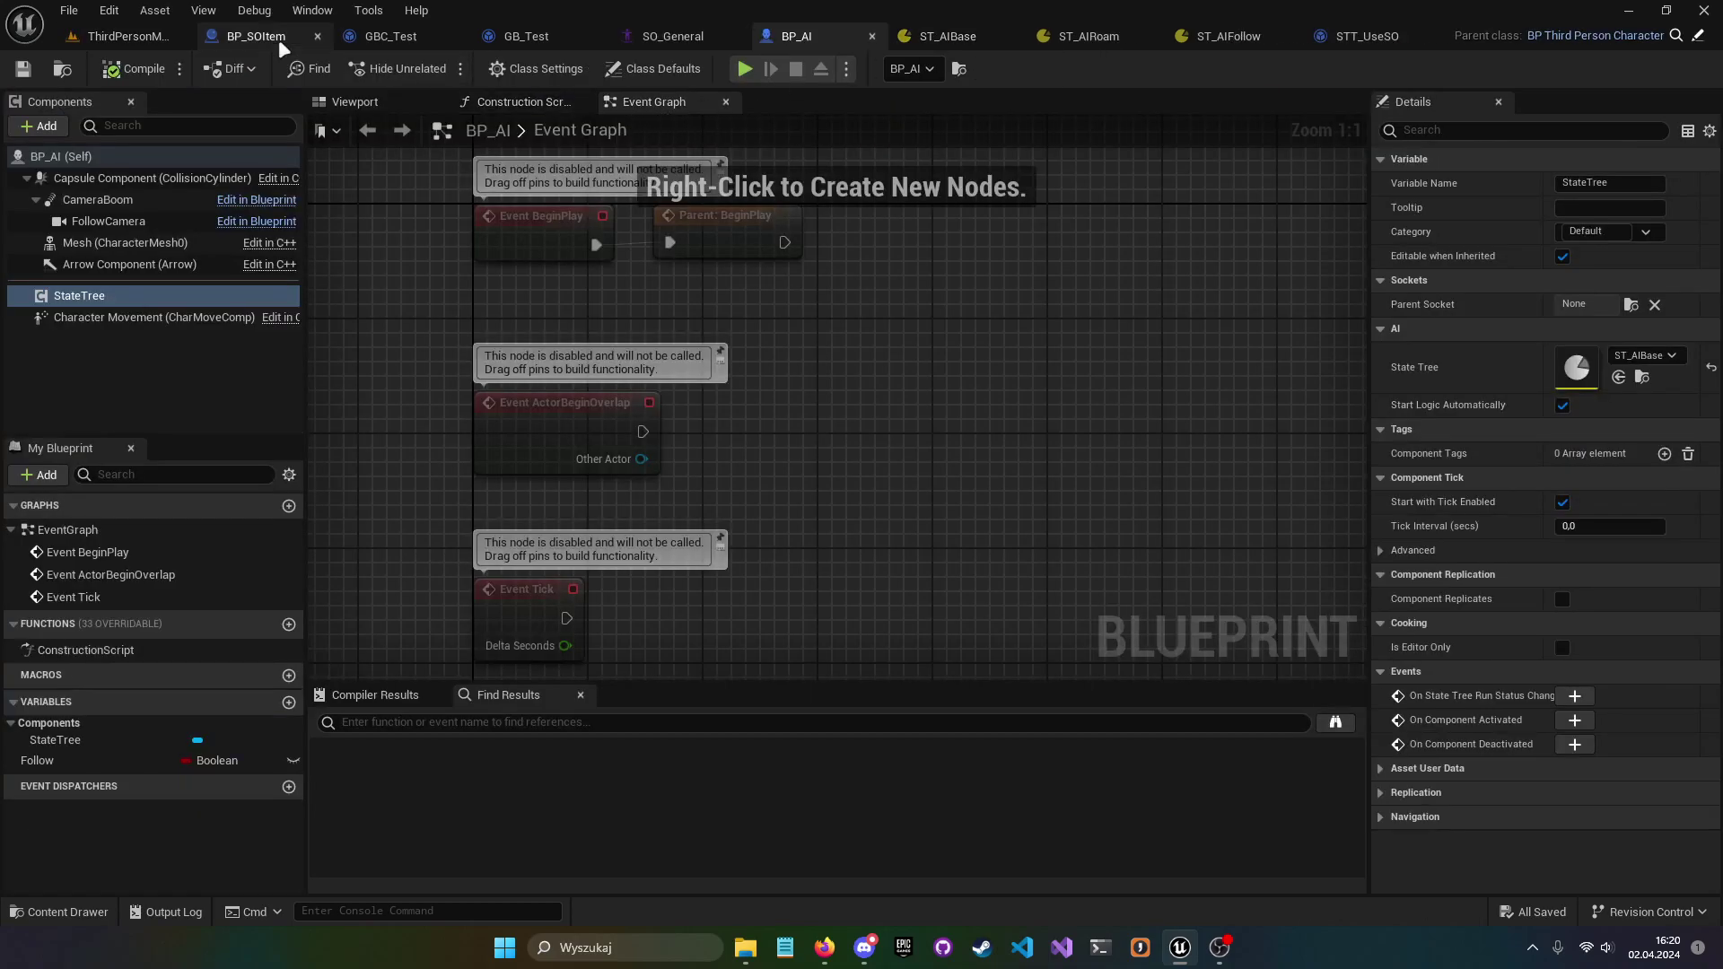
pyautogui.click(125, 36)
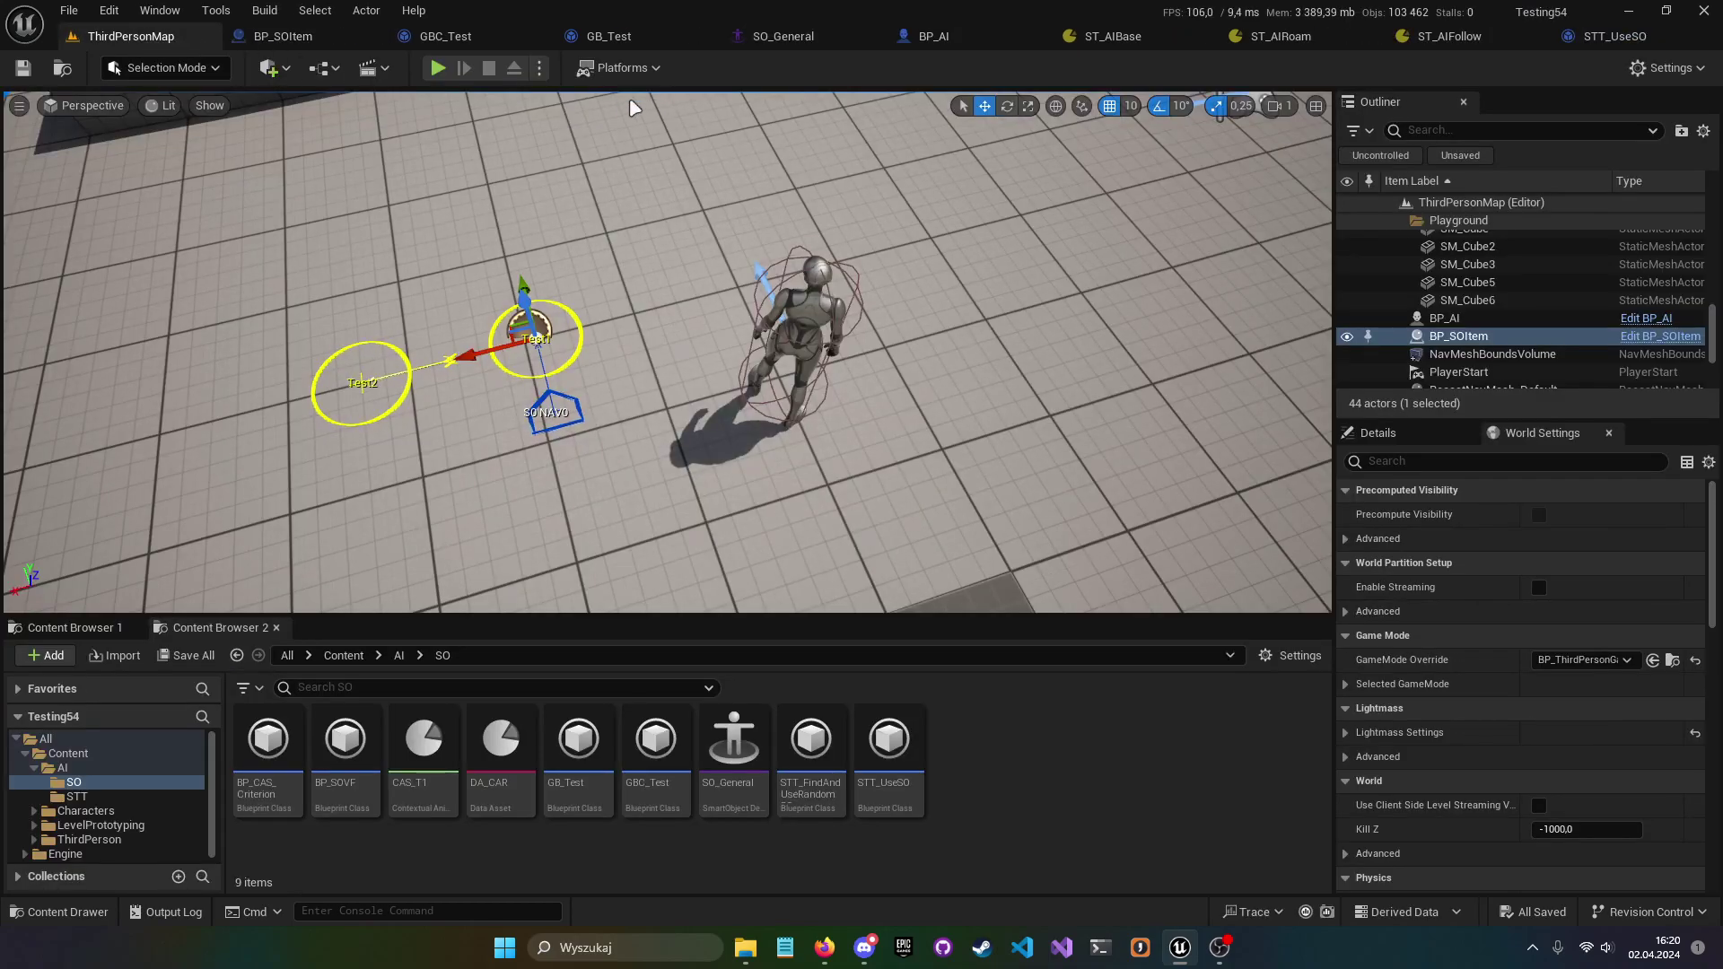
# - Open the SO_General definition used by the SmartObject component of BP_SOItem and inspect its preview
pyautogui.click(286, 43)
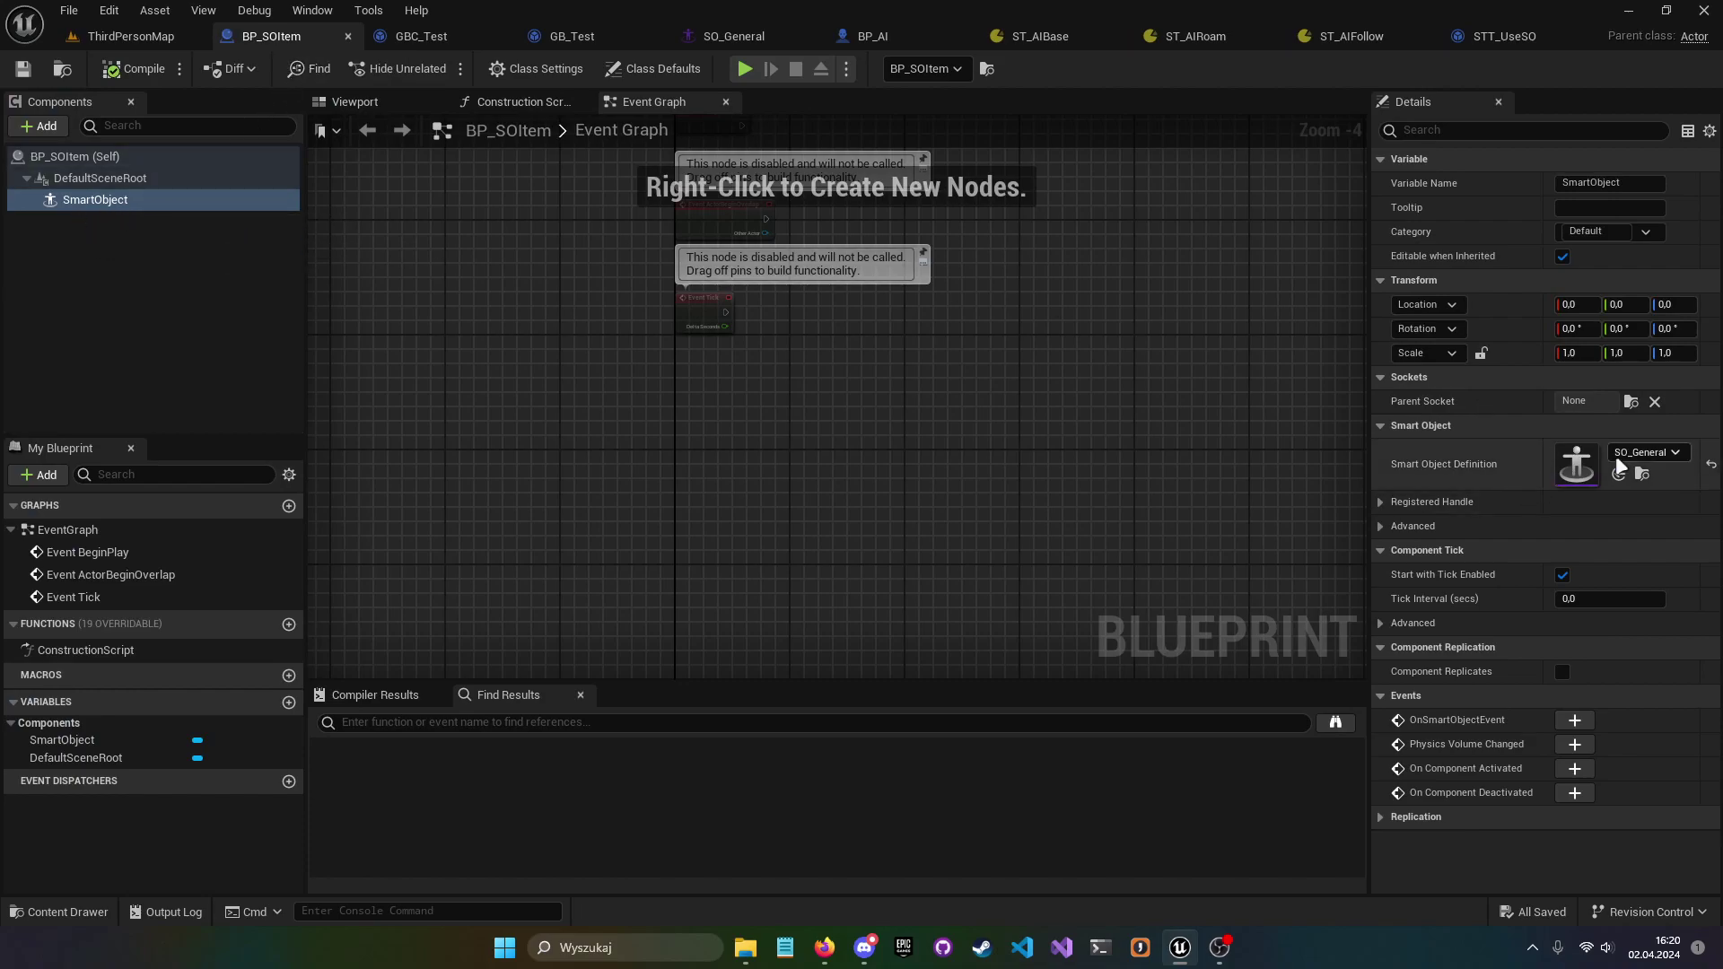
pyautogui.doubleClick(1577, 465)
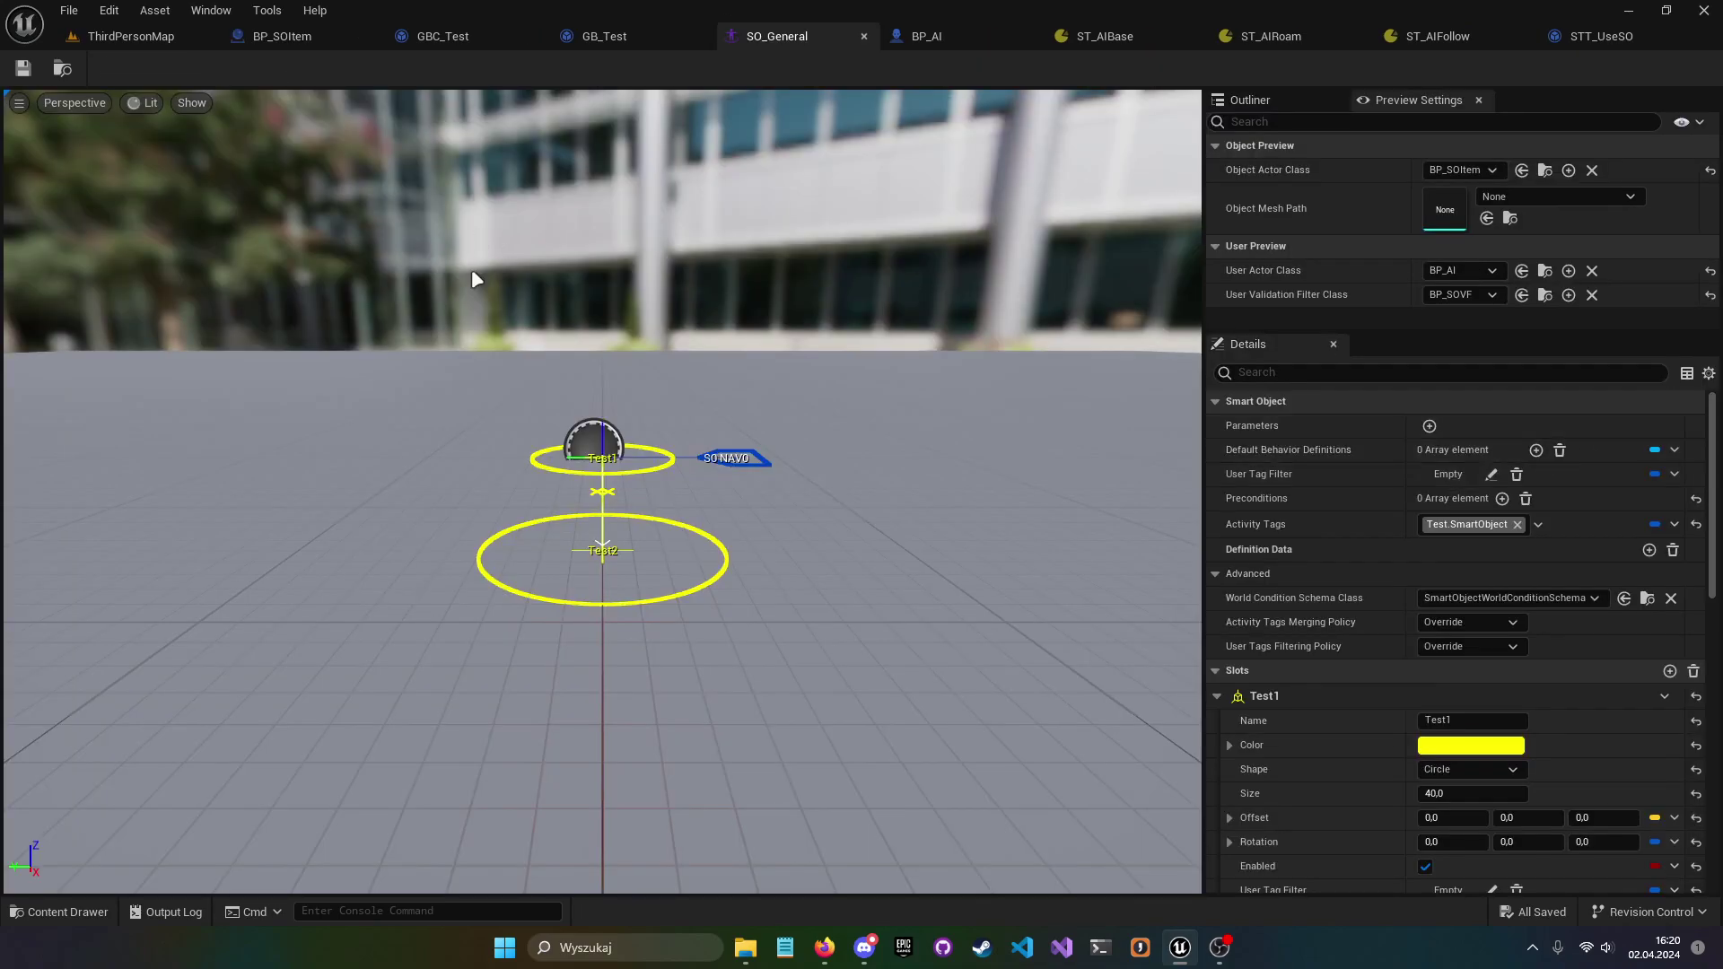
pyautogui.scroll(-8, 1386, 519)
pyautogui.scroll(8, 1332, 580)
pyautogui.moveTo(1032, 575); pyautogui.dragTo(1032, 574, button='right')
pyautogui.moveTo(828, 417); pyautogui.dragTo(827, 417, button='right')
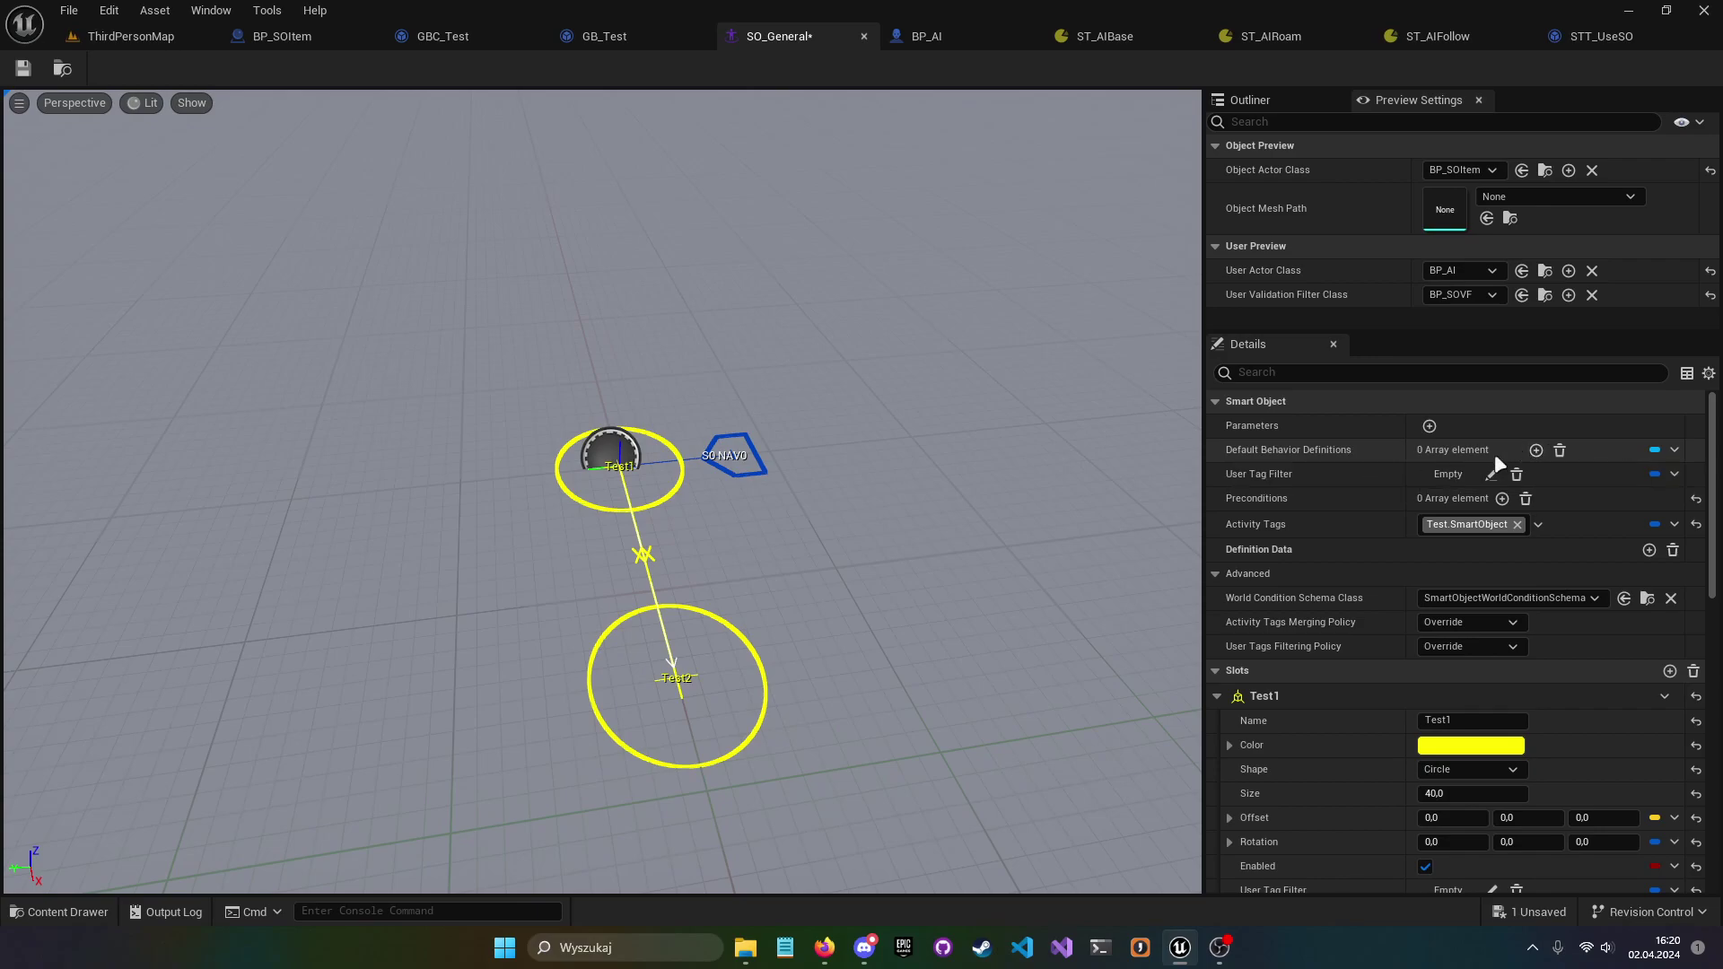
# - Review SO_General's smart object settings, including the Test1 and Test2 slots with their entrance and slot link data
pyautogui.scroll(-10, 1354, 536)
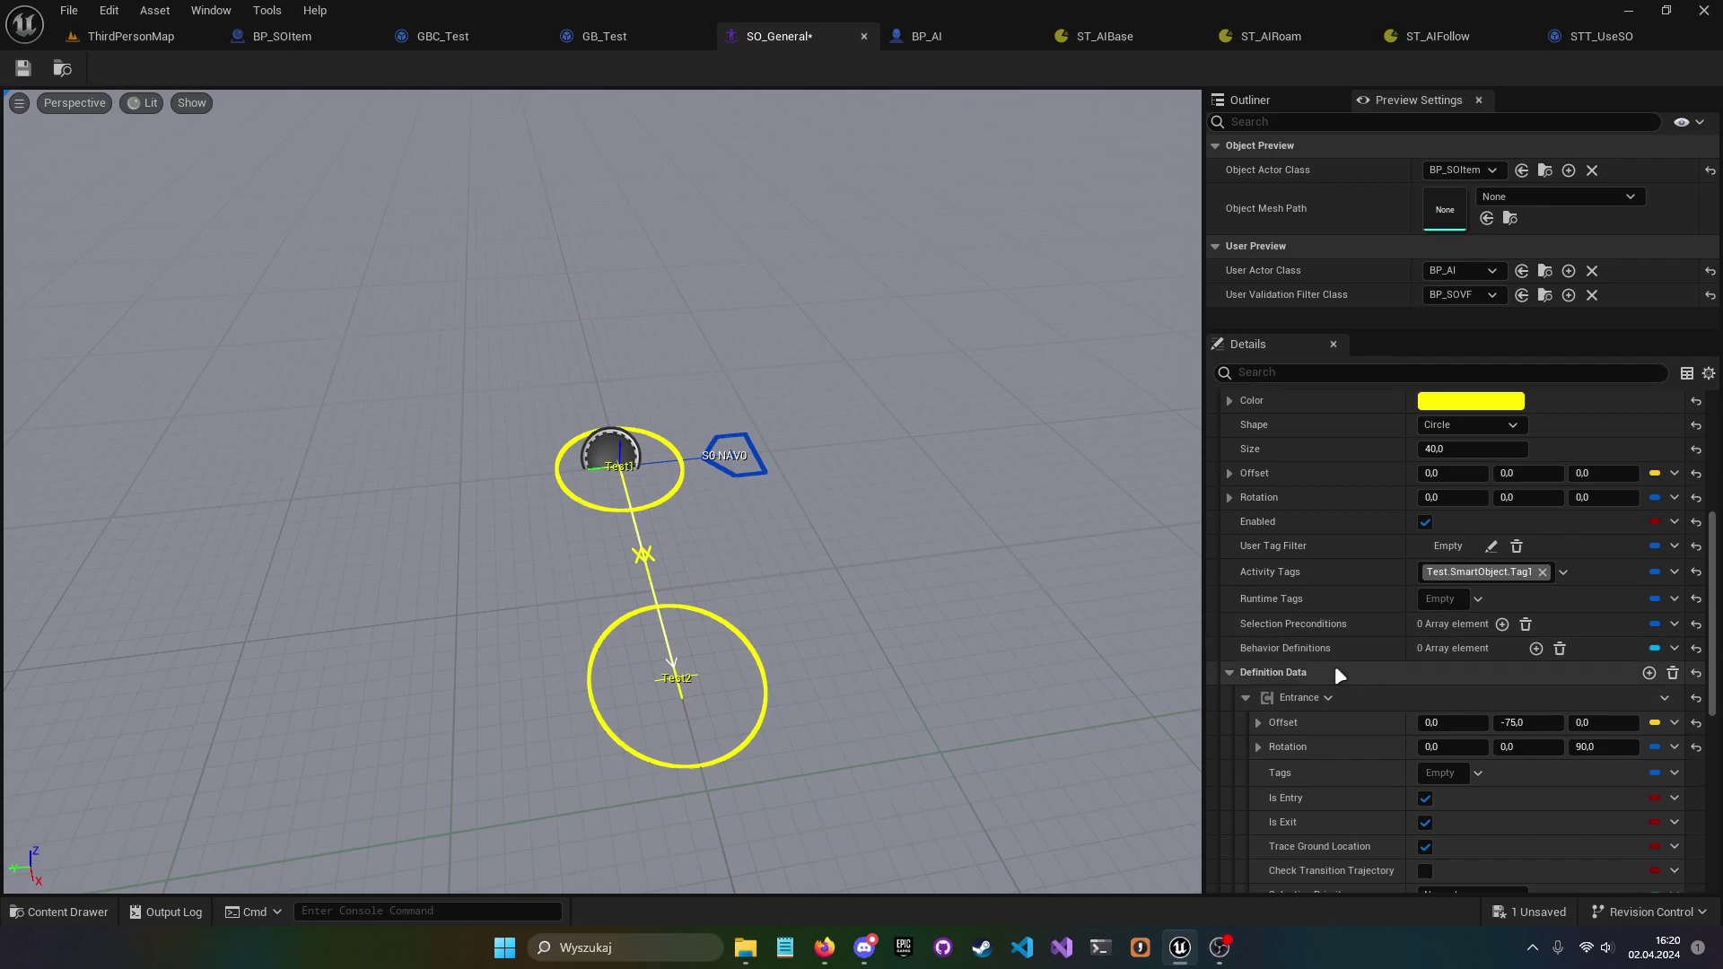
pyautogui.scroll(-10, 1335, 660)
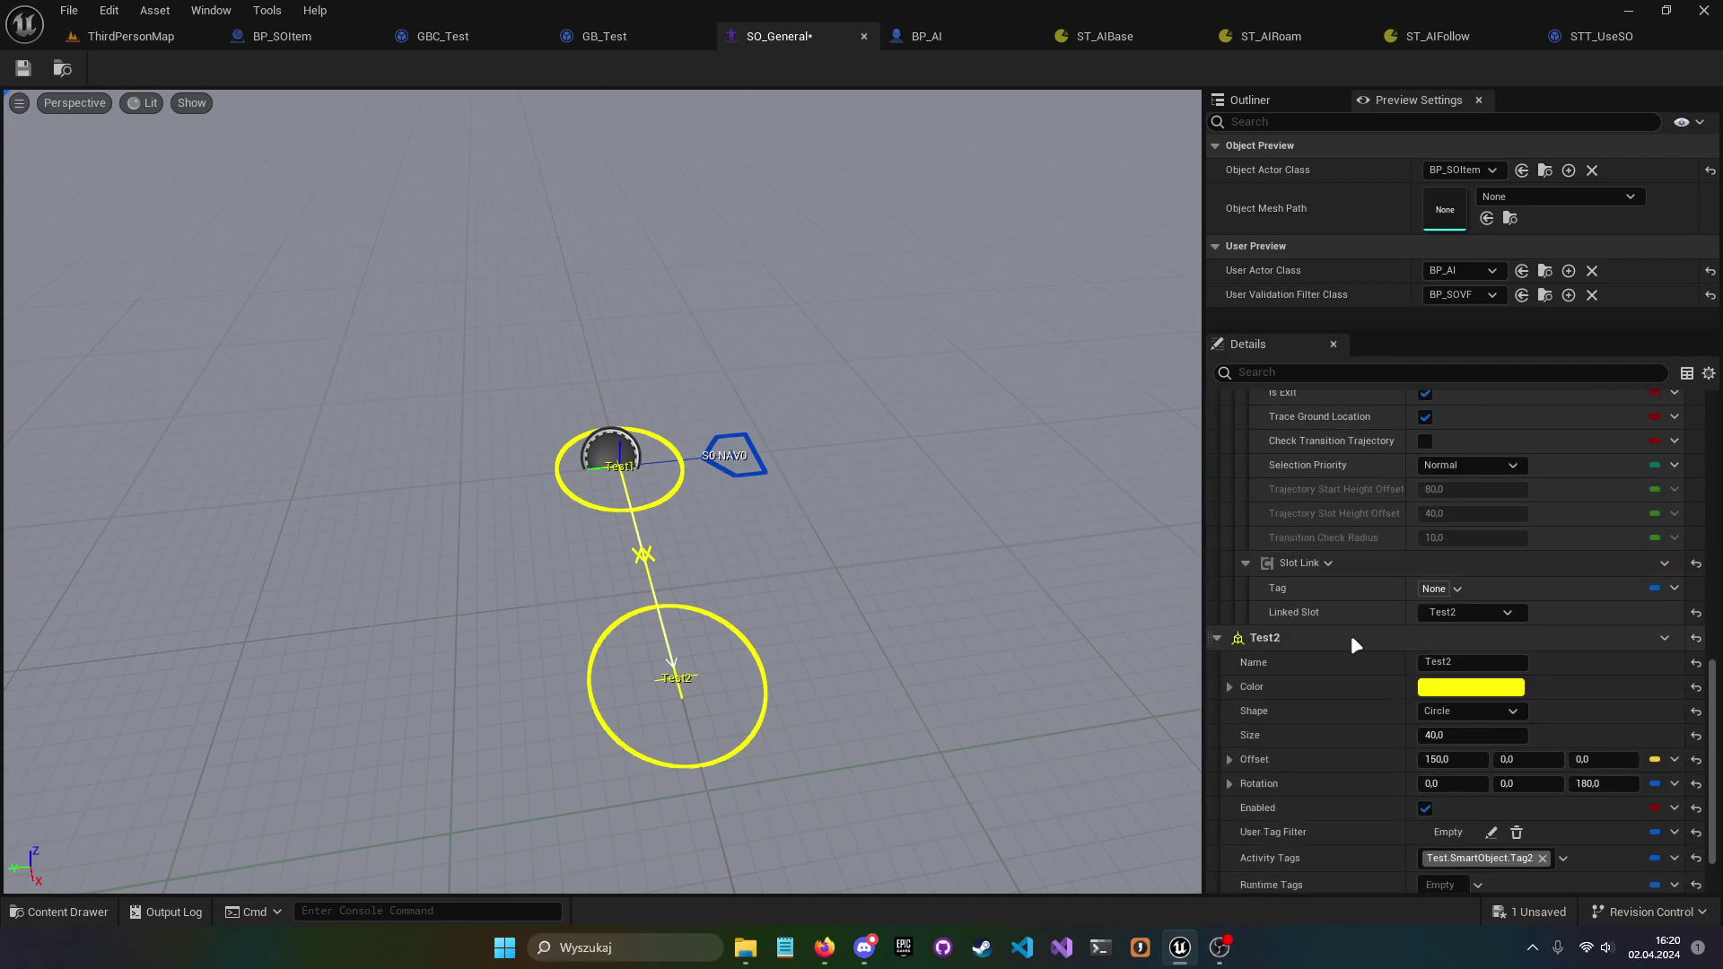
pyautogui.scroll(-2, 1347, 628)
pyautogui.scroll(5, 1382, 687)
pyautogui.scroll(-4, 1440, 709)
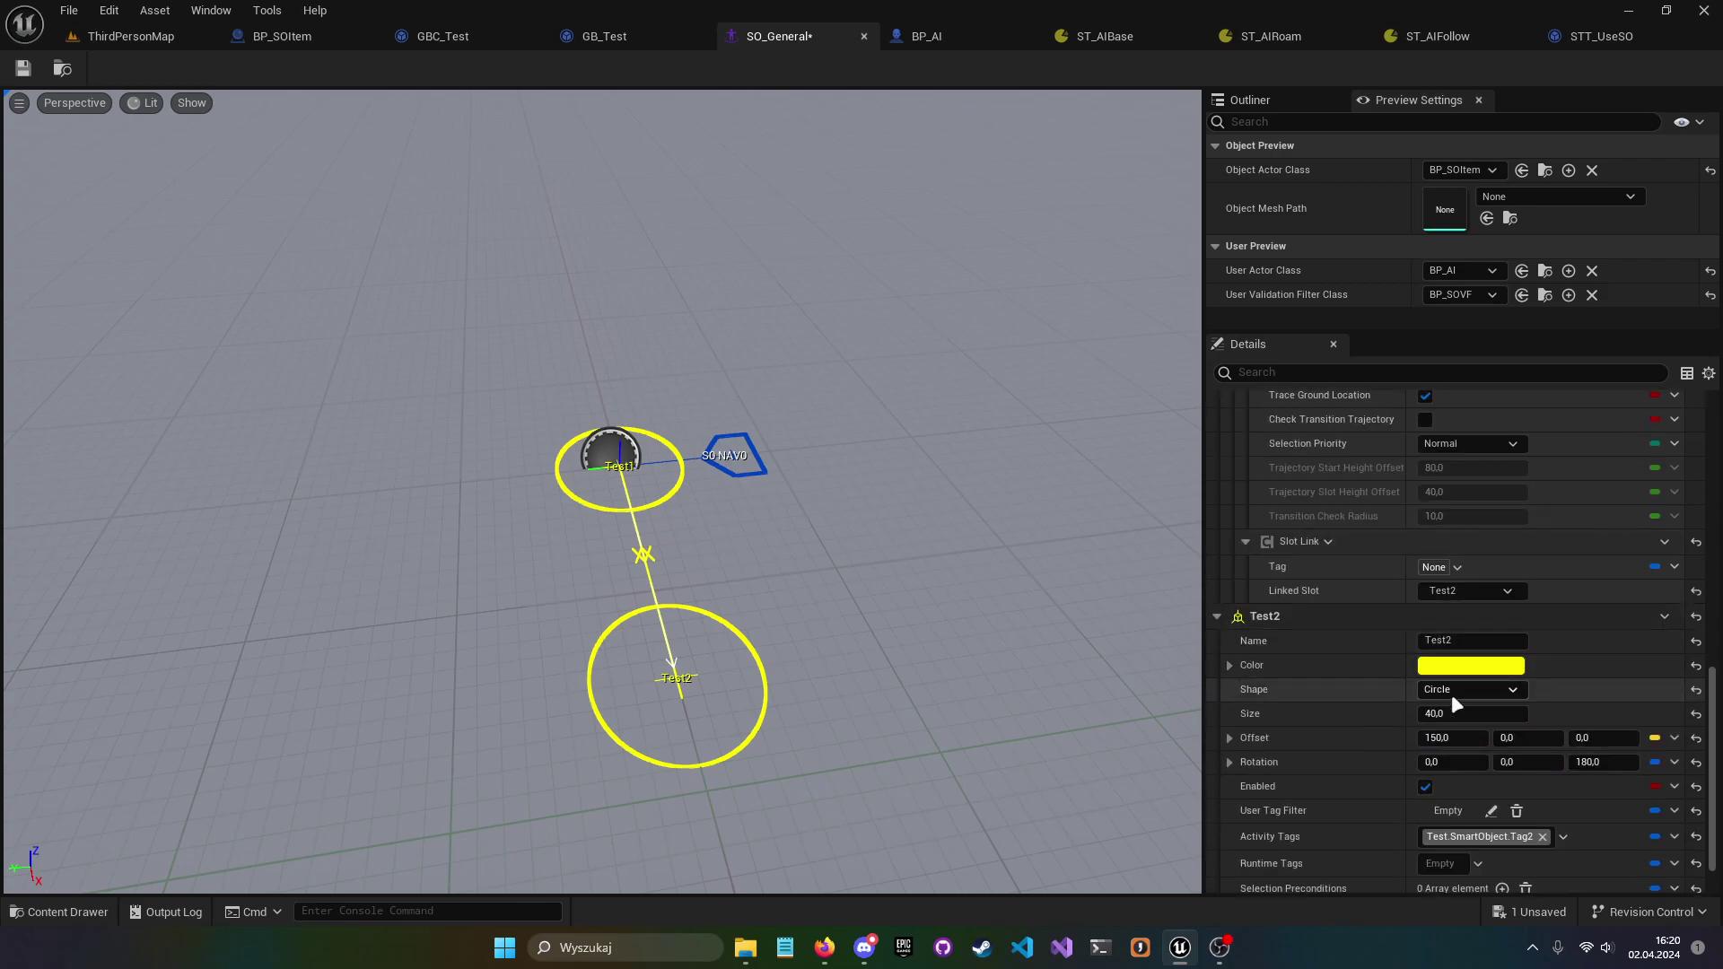
pyautogui.scroll(9, 1454, 692)
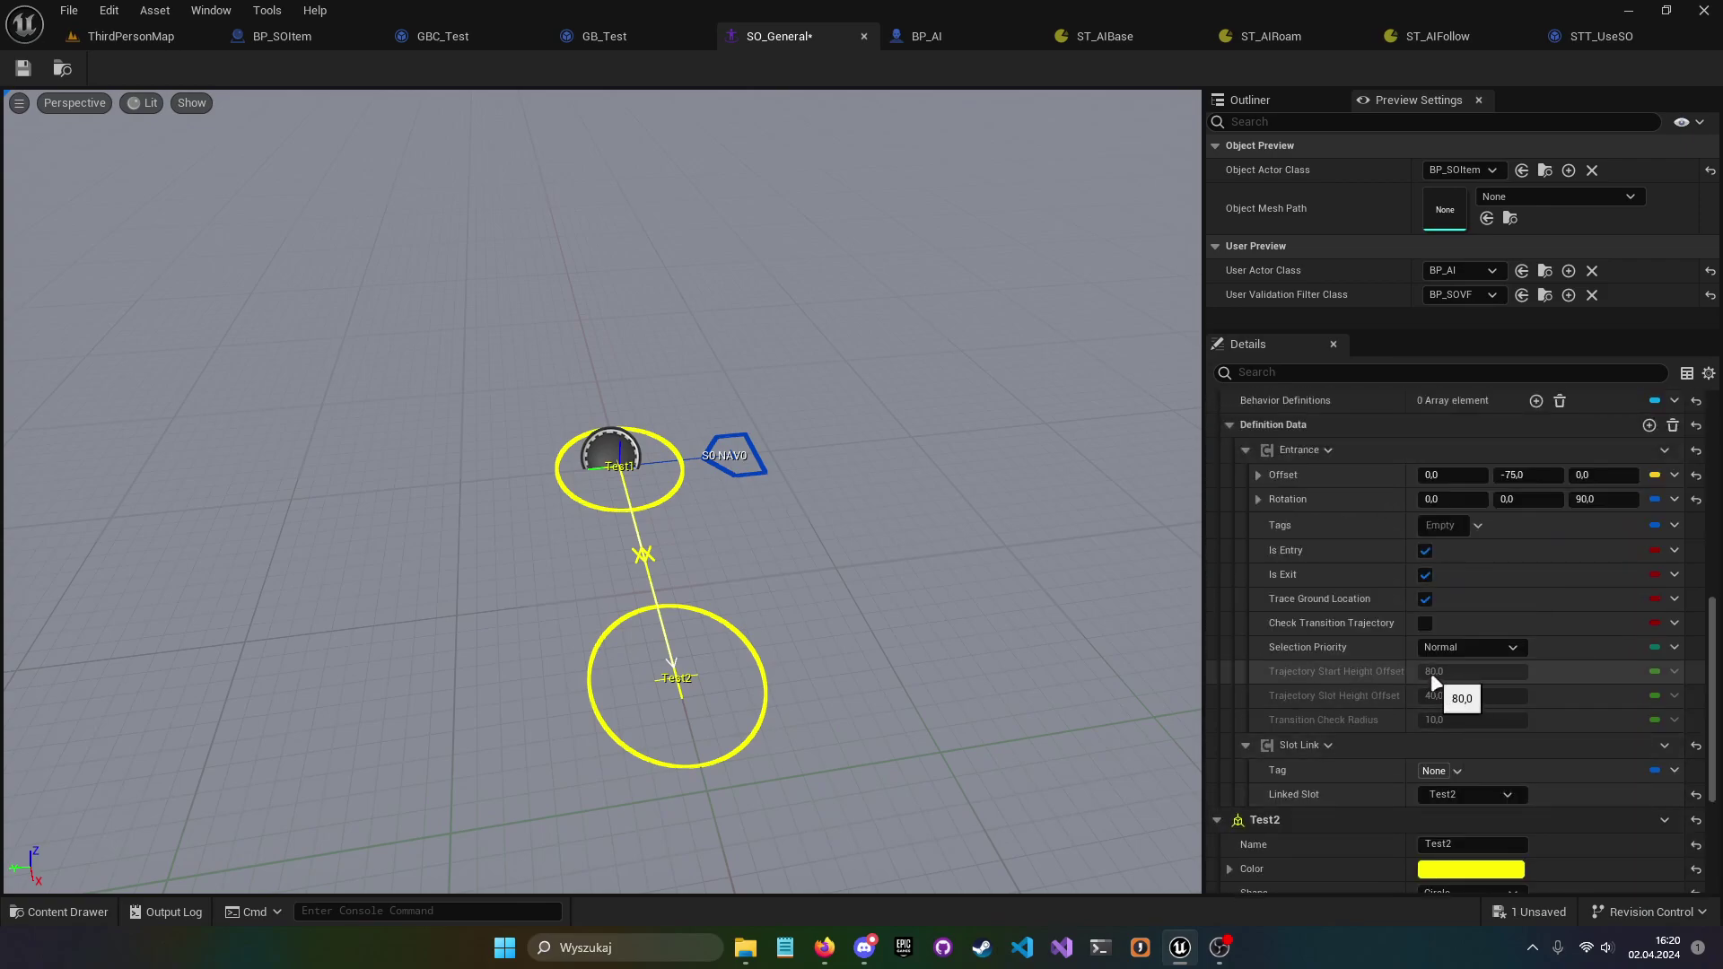
pyautogui.scroll(13, 1435, 665)
pyautogui.scroll(-10, 1384, 684)
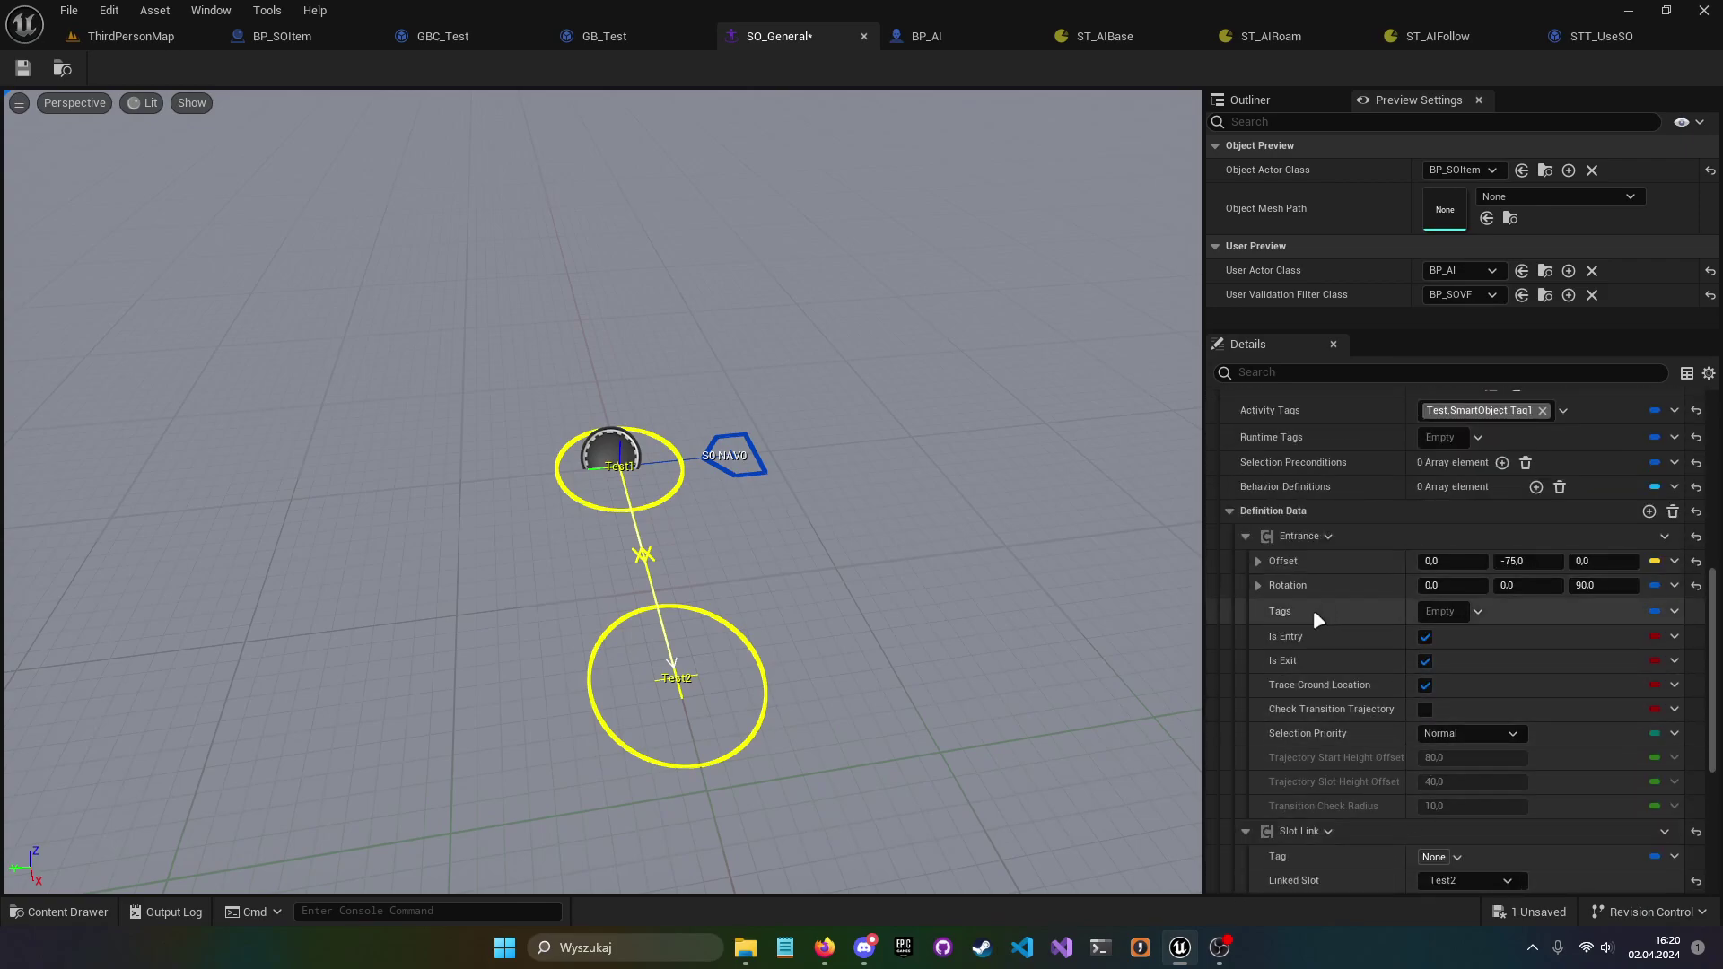
pyautogui.scroll(12, 1328, 617)
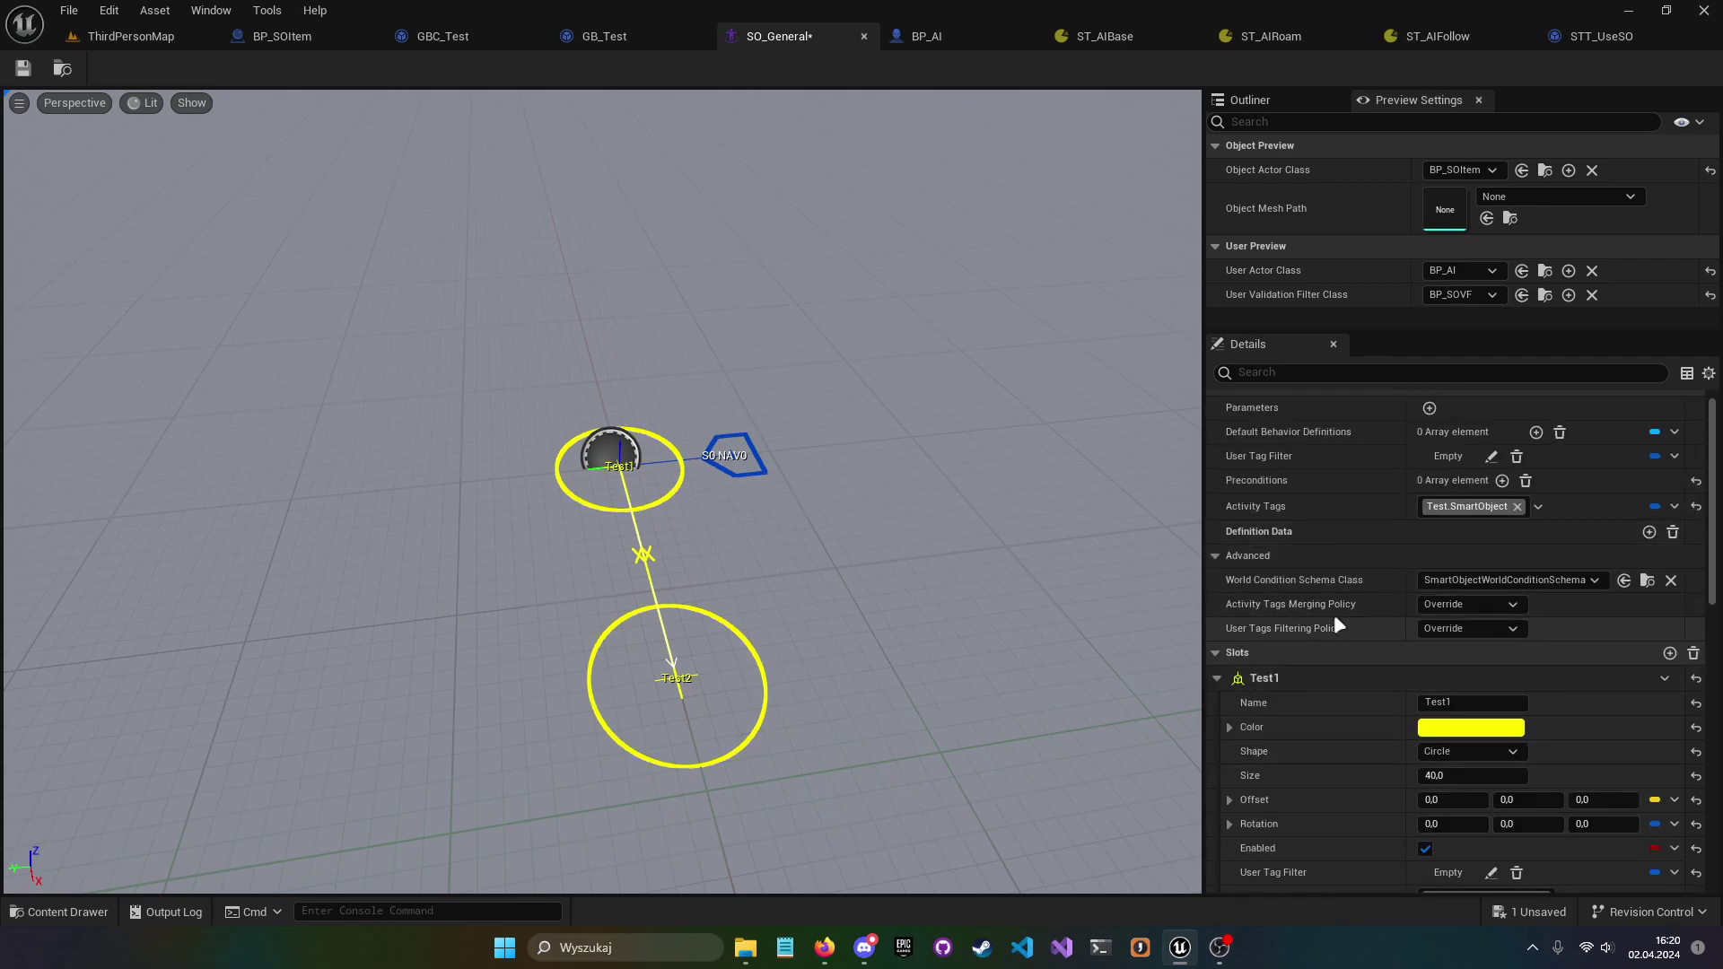
pyautogui.scroll(2, 1346, 628)
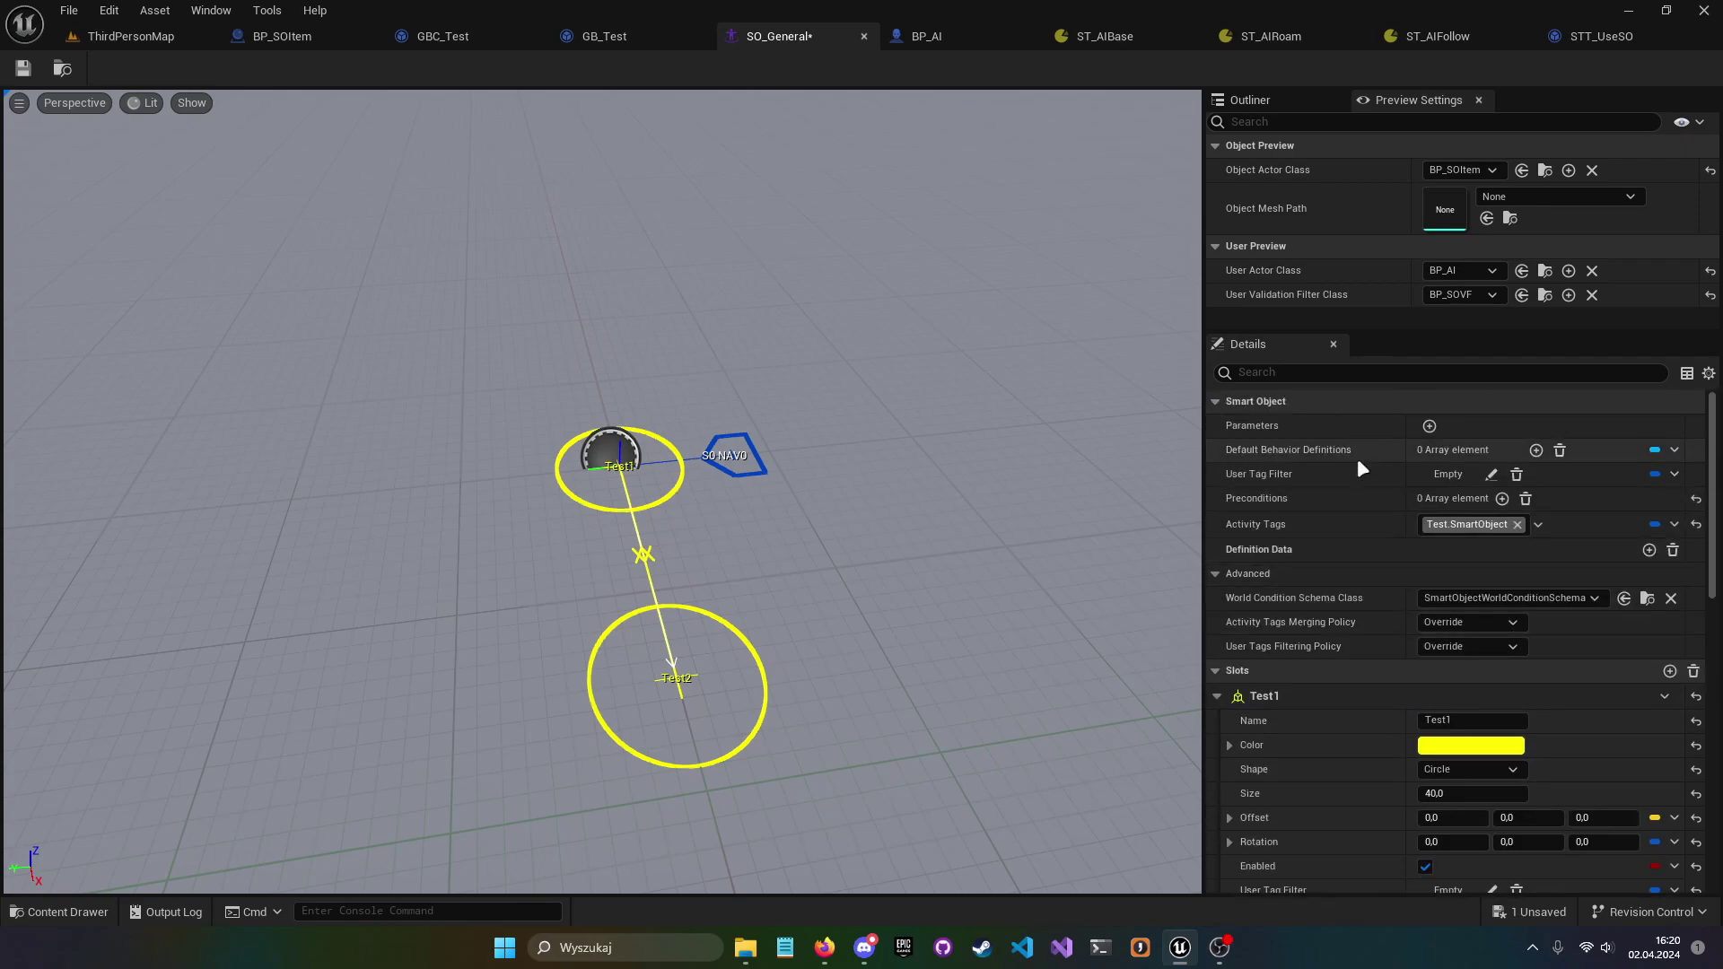
# - Add a default behavior definition of type Gameplay Behavior Smart Object Behavior Definition to SO_General and expand it
pyautogui.click(1537, 450)
pyautogui.click(1457, 476)
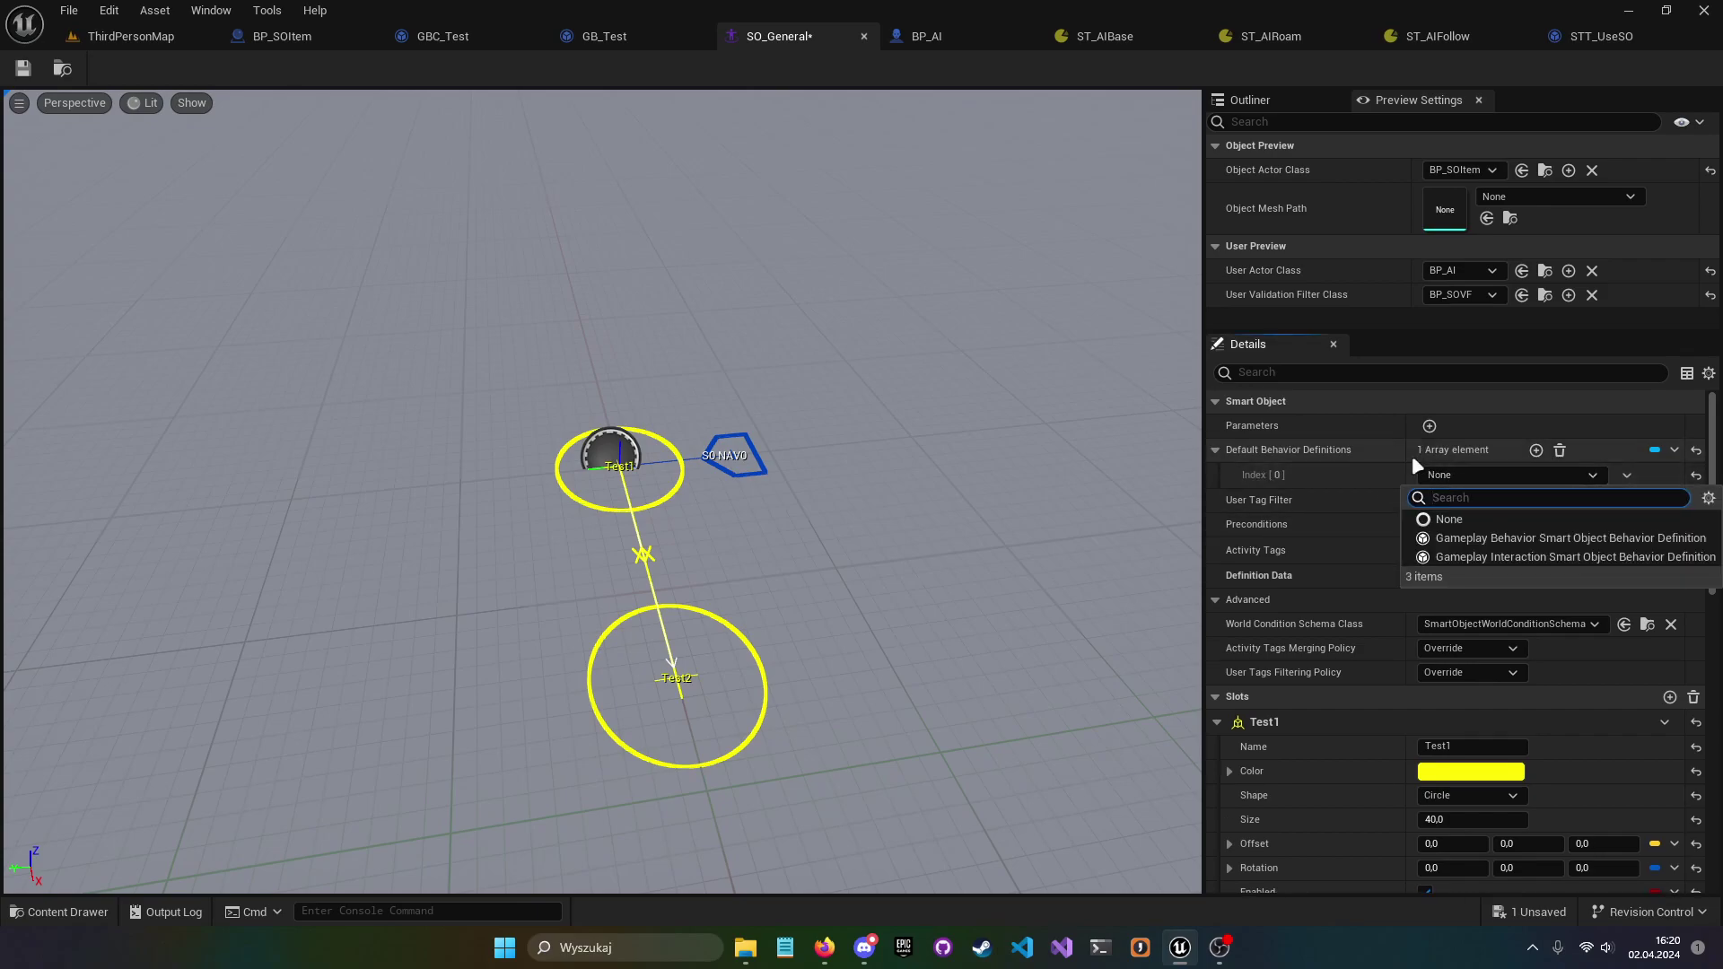
pyautogui.click(1580, 541)
pyautogui.click(1231, 476)
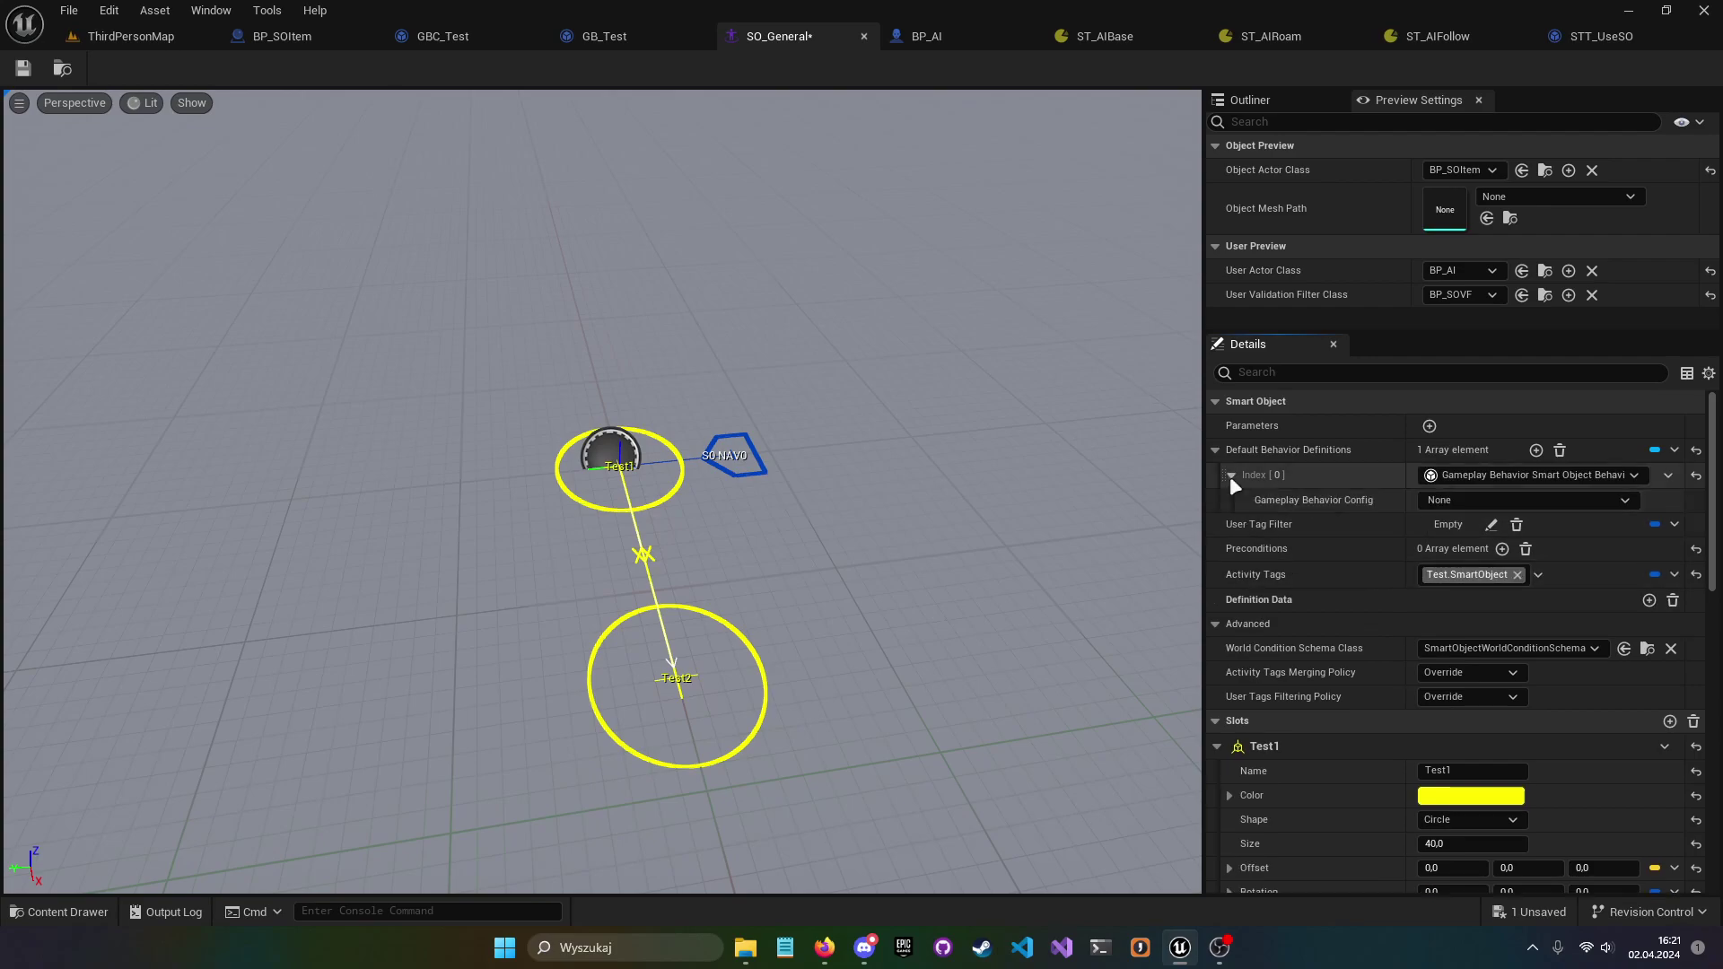
# - Set the definition's Gameplay Behavior Config to GBC_Test and expand its parameters
pyautogui.click(1468, 501)
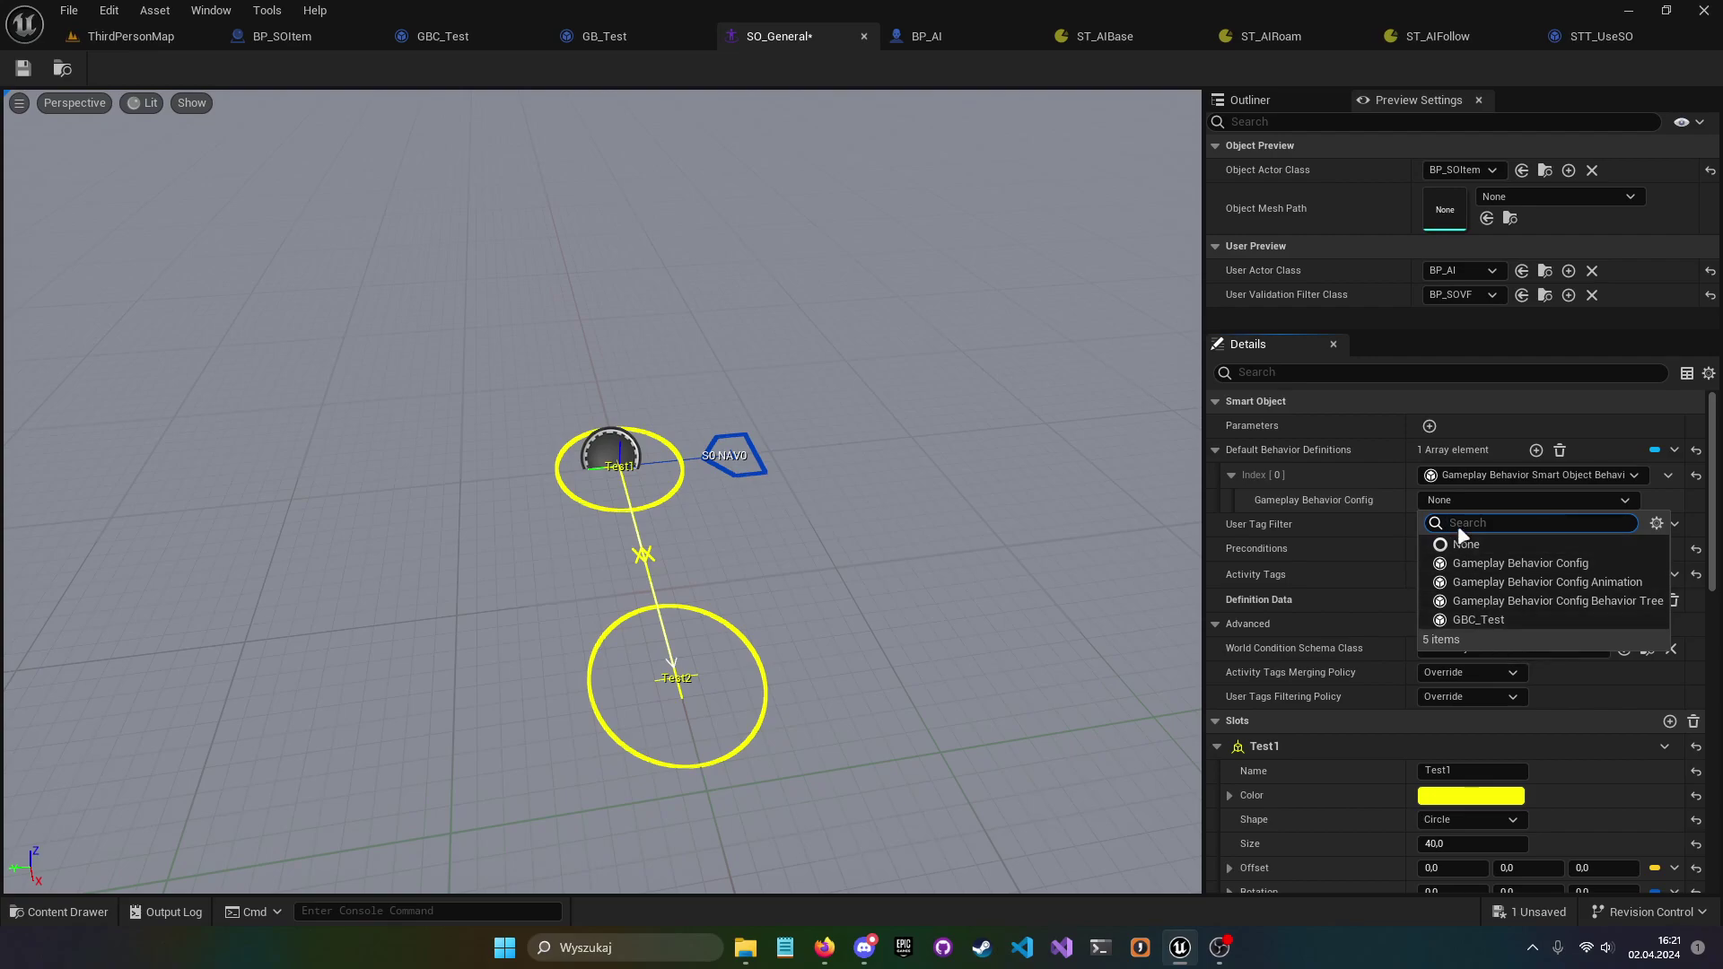
pyautogui.click(1495, 621)
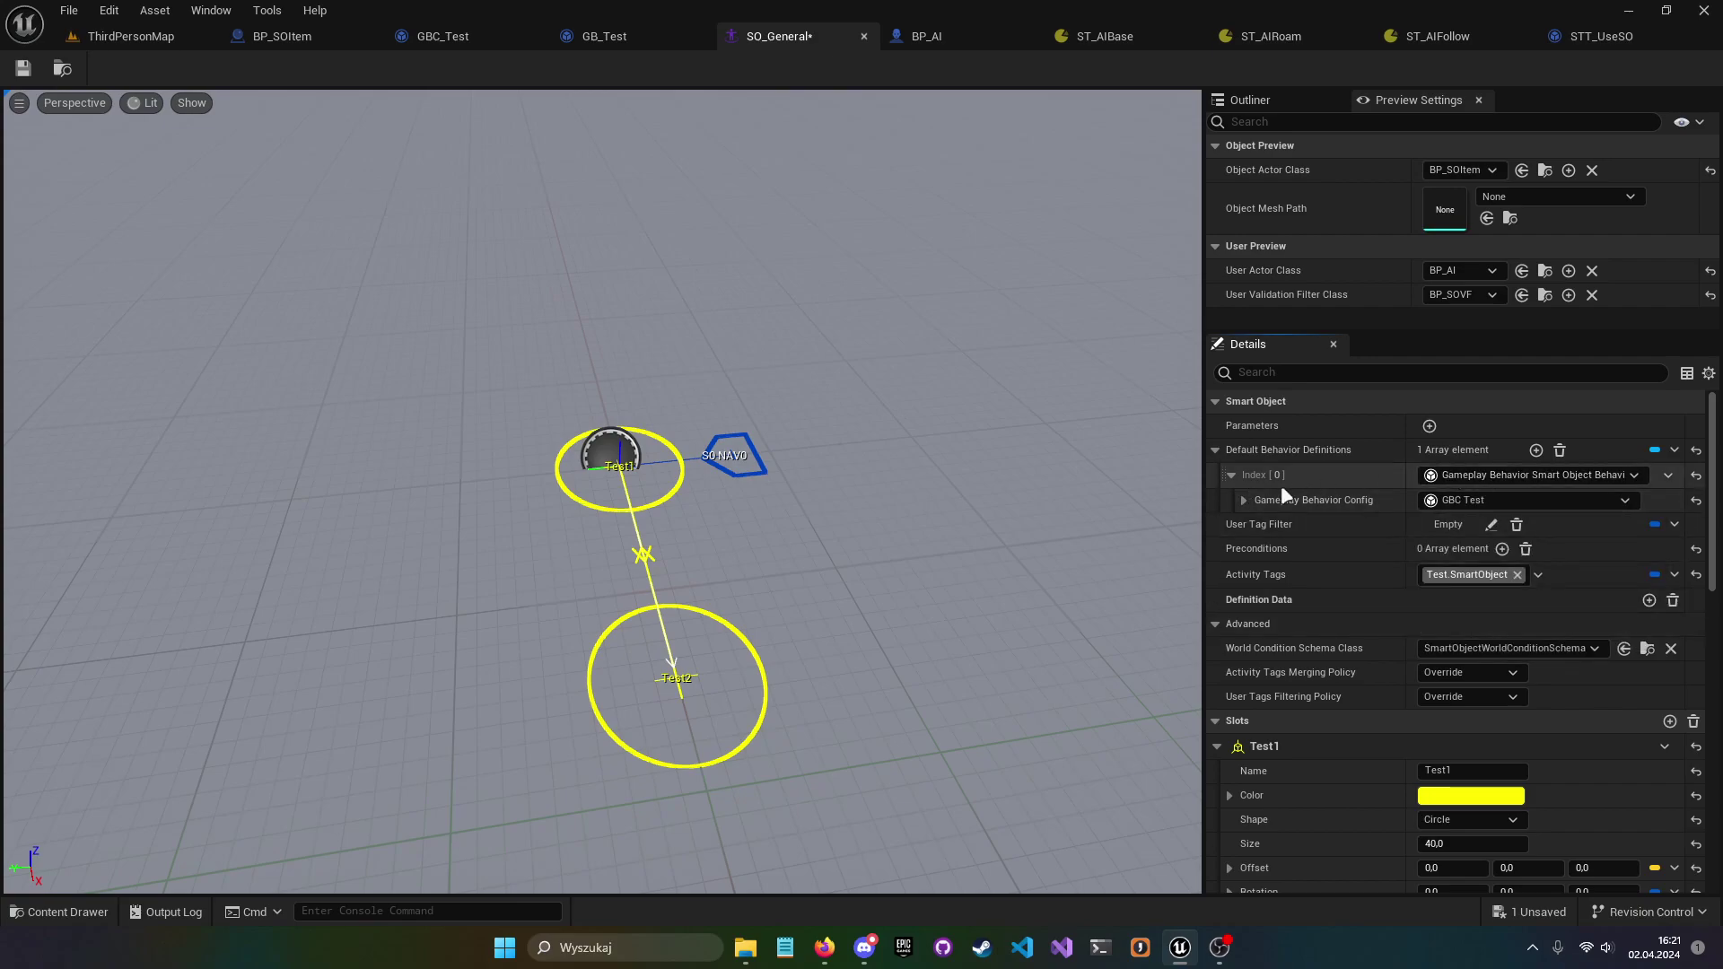
pyautogui.click(1244, 501)
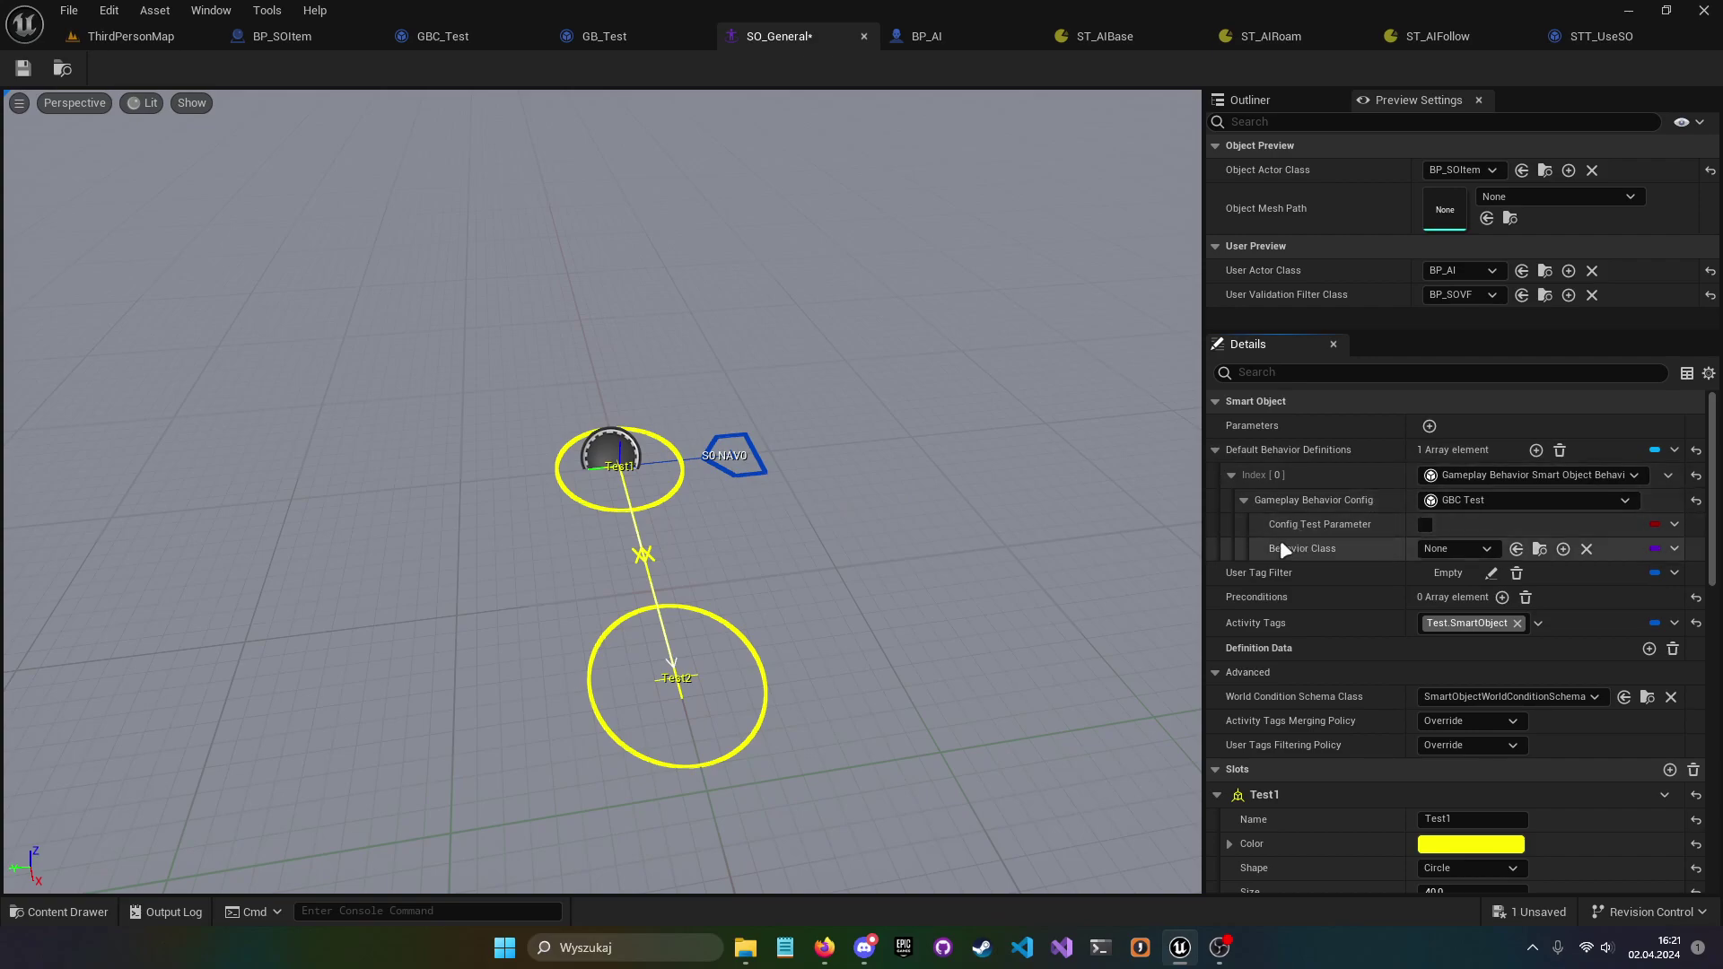
# - Set the GBC_Test config's Behavior Class to GB_Test in SO_General, and open the GBC_Test blueprint
pyautogui.click(1455, 547)
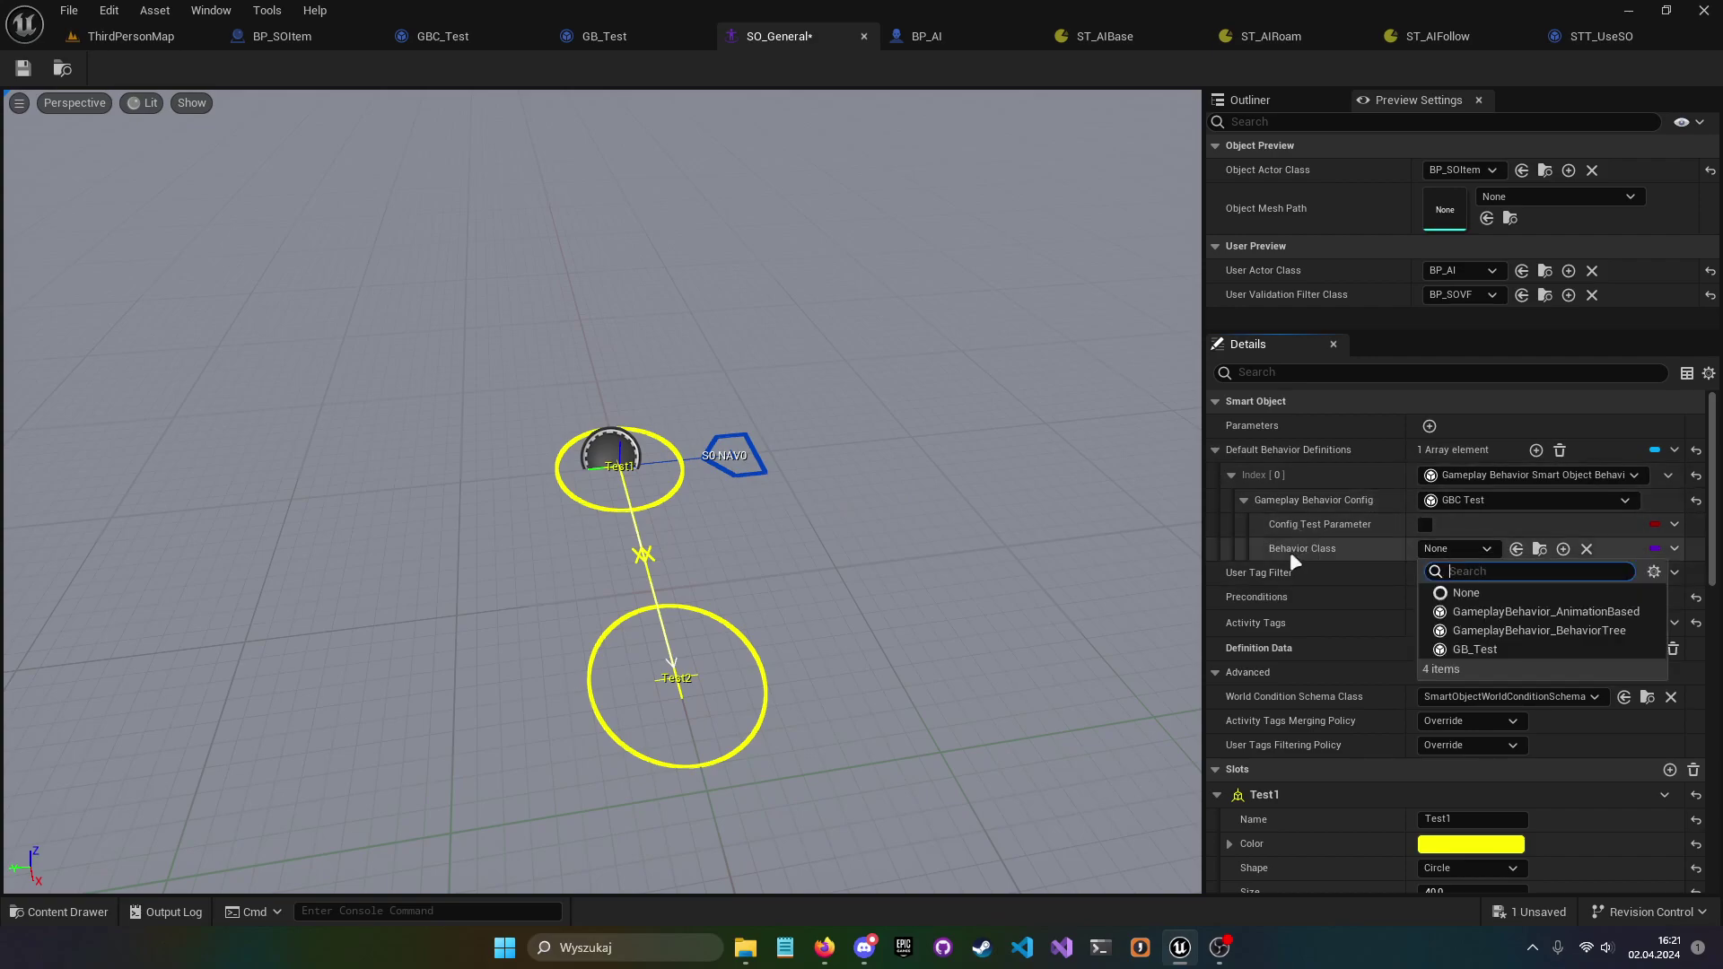
pyautogui.click(1499, 648)
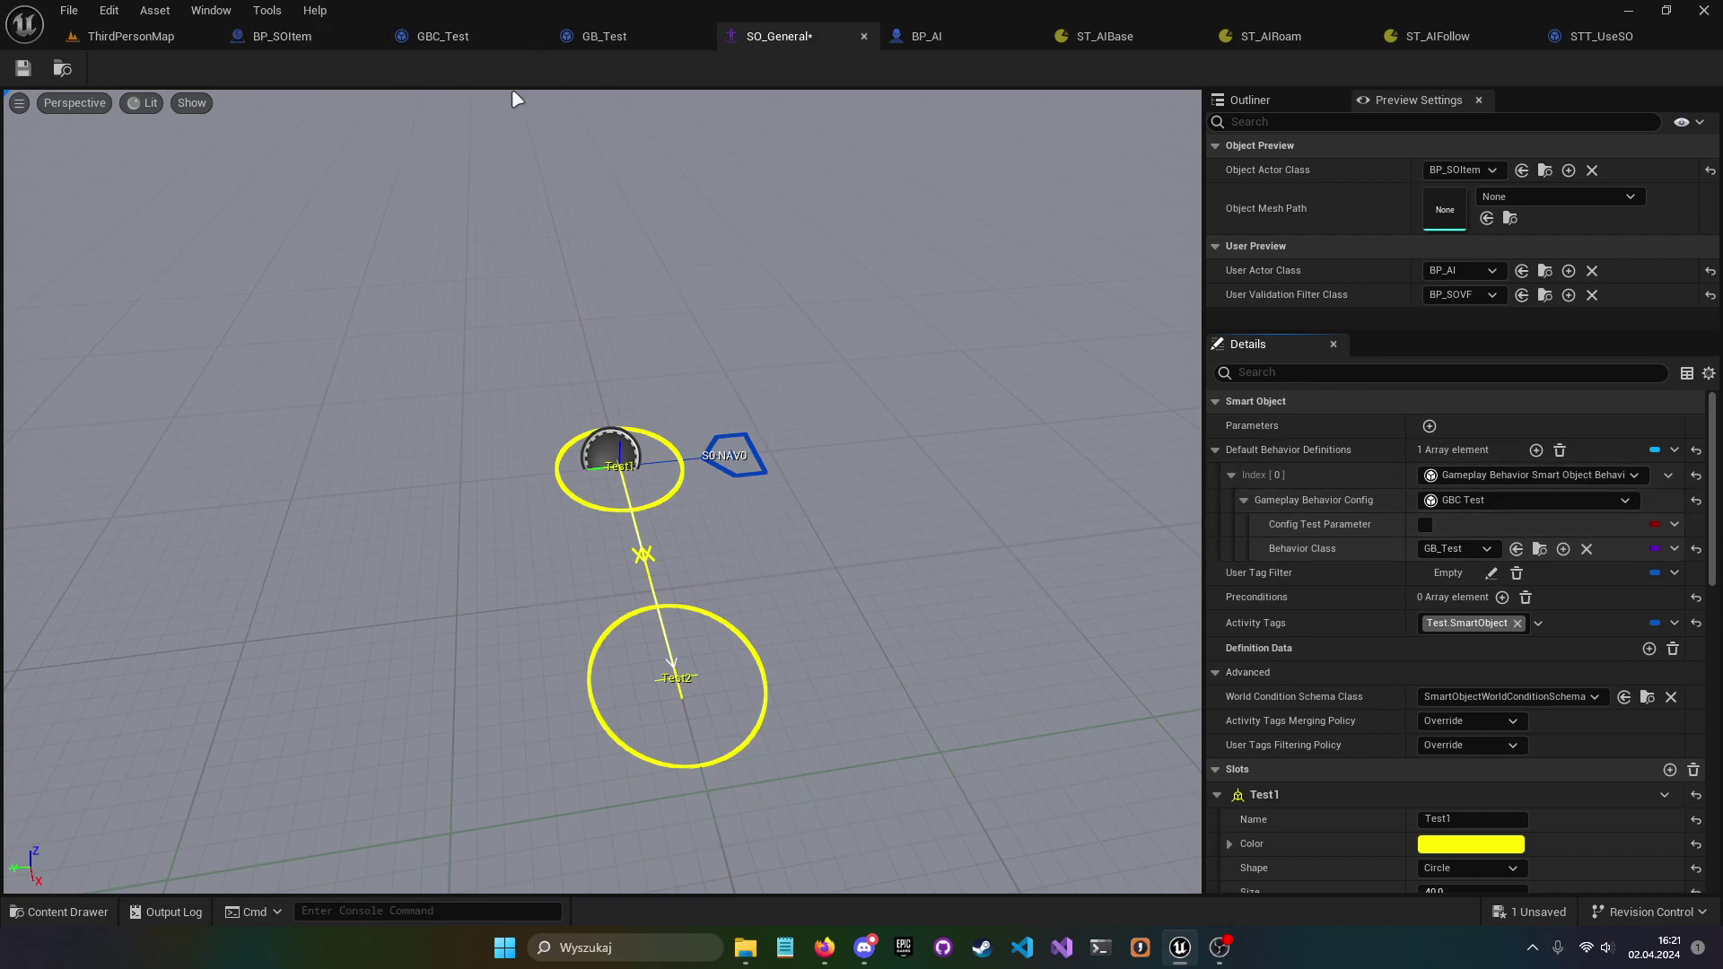
pyautogui.click(453, 35)
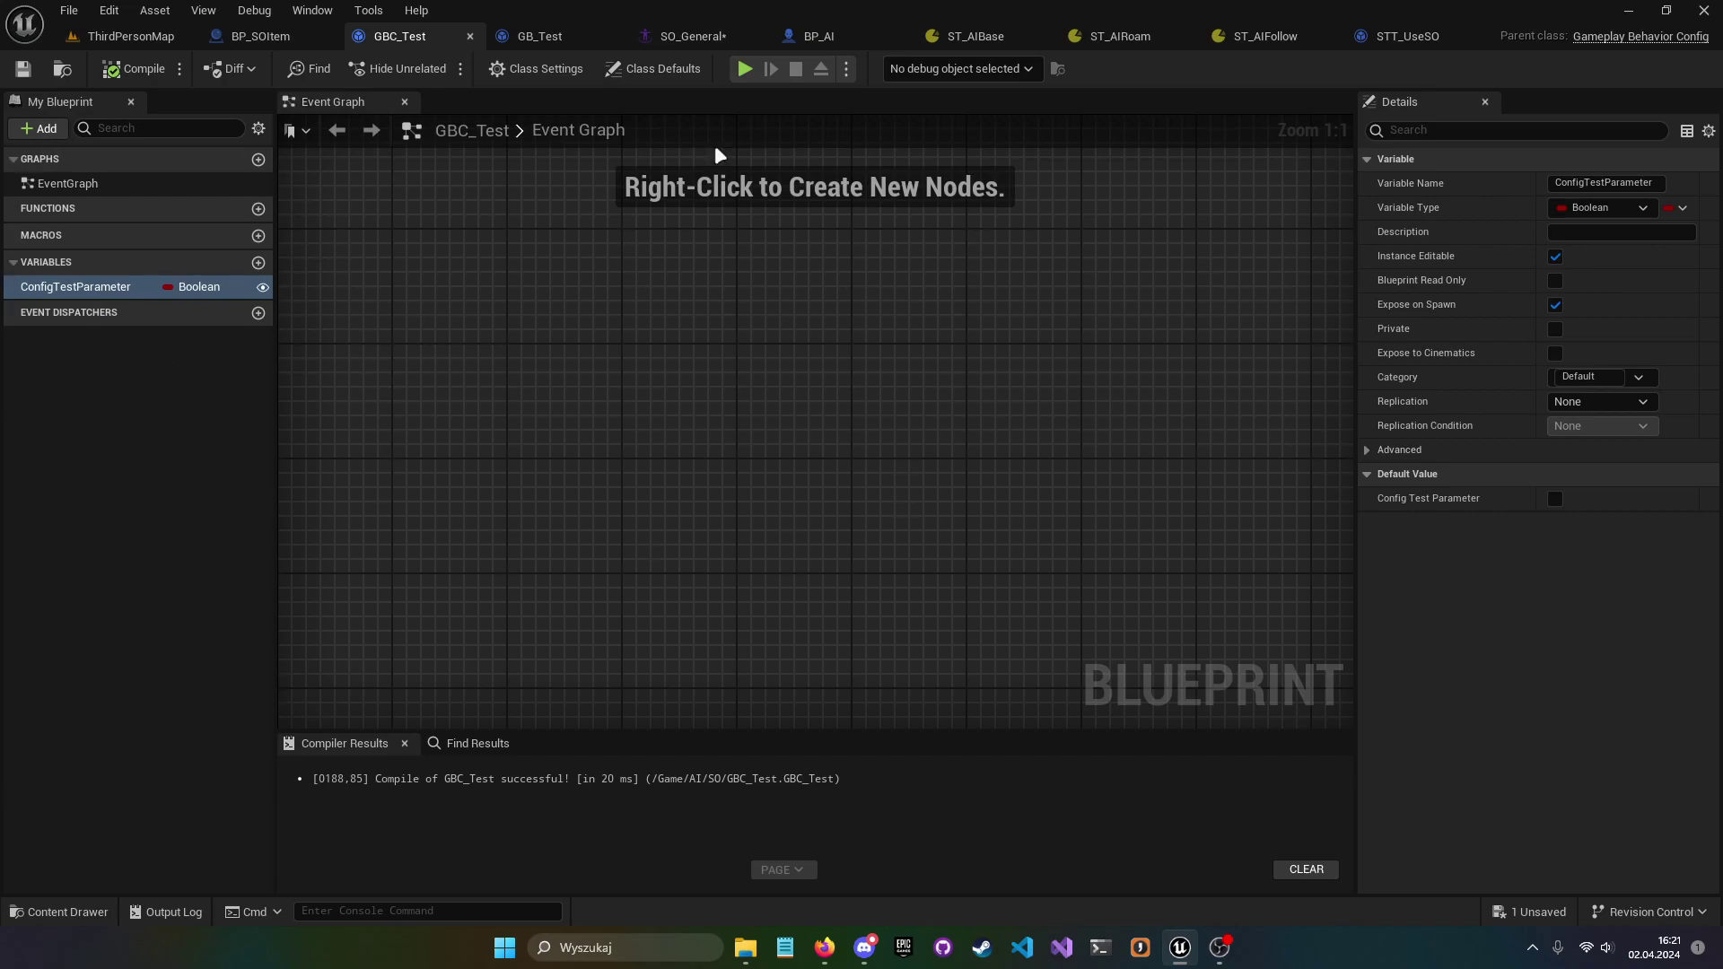
# - In GB_Test, disable Instance Editable and Expose on Spawn for the TestParameter variable, compile and save the blueprint
pyautogui.click(543, 36)
pyautogui.moveTo(296, 316); pyautogui.dragTo(414, 290, button='right')
pyautogui.click(79, 319)
pyautogui.click(1555, 257)
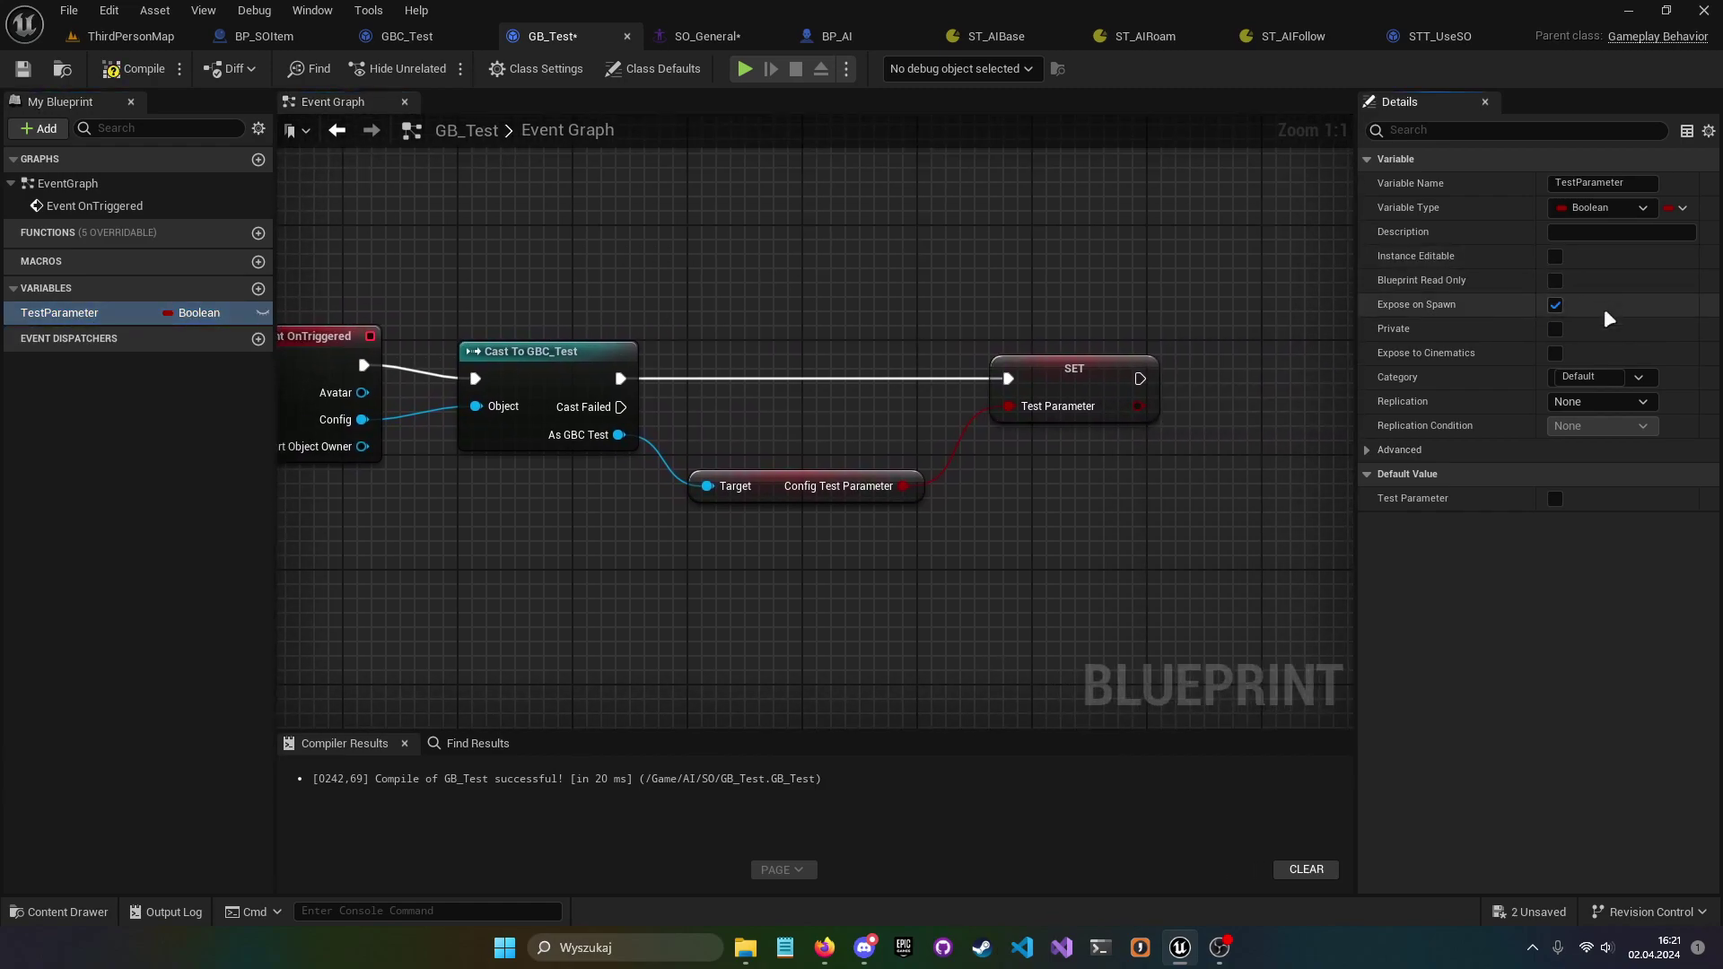
pyautogui.click(109, 77)
pyautogui.click(23, 69)
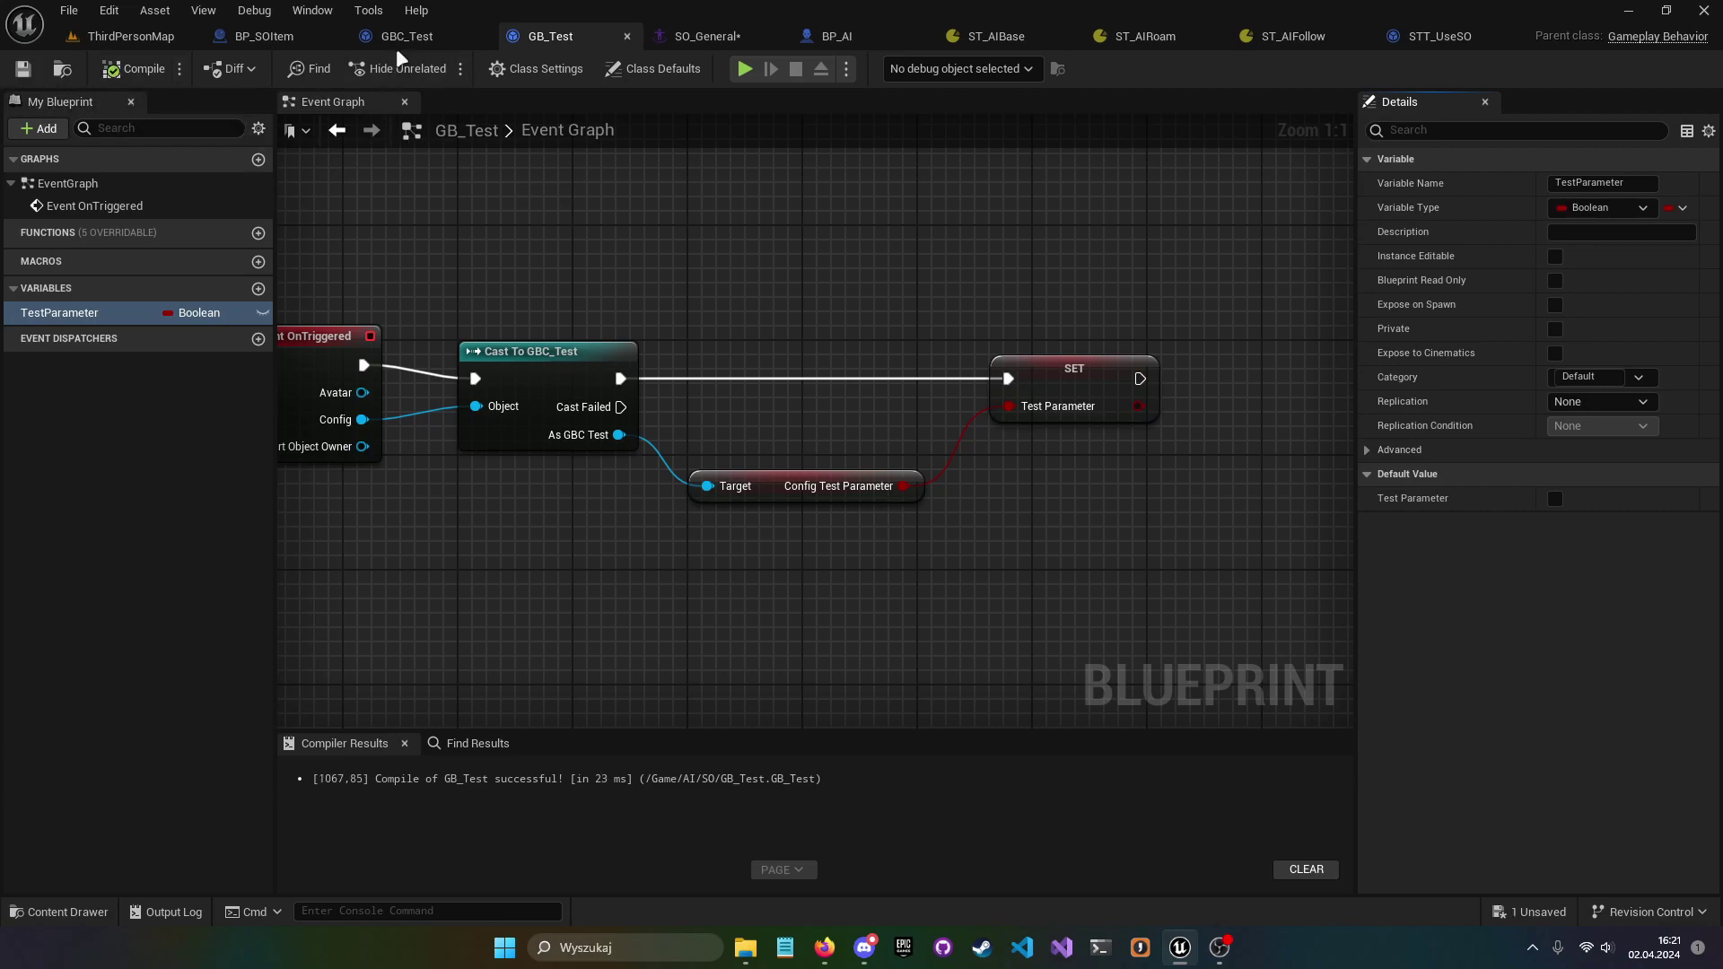
# - Look over GBC_Test, BP_SOItem's SmartObject component and the behavior definition in SO_General
pyautogui.click(404, 36)
pyautogui.click(265, 36)
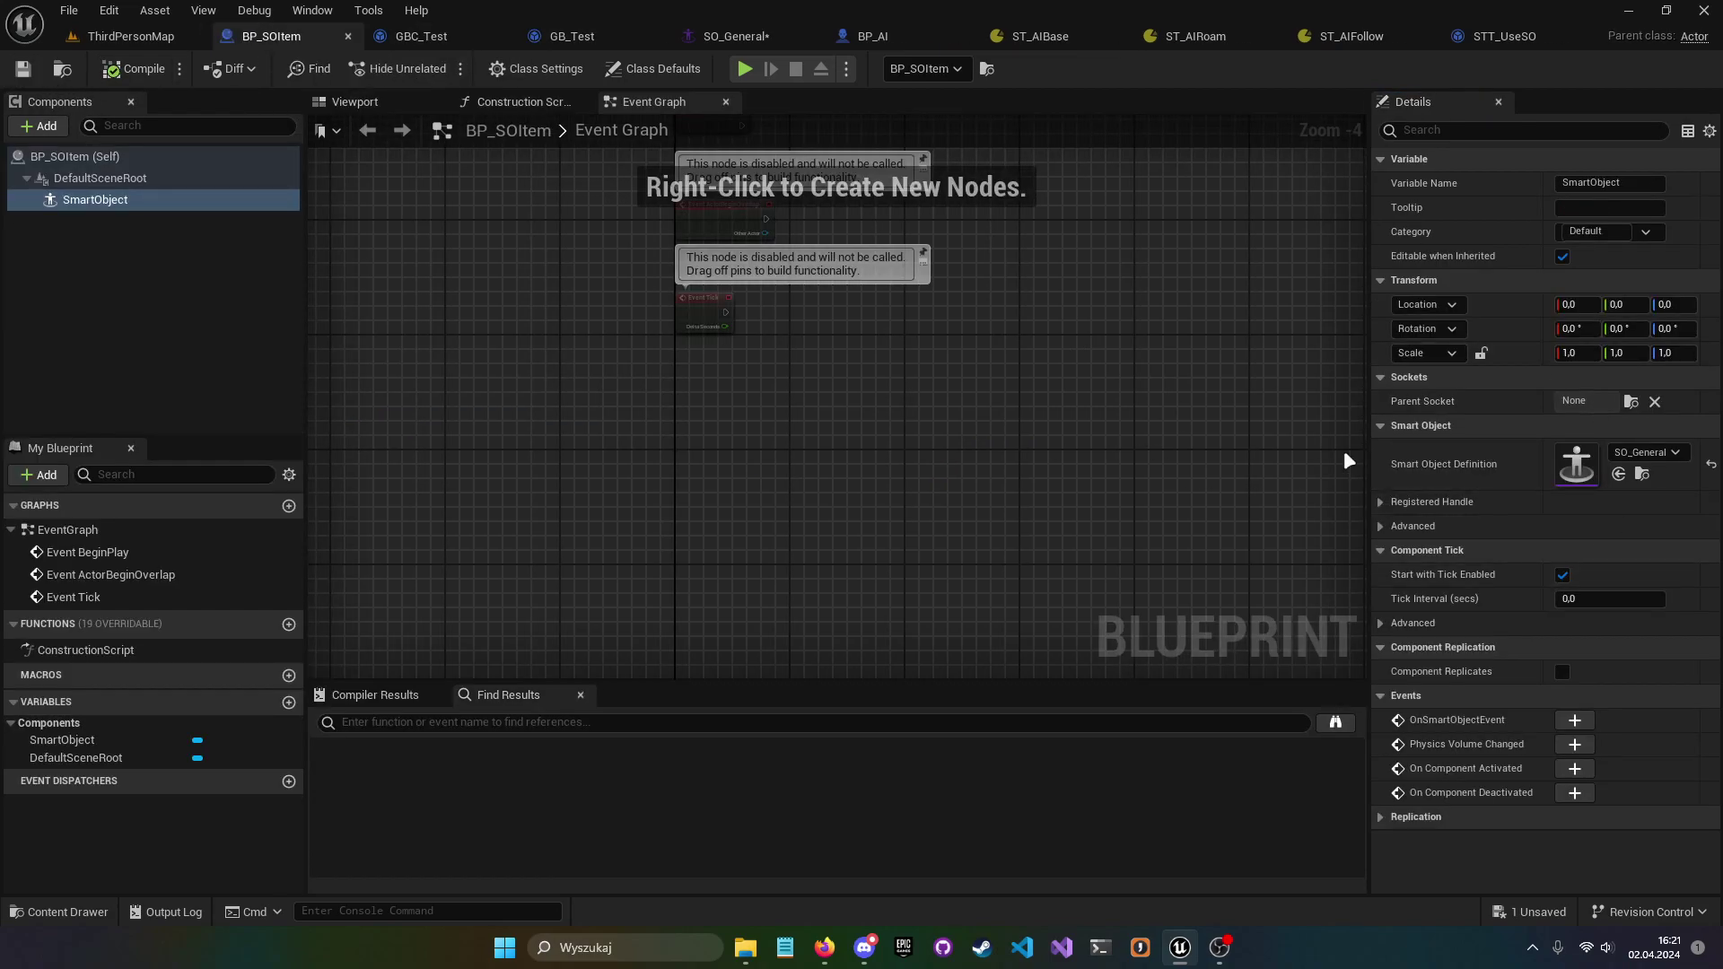
pyautogui.click(763, 36)
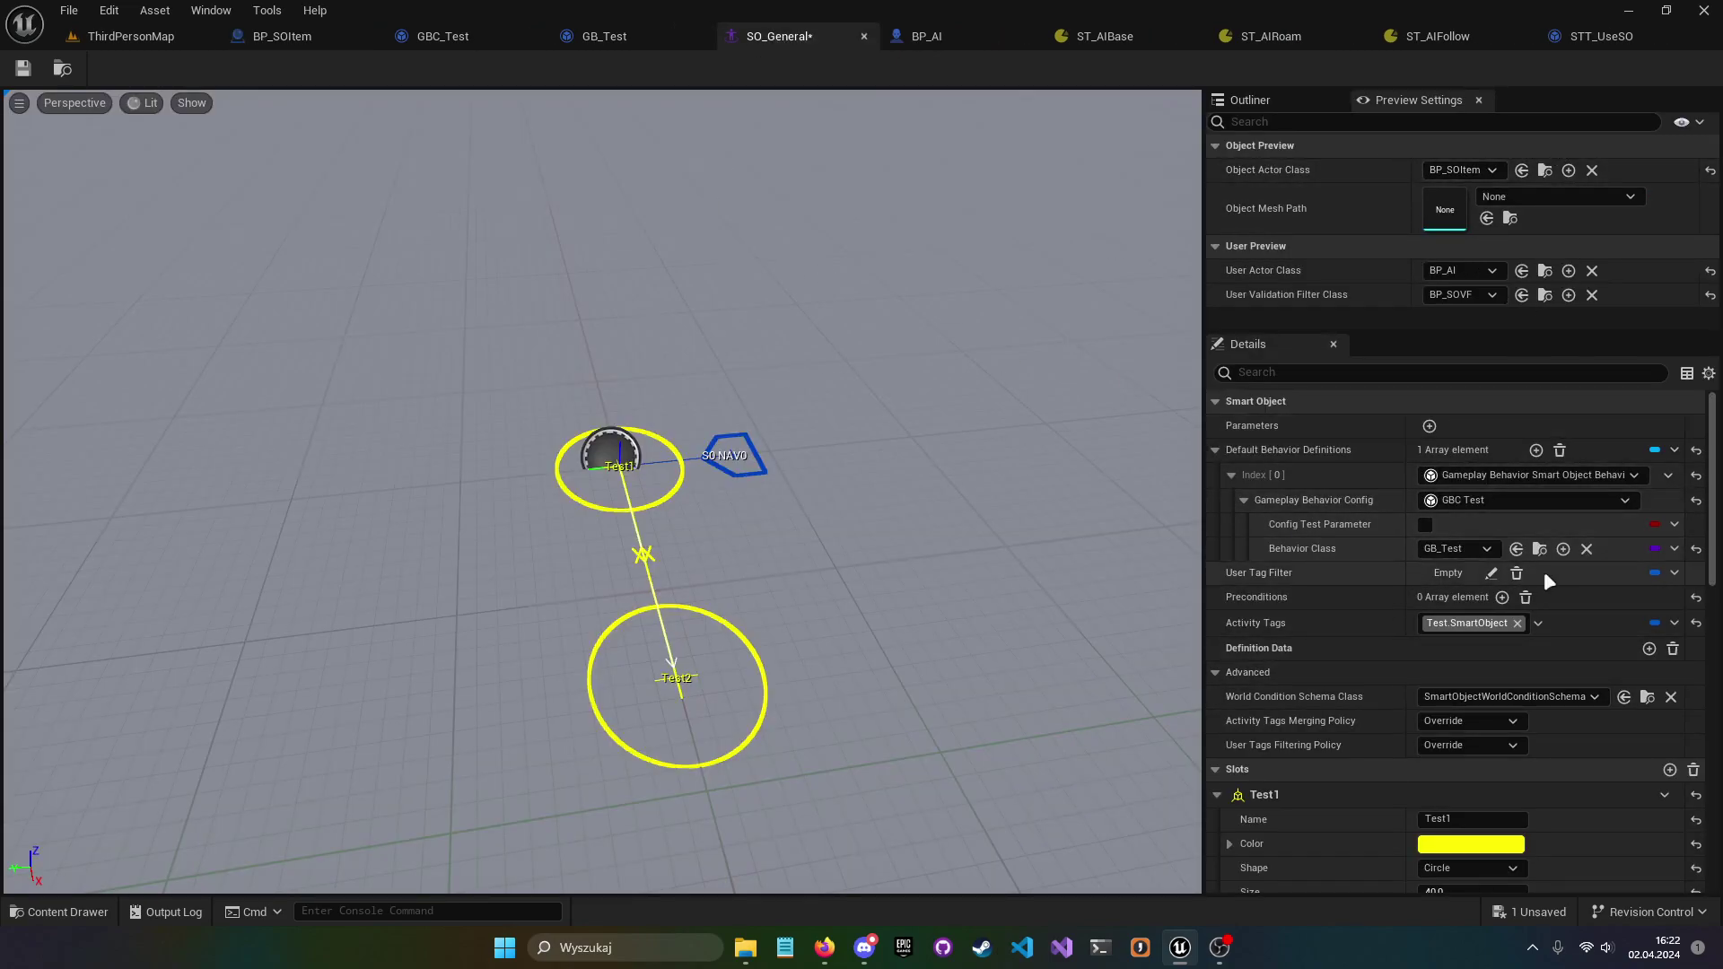
# - Examine GB_Test's OnTriggered graph, including the Cast To GBC_Test and Test Parameter nodes, and revisit GBC_Test and BP_SOItem
pyautogui.click(651, 40)
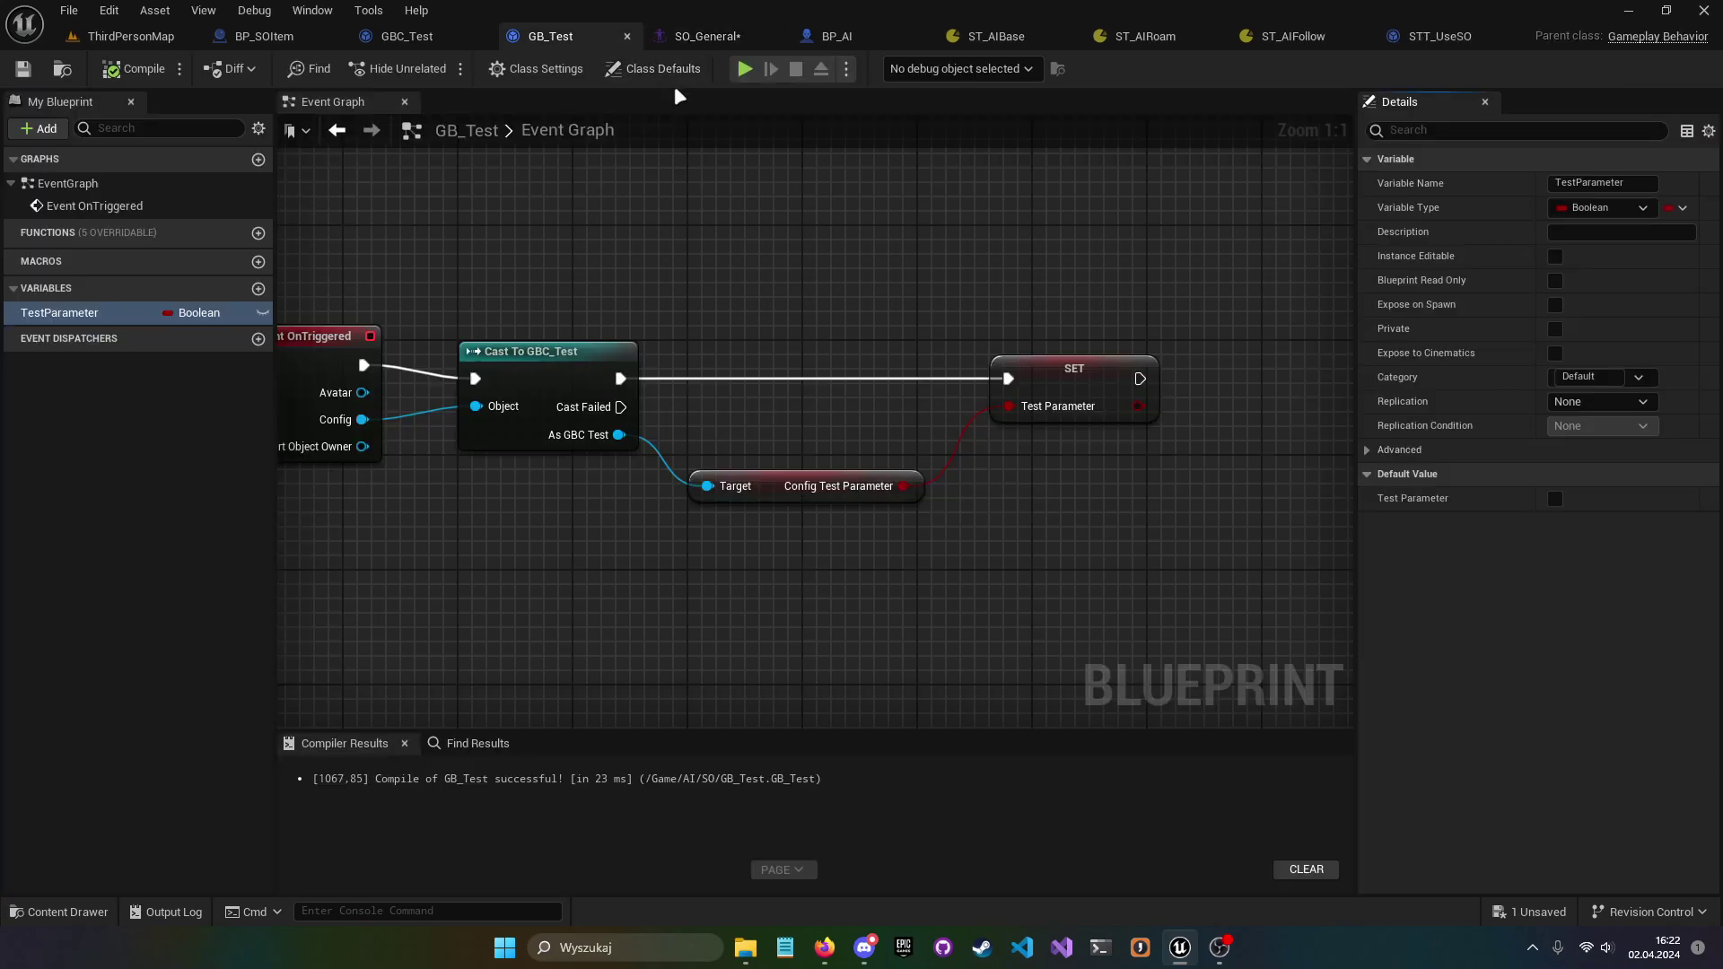
pyautogui.moveTo(646, 224); pyautogui.dragTo(889, 605)
pyautogui.moveTo(888, 606); pyautogui.dragTo(548, 394, button='right')
pyautogui.moveTo(539, 175); pyautogui.dragTo(1023, 446)
pyautogui.moveTo(1024, 446); pyautogui.dragTo(600, 320, button='right')
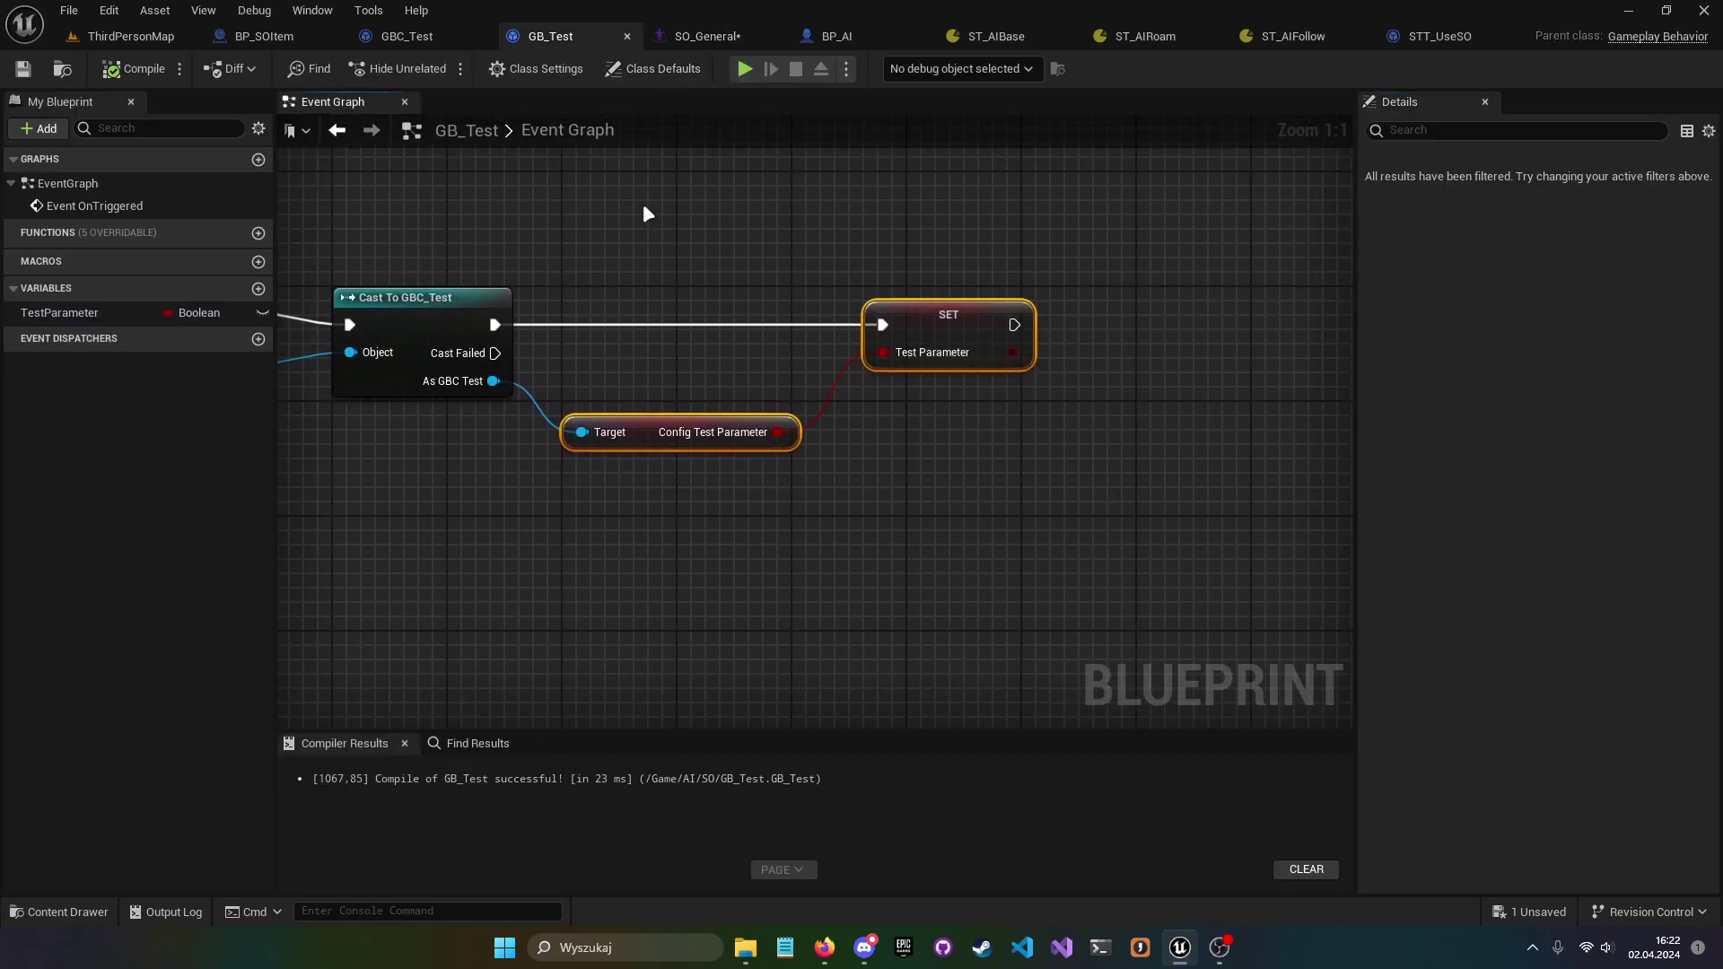
pyautogui.moveTo(734, 193); pyautogui.dragTo(1106, 203, button='right')
pyautogui.scroll(-4, 642, 282)
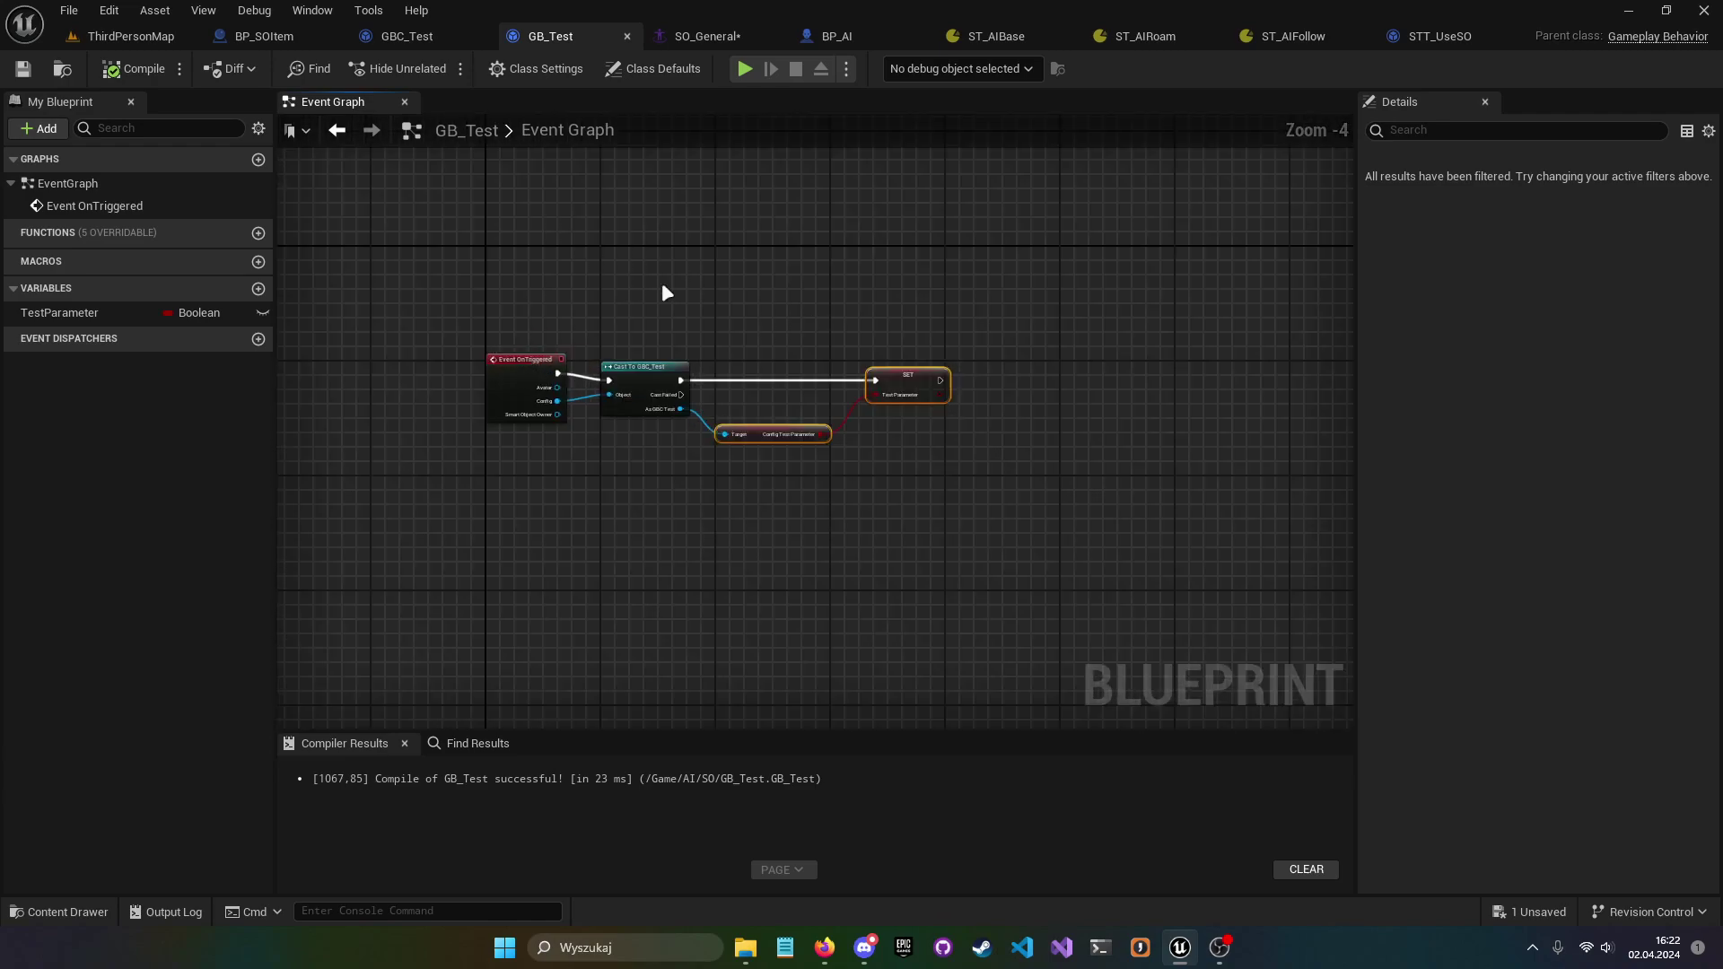
pyautogui.scroll(2, 646, 287)
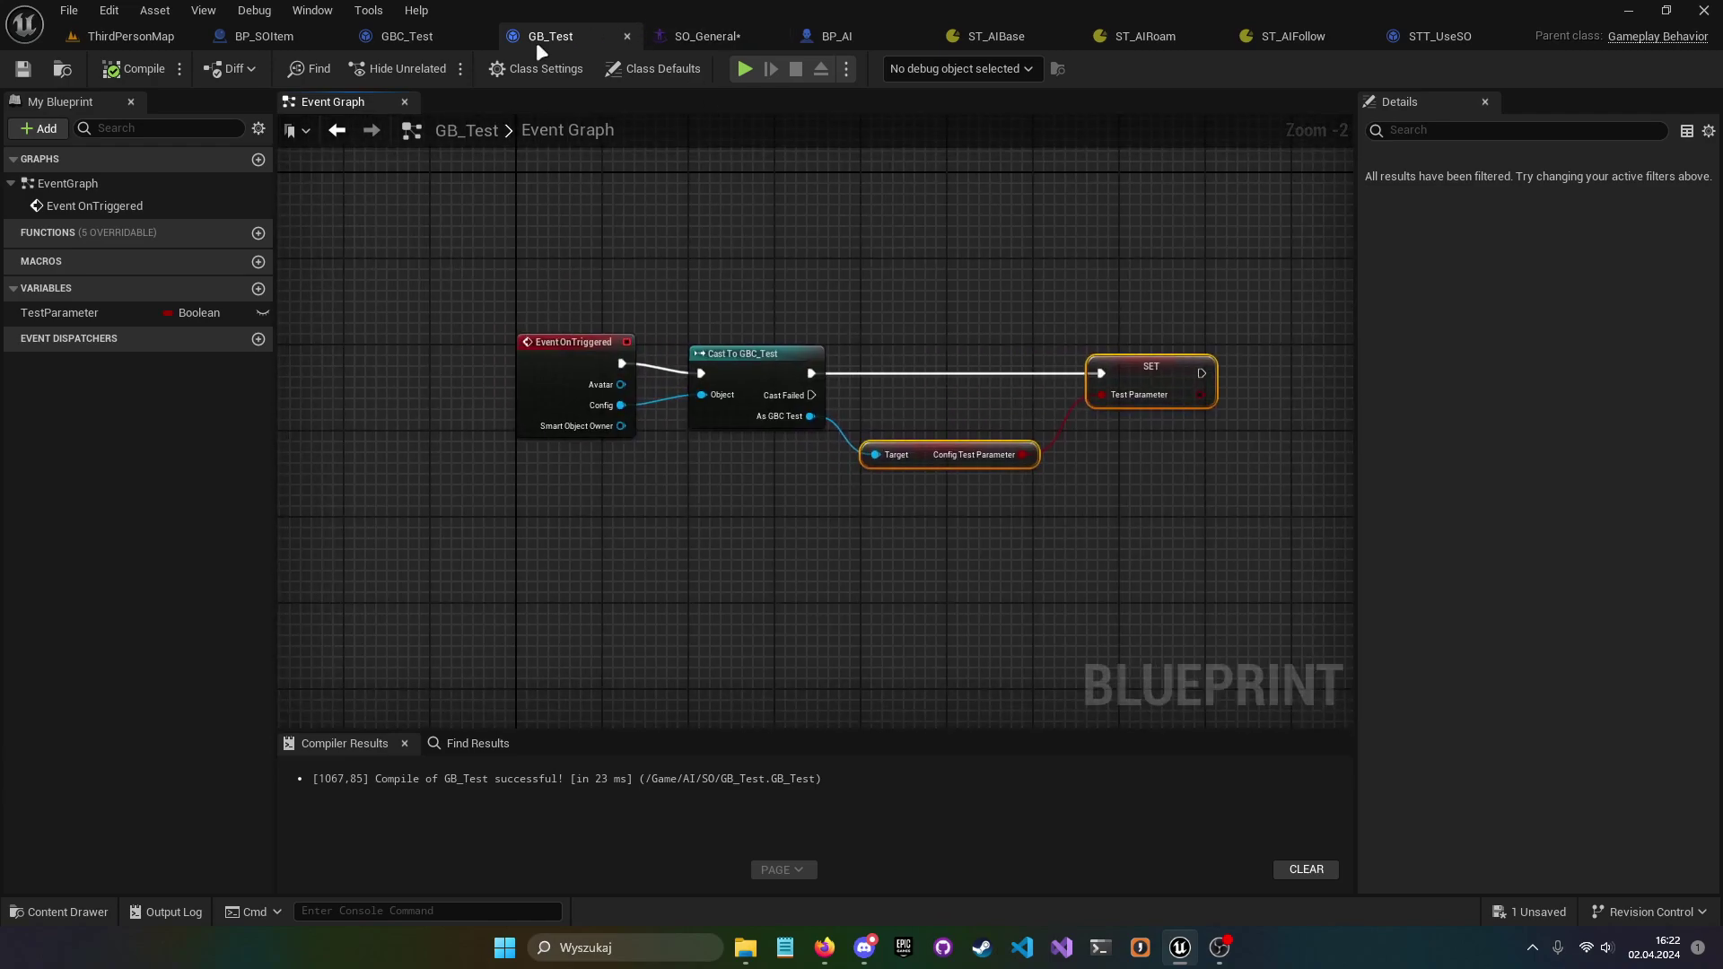
pyautogui.click(409, 38)
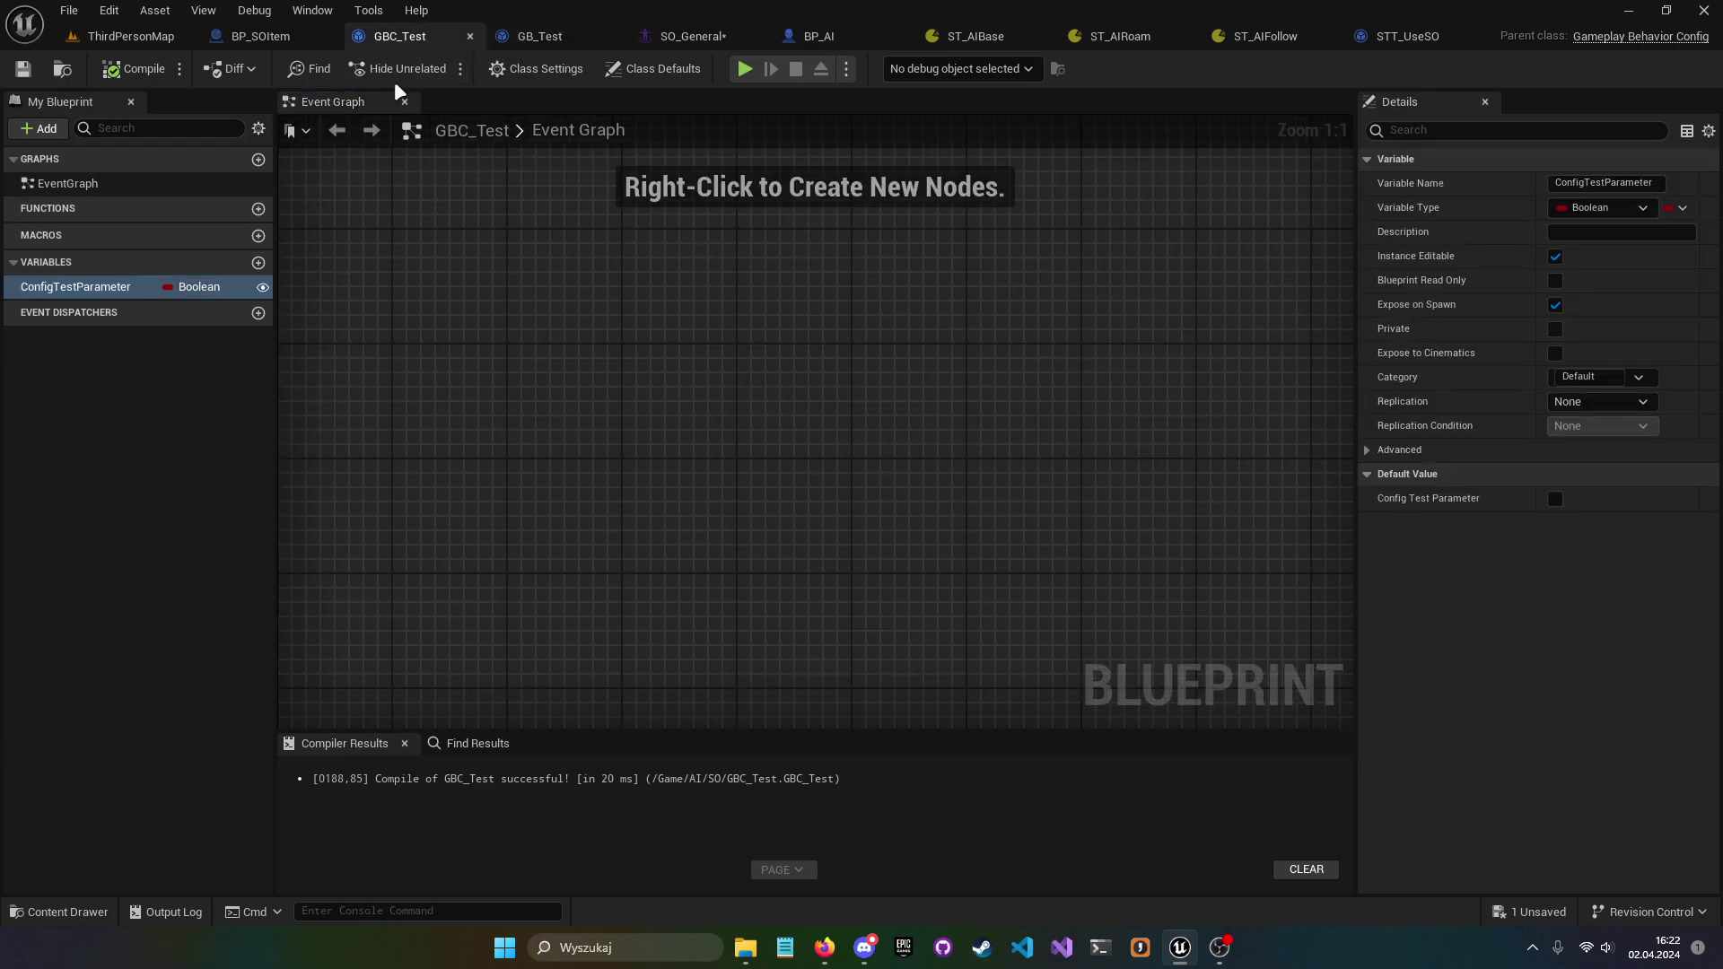
pyautogui.click(287, 39)
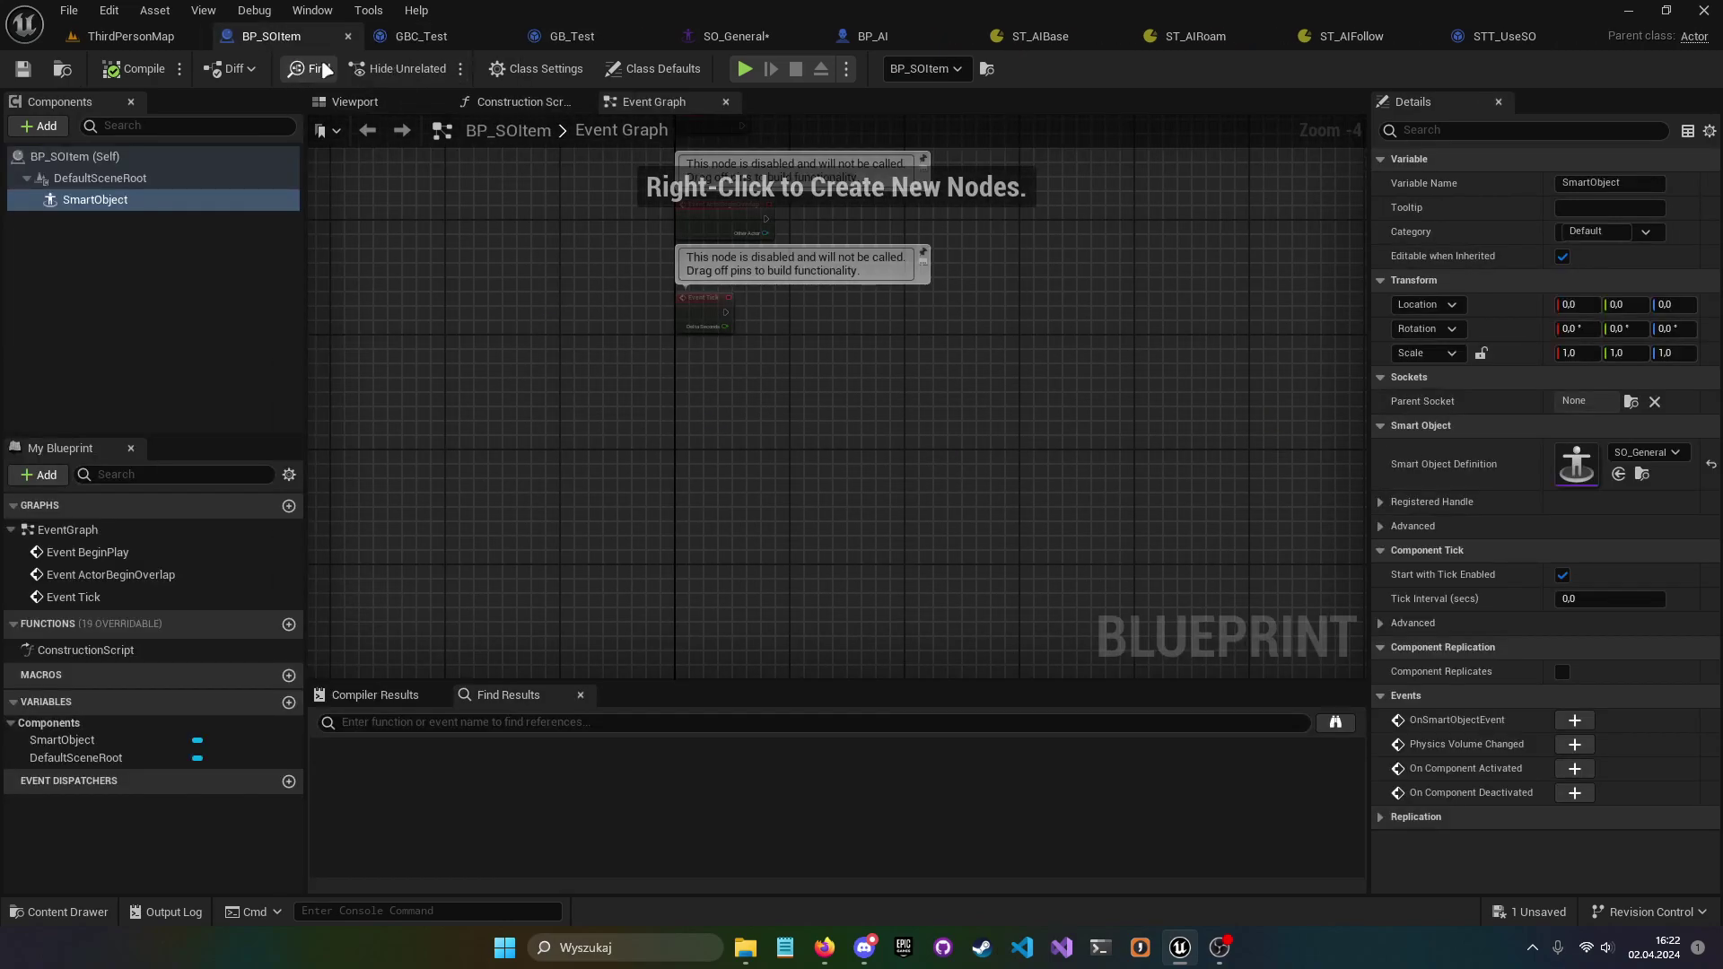
# - Delete the gameplay behavior entry from SO_General's Default Behavior Definitions and add a new empty entry
pyautogui.click(741, 39)
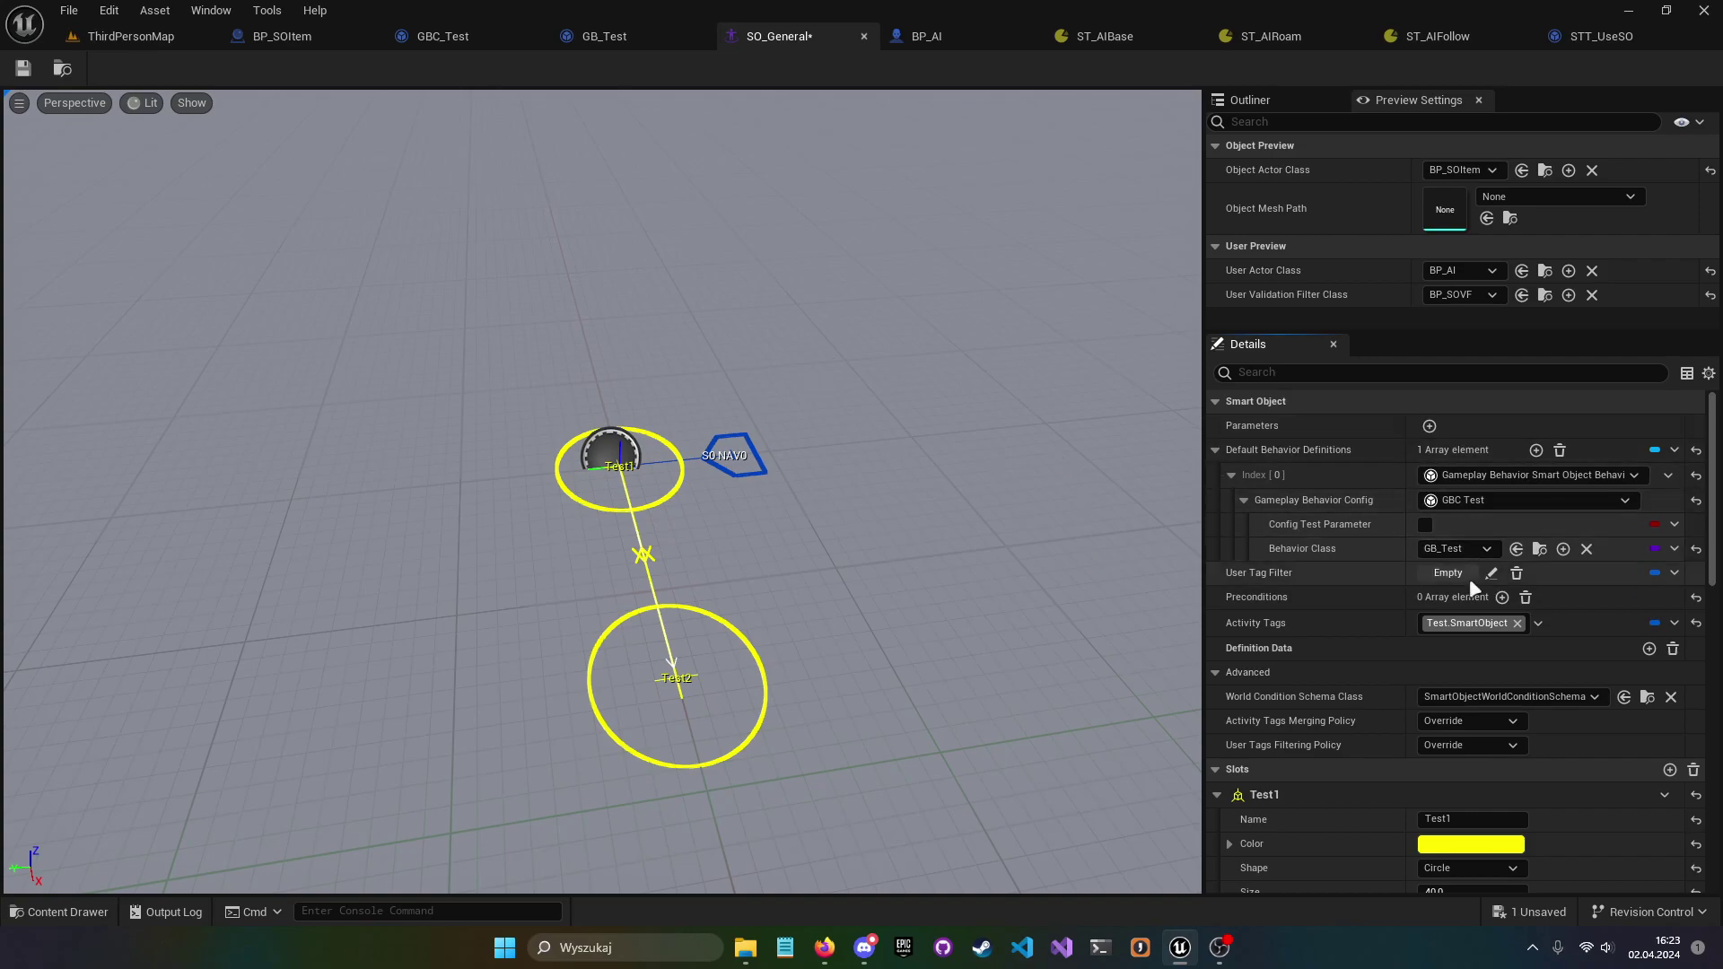
pyautogui.click(1668, 475)
pyautogui.click(1673, 524)
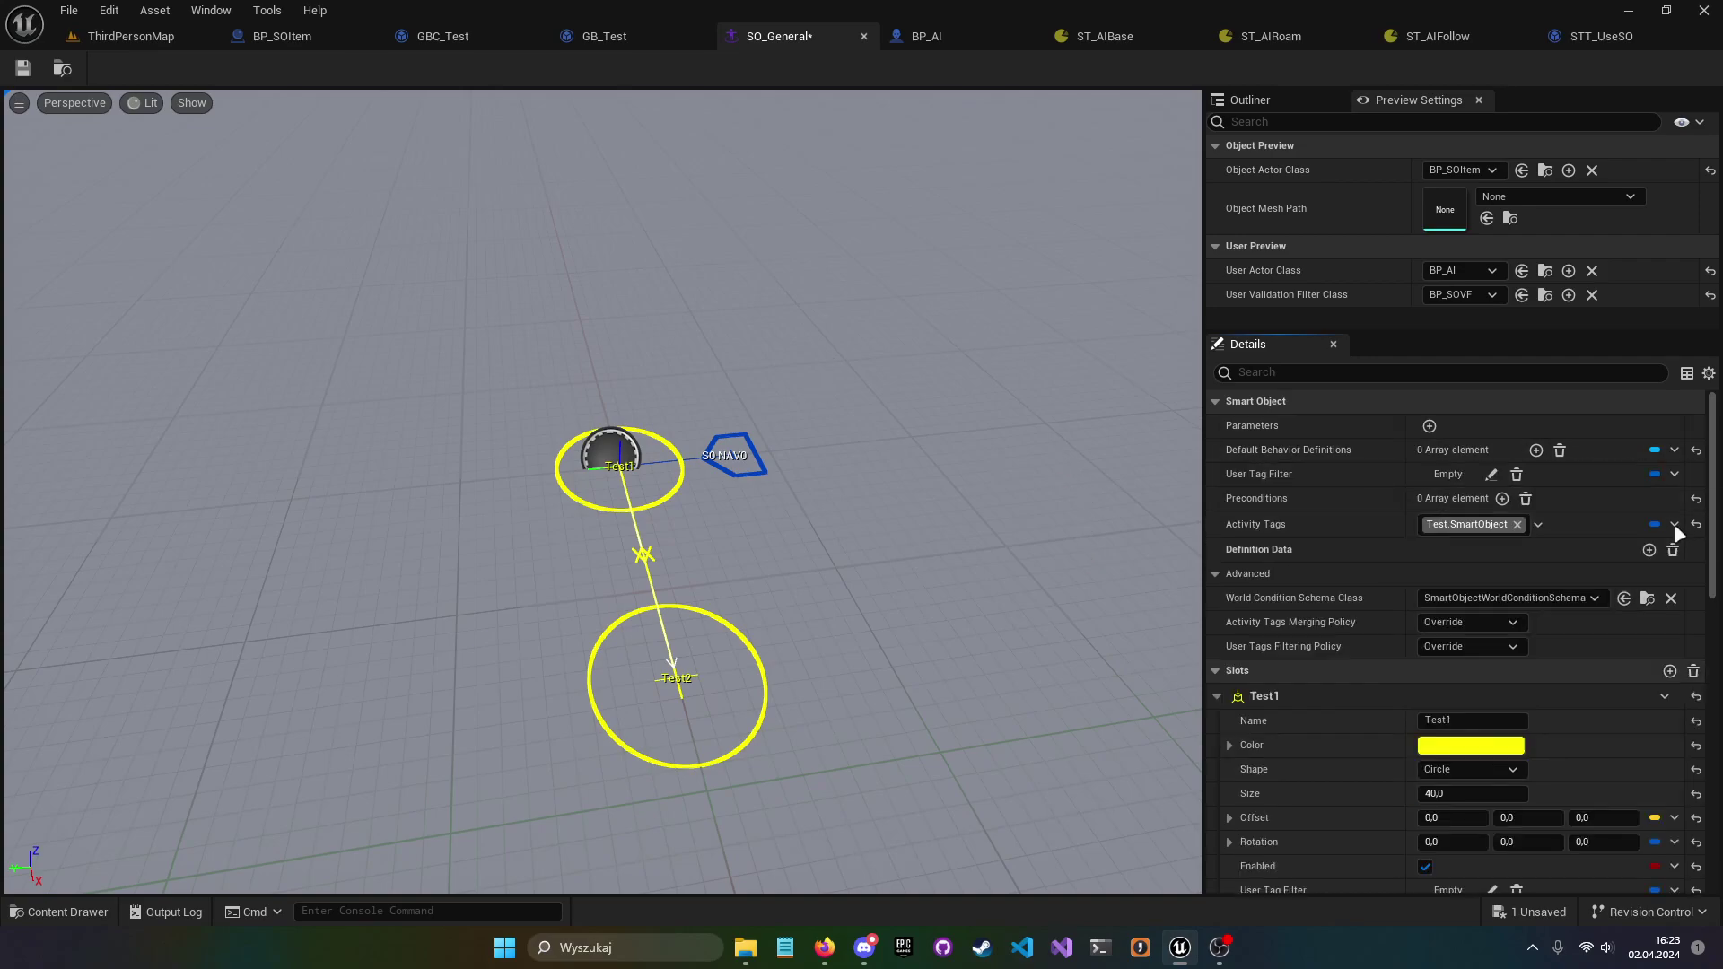
pyautogui.click(1536, 451)
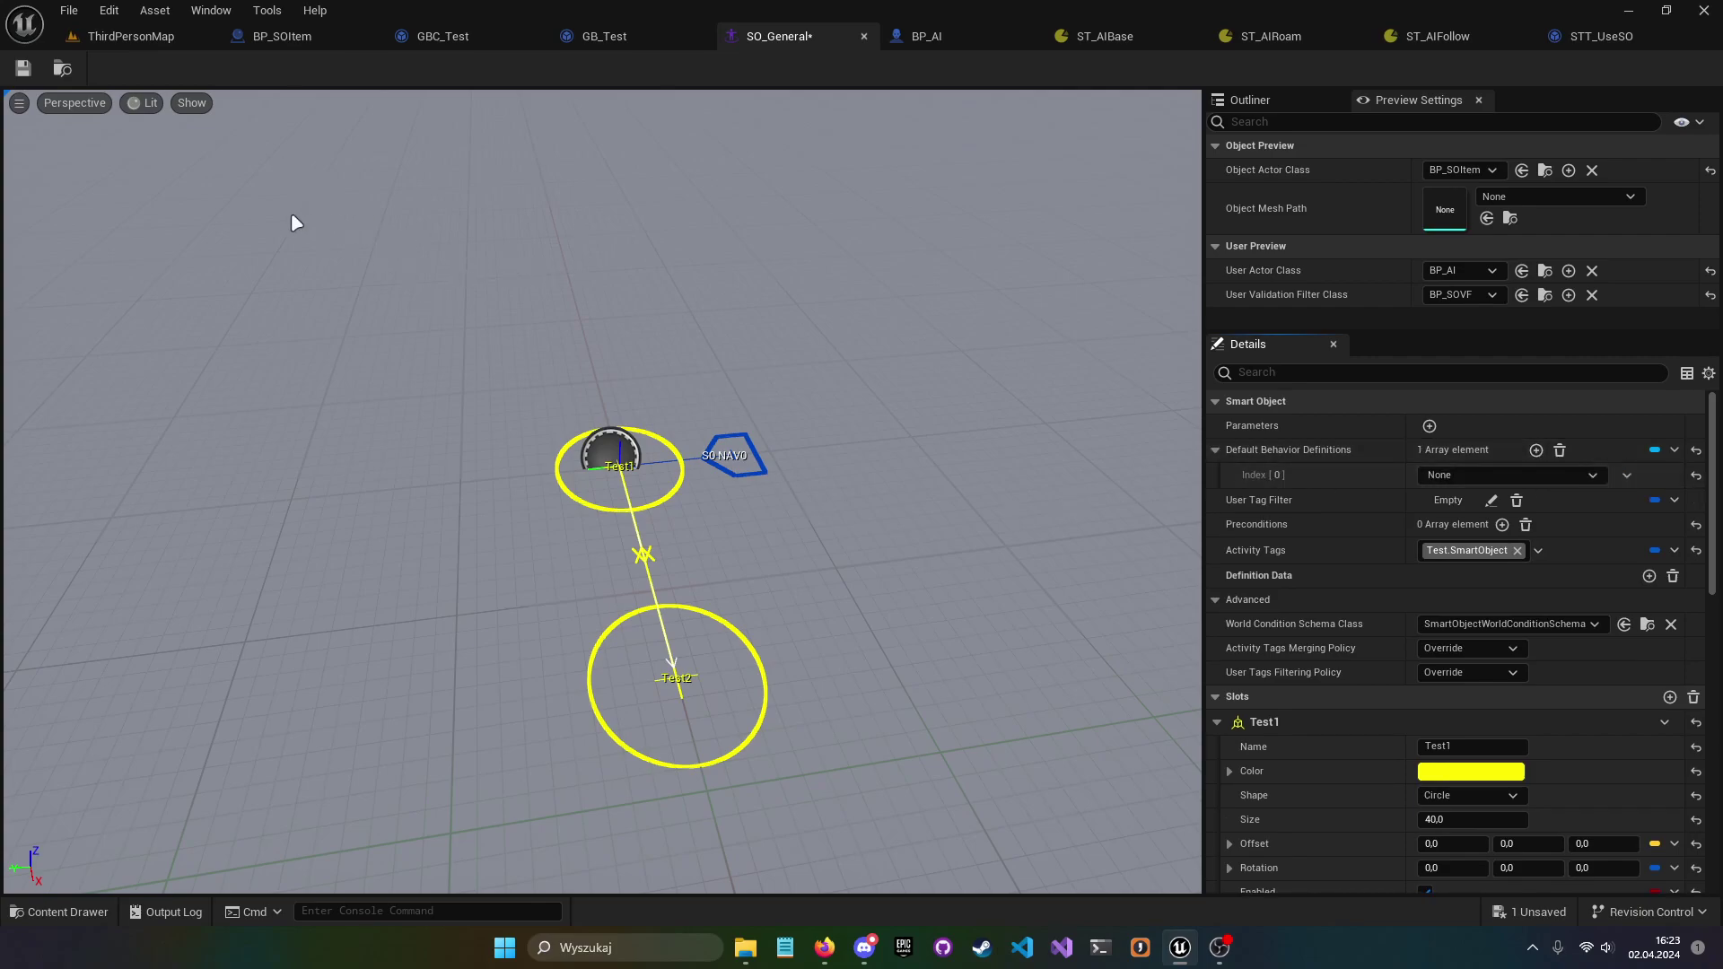
pyautogui.click(120, 38)
pyautogui.rightClick(1097, 710)
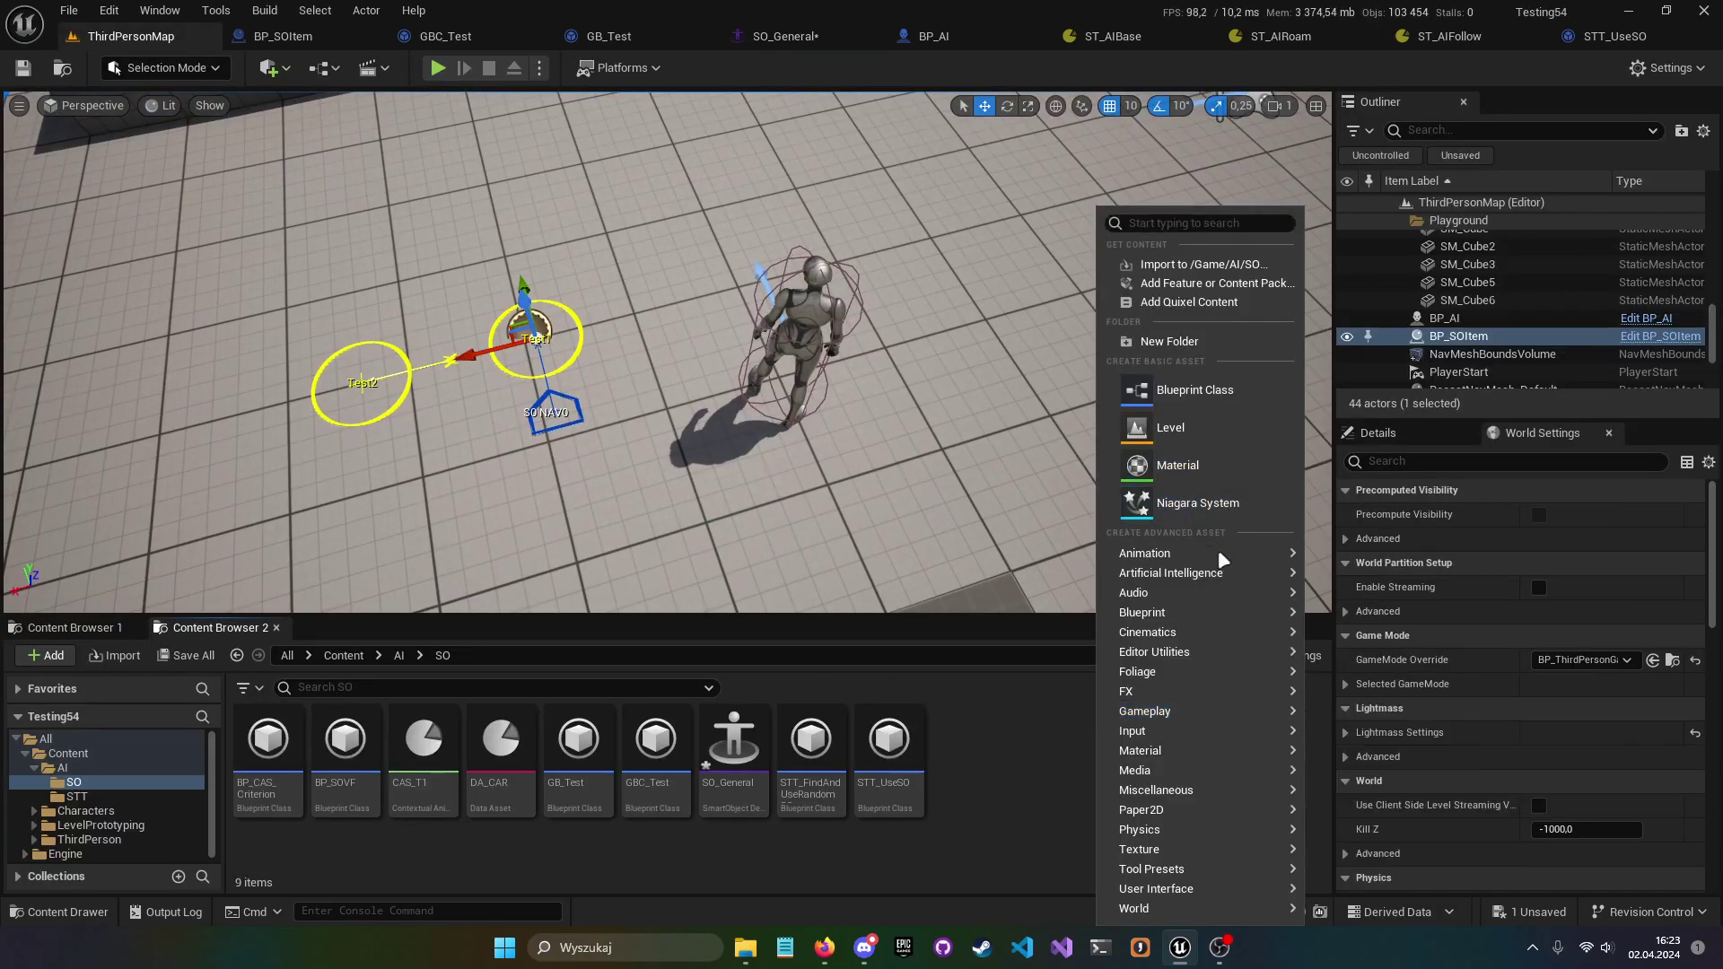
pyautogui.moveTo(1234, 573)
pyautogui.click(1392, 743)
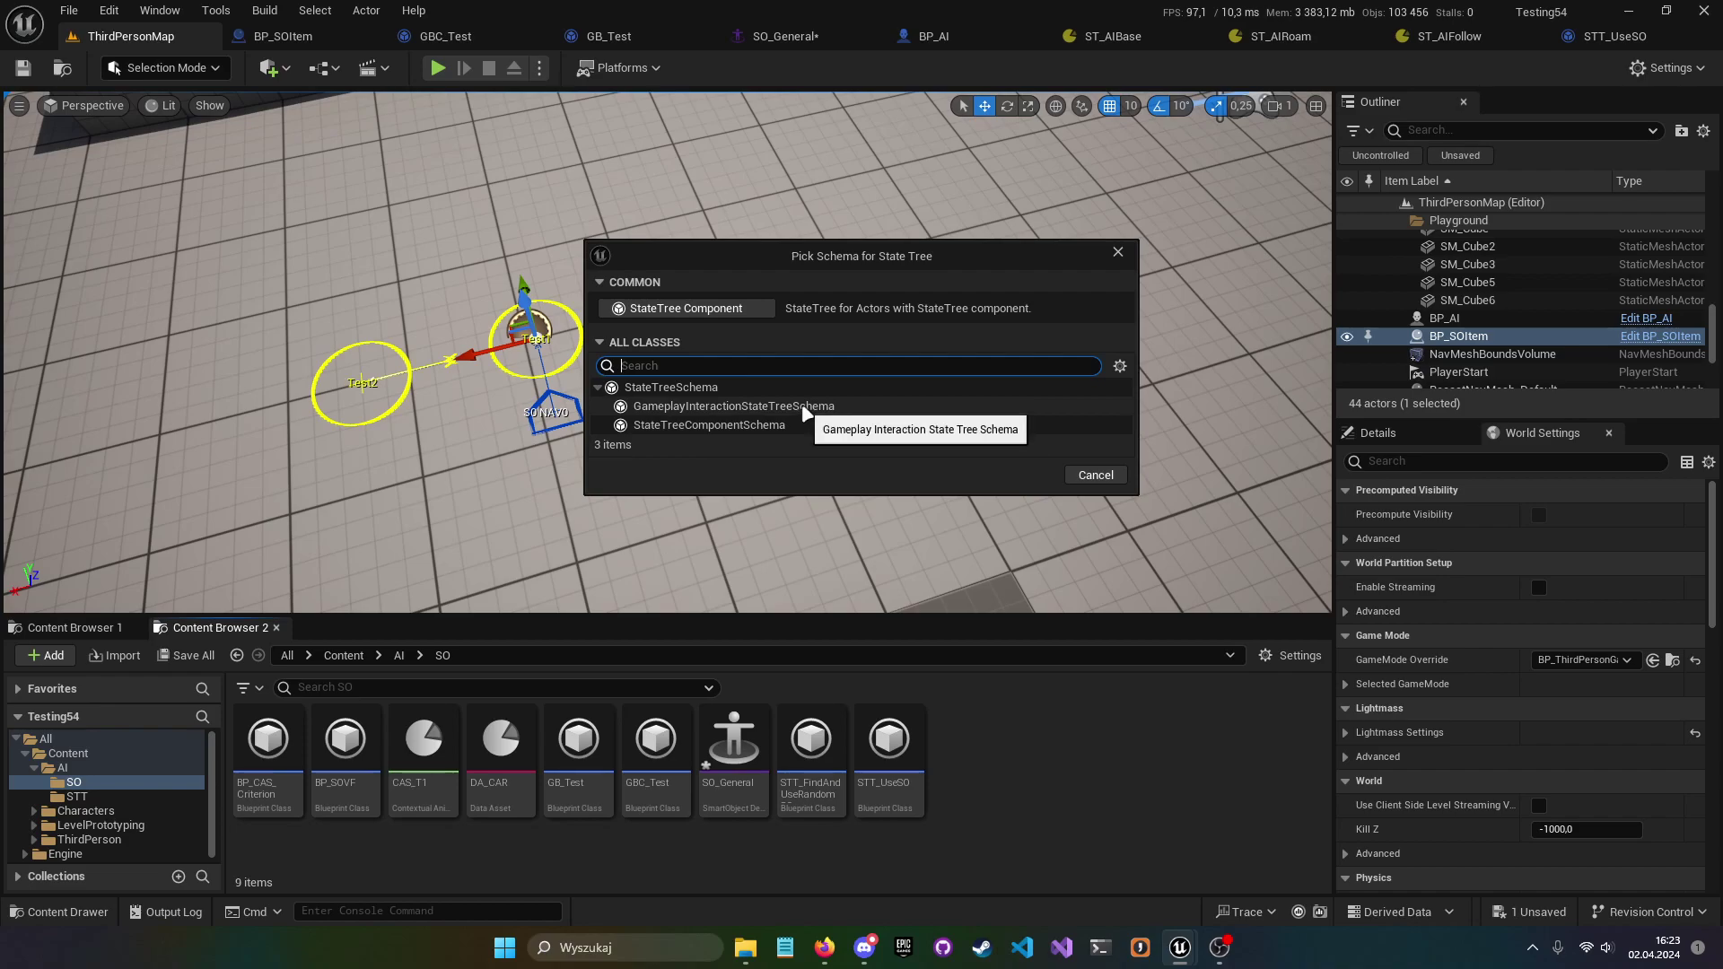
pyautogui.click(805, 408)
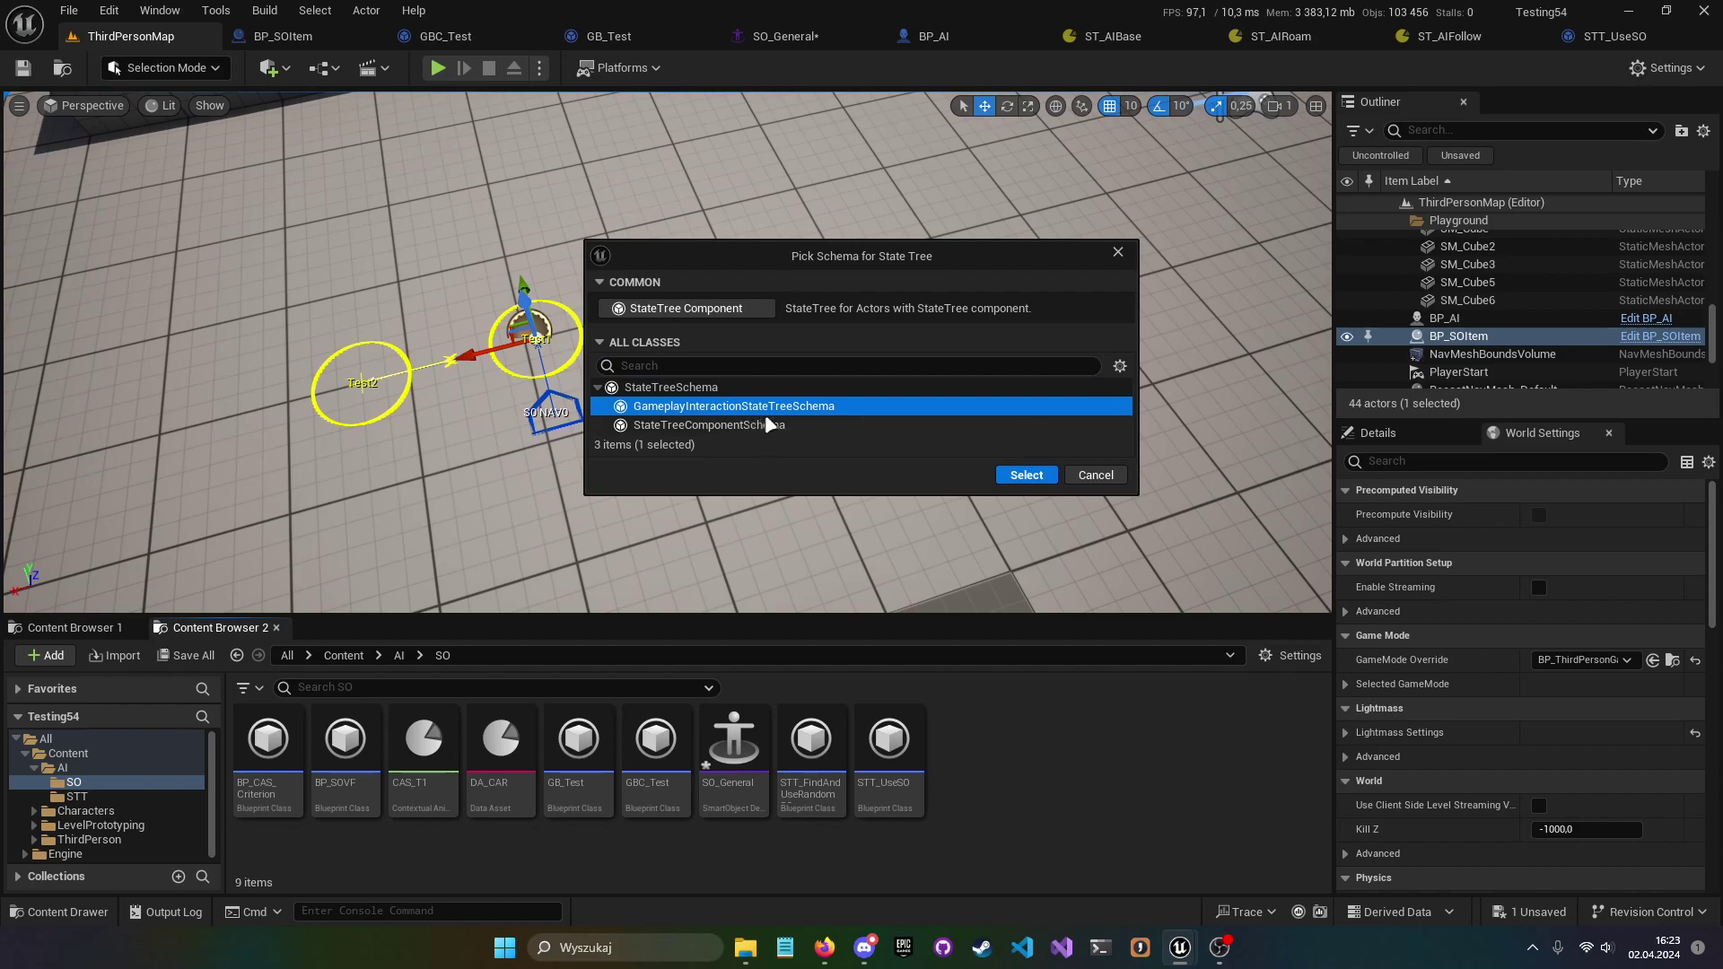
pyautogui.click(1096, 475)
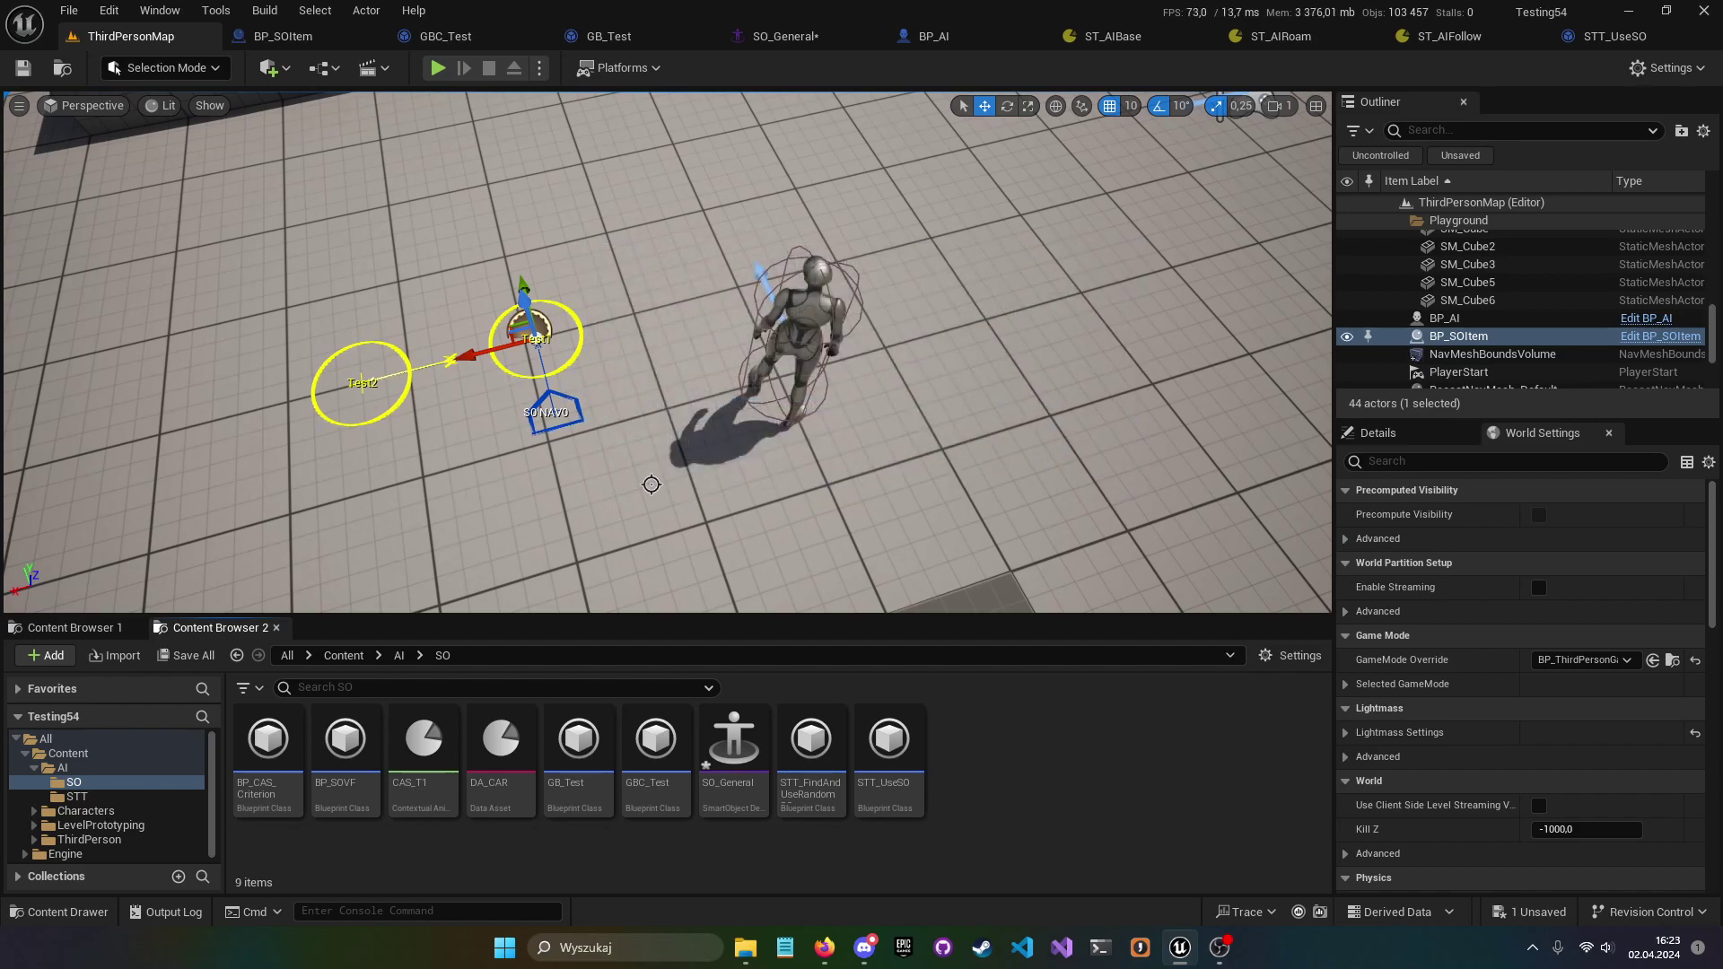
# - Open the existing STGI_GameplayInteraction state tree from the project's AI folder in ThirdPersonMap
pyautogui.click(400, 655)
pyautogui.click(675, 734)
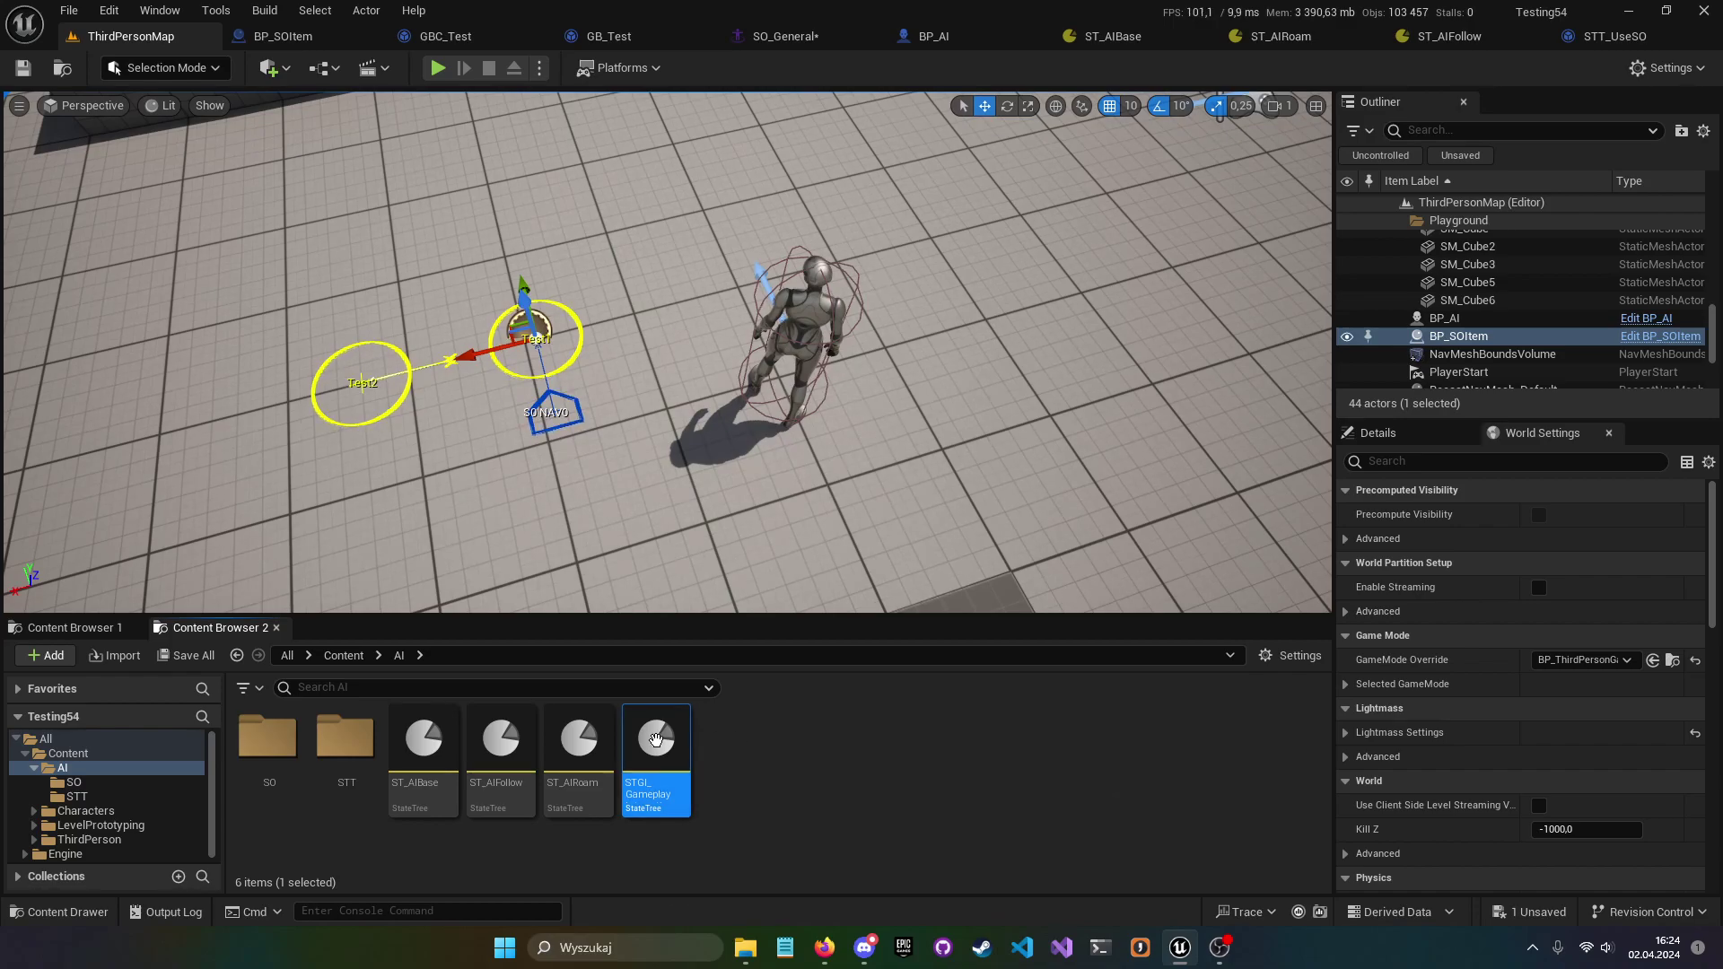
pyautogui.doubleClick(655, 738)
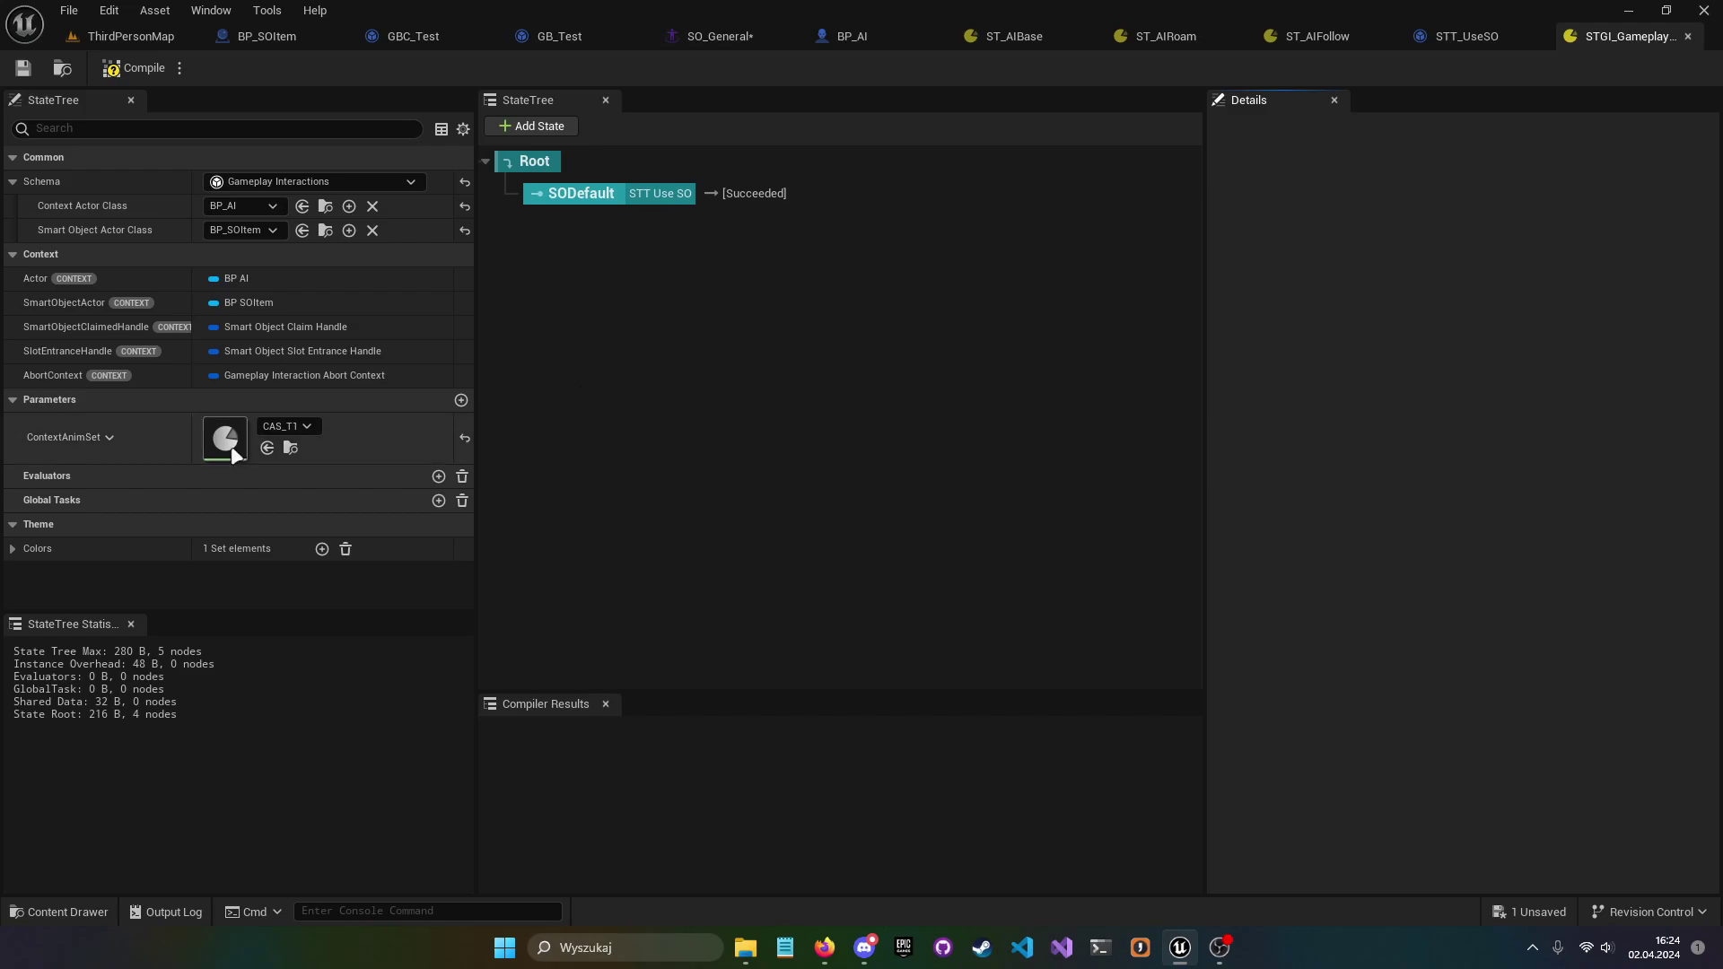
# - Add a Boolean parameter named TestBool to the state tree and compile it
pyautogui.click(461, 400)
pyautogui.click(68, 477)
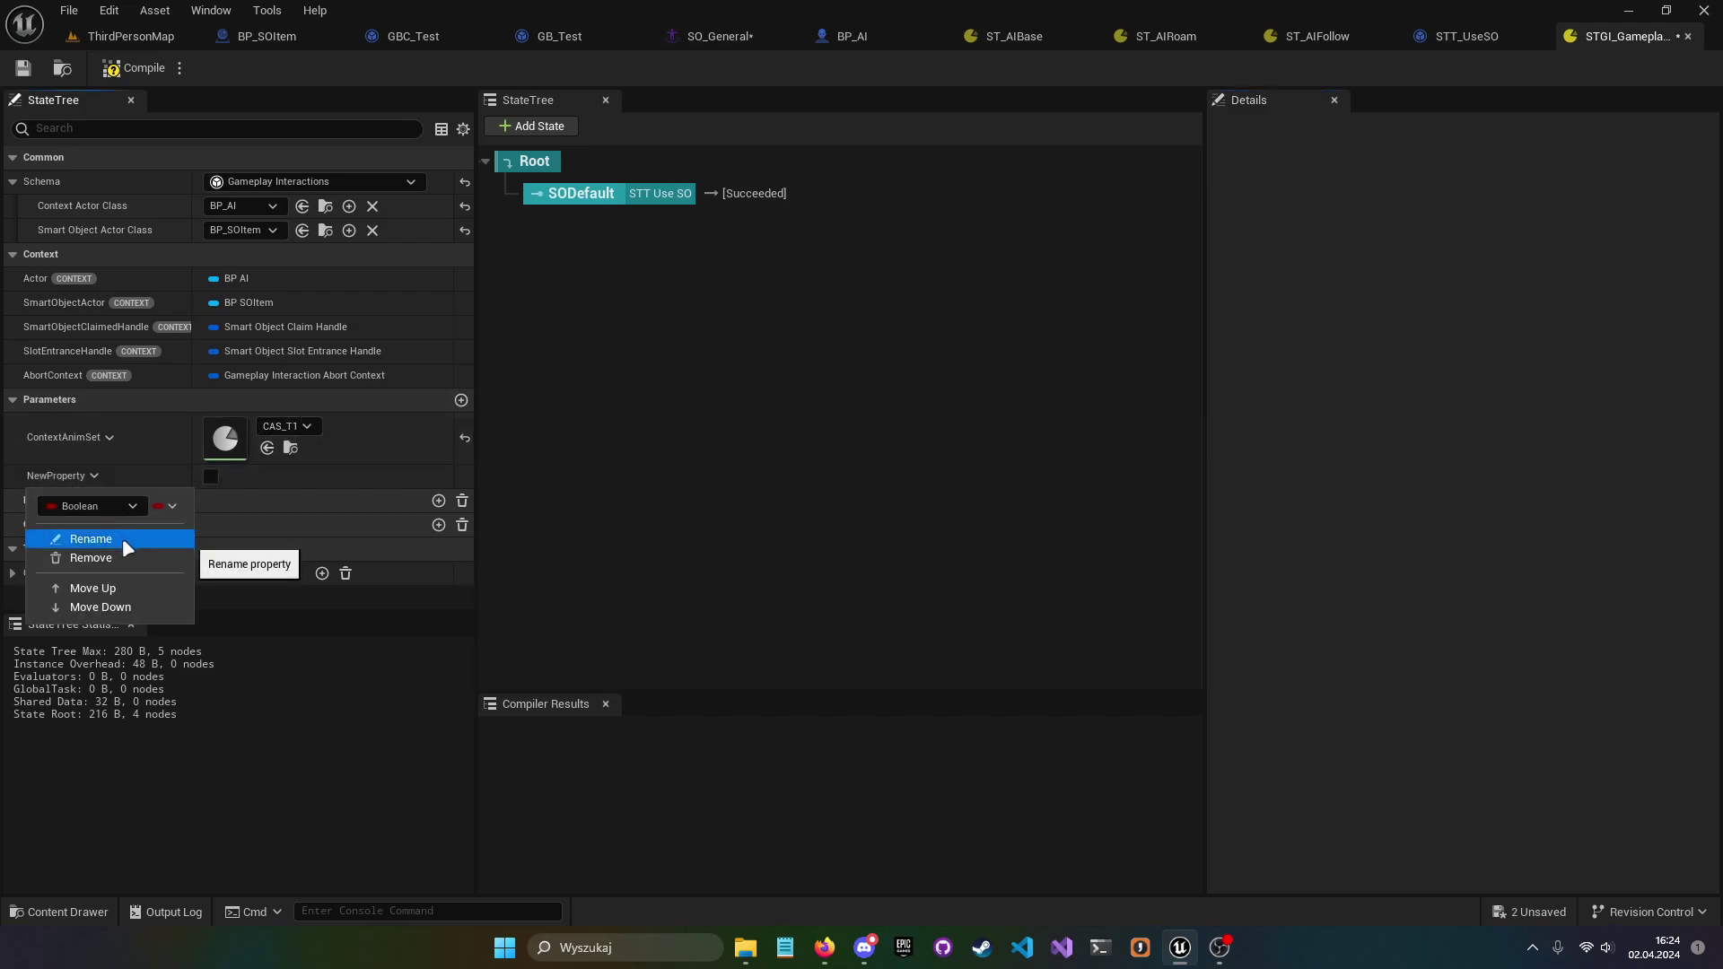
pyautogui.click(120, 536)
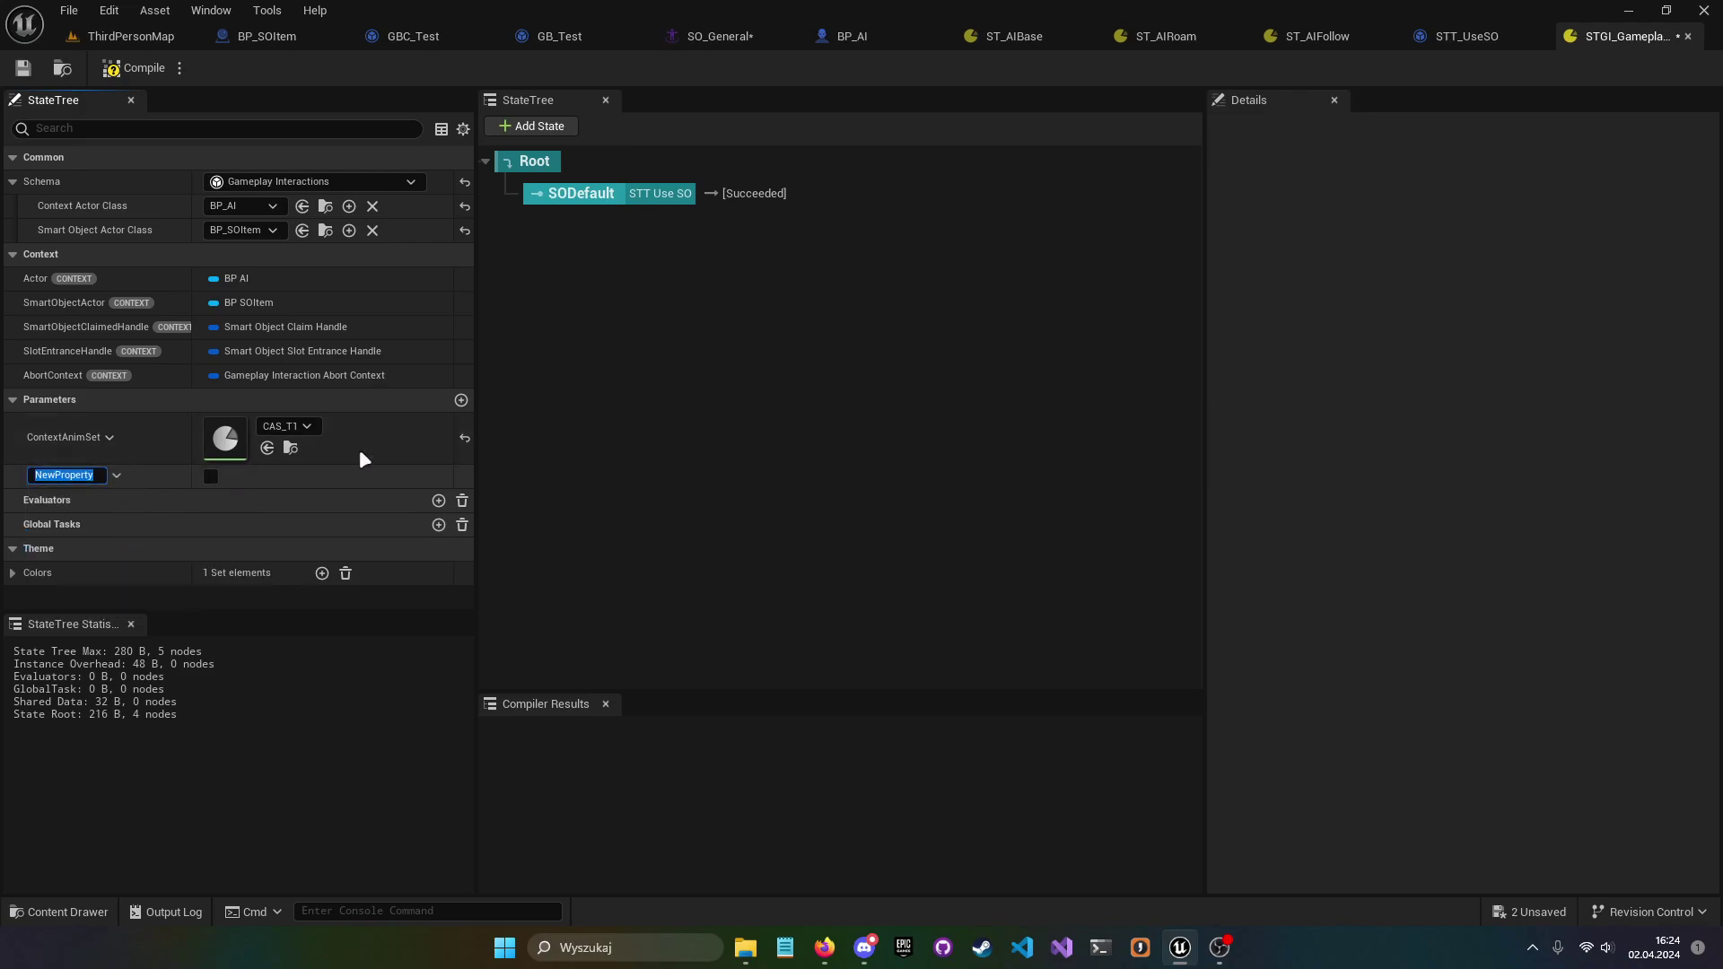
pyautogui.write('TestBool')
pyautogui.press('Return')
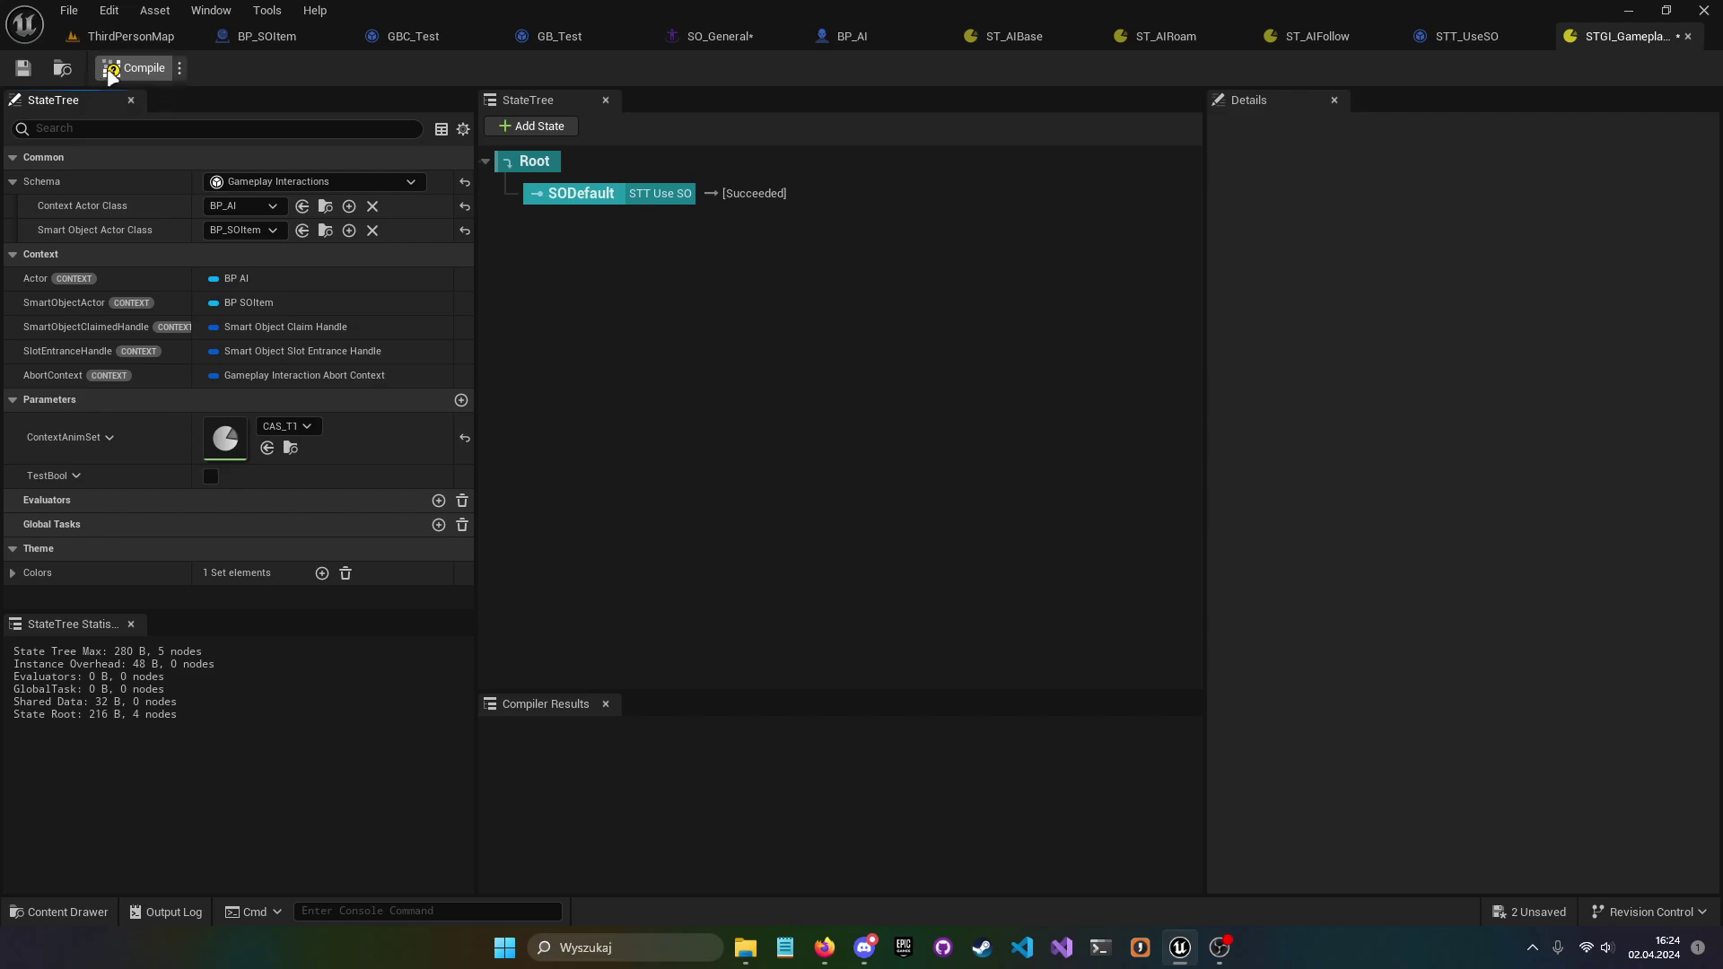
pyautogui.click(133, 69)
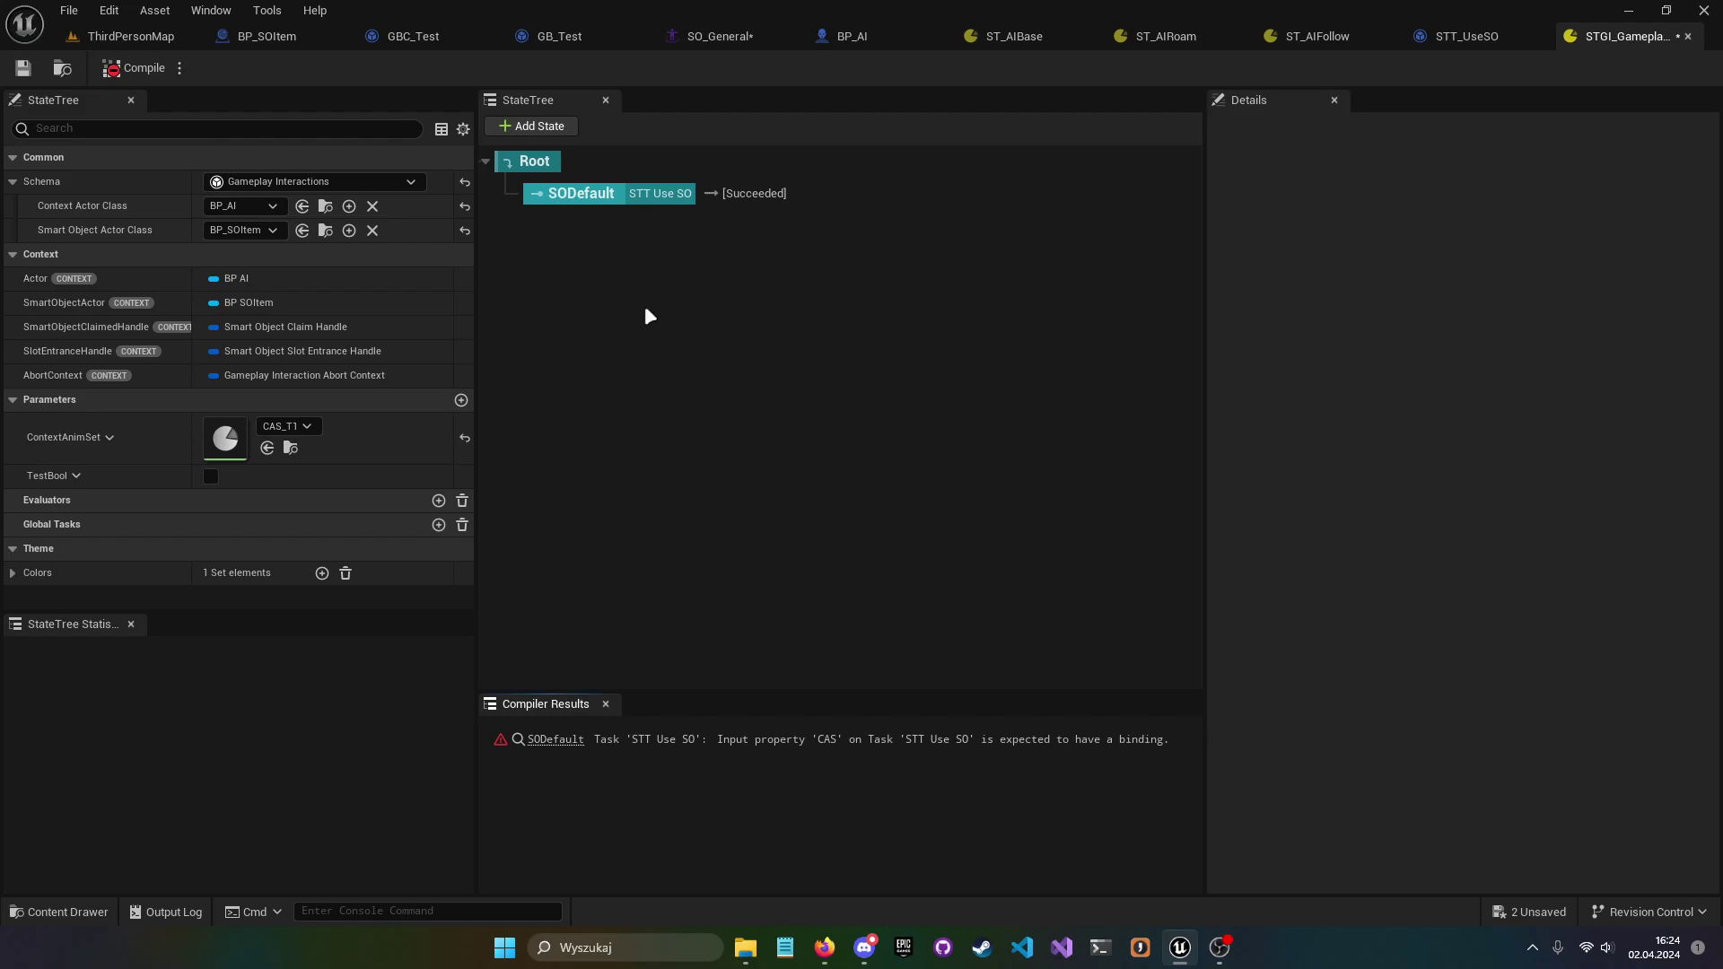
# - Bind the CAS input of SODefault's STT Use SO task to the ContextAnimSet parameter, compile and save the state tree
pyautogui.click(588, 194)
pyautogui.click(1218, 351)
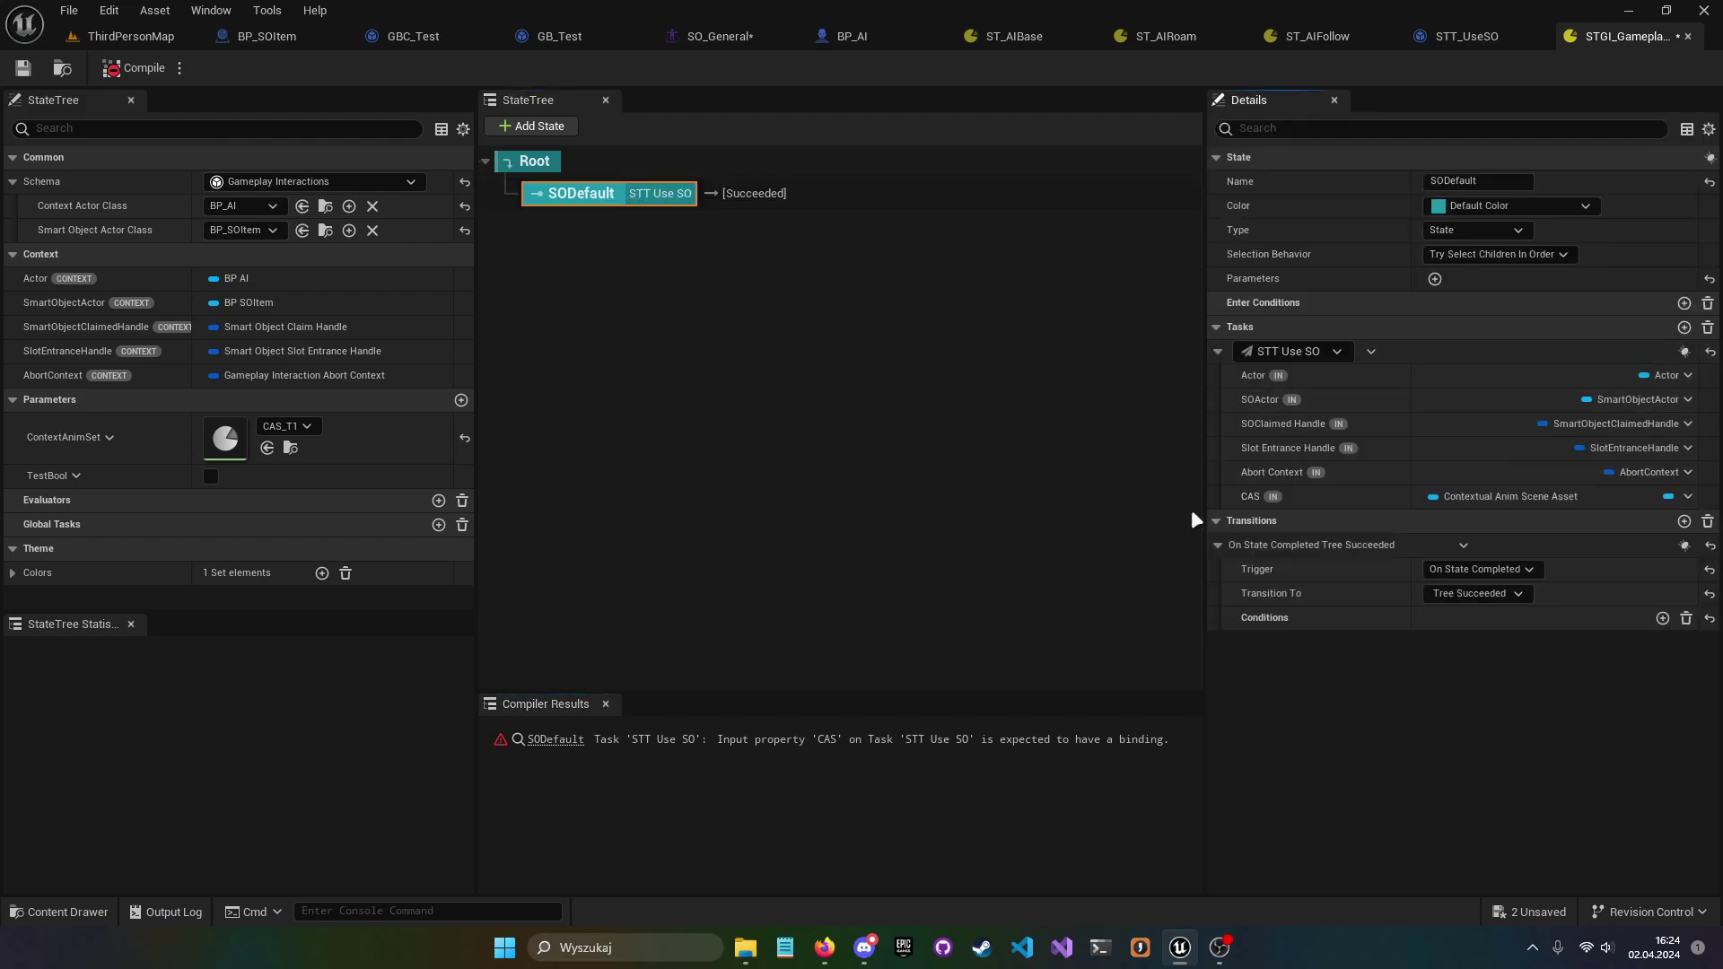
pyautogui.click(1688, 496)
pyautogui.moveTo(1662, 545)
pyautogui.click(1545, 570)
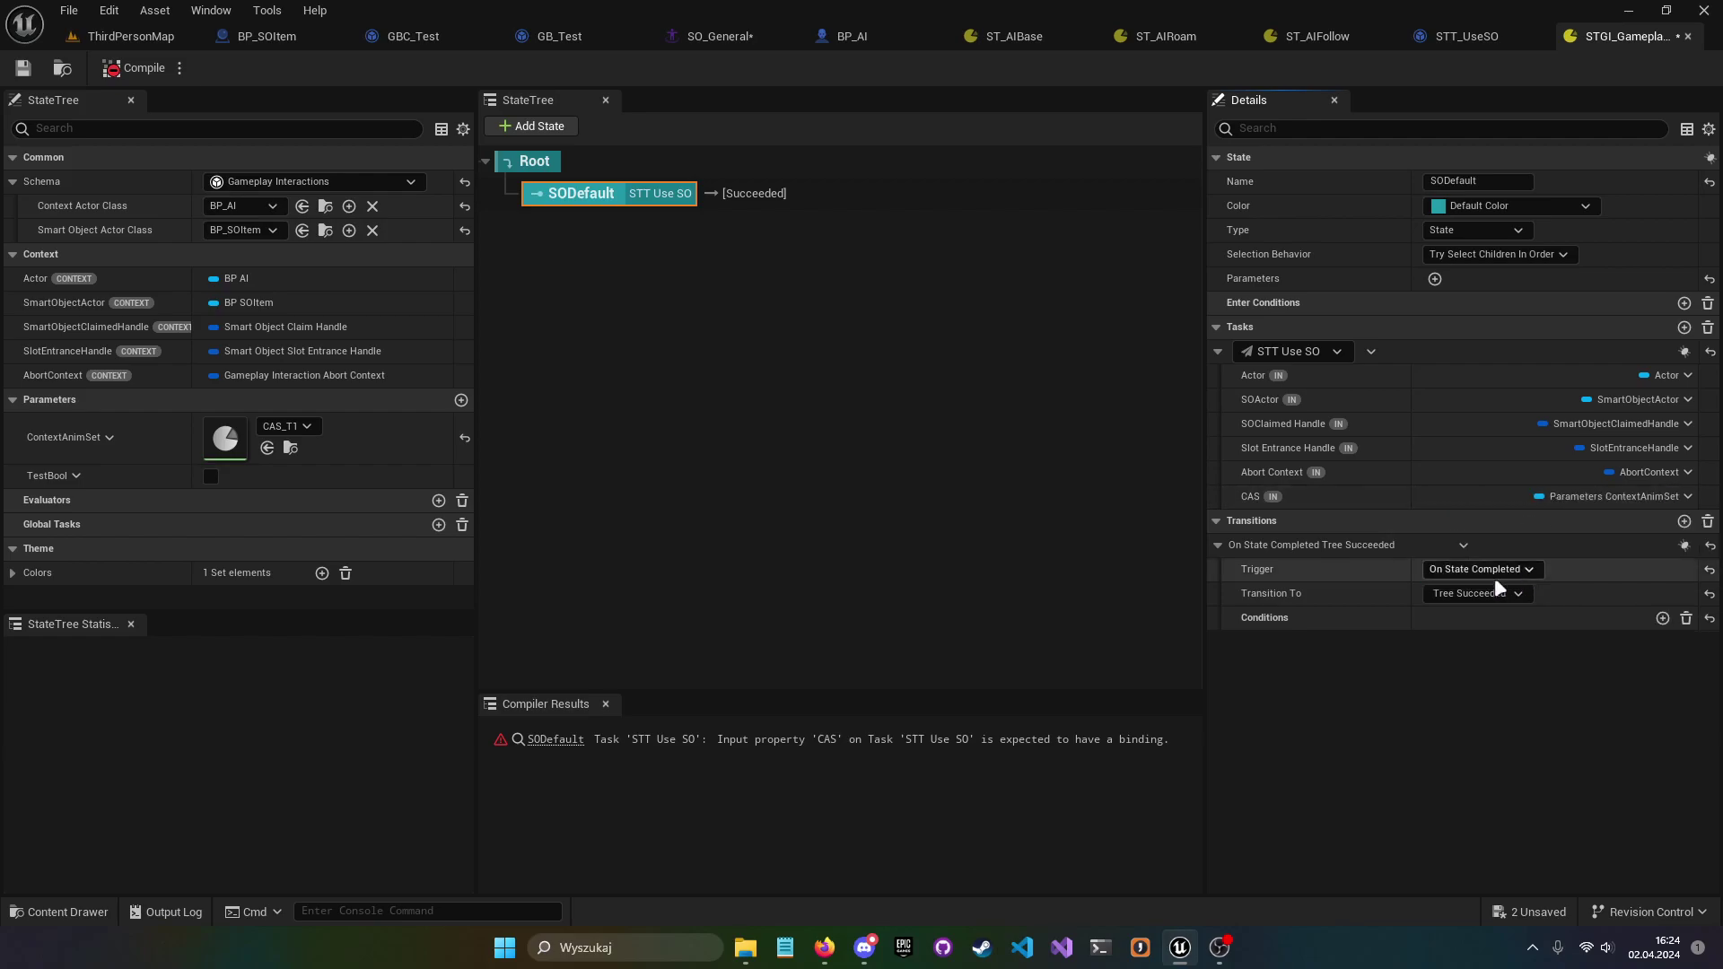
pyautogui.click(126, 69)
pyautogui.click(18, 73)
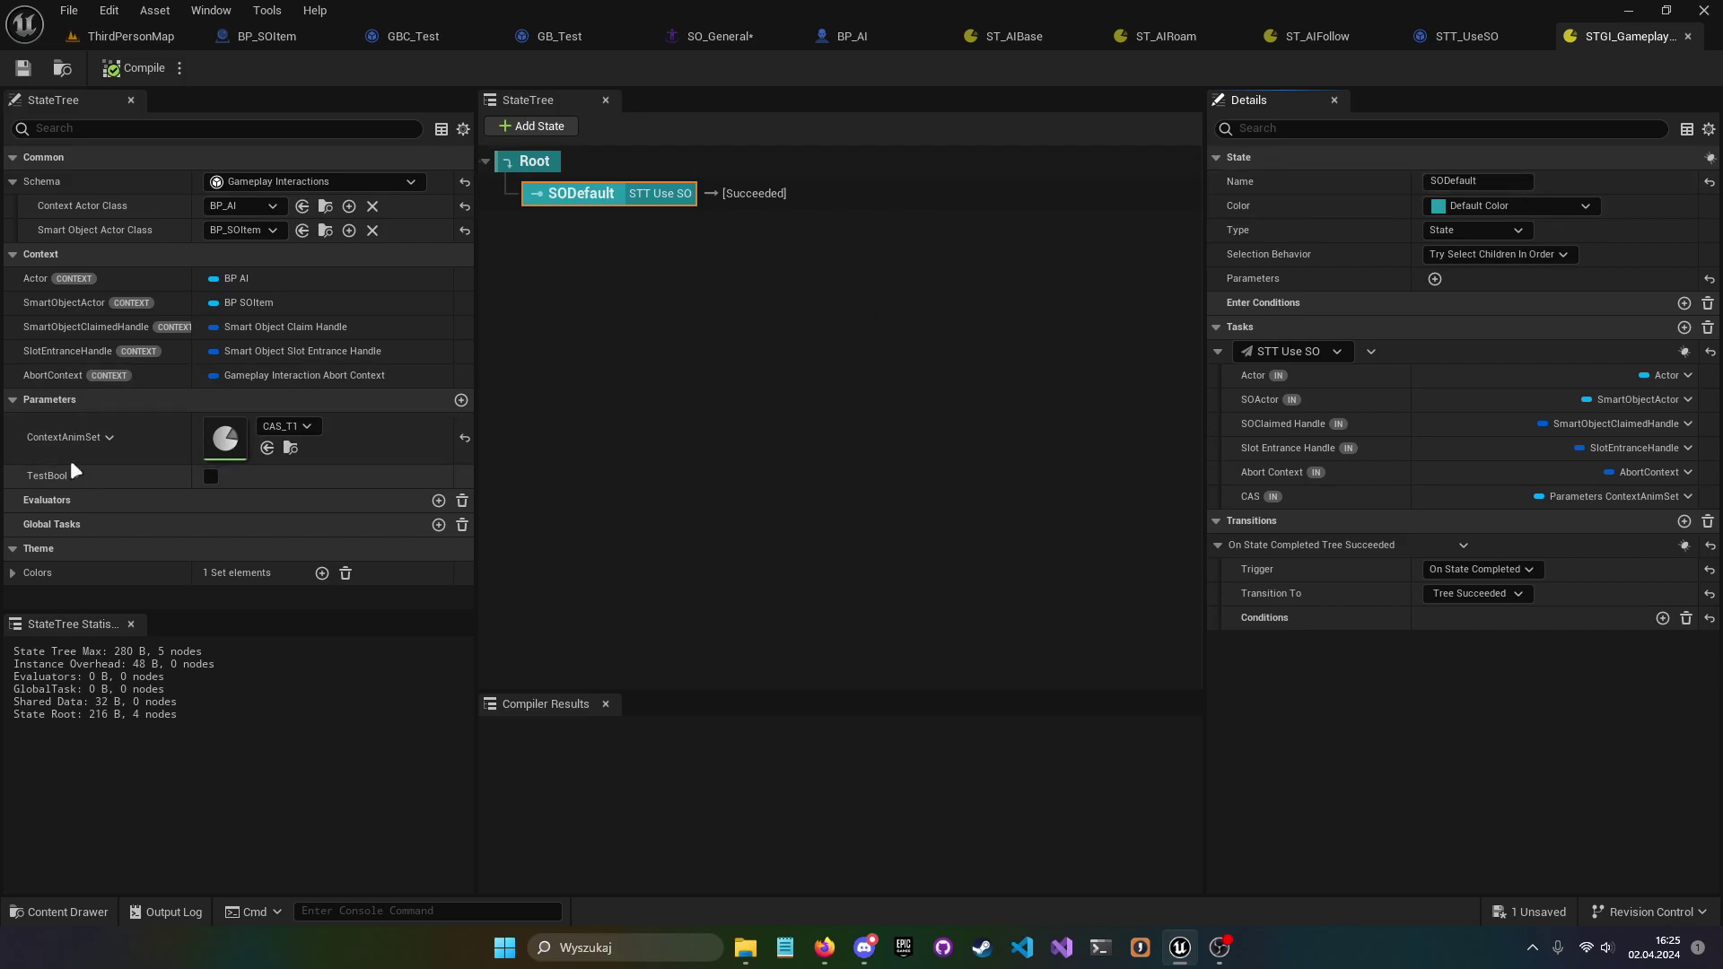
pyautogui.click(632, 228)
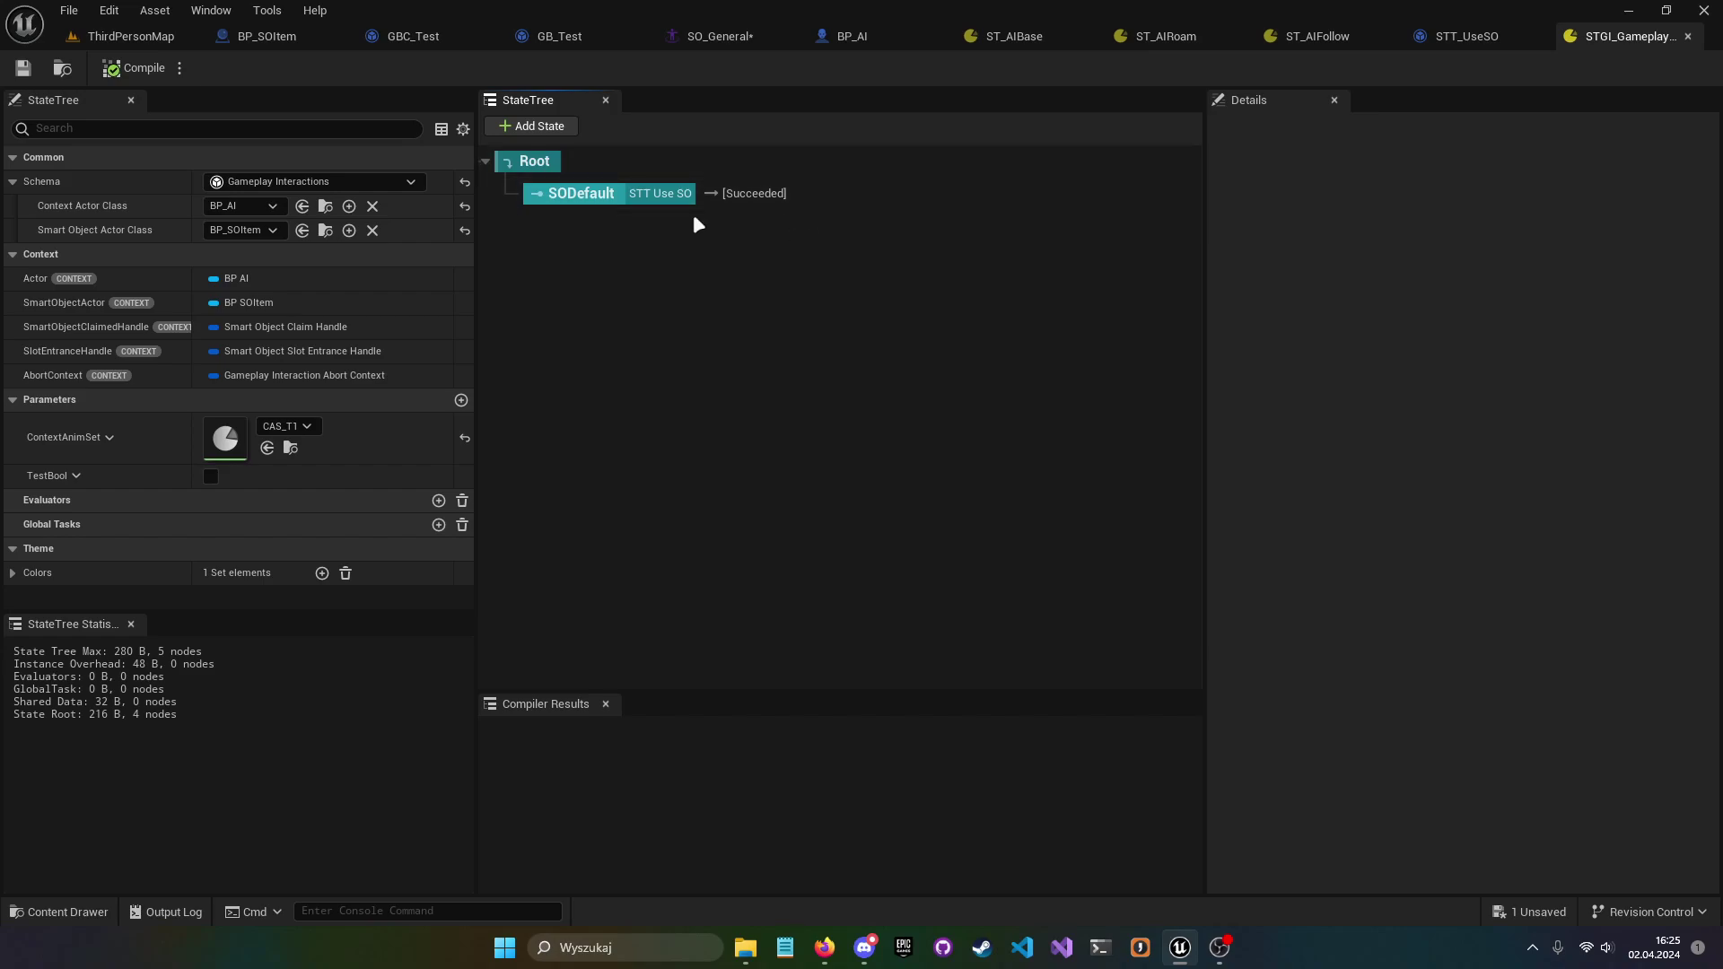
# - Set SO_General's default behavior to Gameplay Interaction Smart Object Behavior Definition with STGI_GameplayInteraction as its State Tree
pyautogui.click(738, 38)
pyautogui.click(1526, 474)
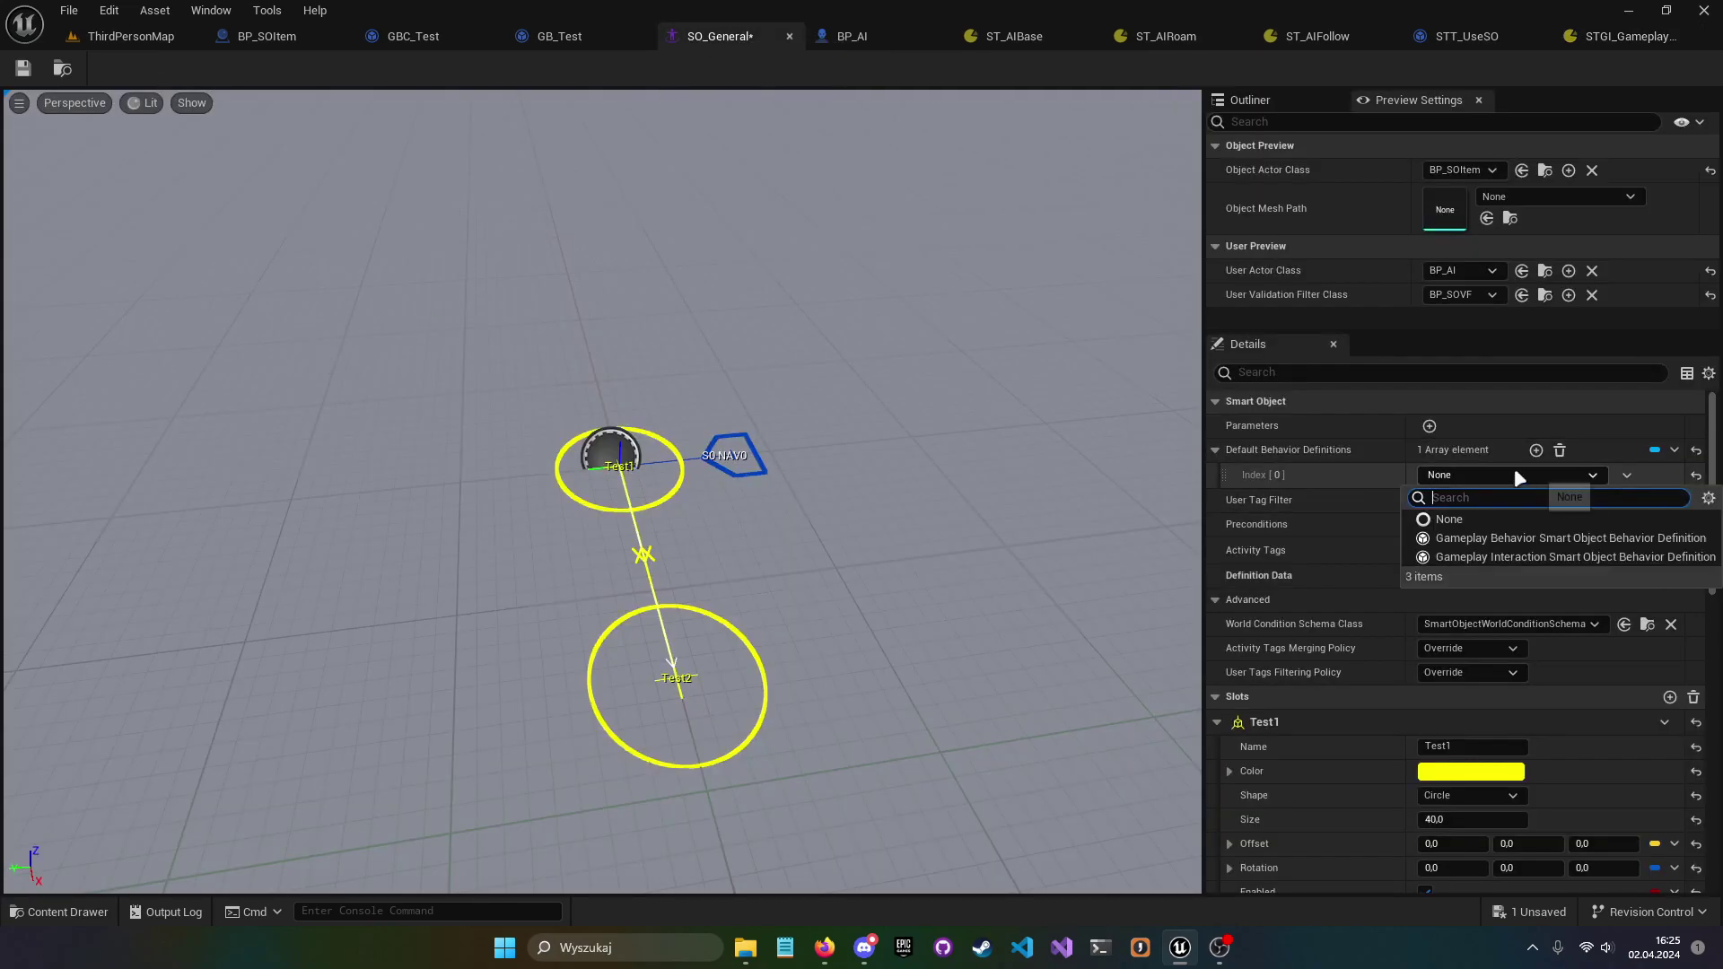
pyautogui.click(1562, 557)
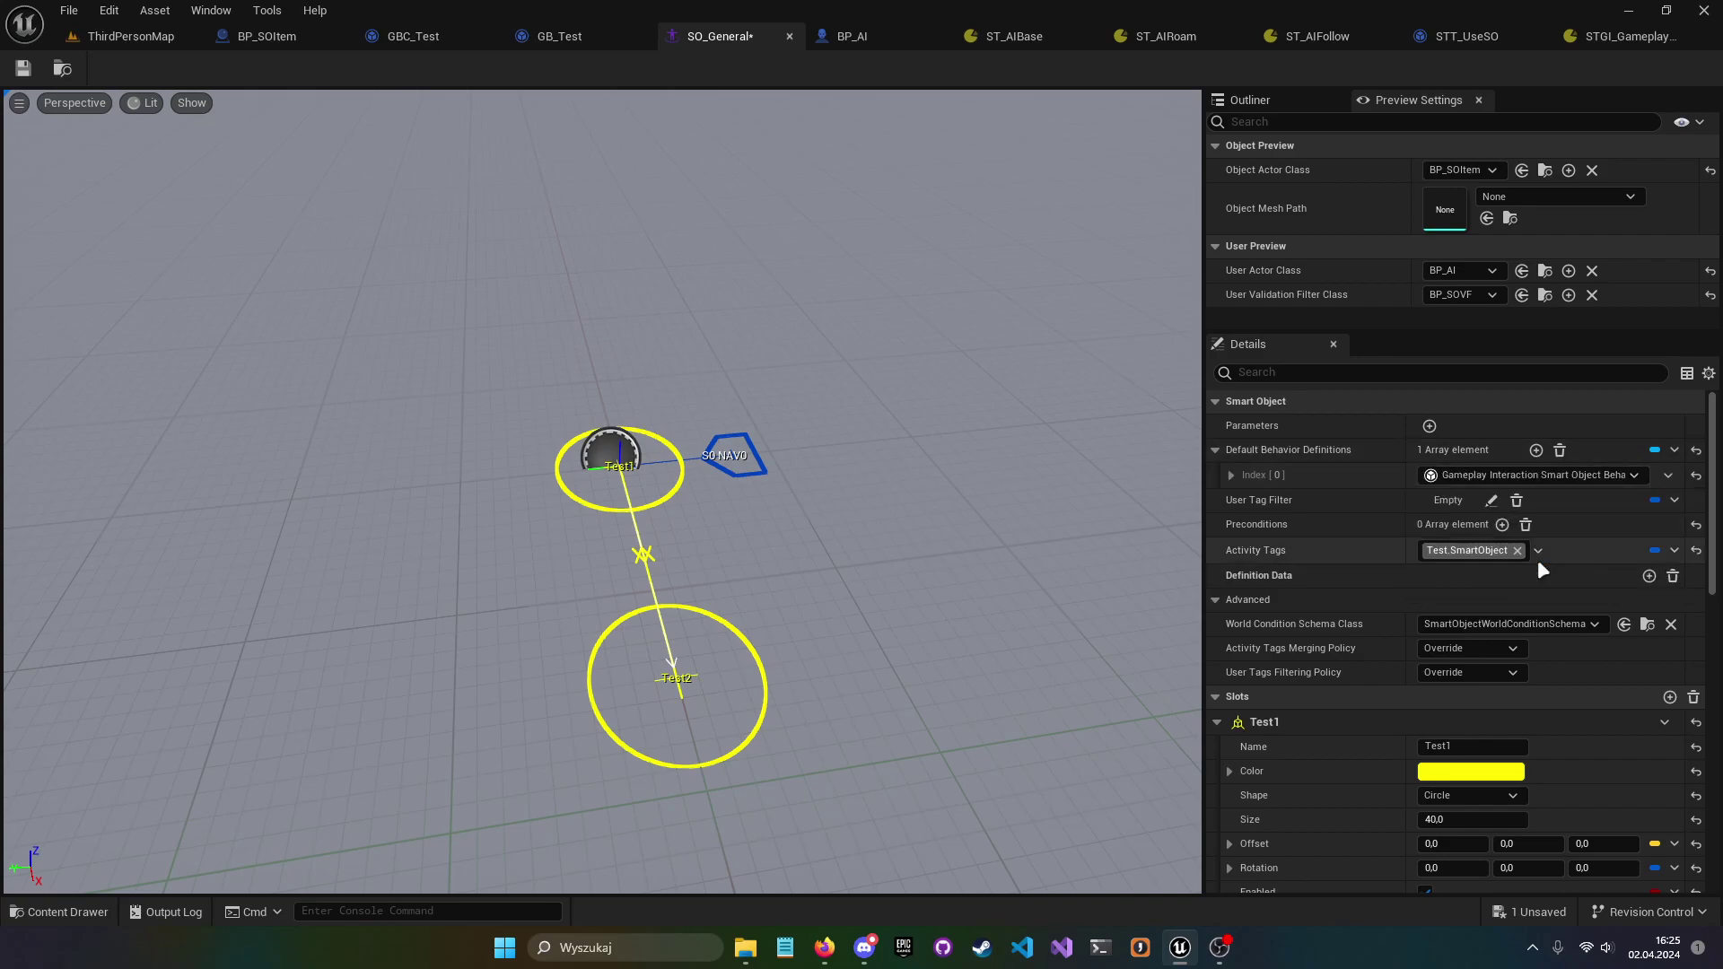
pyautogui.click(1231, 475)
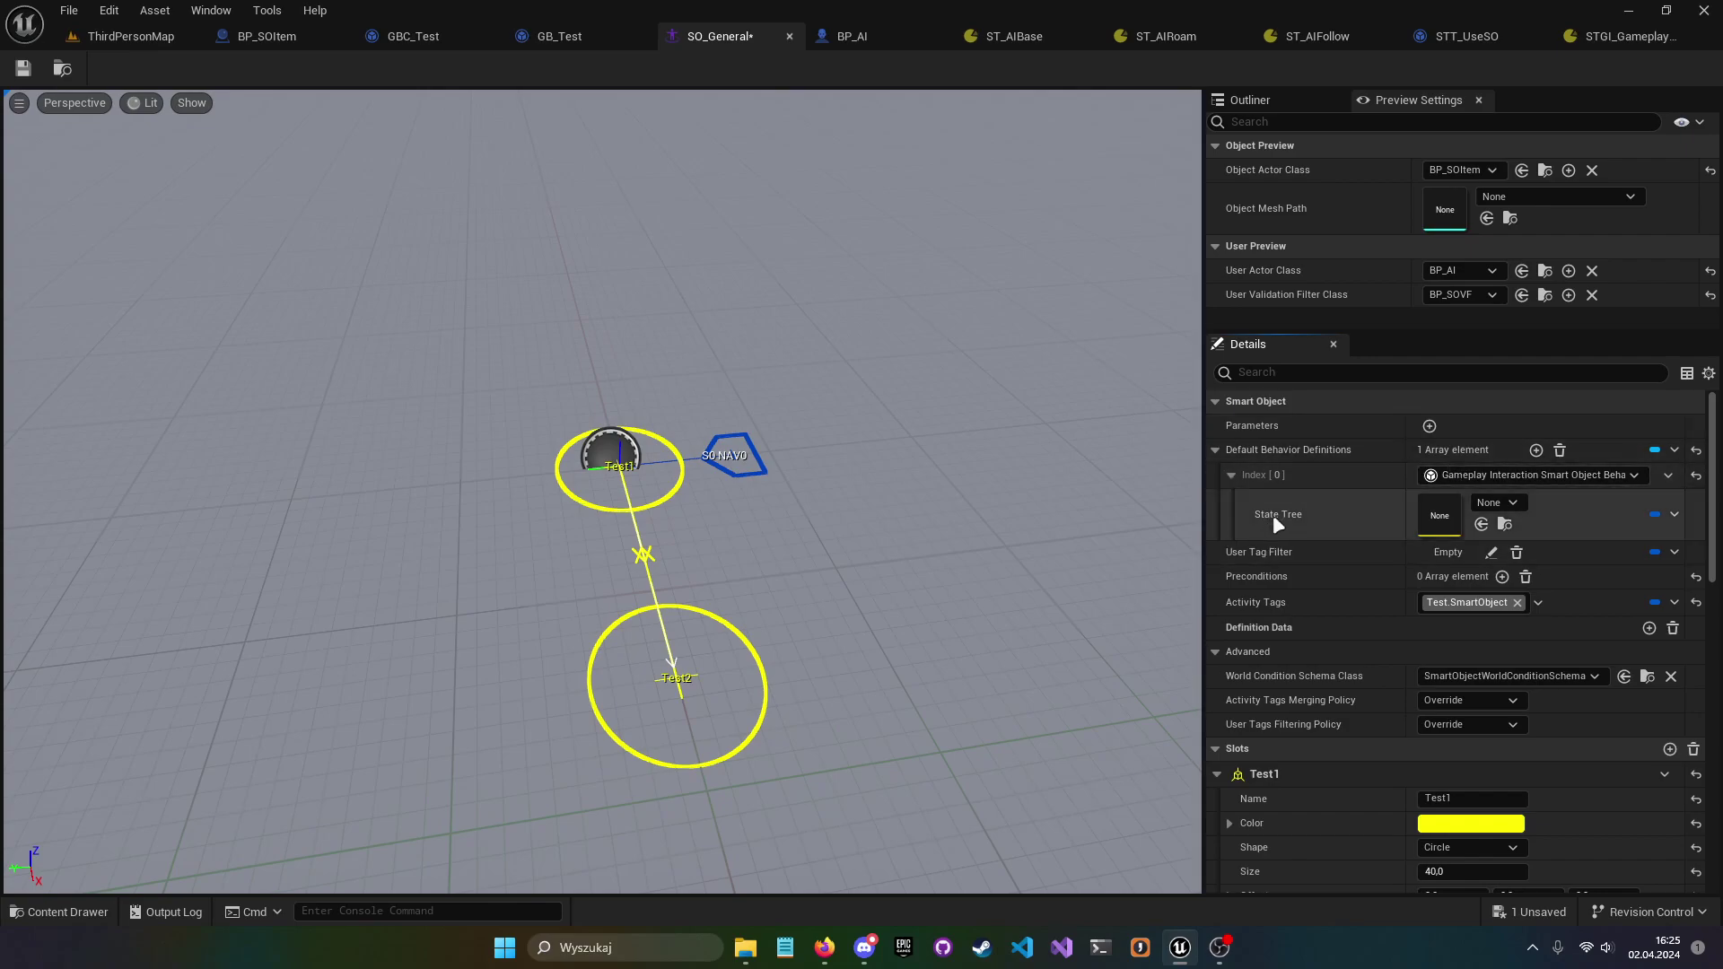
pyautogui.click(1513, 504)
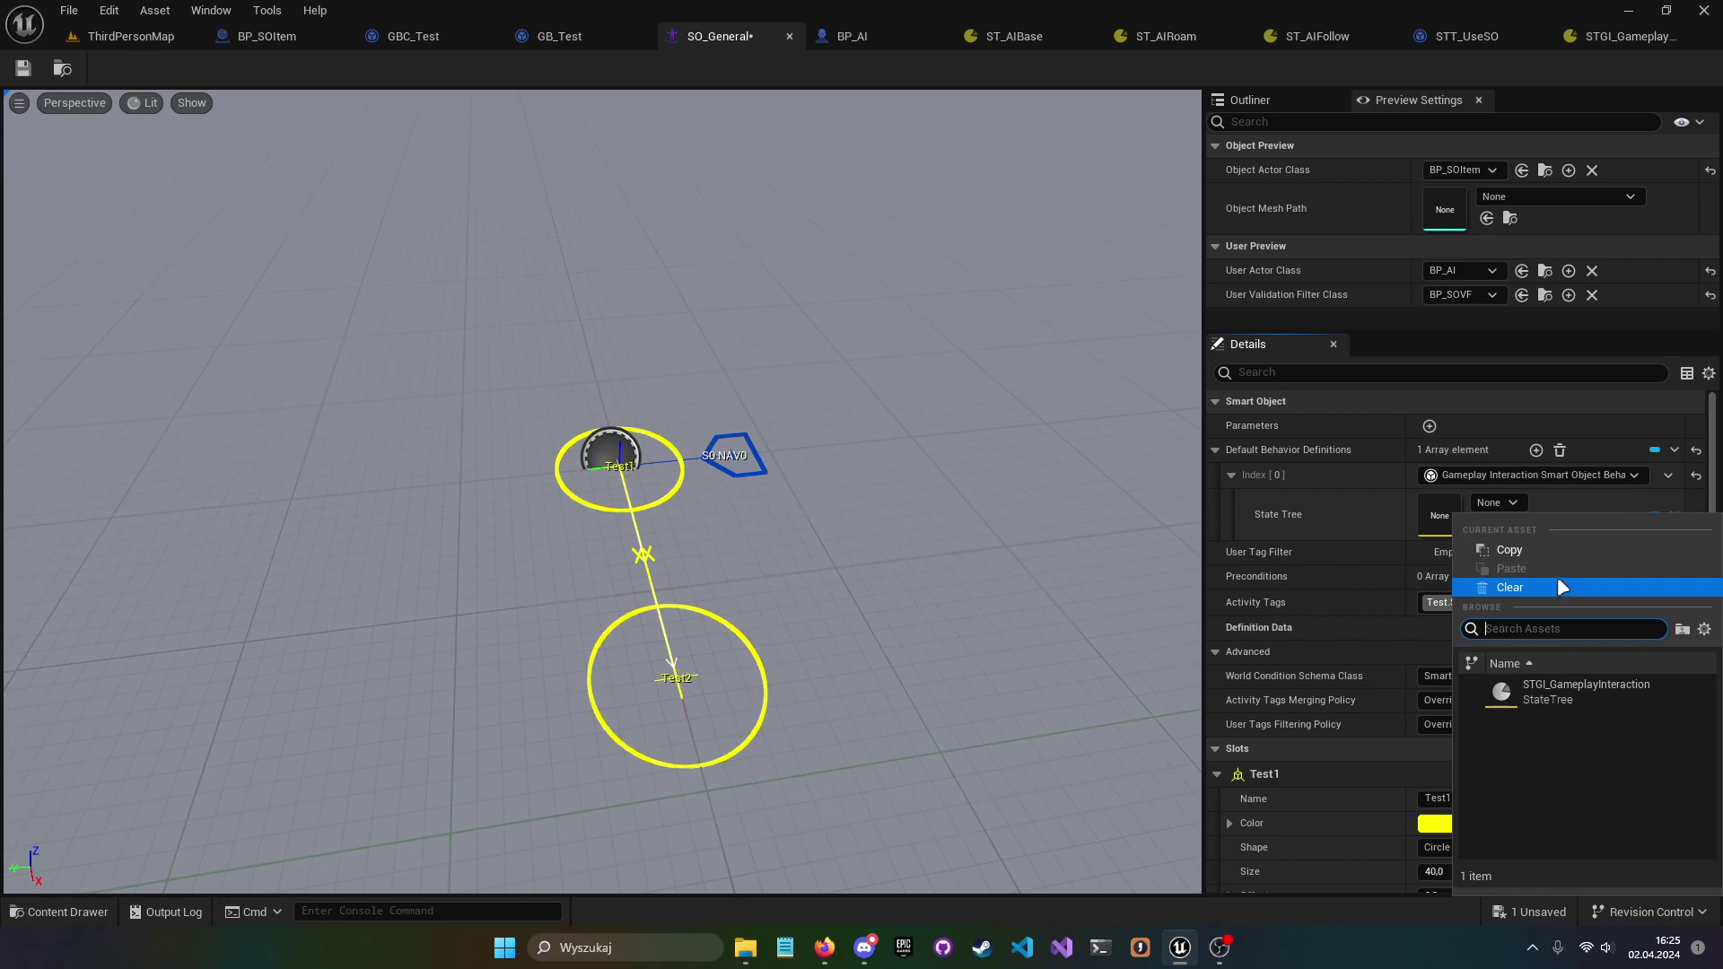
pyautogui.click(1549, 698)
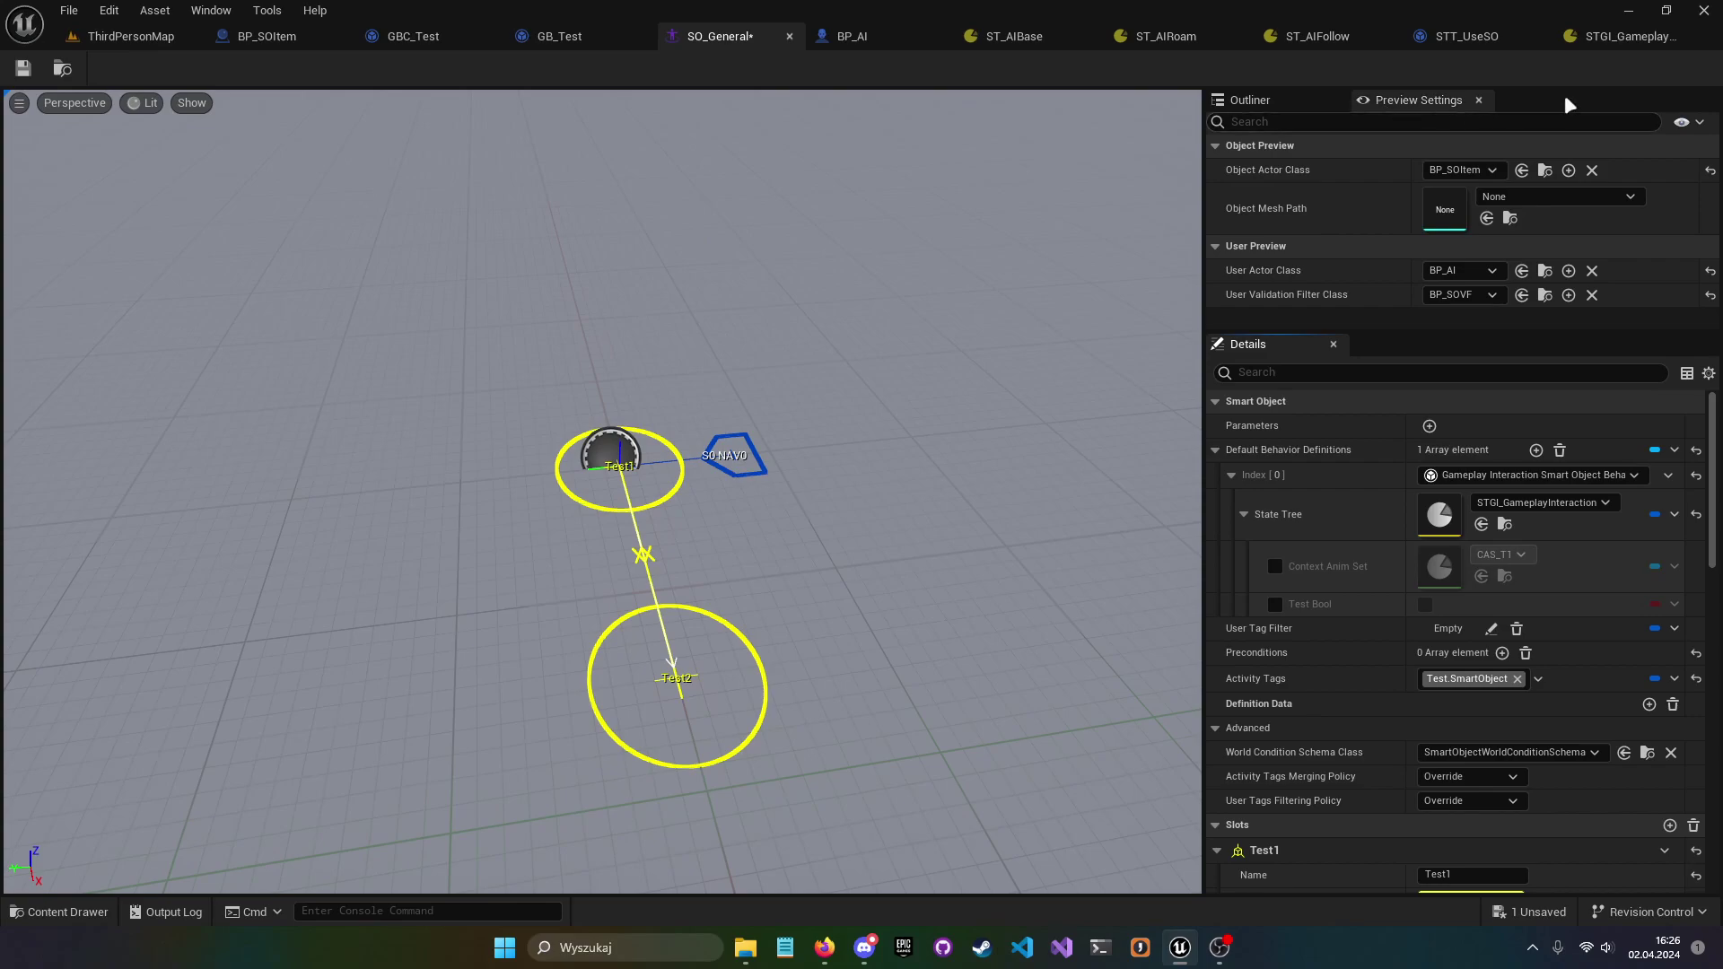
# - Check the SODefault state in STGI_GameplayInteraction and open the STT_UseSO task blueprint
pyautogui.click(1588, 36)
pyautogui.click(579, 191)
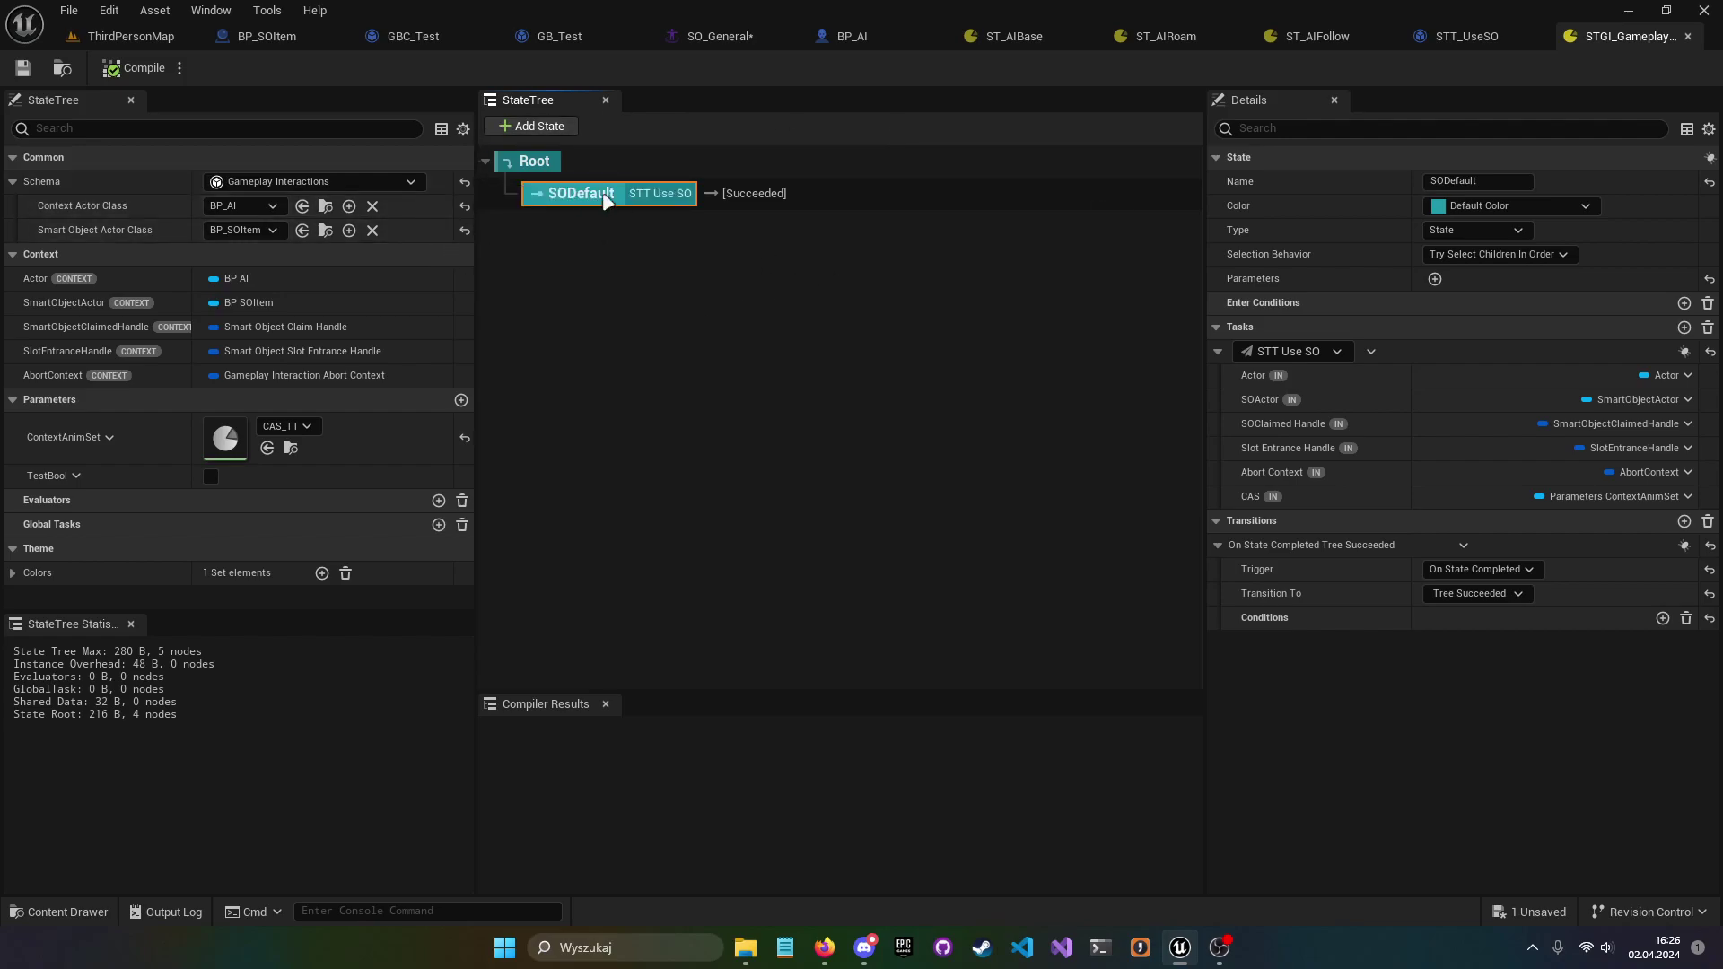
pyautogui.click(1471, 36)
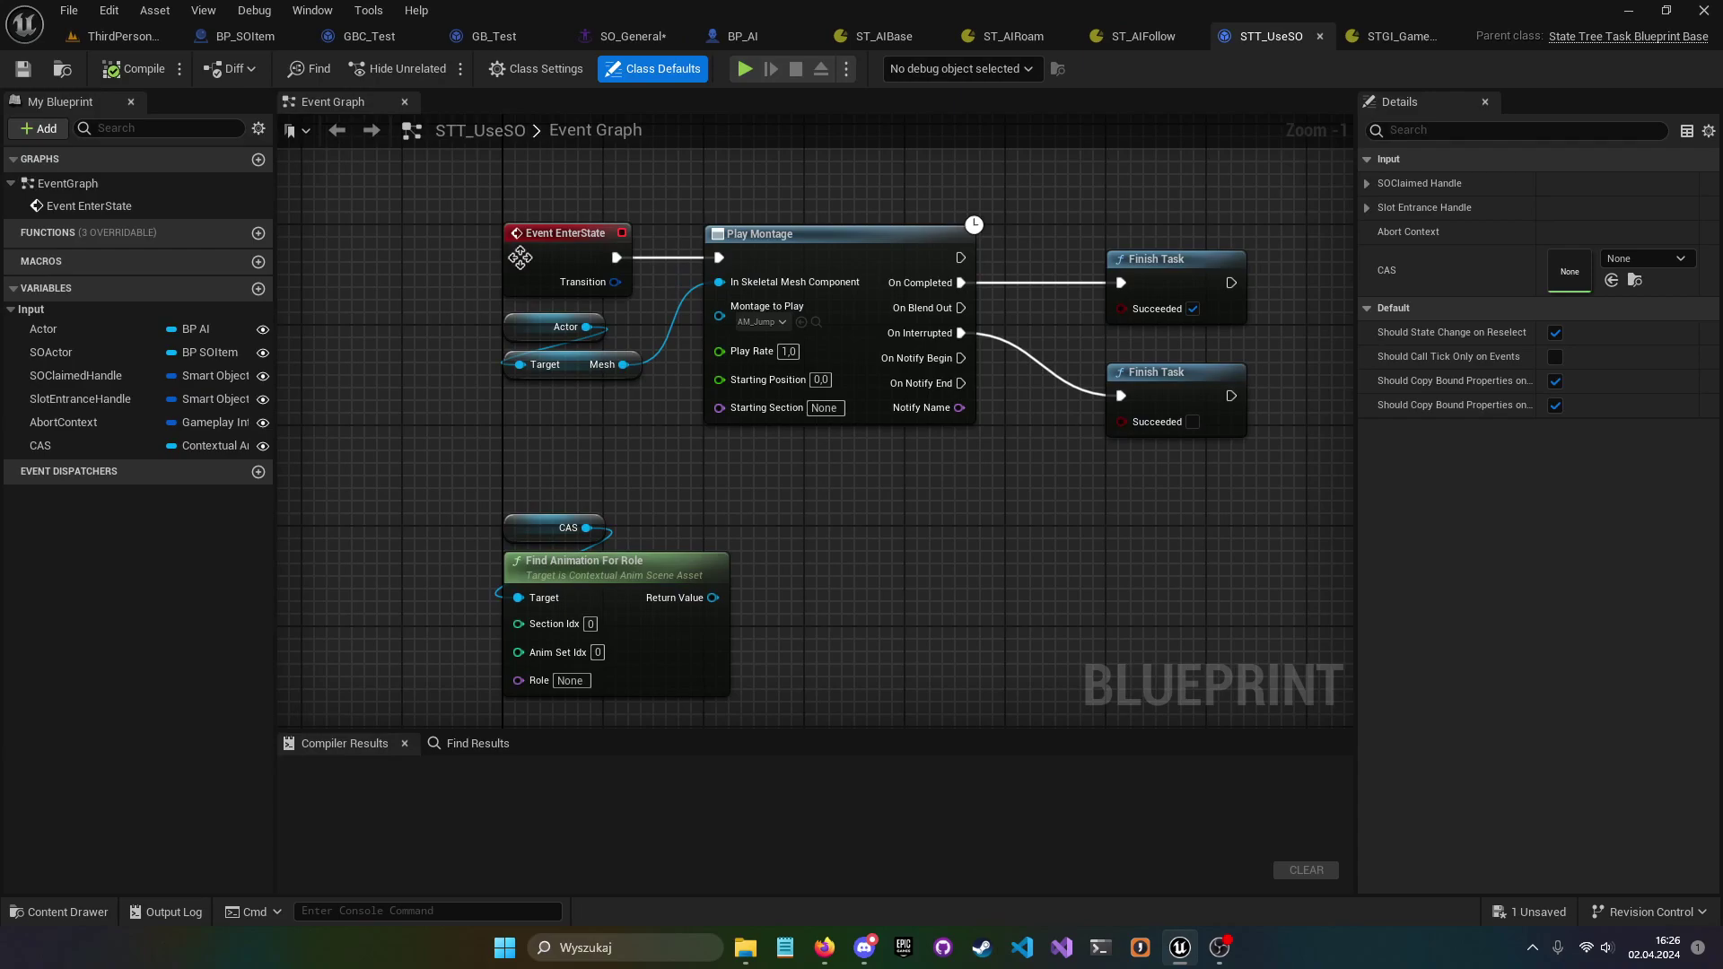
# - Examine the STT_UseSO event graph, from Event EnterState through Play Montage and Finish Task to the Find Animation For Role nodes
pyautogui.moveTo(465, 210); pyautogui.dragTo(582, 415)
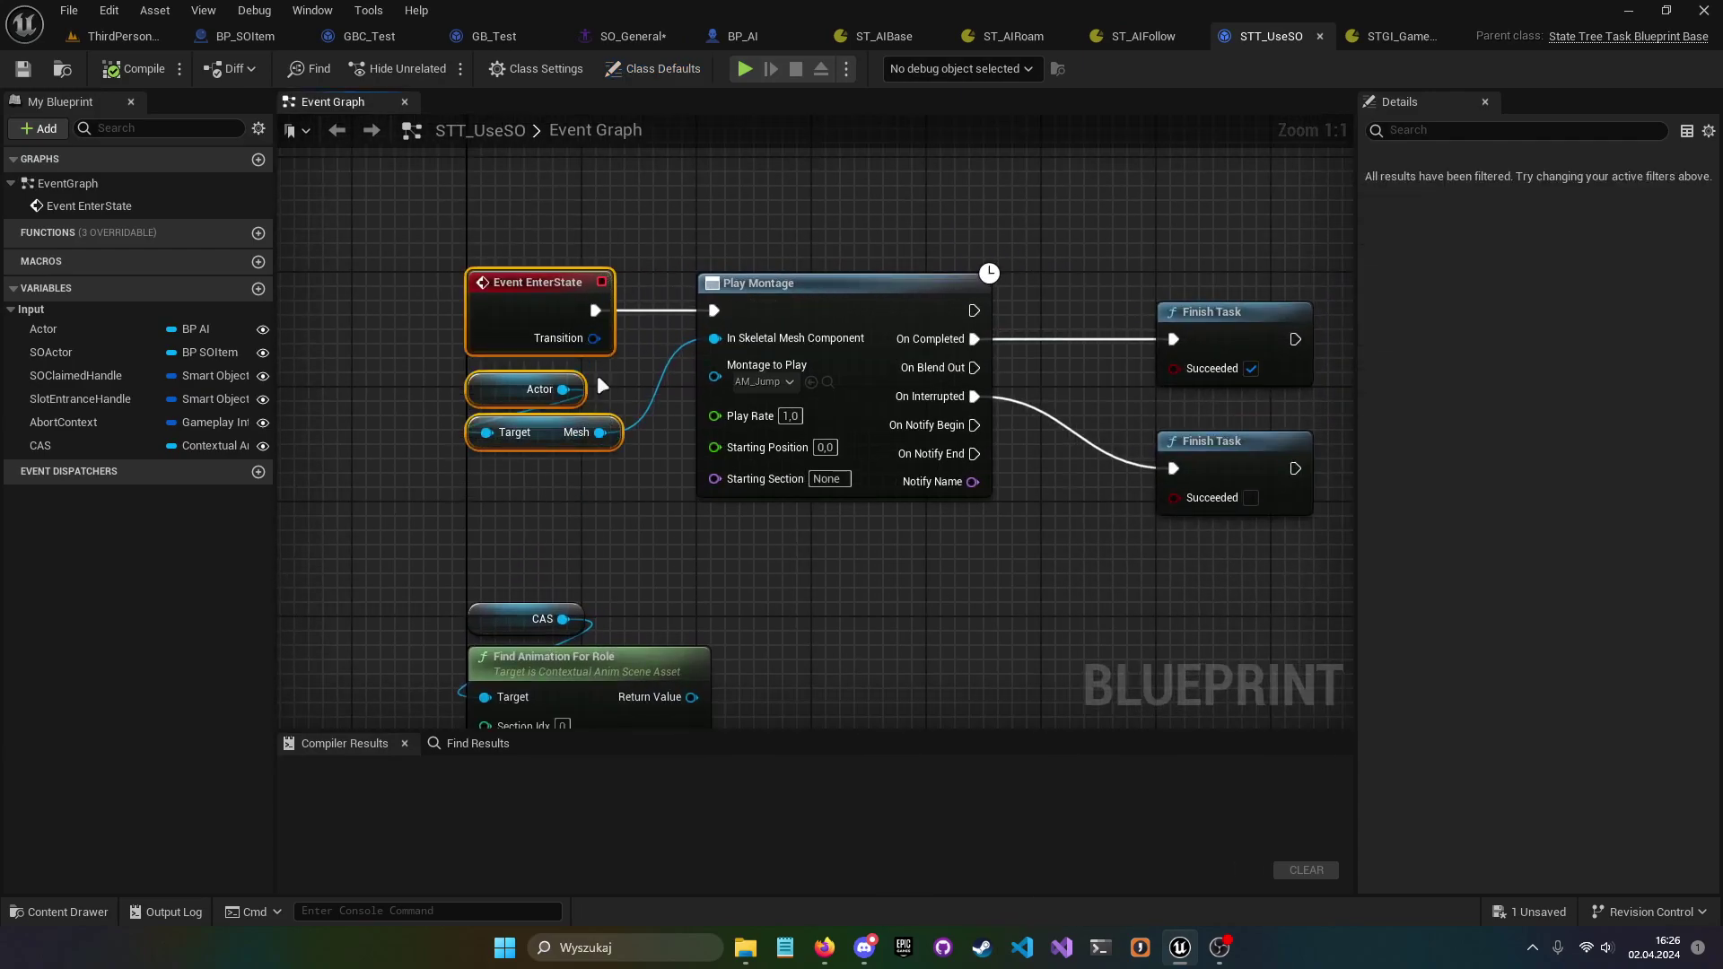
pyautogui.moveTo(700, 225); pyautogui.dragTo(607, 219, button='right')
pyautogui.moveTo(606, 219); pyautogui.dragTo(879, 540)
pyautogui.moveTo(880, 540); pyautogui.dragTo(1083, 537, button='right')
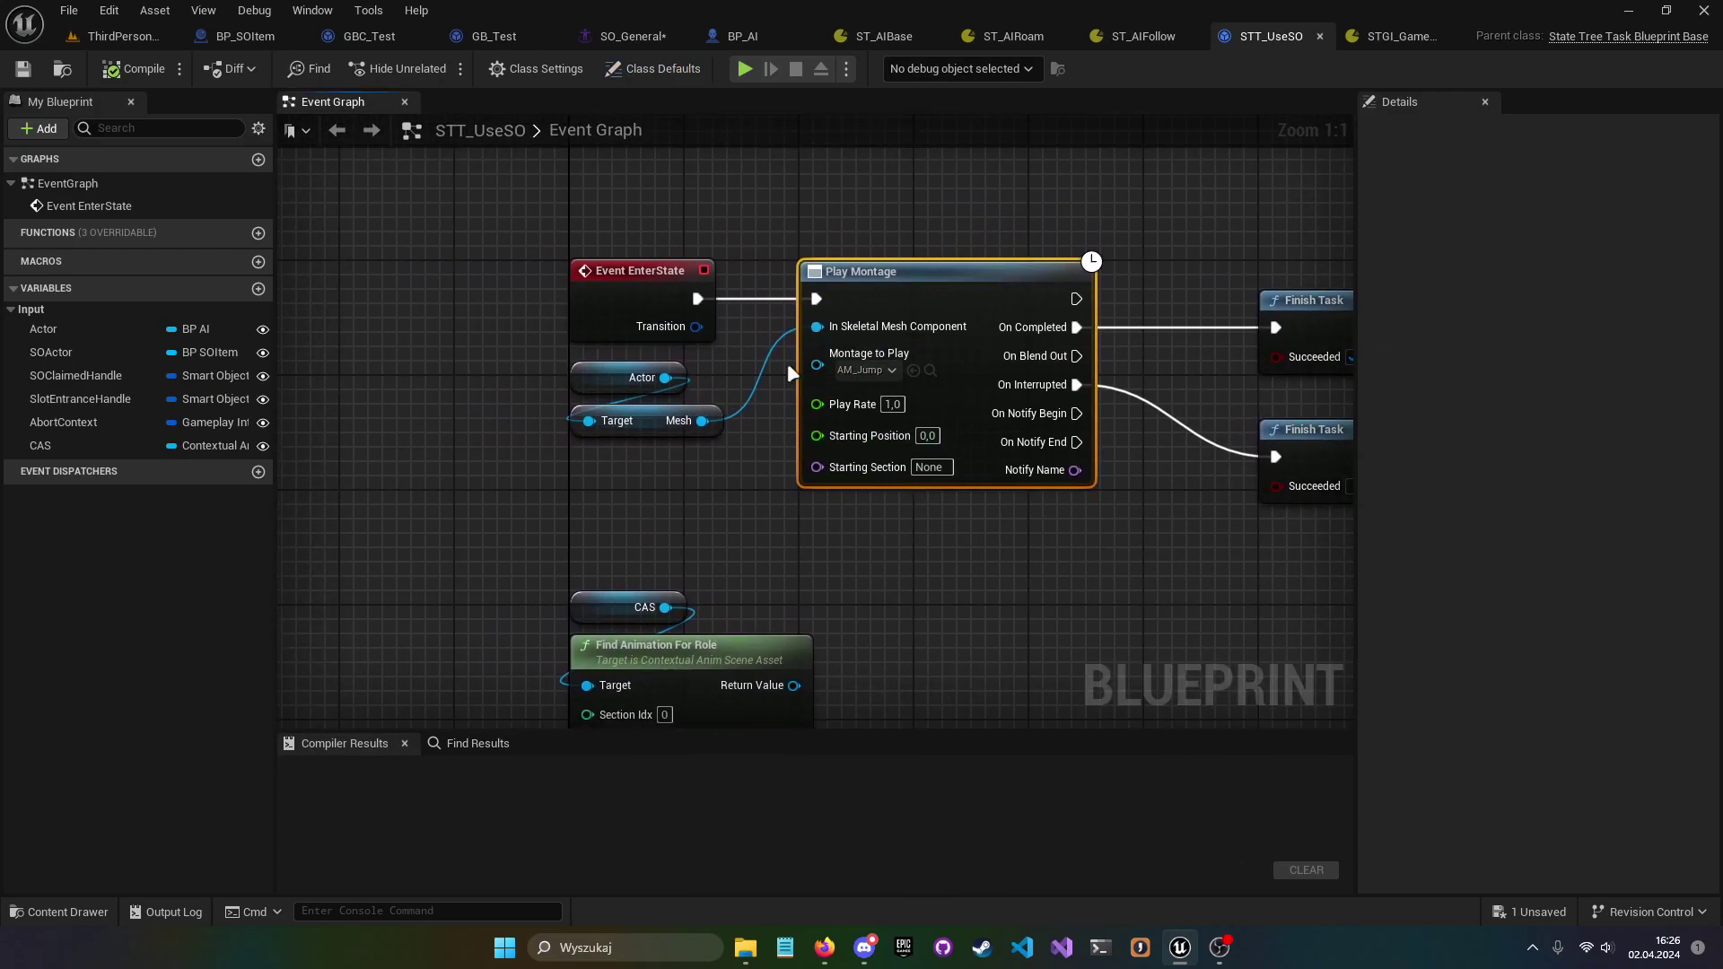
pyautogui.moveTo(788, 374); pyautogui.dragTo(509, 374, button='right')
pyautogui.moveTo(1157, 270); pyautogui.dragTo(909, 554)
pyautogui.moveTo(909, 553); pyautogui.dragTo(1002, 419, button='right')
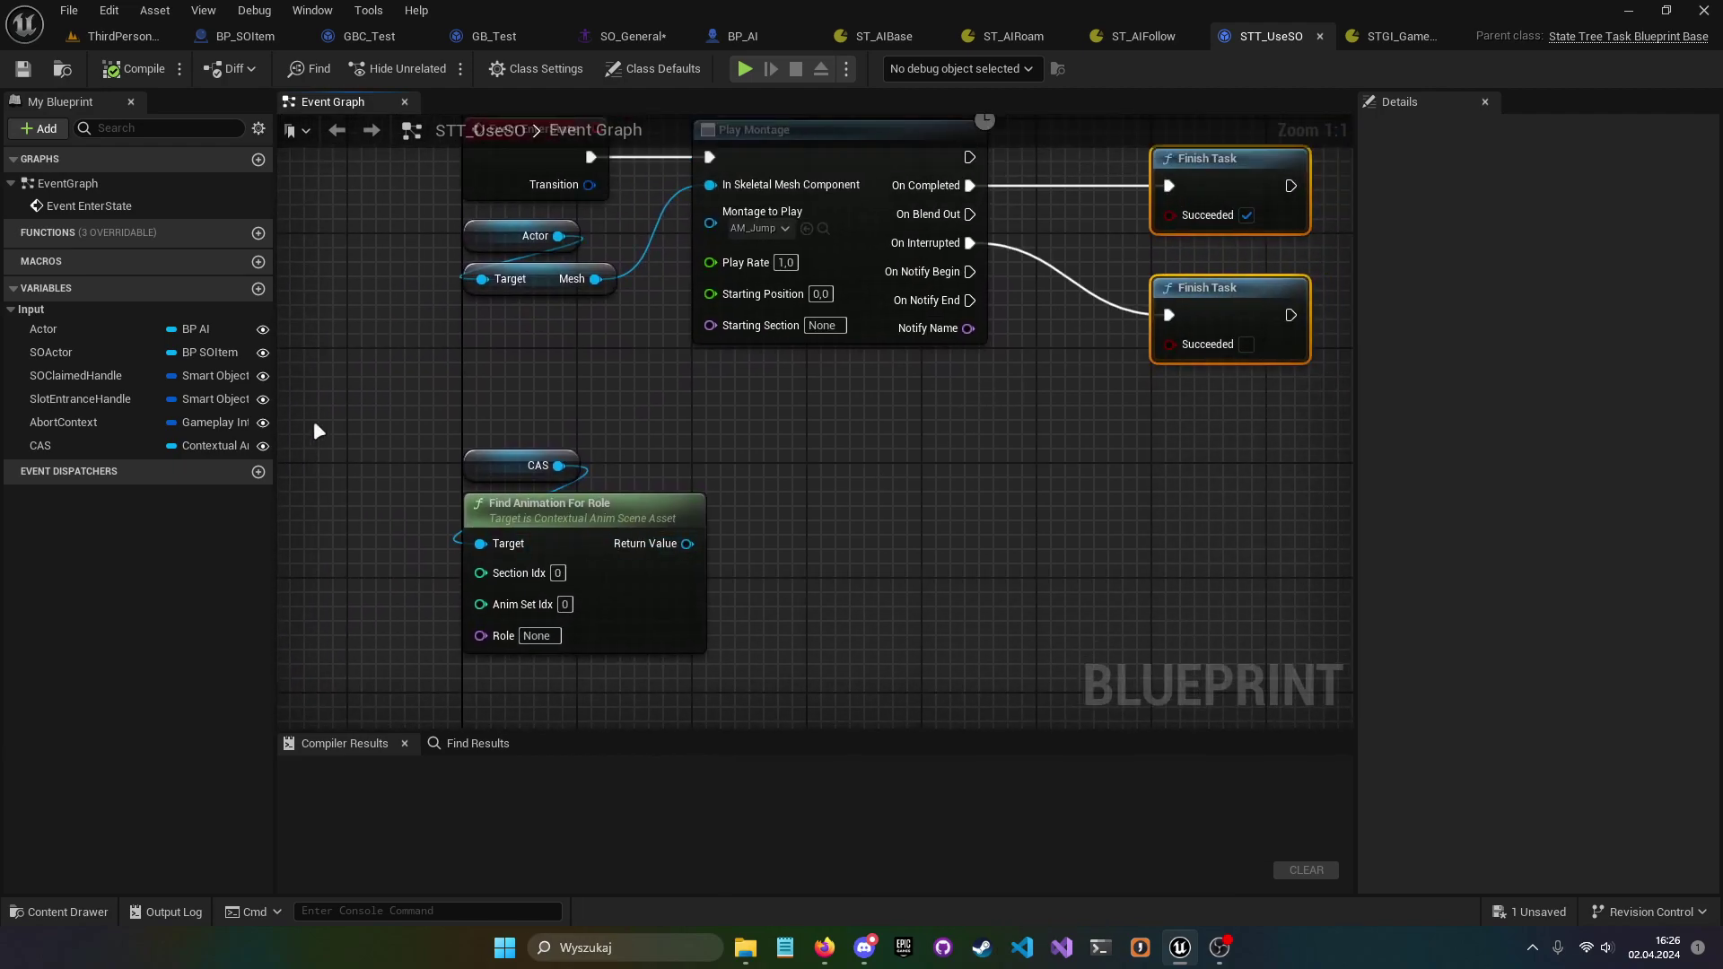
pyautogui.moveTo(311, 440); pyautogui.dragTo(312, 408, button='right')
pyautogui.moveTo(311, 408); pyautogui.dragTo(819, 492)
pyautogui.moveTo(769, 343); pyautogui.dragTo(955, 317, button='right')
pyautogui.moveTo(535, 275); pyautogui.dragTo(627, 191, button='right')
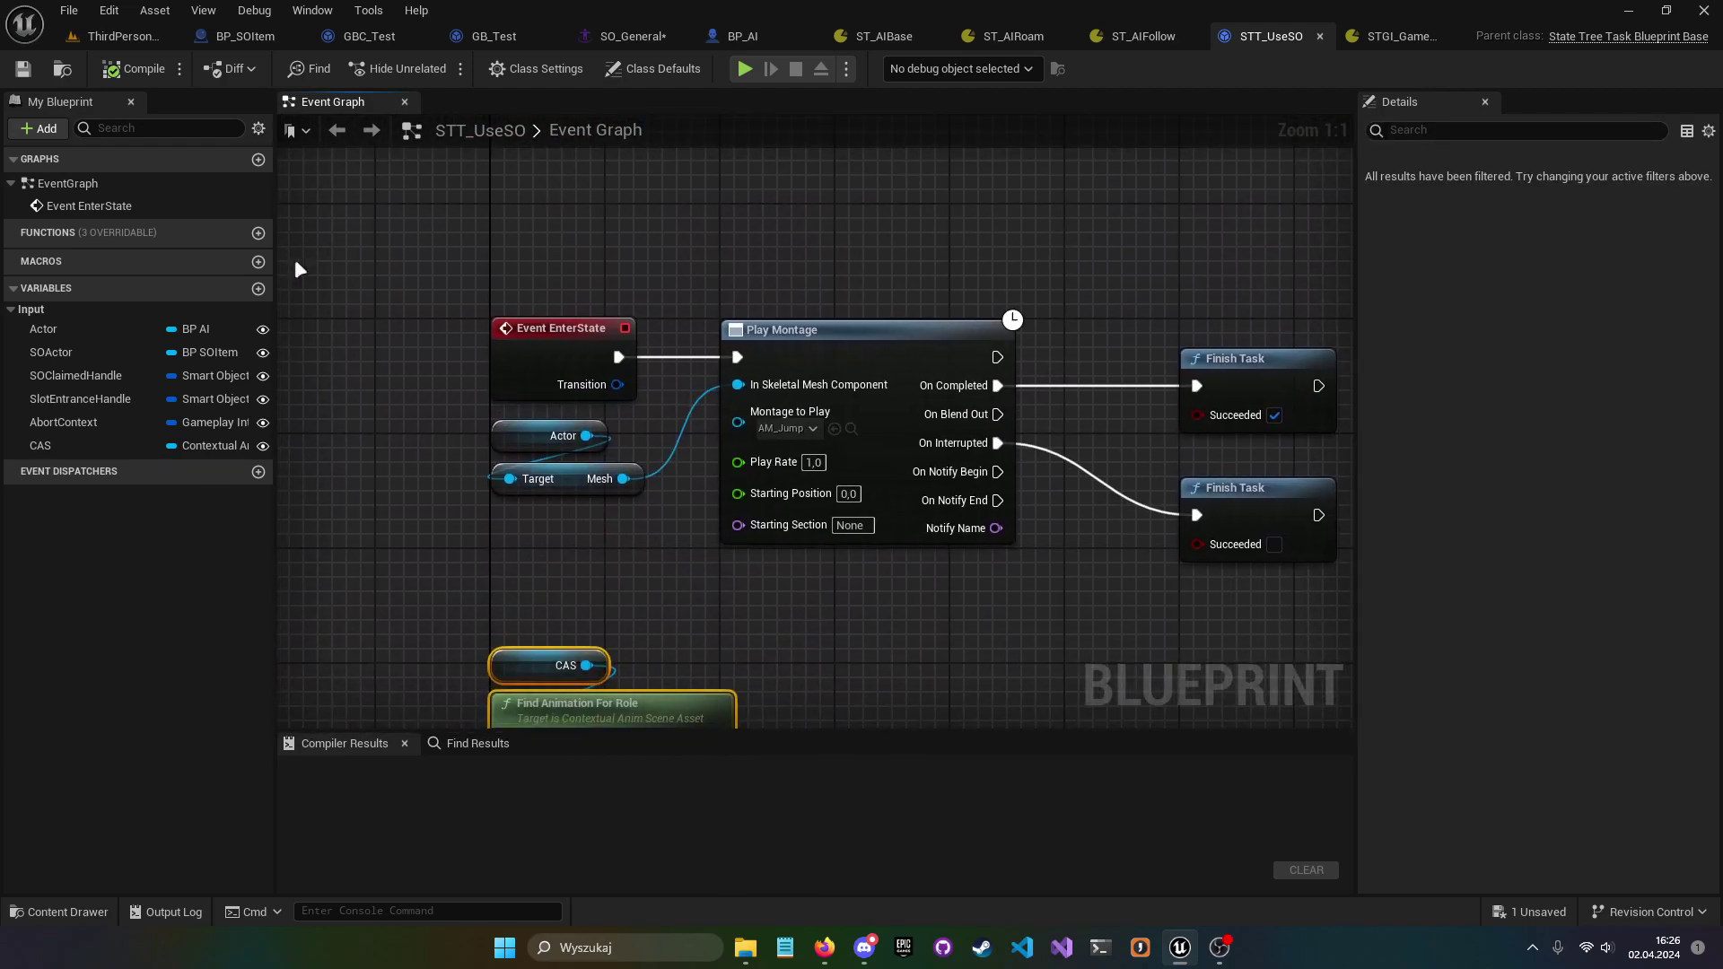
# - Inspect the input variables of STT_UseSO, including Actor, SOActor, SlotEntranceHandle, AbortContext and CAS
pyautogui.click(68, 330)
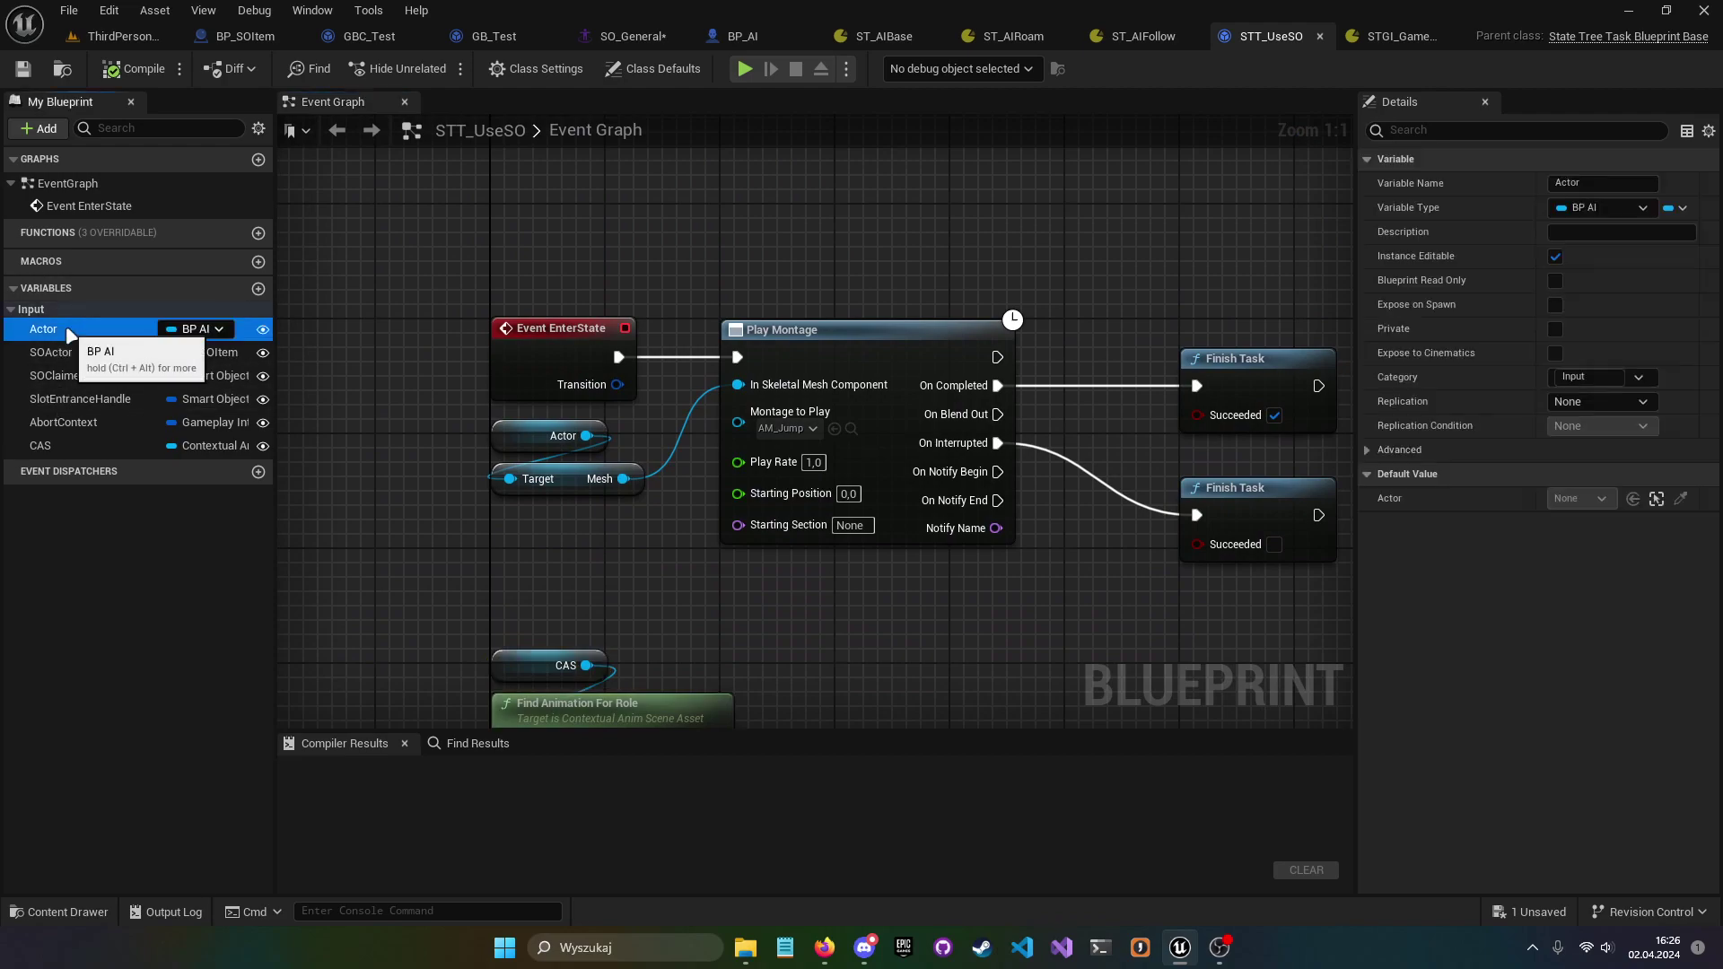
pyautogui.click(94, 354)
pyautogui.click(97, 375)
pyautogui.click(89, 400)
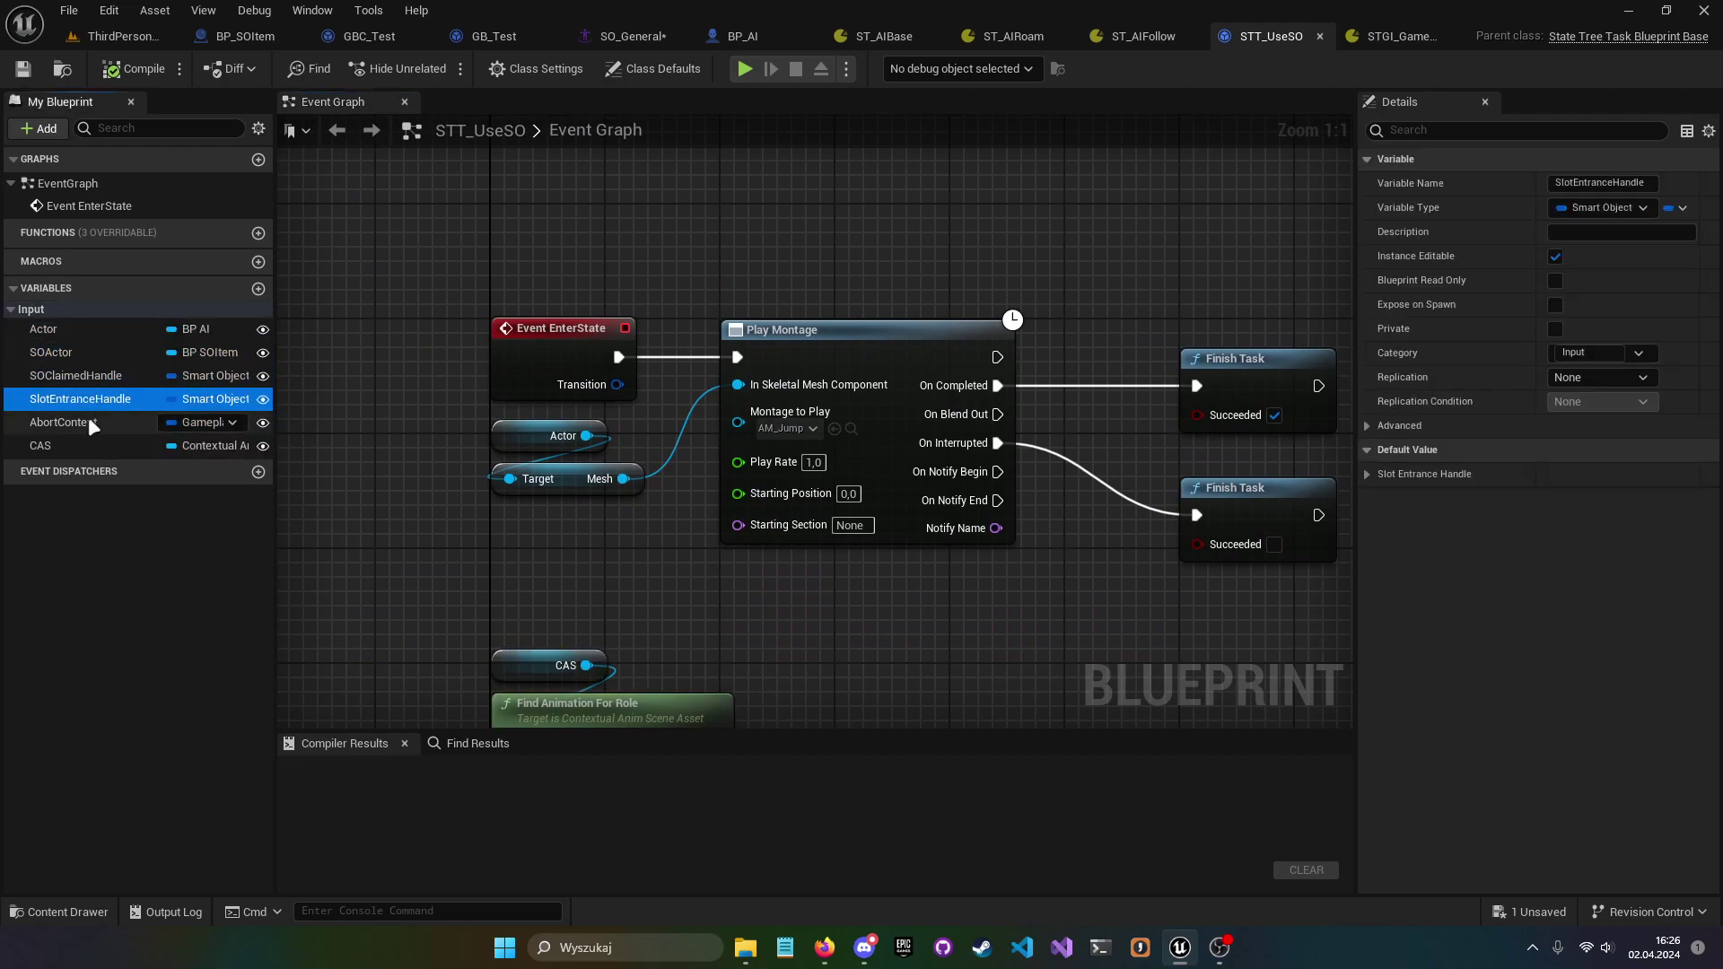
pyautogui.click(86, 445)
pyautogui.click(113, 412)
pyautogui.click(95, 352)
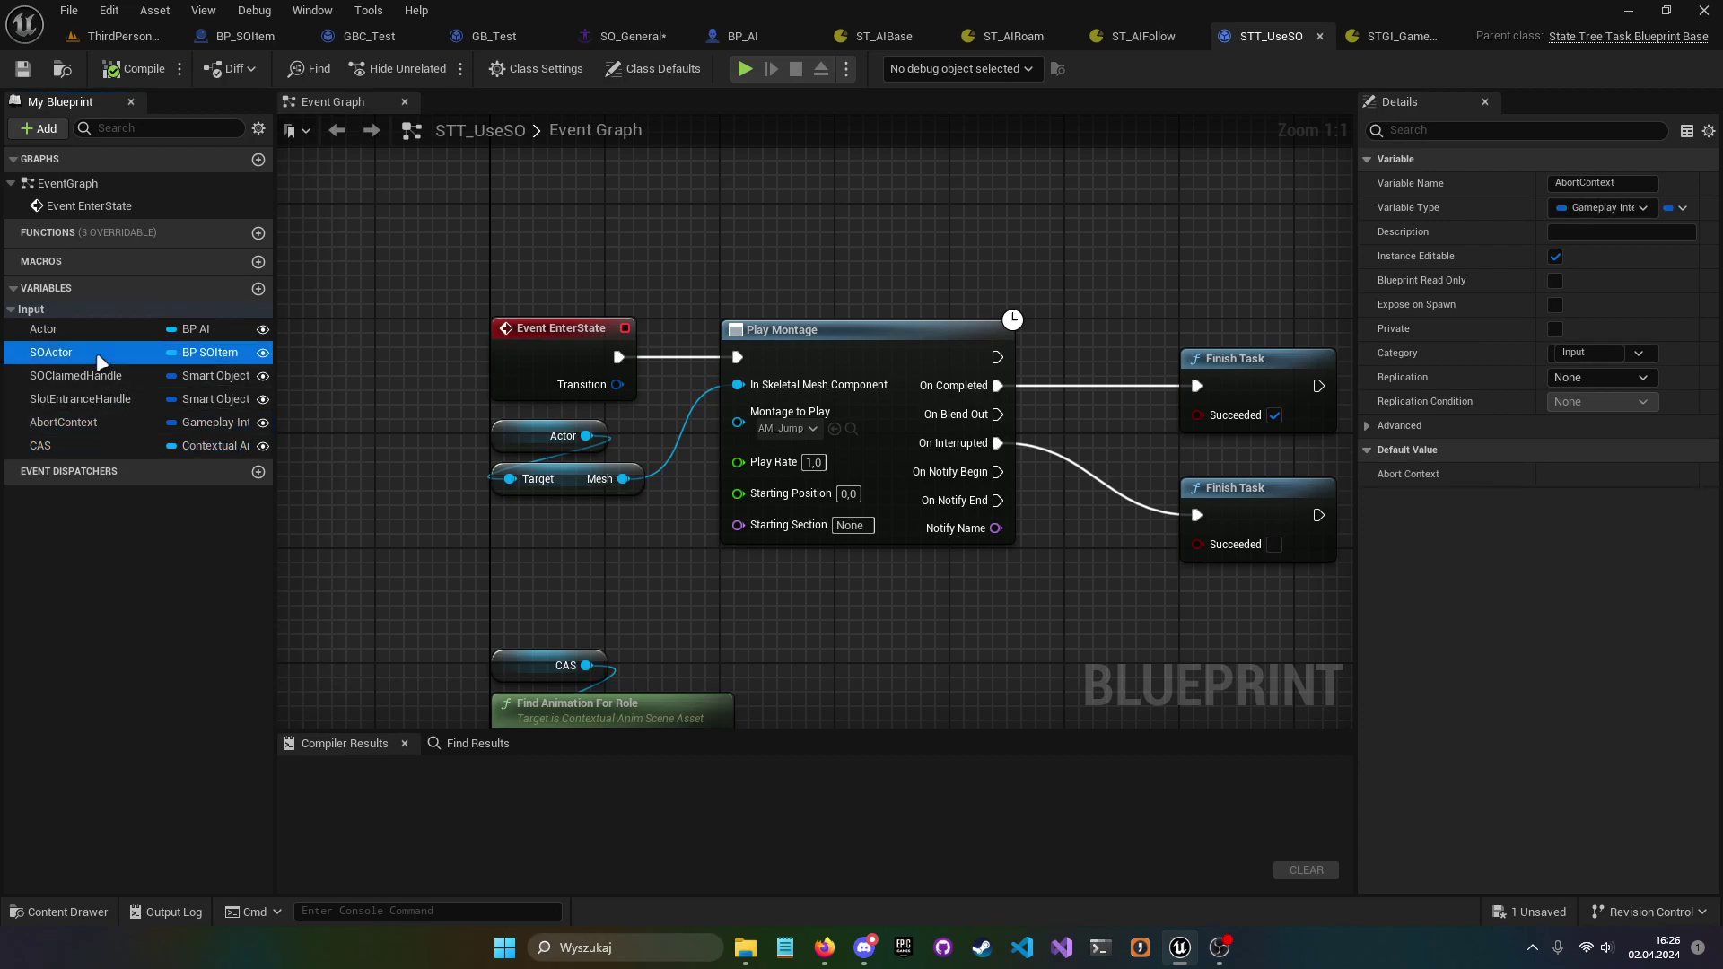
# - Review the connected EnterState, Play Montage and Finish Task nodes in STT_UseSO as one chain
pyautogui.moveTo(718, 228); pyautogui.dragTo(643, 241, button='right')
pyautogui.moveTo(534, 236); pyautogui.dragTo(646, 194, button='right')
pyautogui.moveTo(440, 180); pyautogui.dragTo(1192, 490)
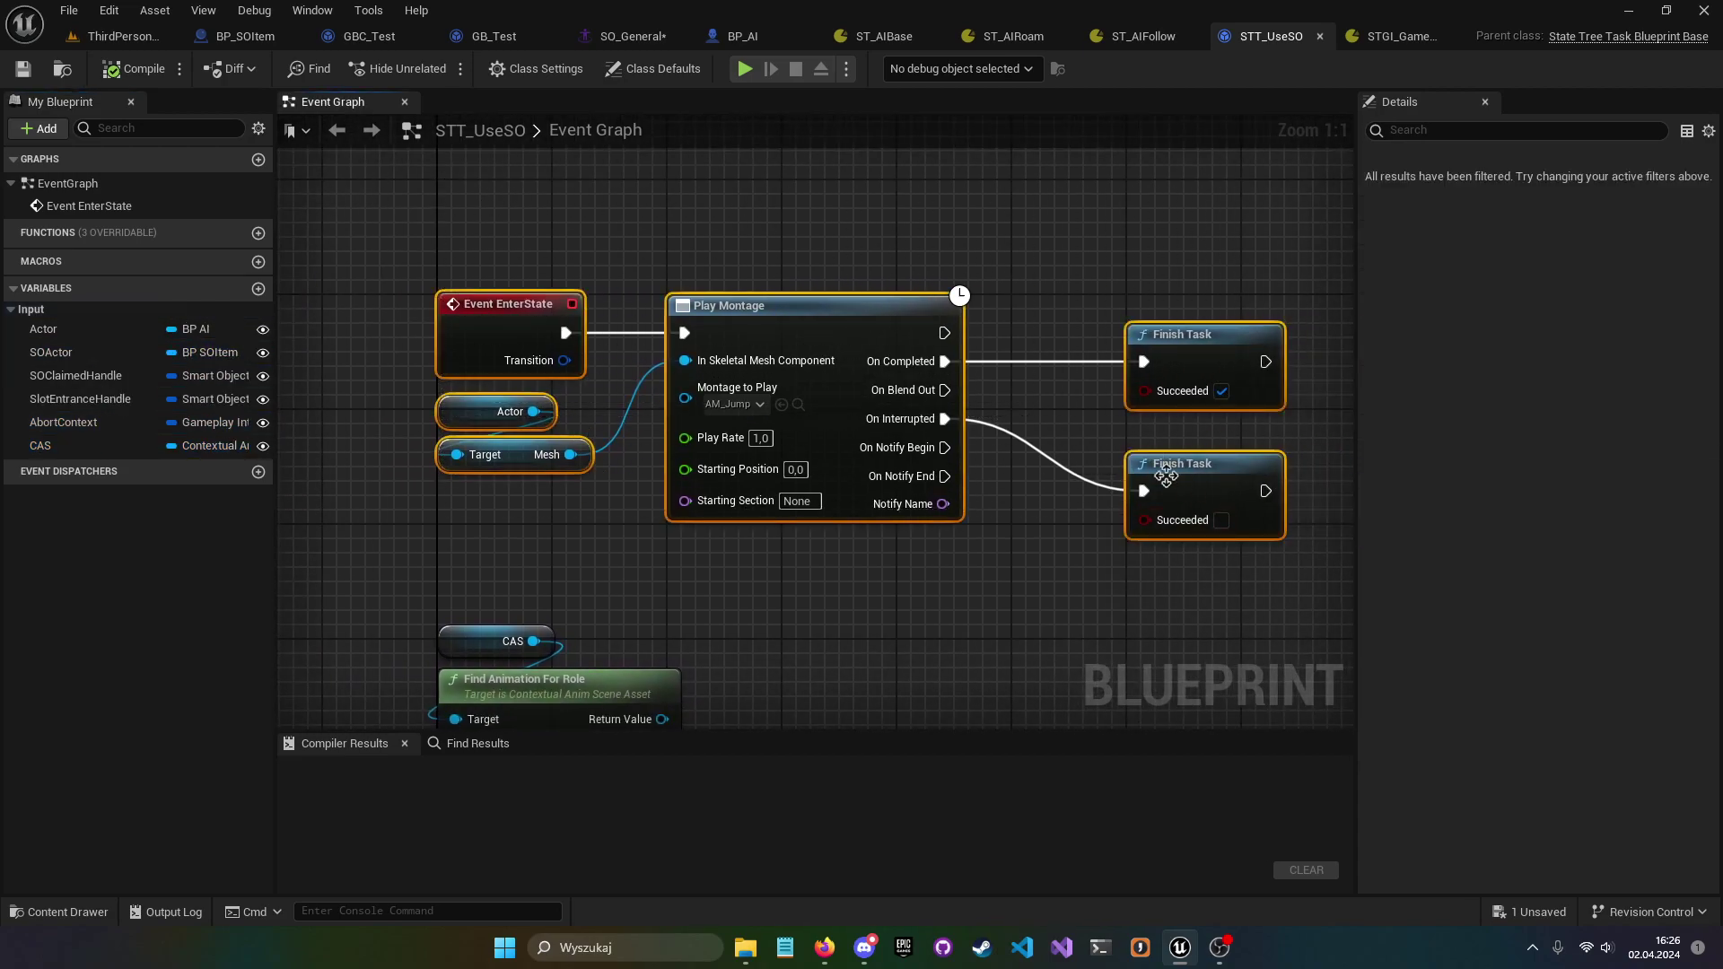
pyautogui.click(779, 230)
pyautogui.click(925, 508)
pyautogui.moveTo(976, 182); pyautogui.dragTo(989, 217, button='right')
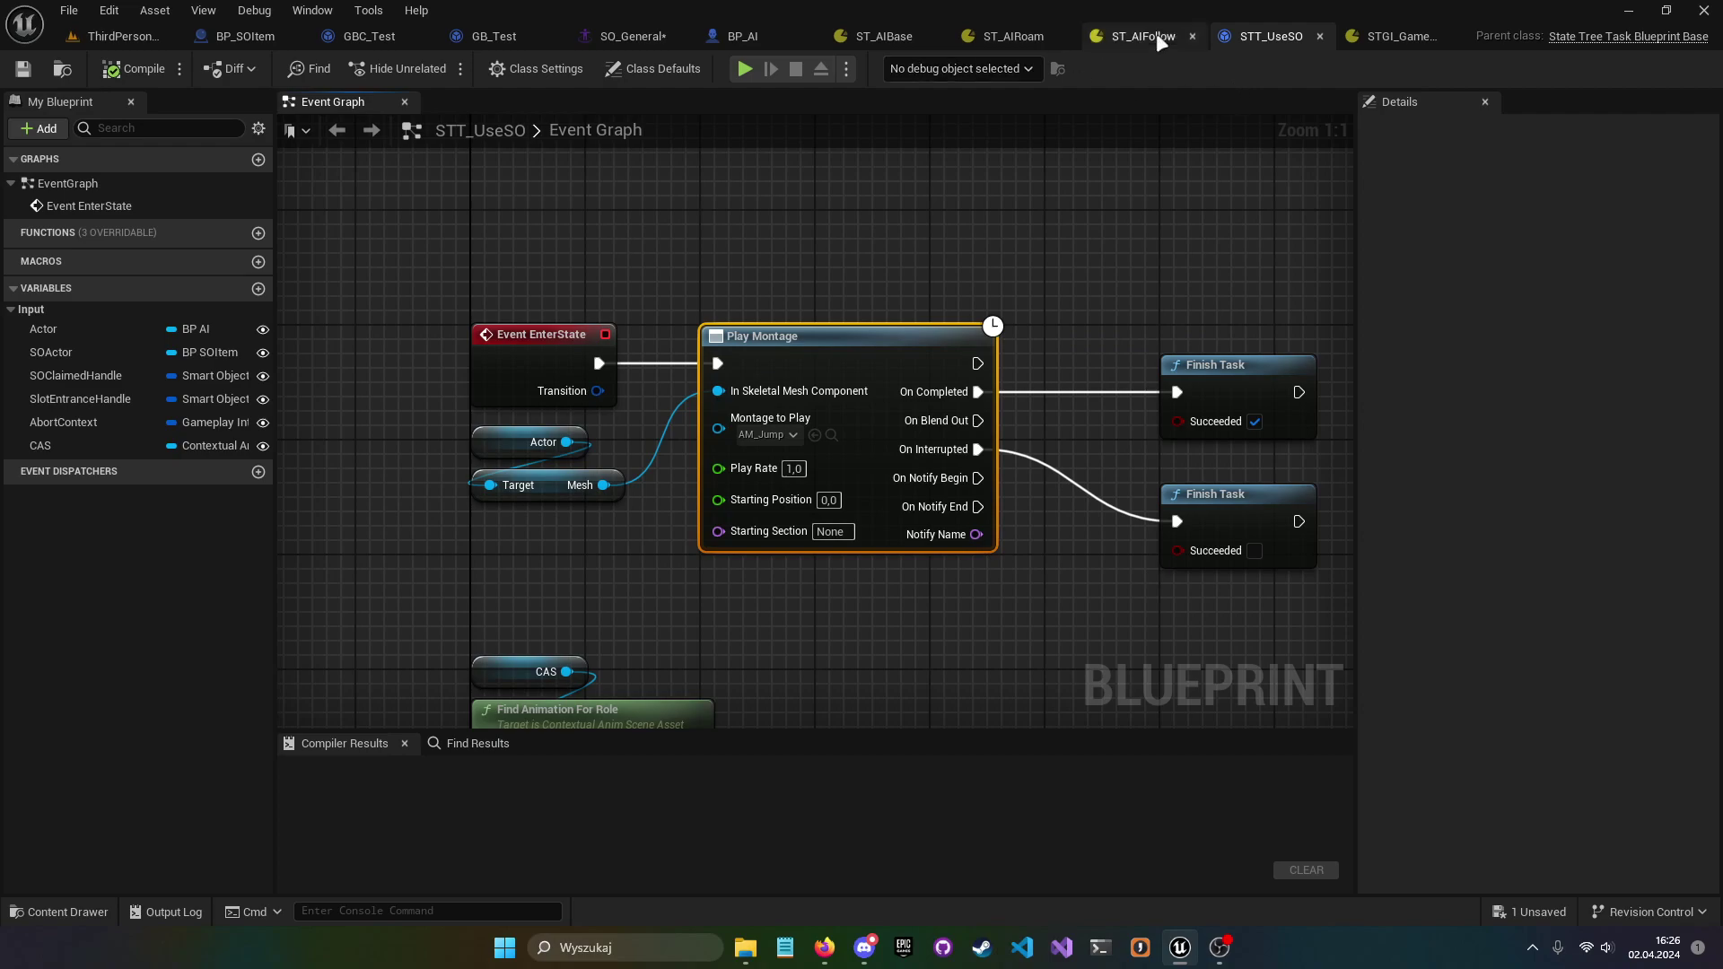
# - Revisit SO_General, and open the ST_AIBase state tree assigned to BP_AI's StateTree component
pyautogui.click(628, 35)
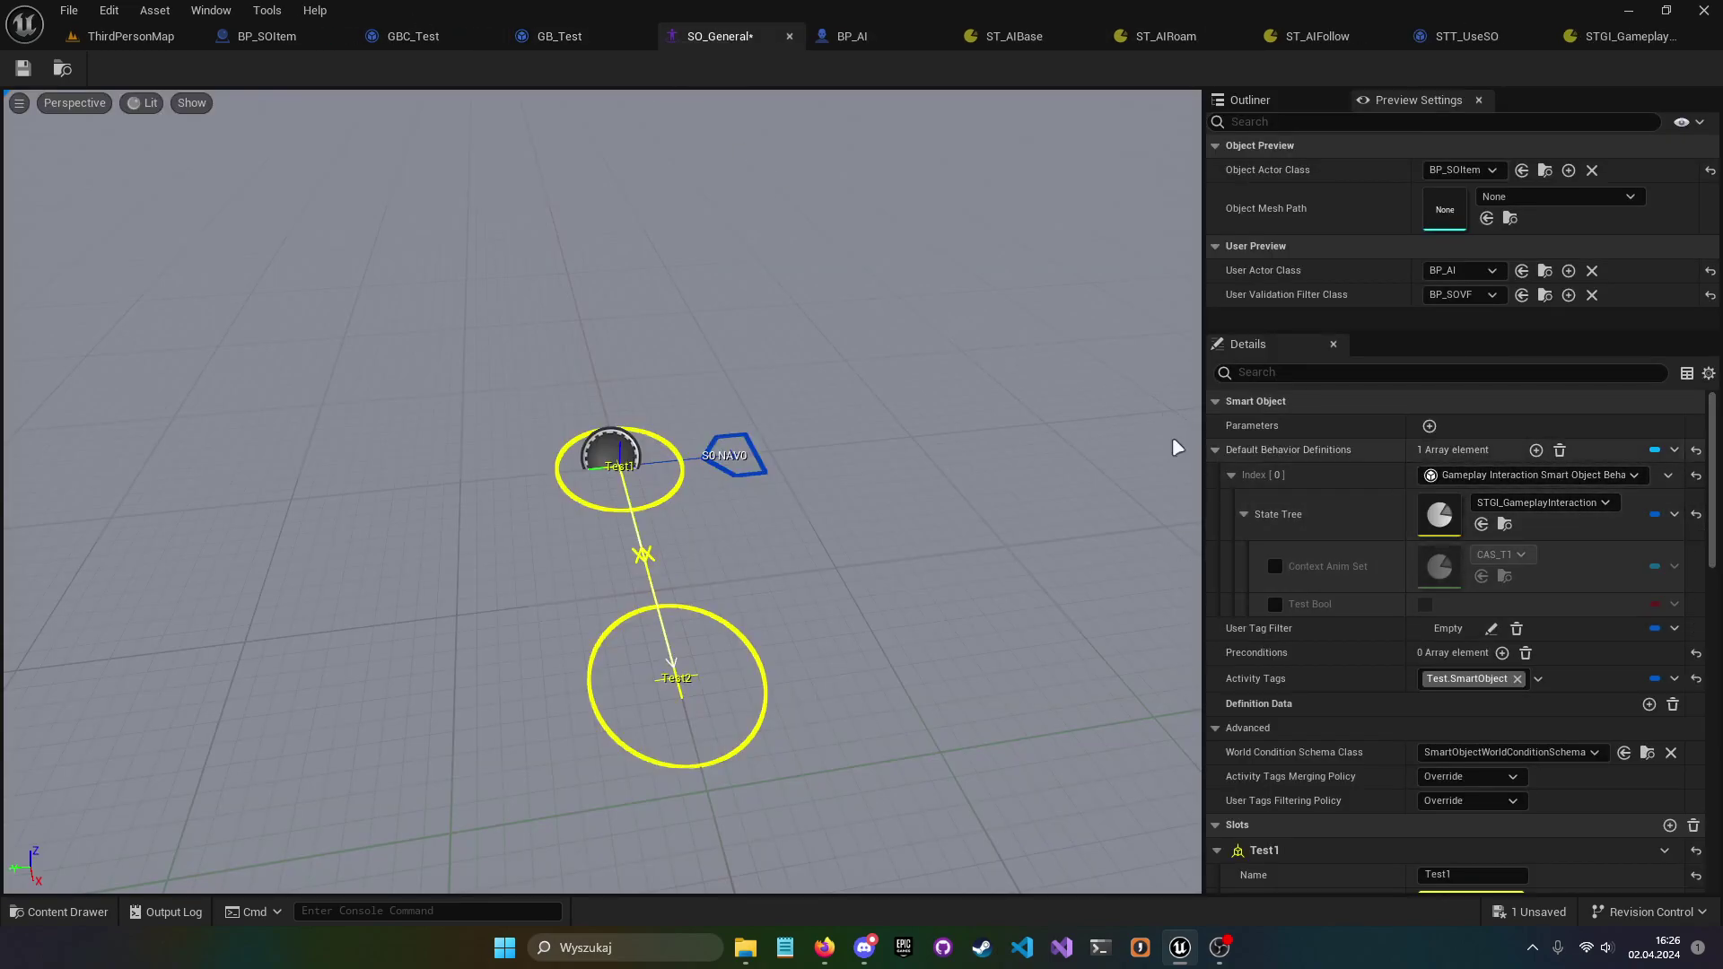
pyautogui.click(846, 36)
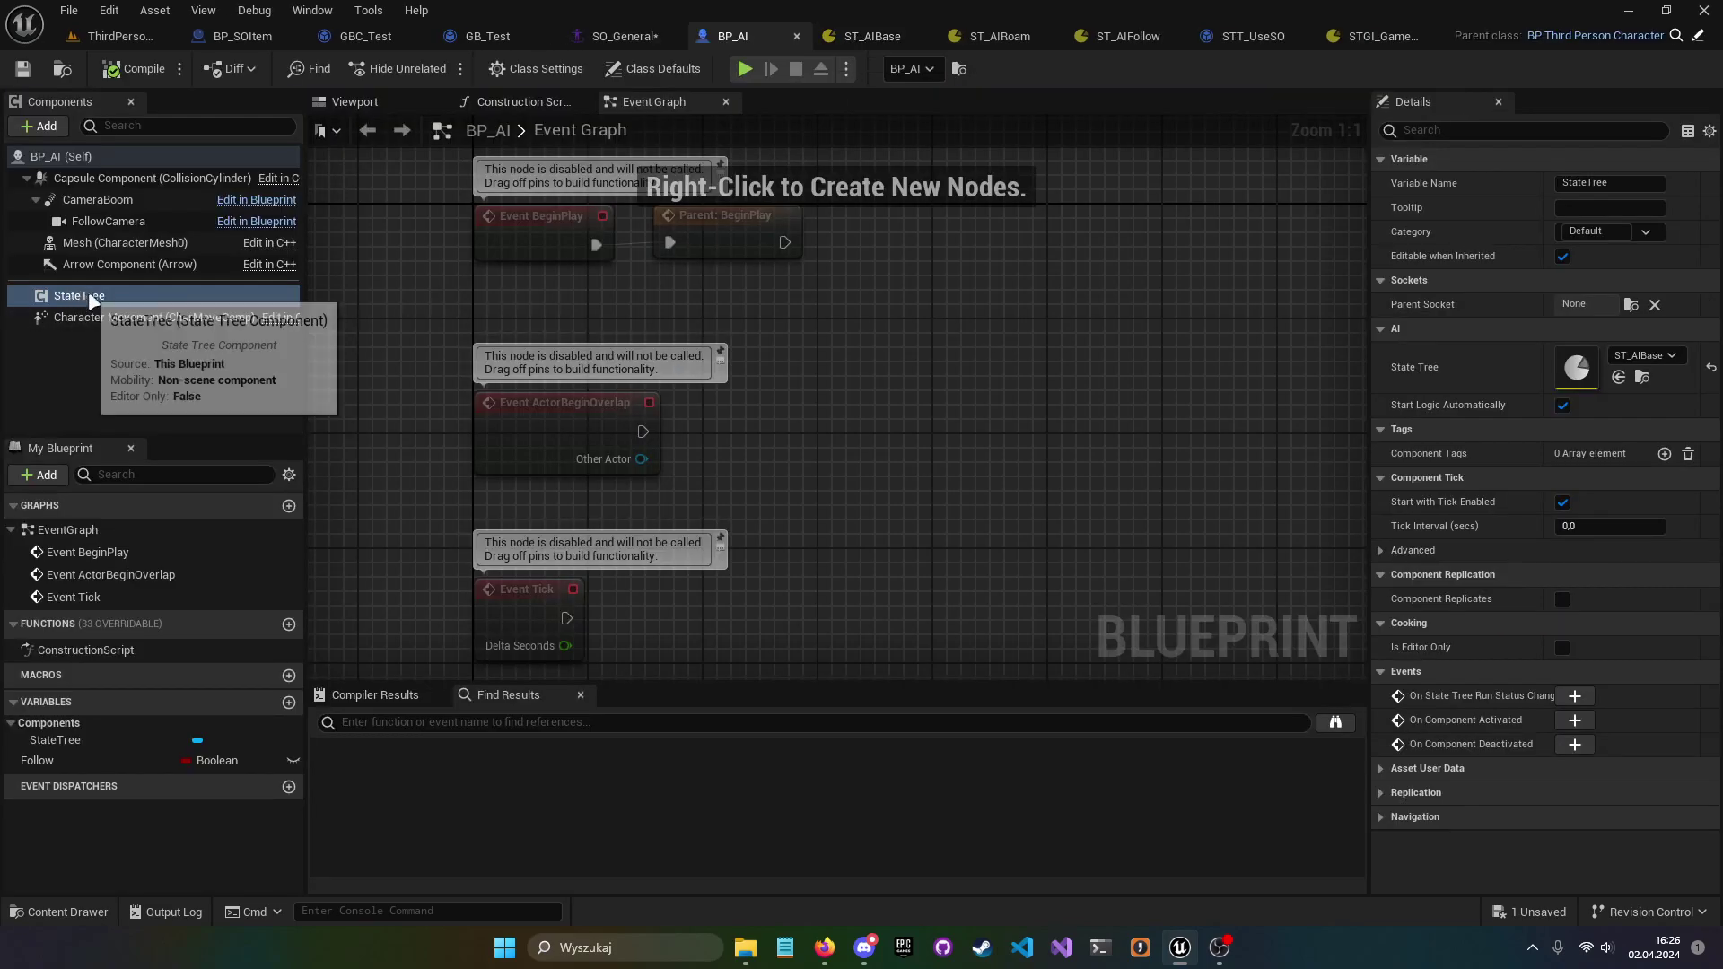
pyautogui.doubleClick(1576, 368)
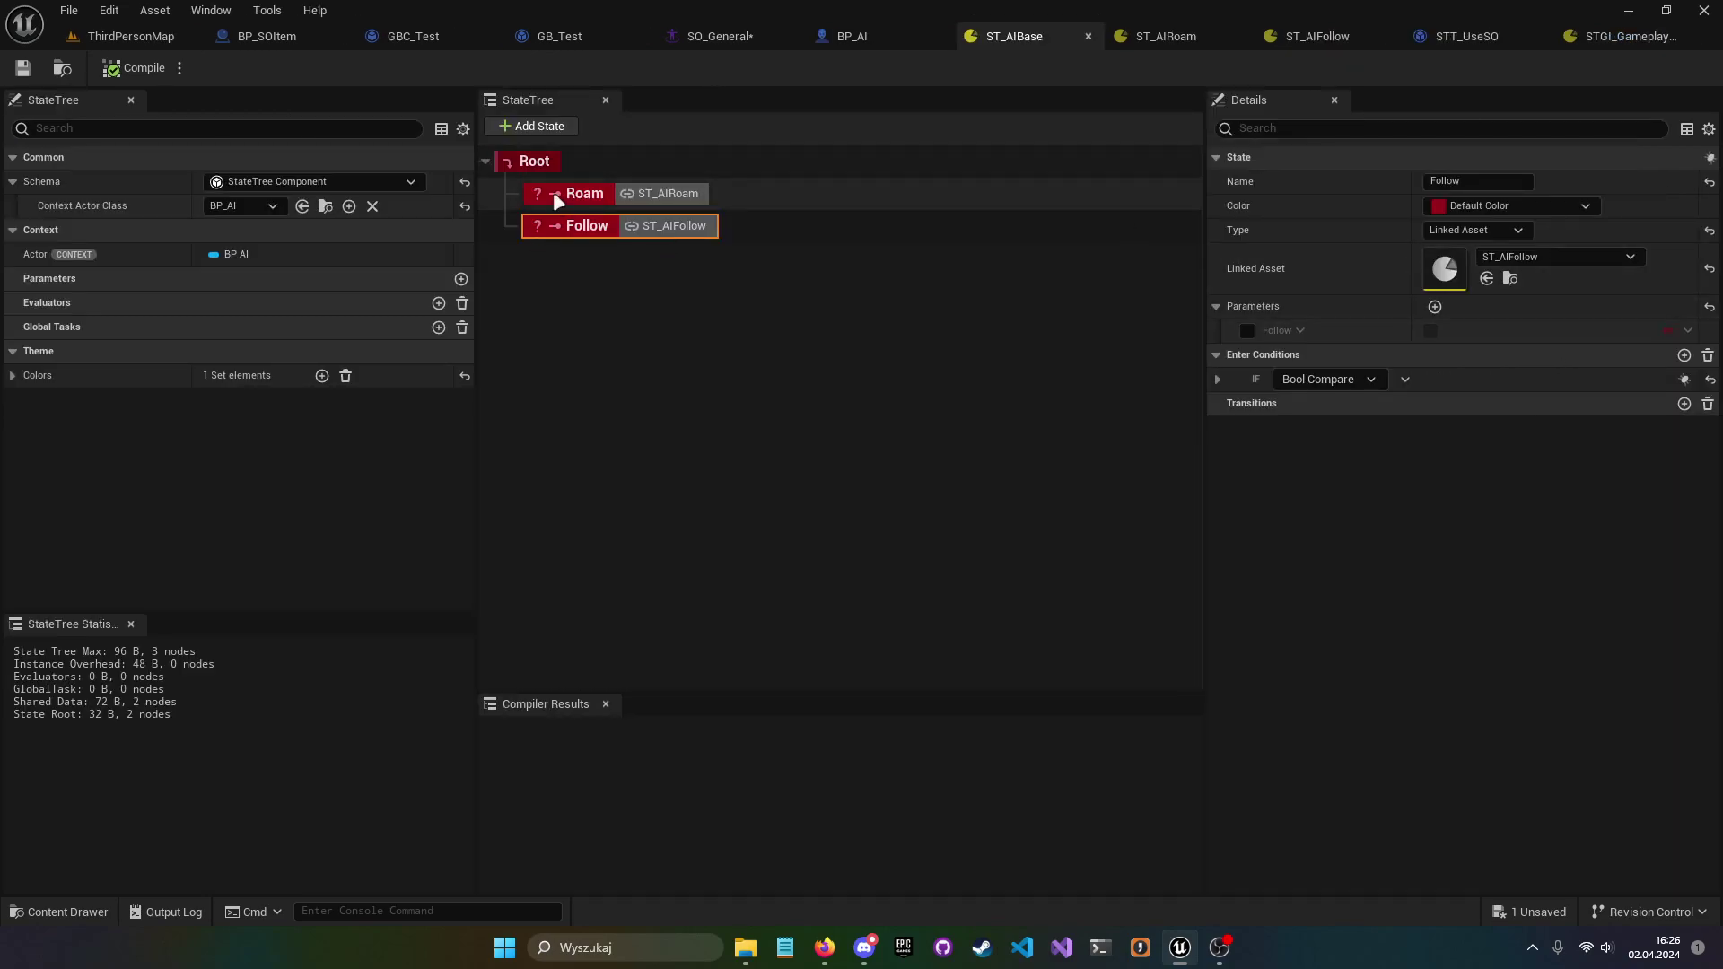
# - Compare the Roam and Follow states in ST_AIBase, including their linked assets and Bool Compare enter conditions
pyautogui.click(577, 198)
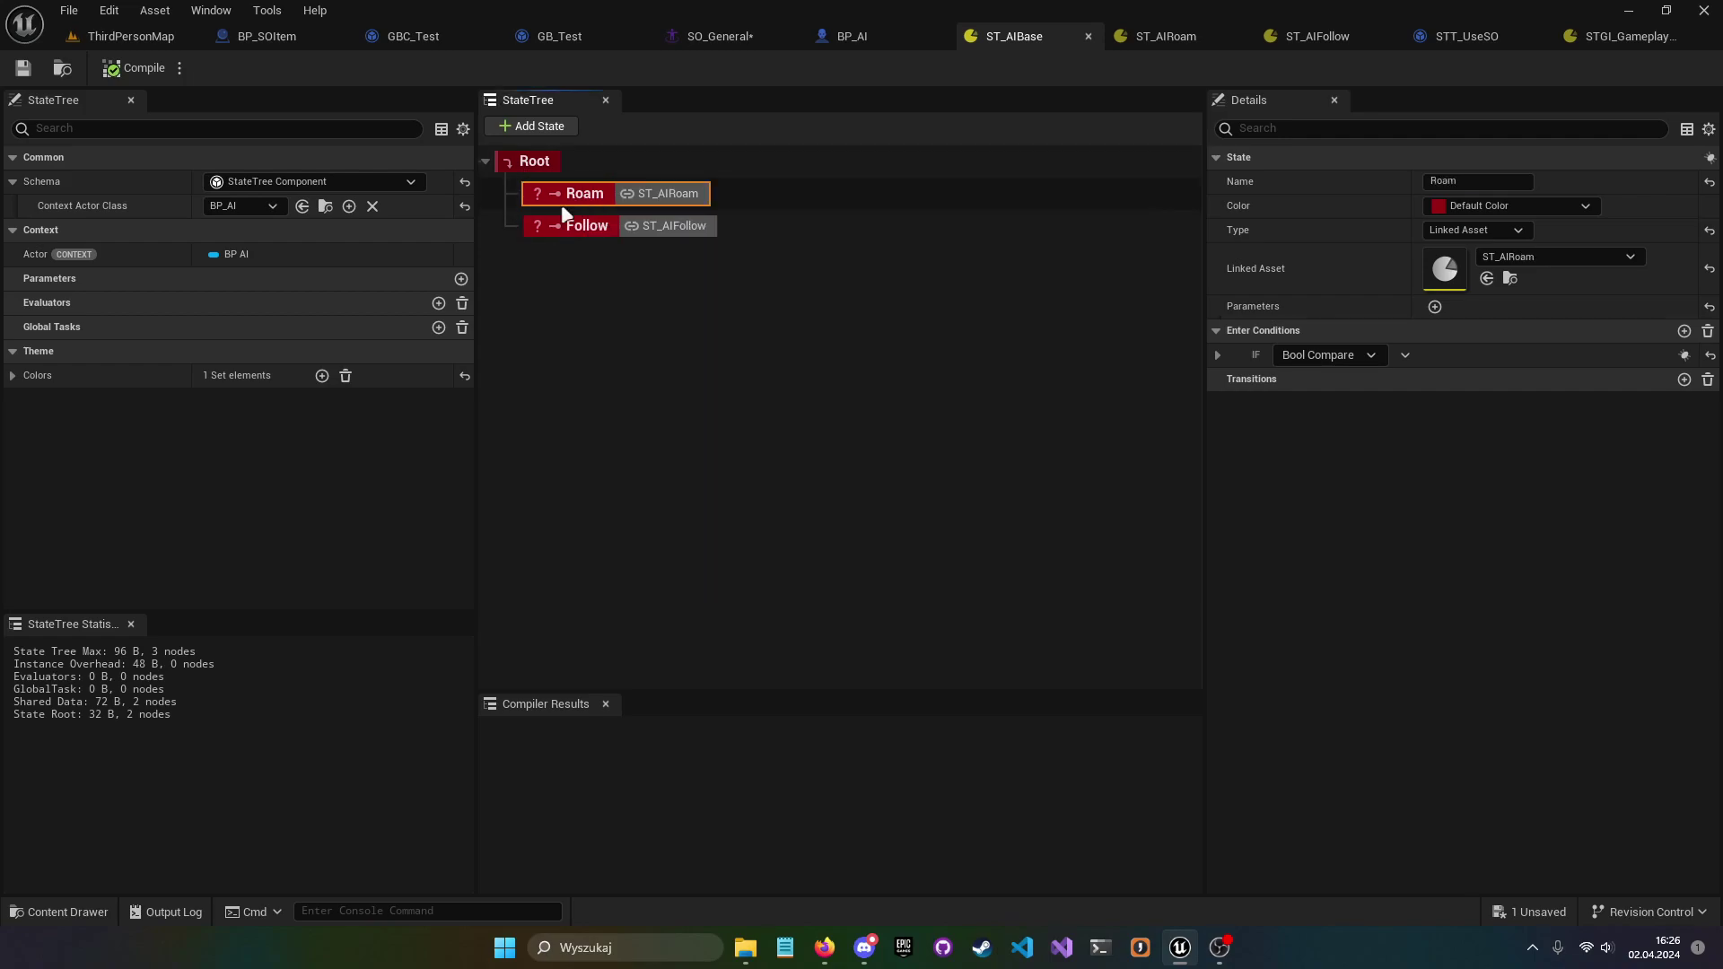
pyautogui.click(584, 228)
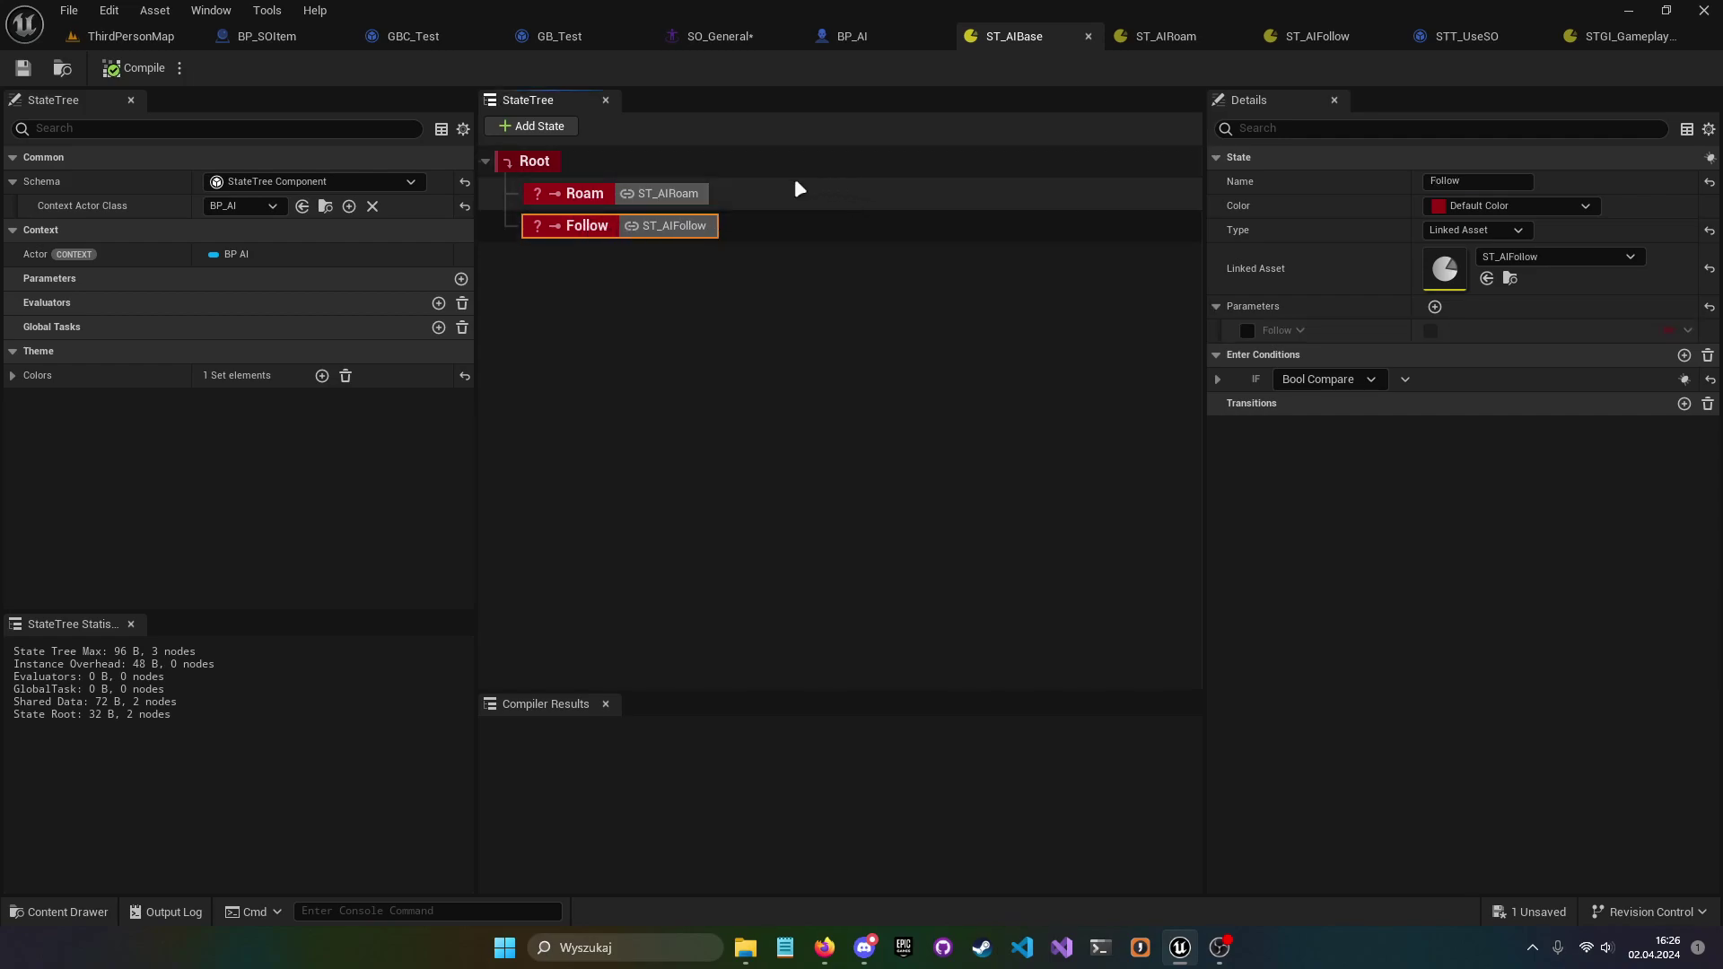
pyautogui.click(588, 199)
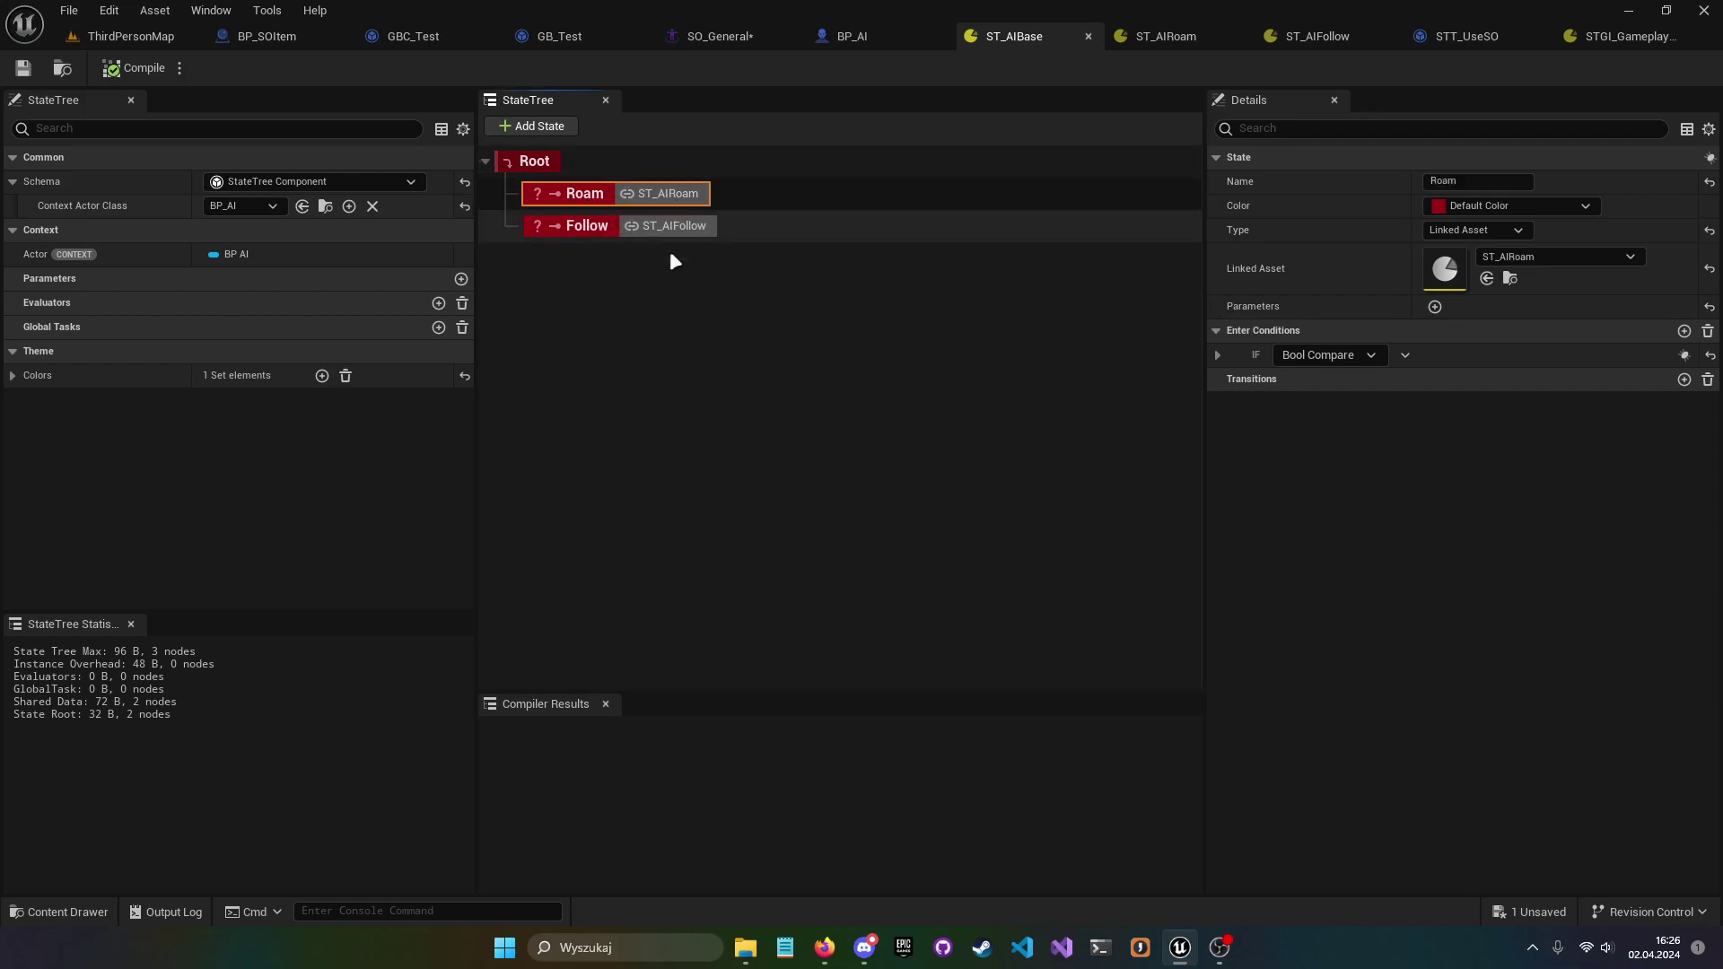
pyautogui.click(1219, 354)
pyautogui.click(1218, 355)
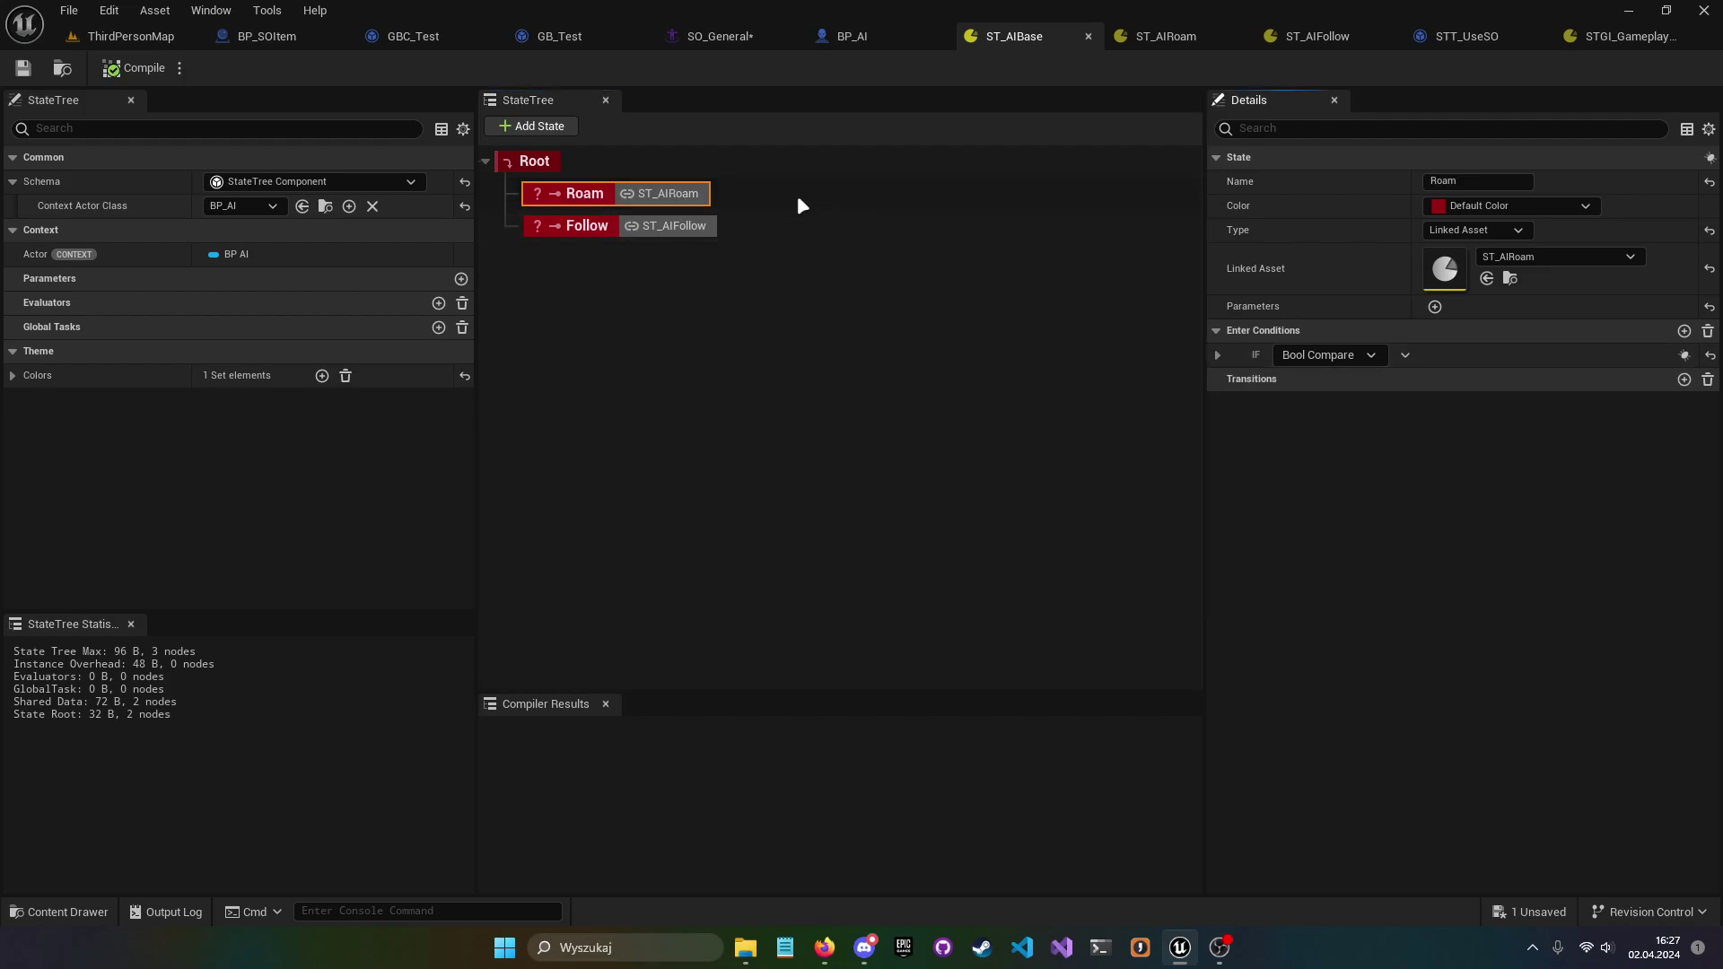
# - Review ST_AIFollow, and inspect the GoToRandom and FindAndUseRandomSO states in ST_AIRoam, including the STT Find and Use Random SO input
pyautogui.click(1316, 34)
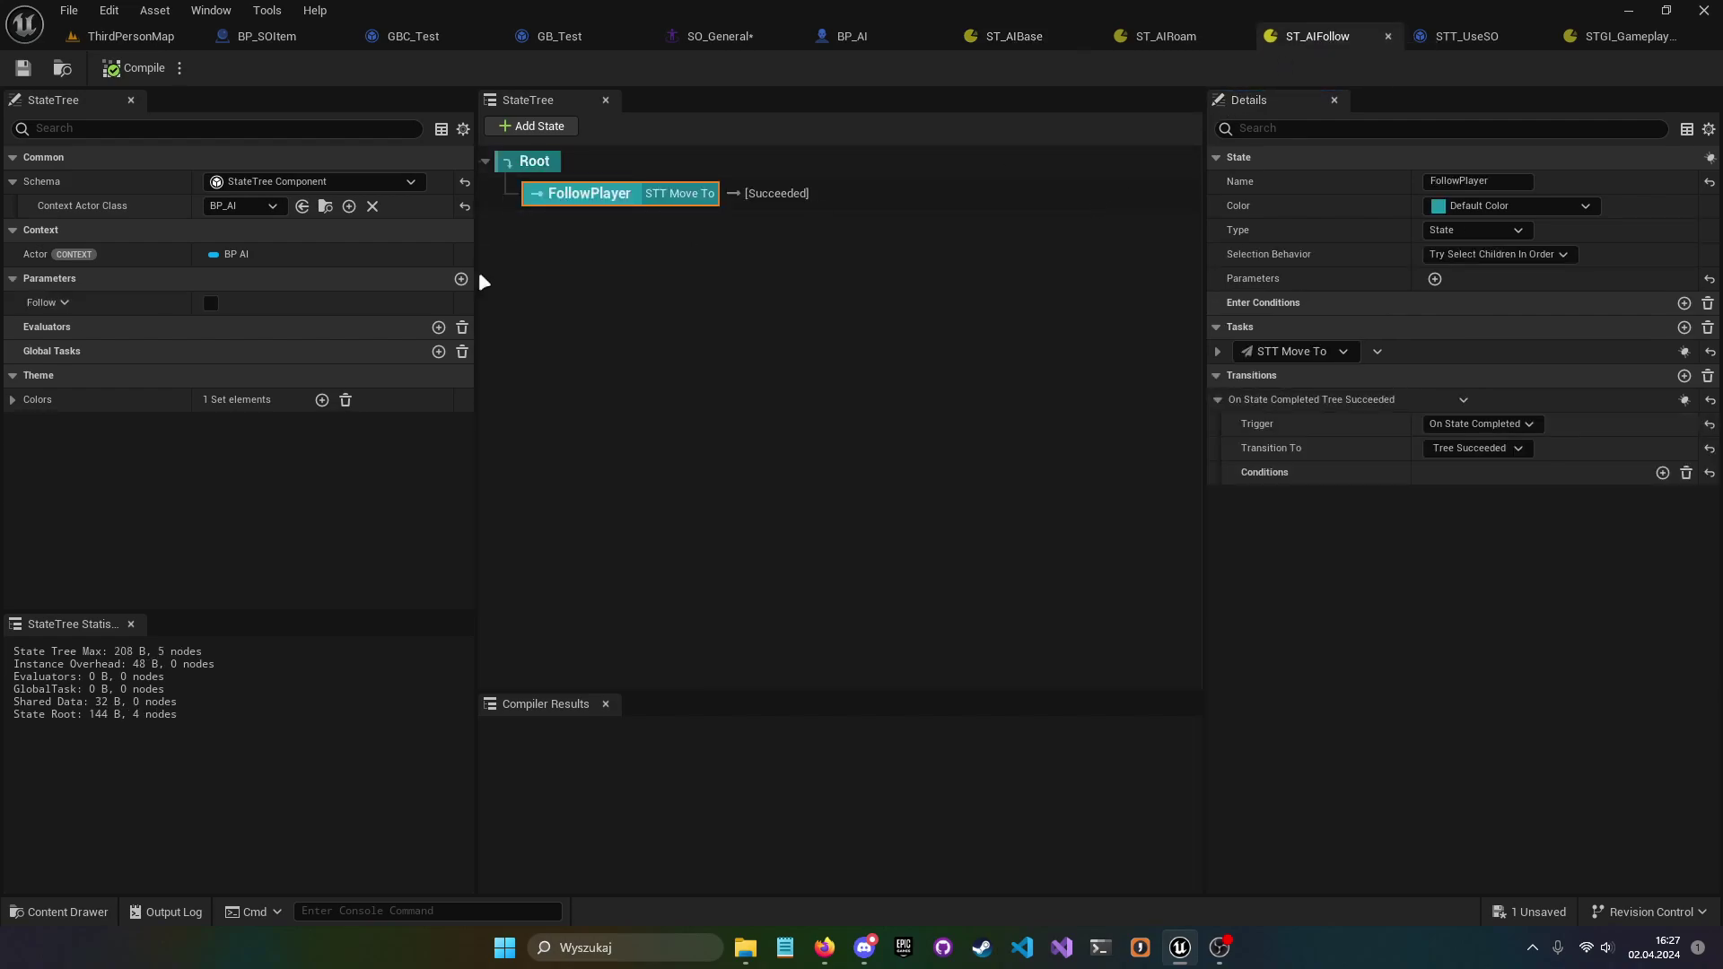
pyautogui.click(1167, 36)
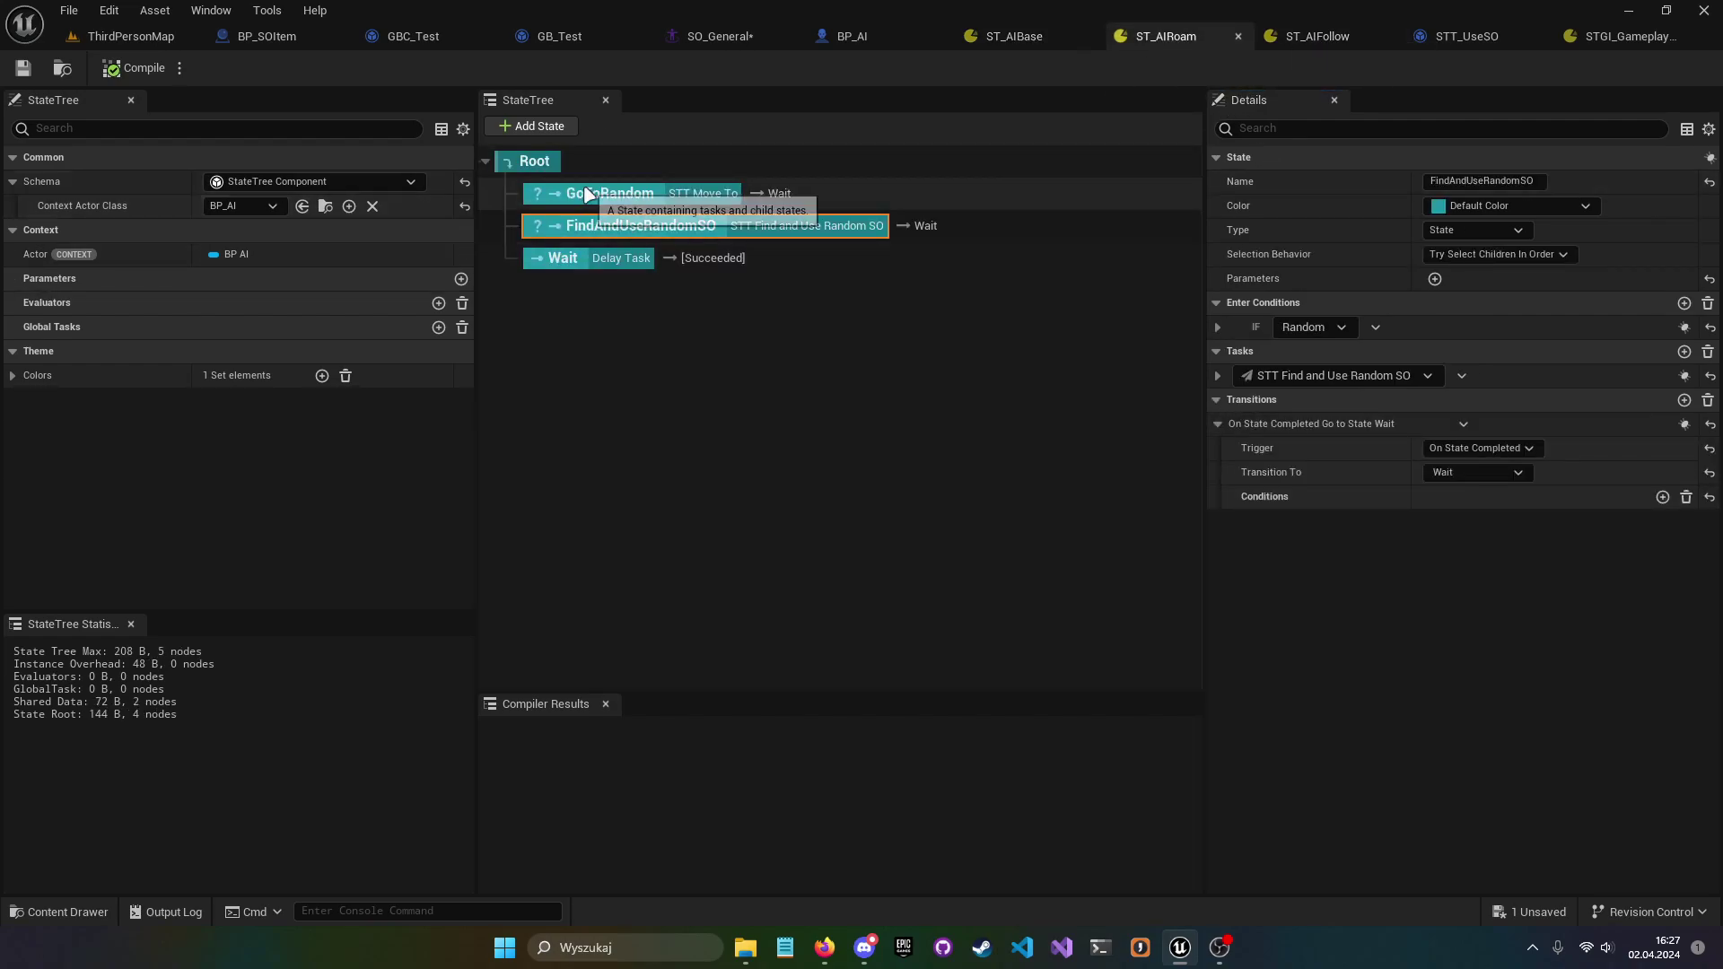
pyautogui.click(630, 206)
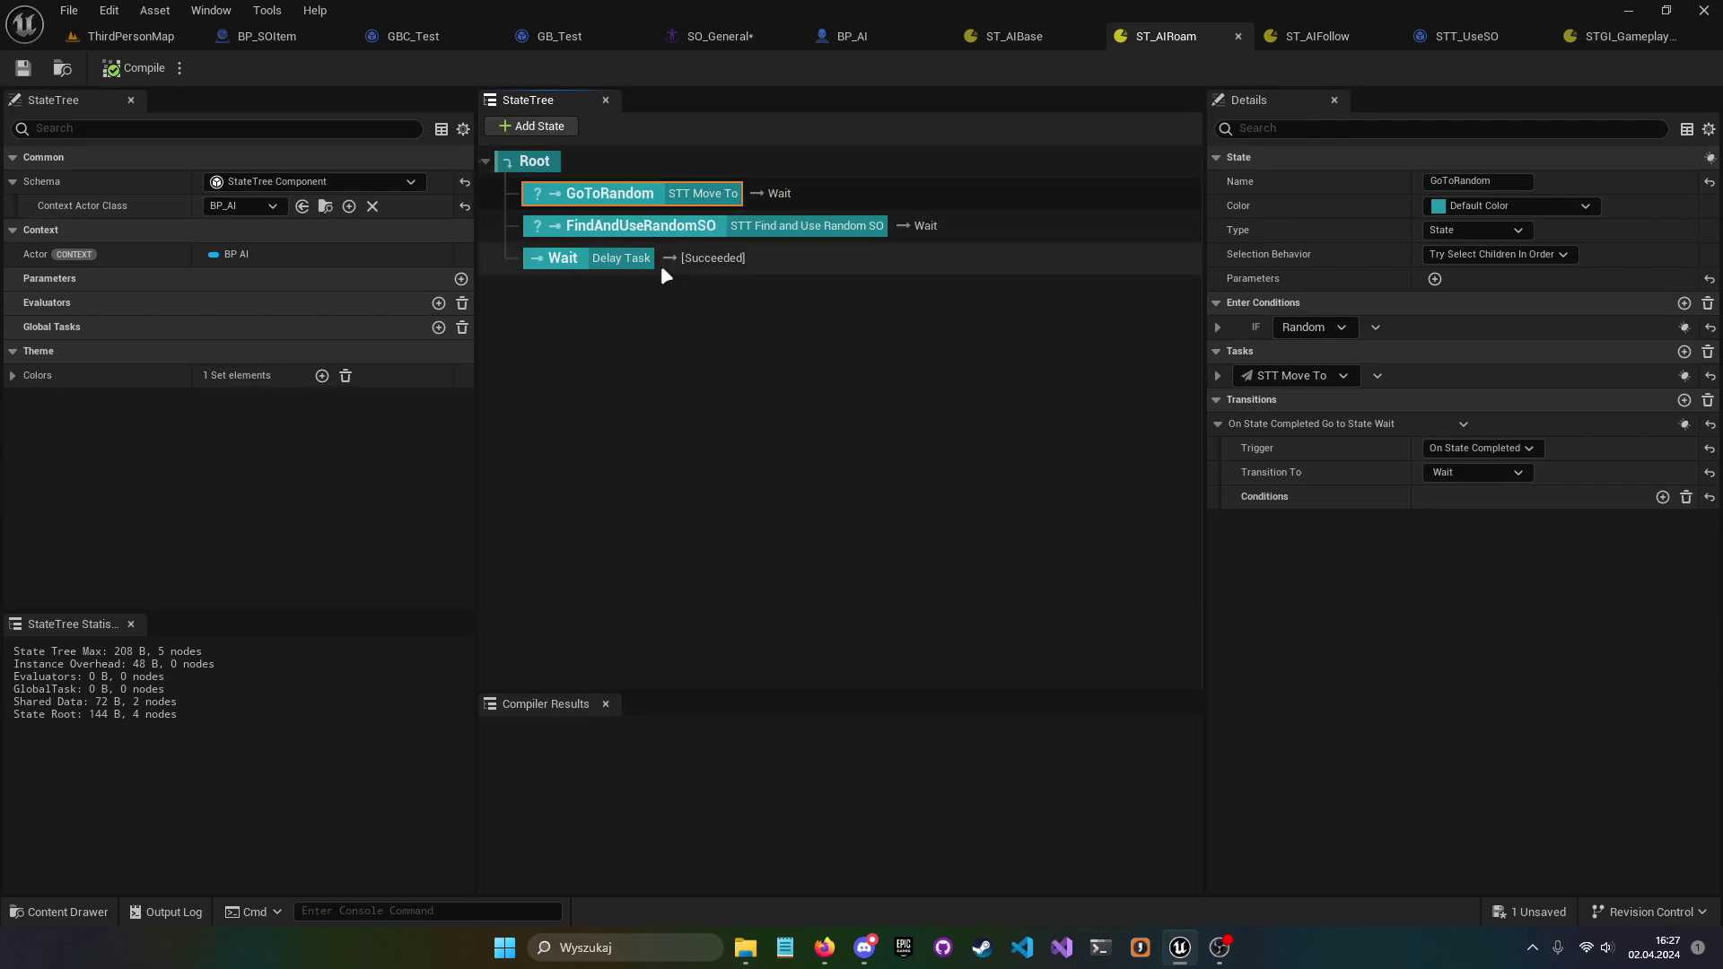
pyautogui.click(651, 230)
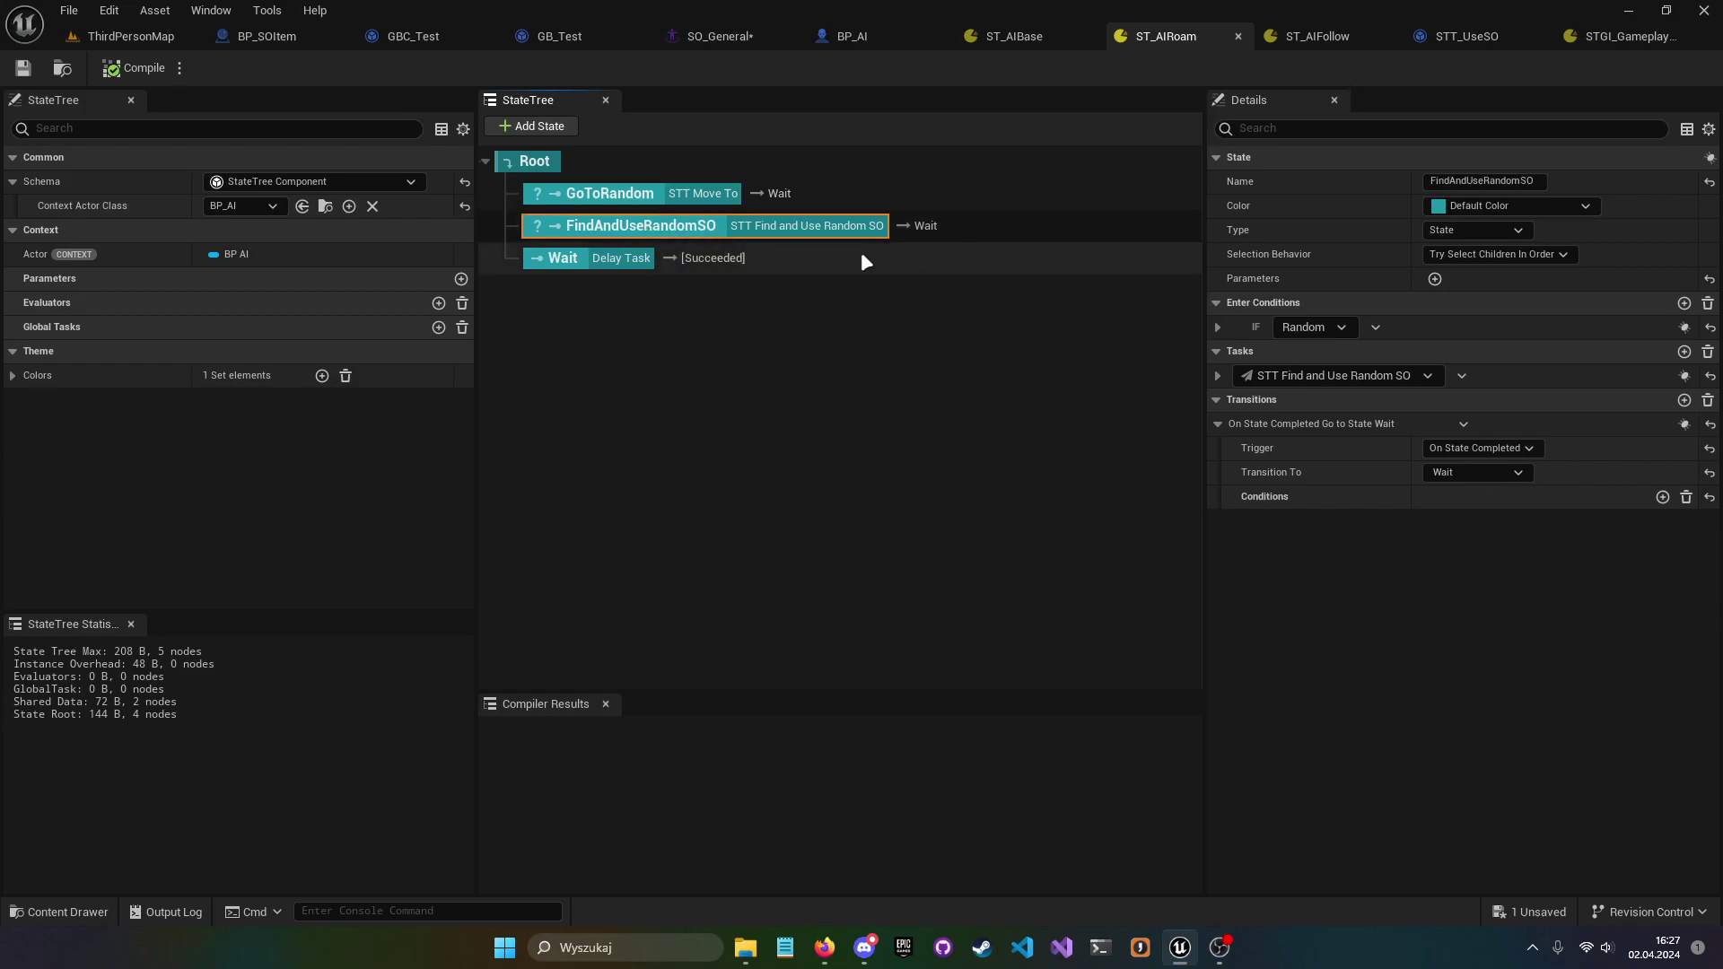
pyautogui.click(1218, 375)
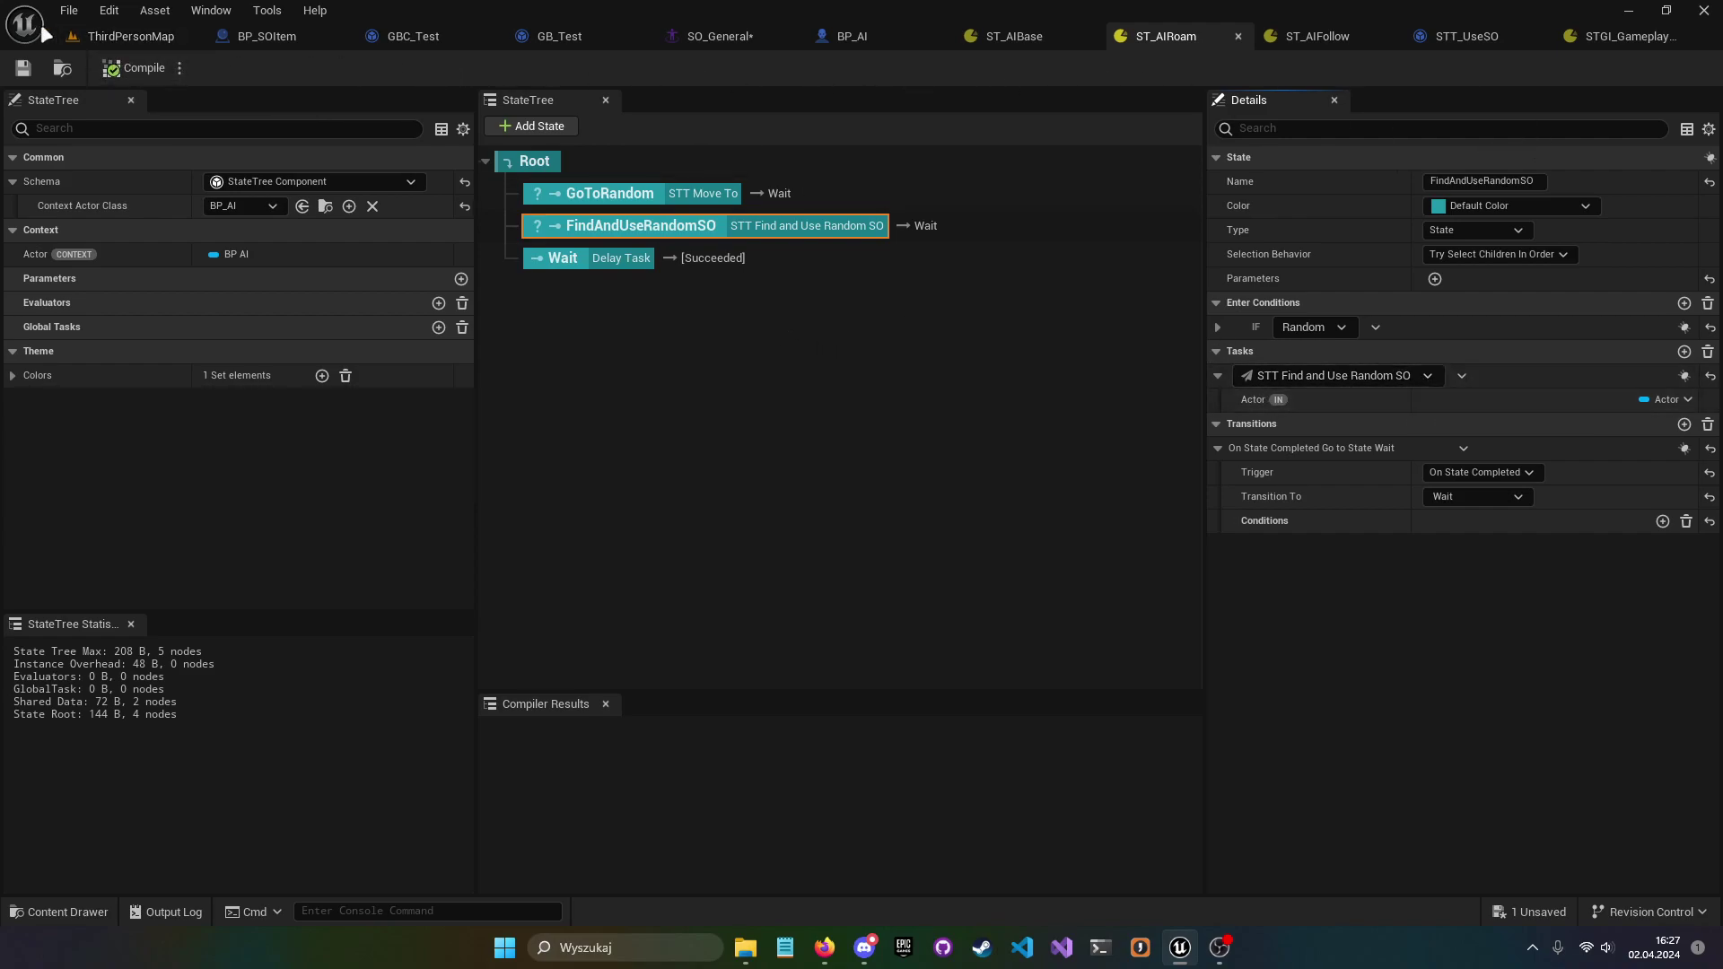
# - Open the STT_FindAndUseRandomSO task blueprint from the project's AI assets in ThirdPersonMap
pyautogui.click(126, 36)
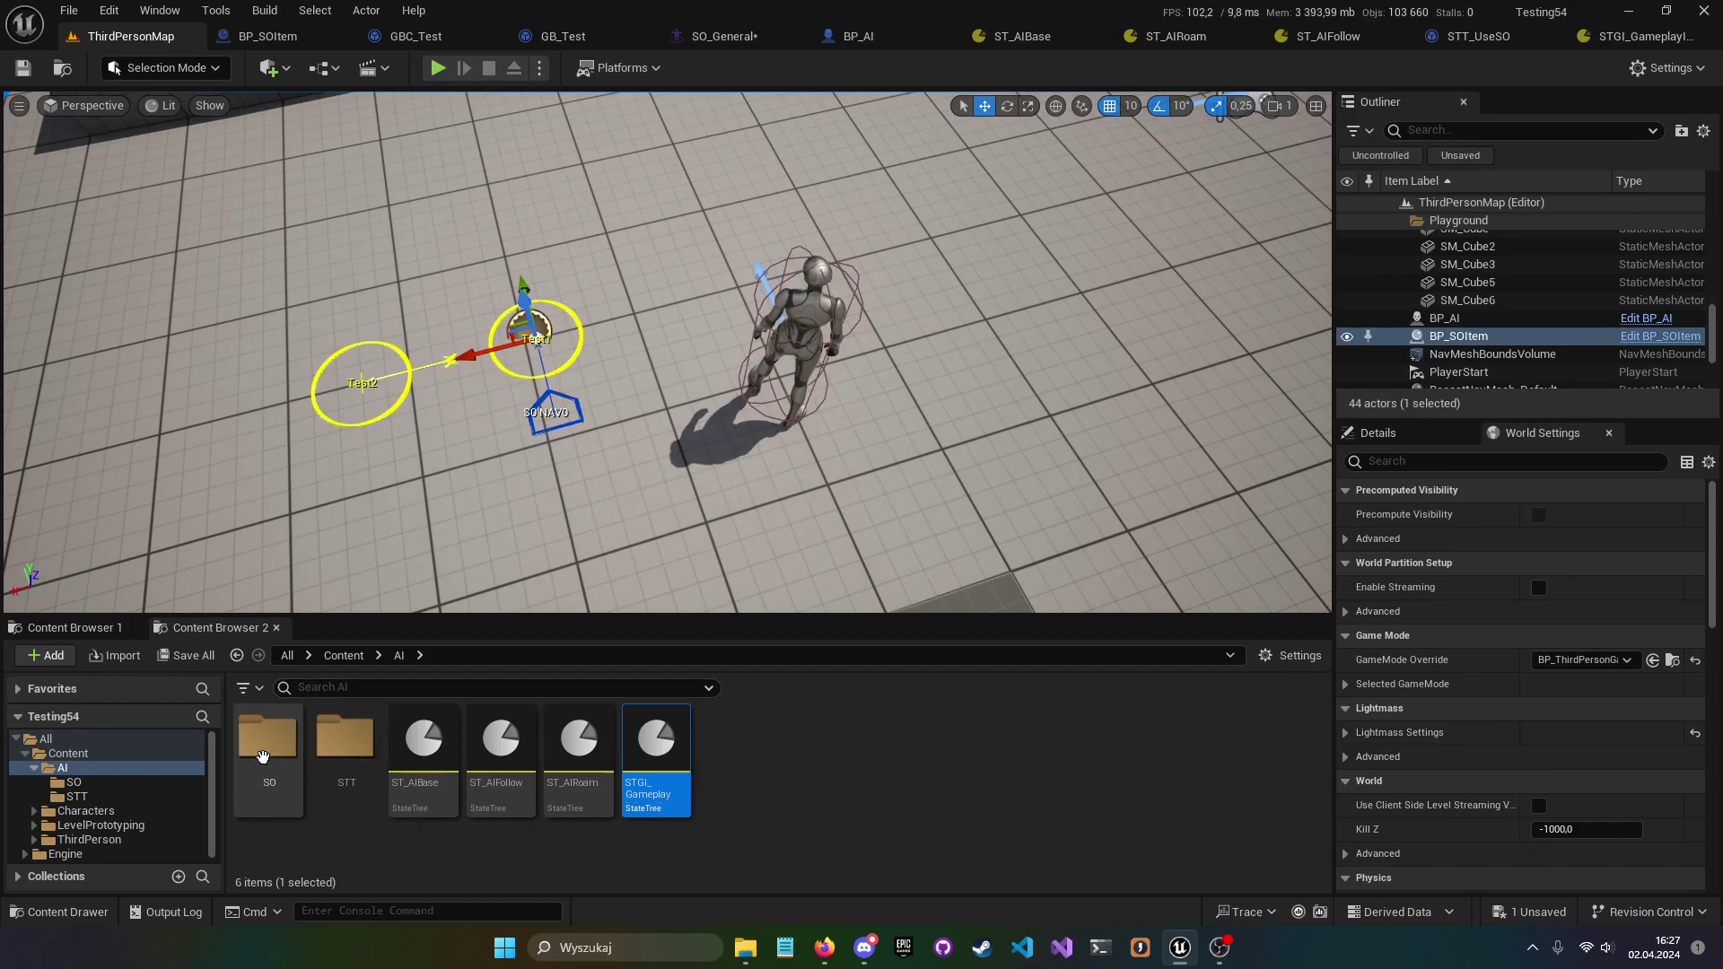
pyautogui.doubleClick(267, 743)
pyautogui.doubleClick(810, 740)
pyautogui.scroll(-6, 1111, 351)
pyautogui.scroll(5, 1063, 352)
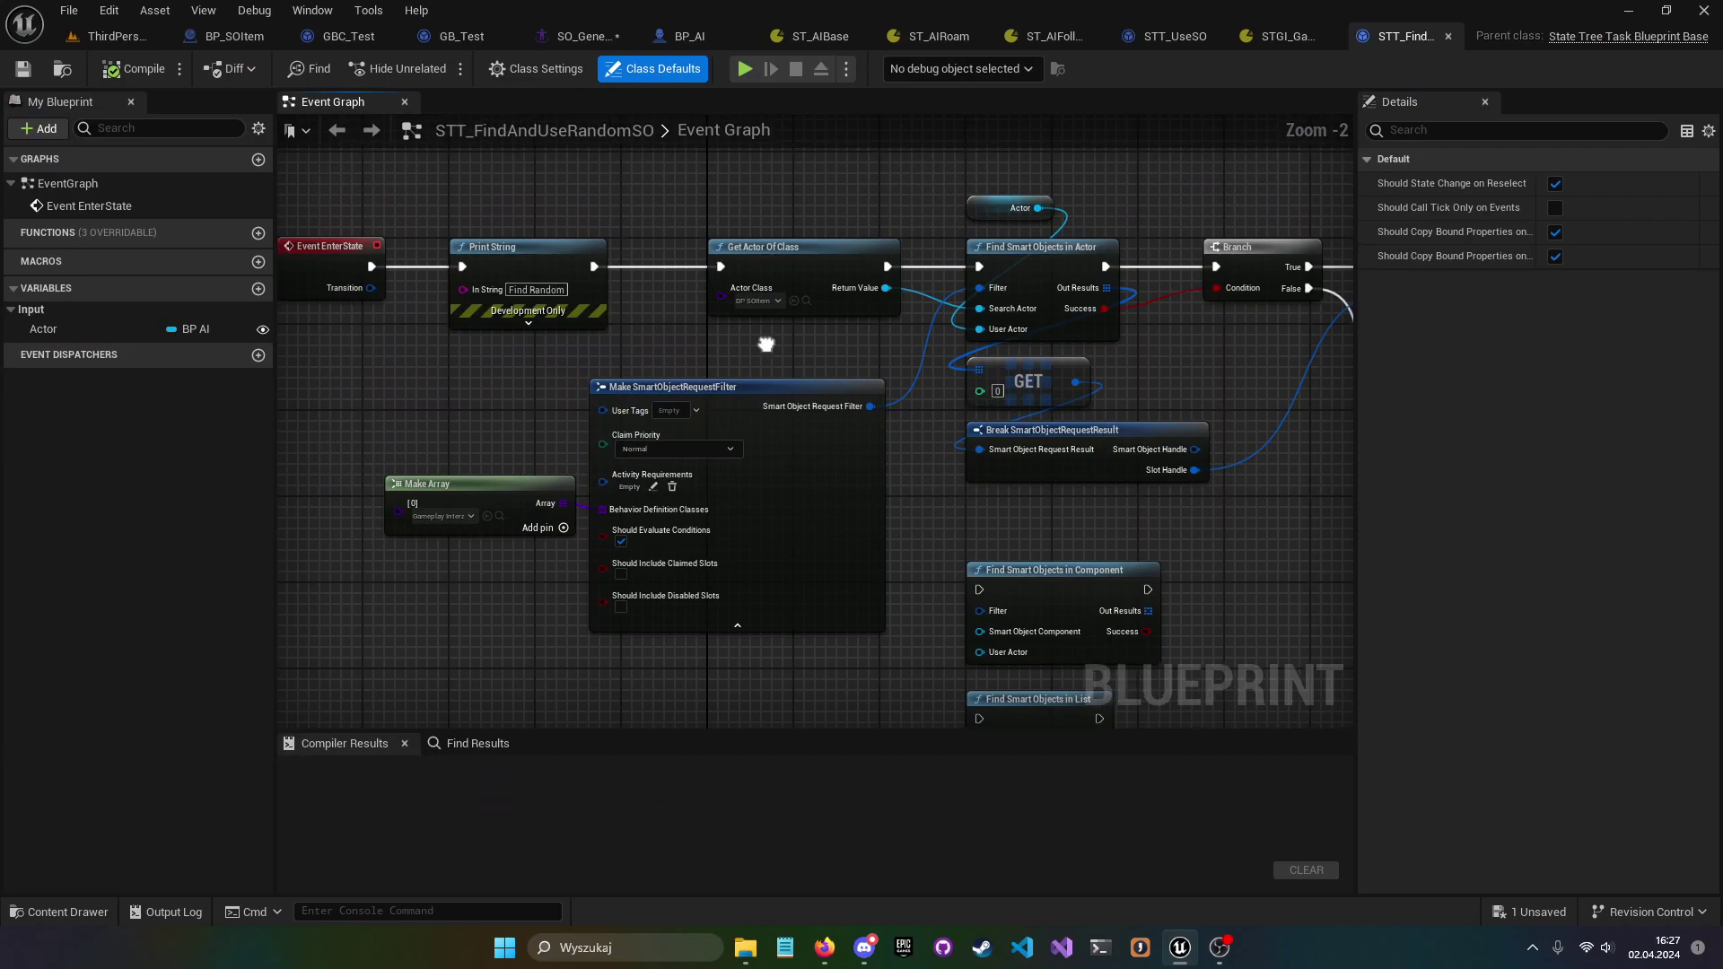
pyautogui.scroll(1, 1050, 423)
# - Examine the STT_FindAndUseRandomSO graph, including the request filter, Find Smart Objects in Actor, slot claiming and the Actor input
pyautogui.moveTo(1050, 423); pyautogui.dragTo(804, 400, button='right')
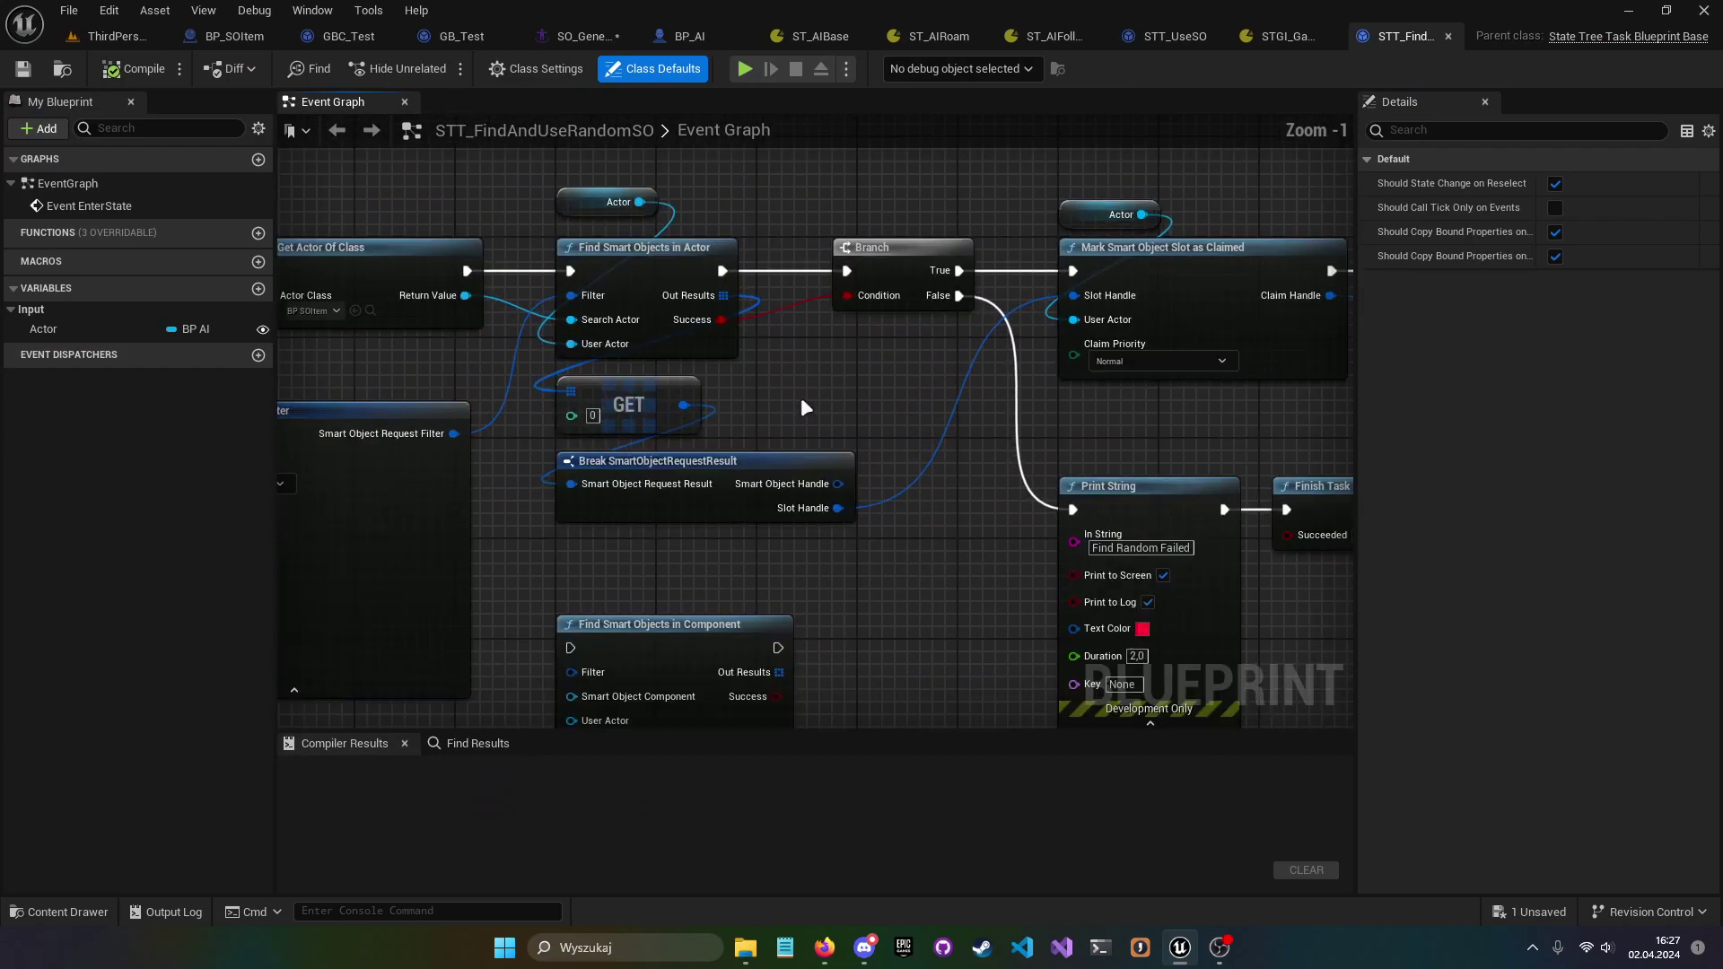
pyautogui.moveTo(927, 369); pyautogui.dragTo(726, 346, button='right')
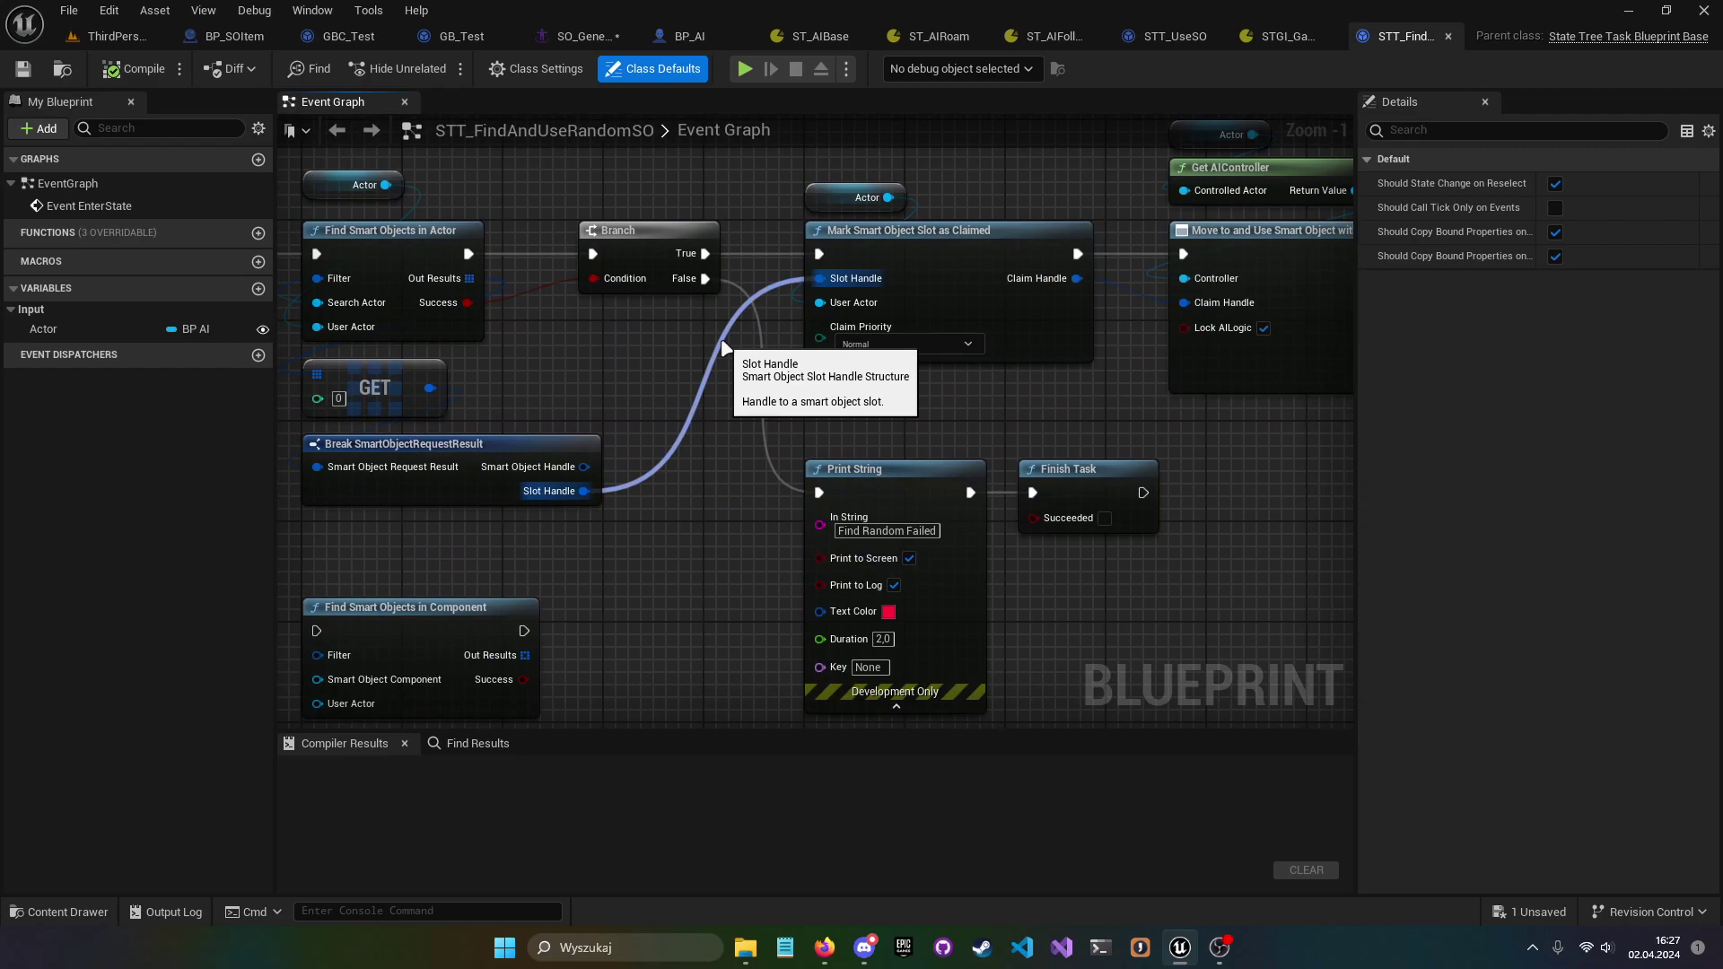
pyautogui.moveTo(675, 397); pyautogui.dragTo(706, 369, button='right')
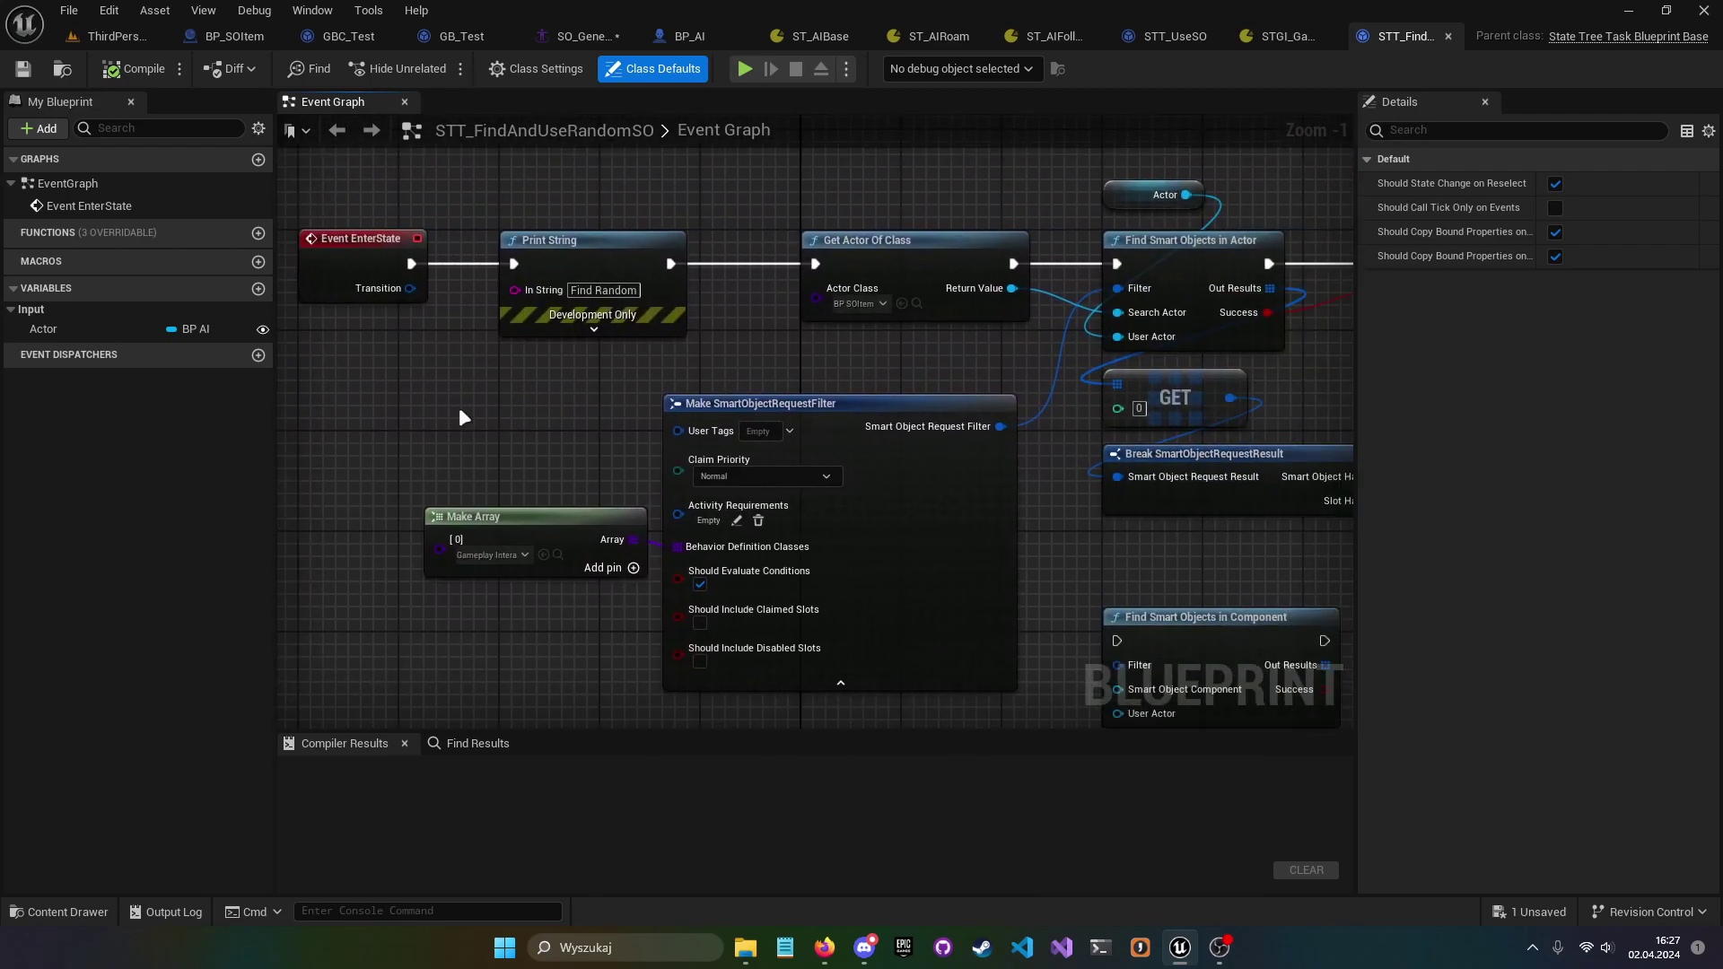
pyautogui.moveTo(1335, 137); pyautogui.dragTo(976, 180, button='right')
pyautogui.moveTo(738, 213); pyautogui.dragTo(934, 406)
pyautogui.moveTo(972, 422); pyautogui.dragTo(1076, 449, button='right')
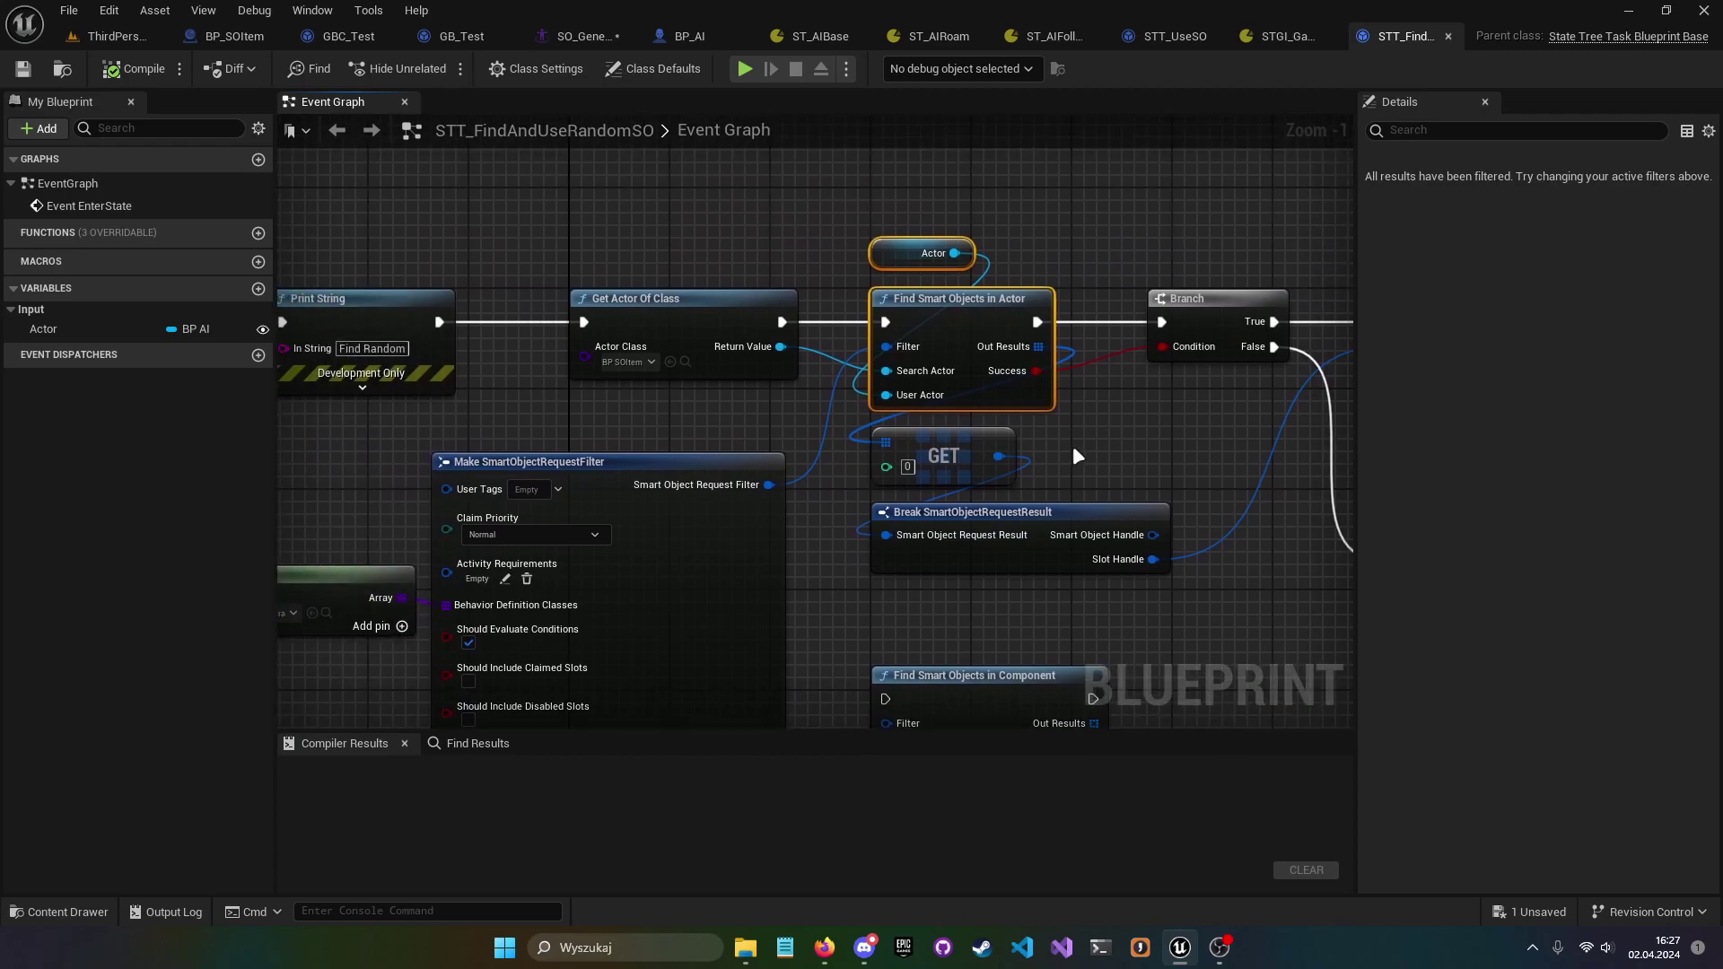
pyautogui.click(934, 253)
# - Add a Smart Object Subsystem node to the STT_FindAndUseRandomSO event graph
pyautogui.moveTo(1014, 259); pyautogui.dragTo(901, 398, button='right')
pyautogui.rightClick(901, 399)
pyautogui.write('smart ob')
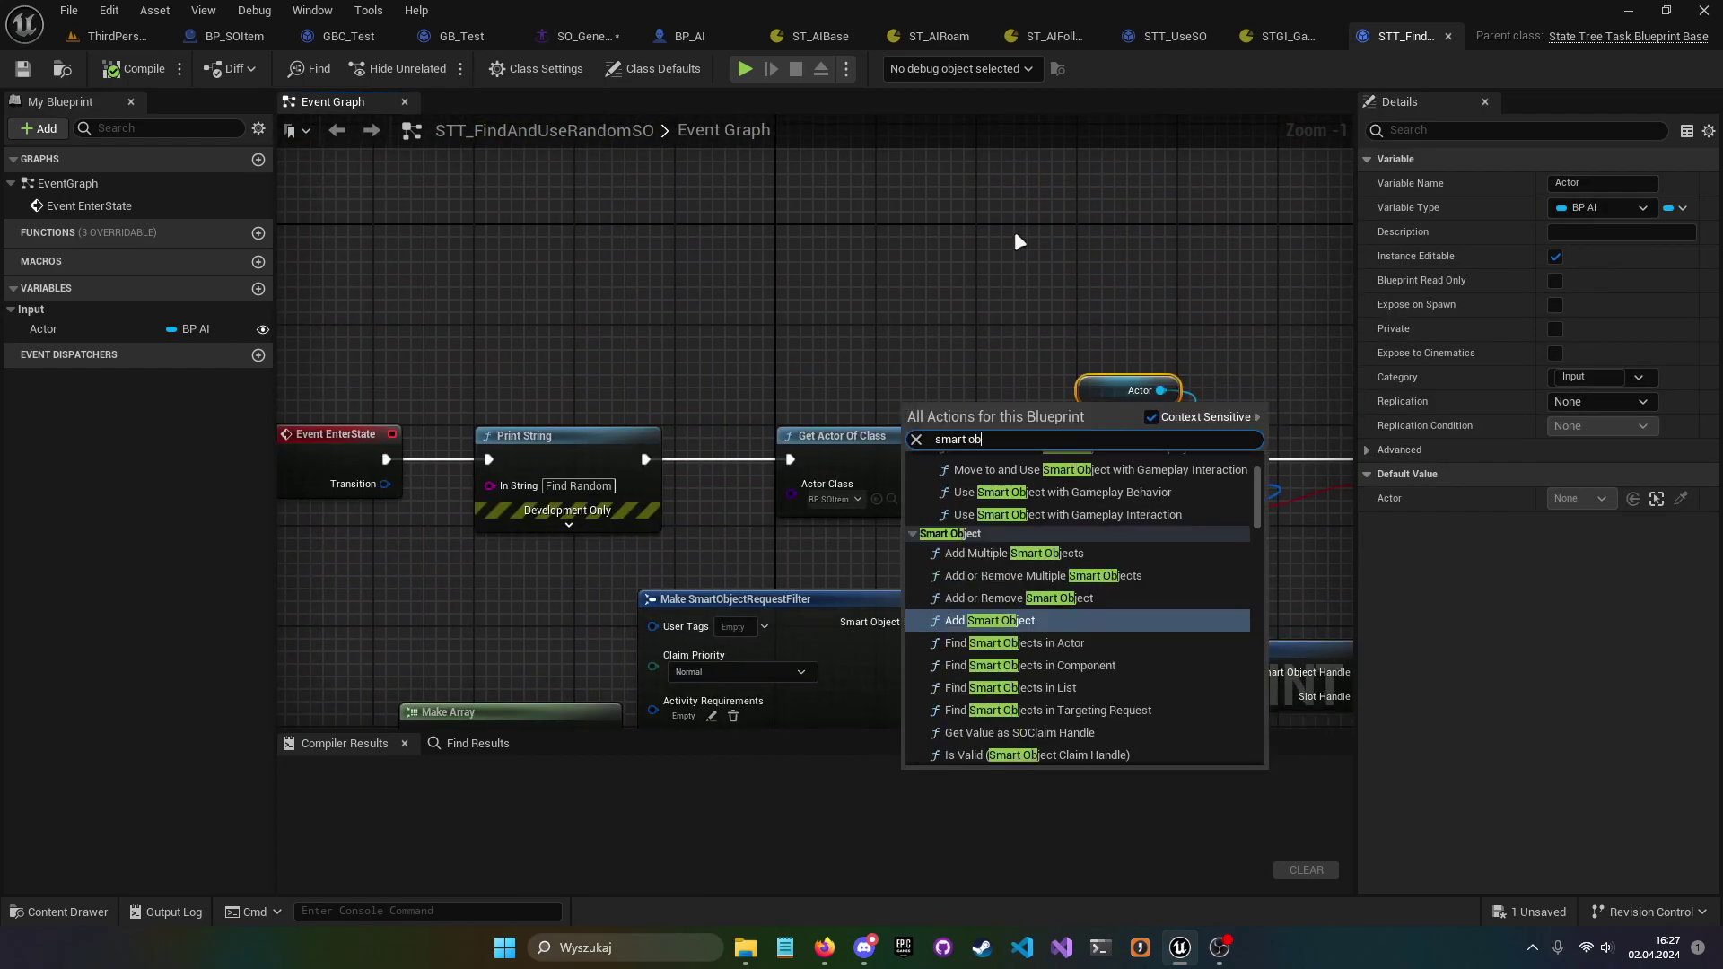
pyautogui.write('ject ')
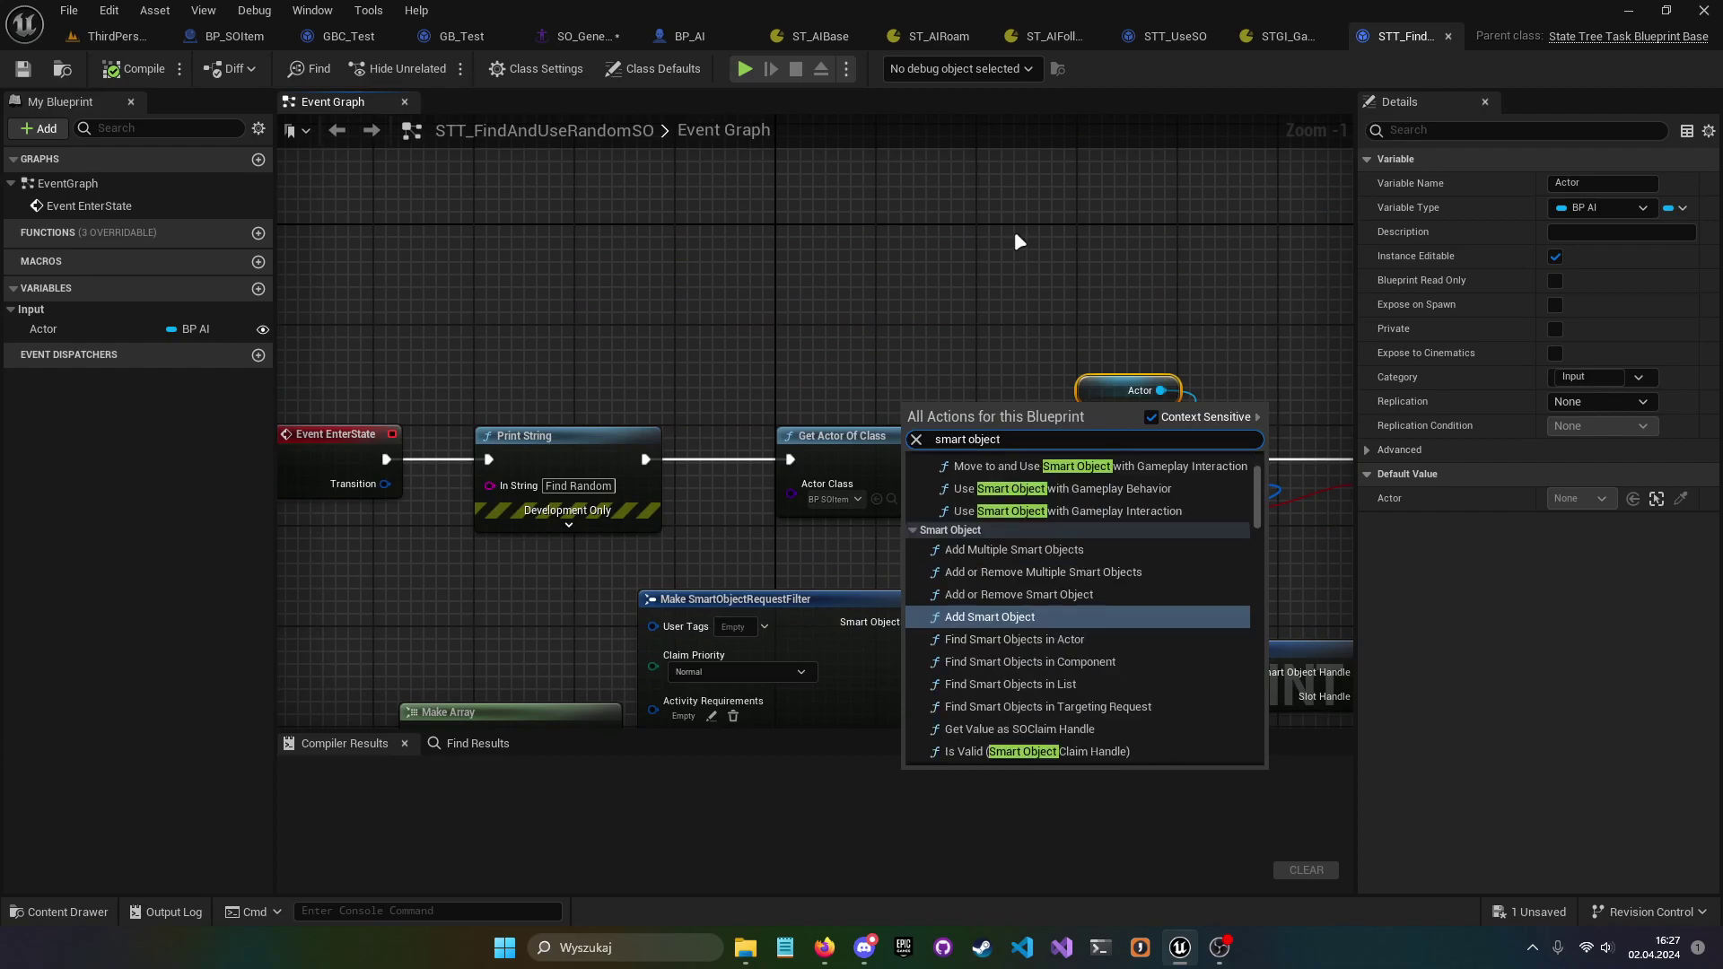
pyautogui.write('sub')
pyautogui.press('Return')
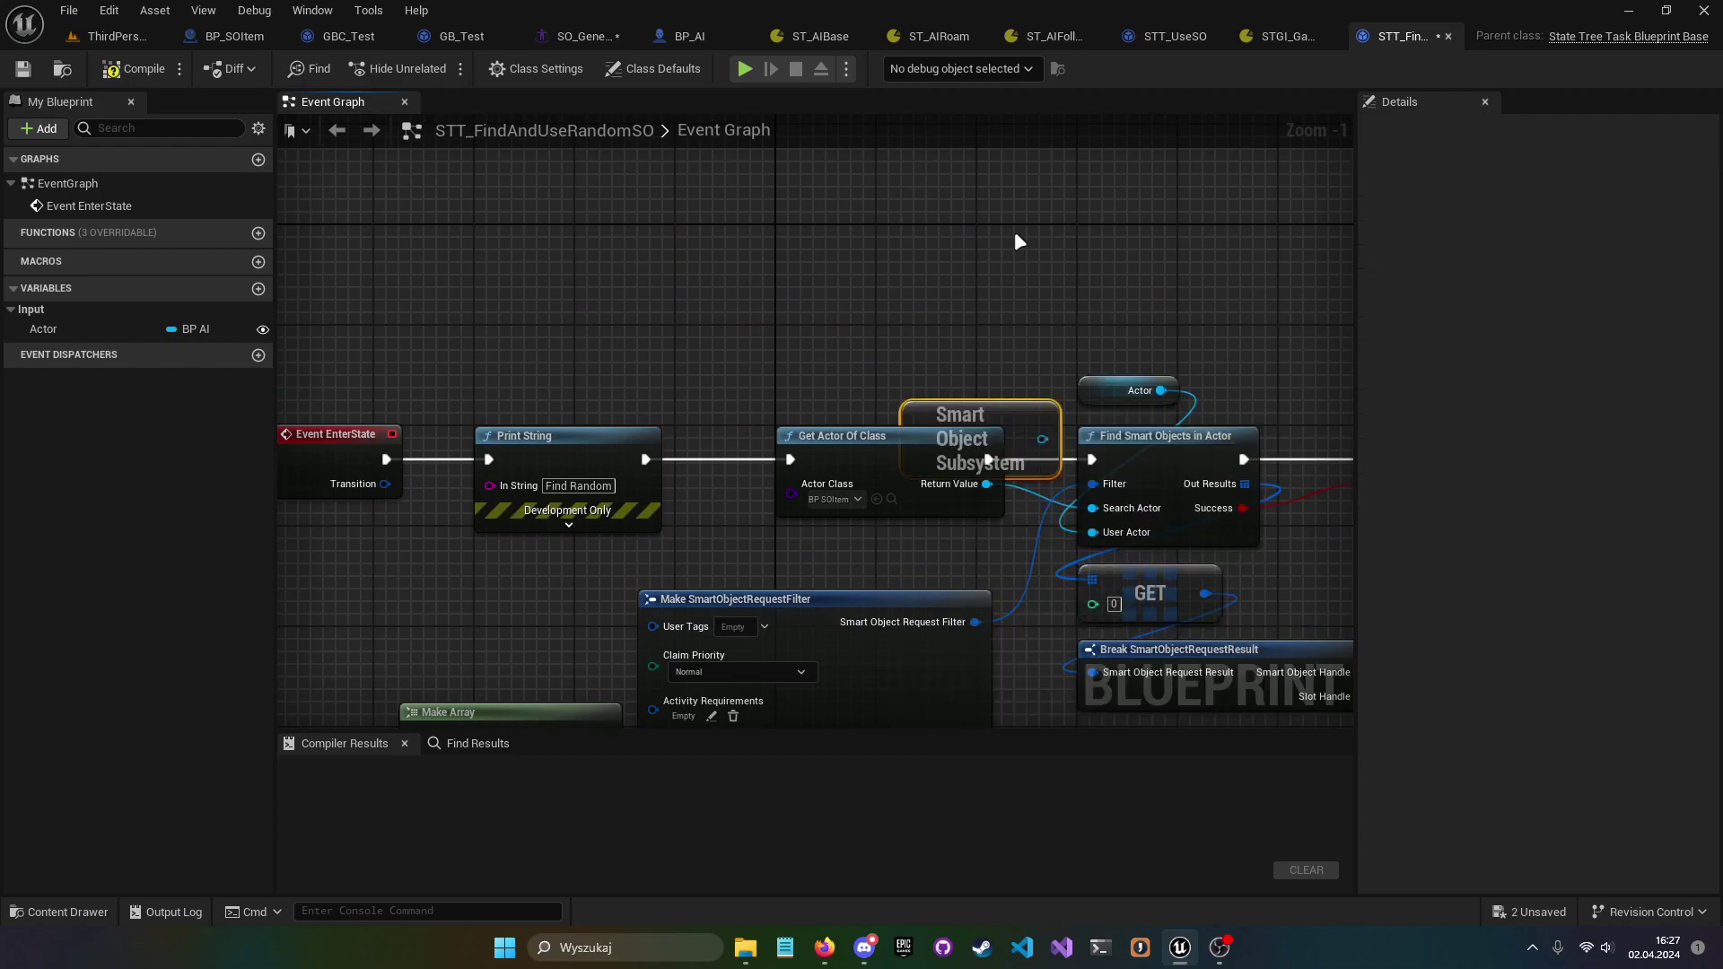
# - Move the Smart Object Subsystem node above the main chain and connect it to the Target of a new Find Smart Objects node
pyautogui.moveTo(1032, 418); pyautogui.dragTo(1034, 278)
pyautogui.write('find smart objects')
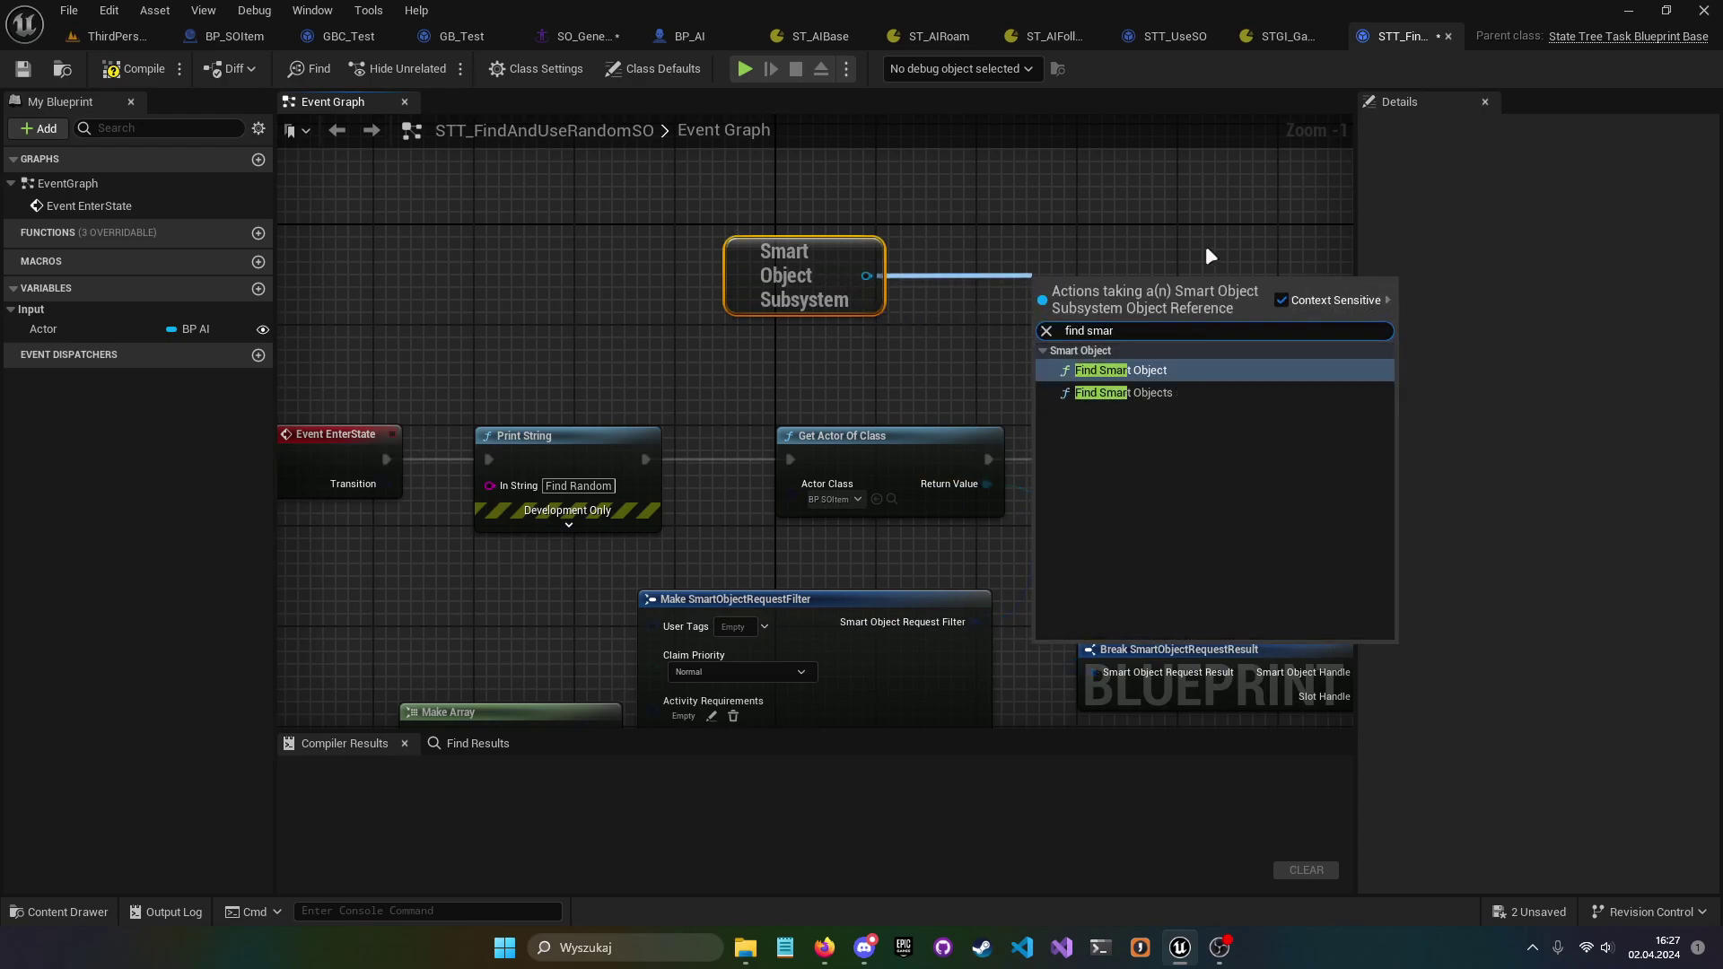
pyautogui.press('Return')
pyautogui.moveTo(1050, 289); pyautogui.dragTo(987, 214)
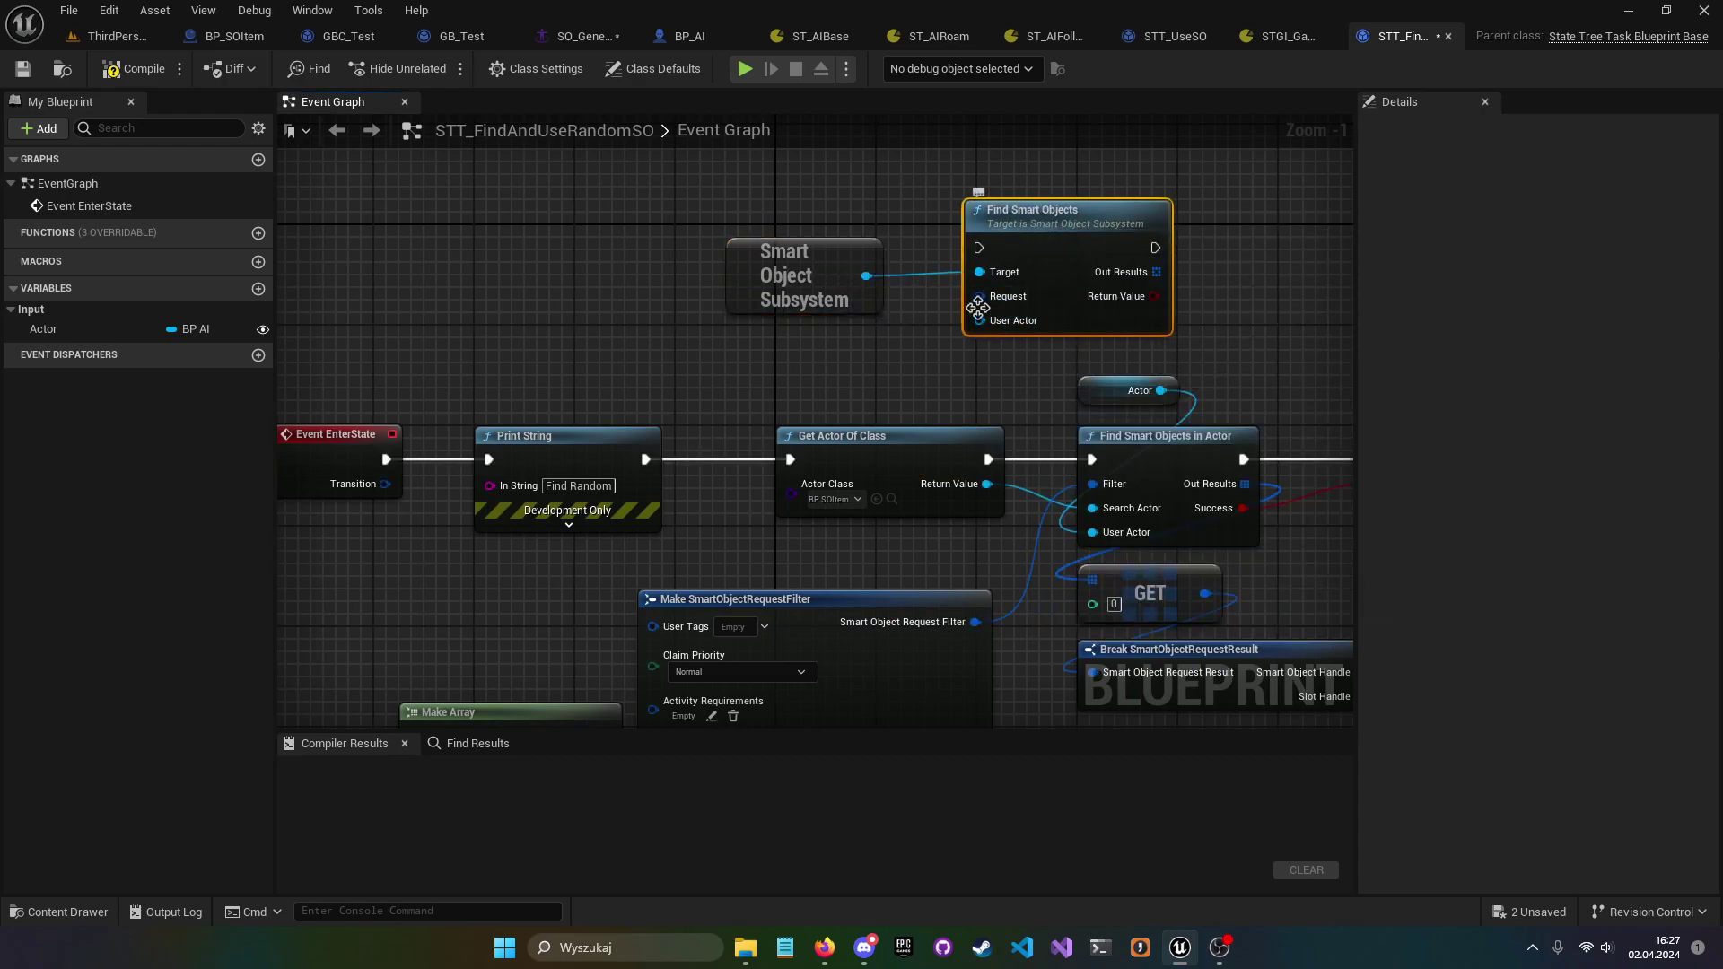
pyautogui.moveTo(885, 233); pyautogui.dragTo(1026, 294)
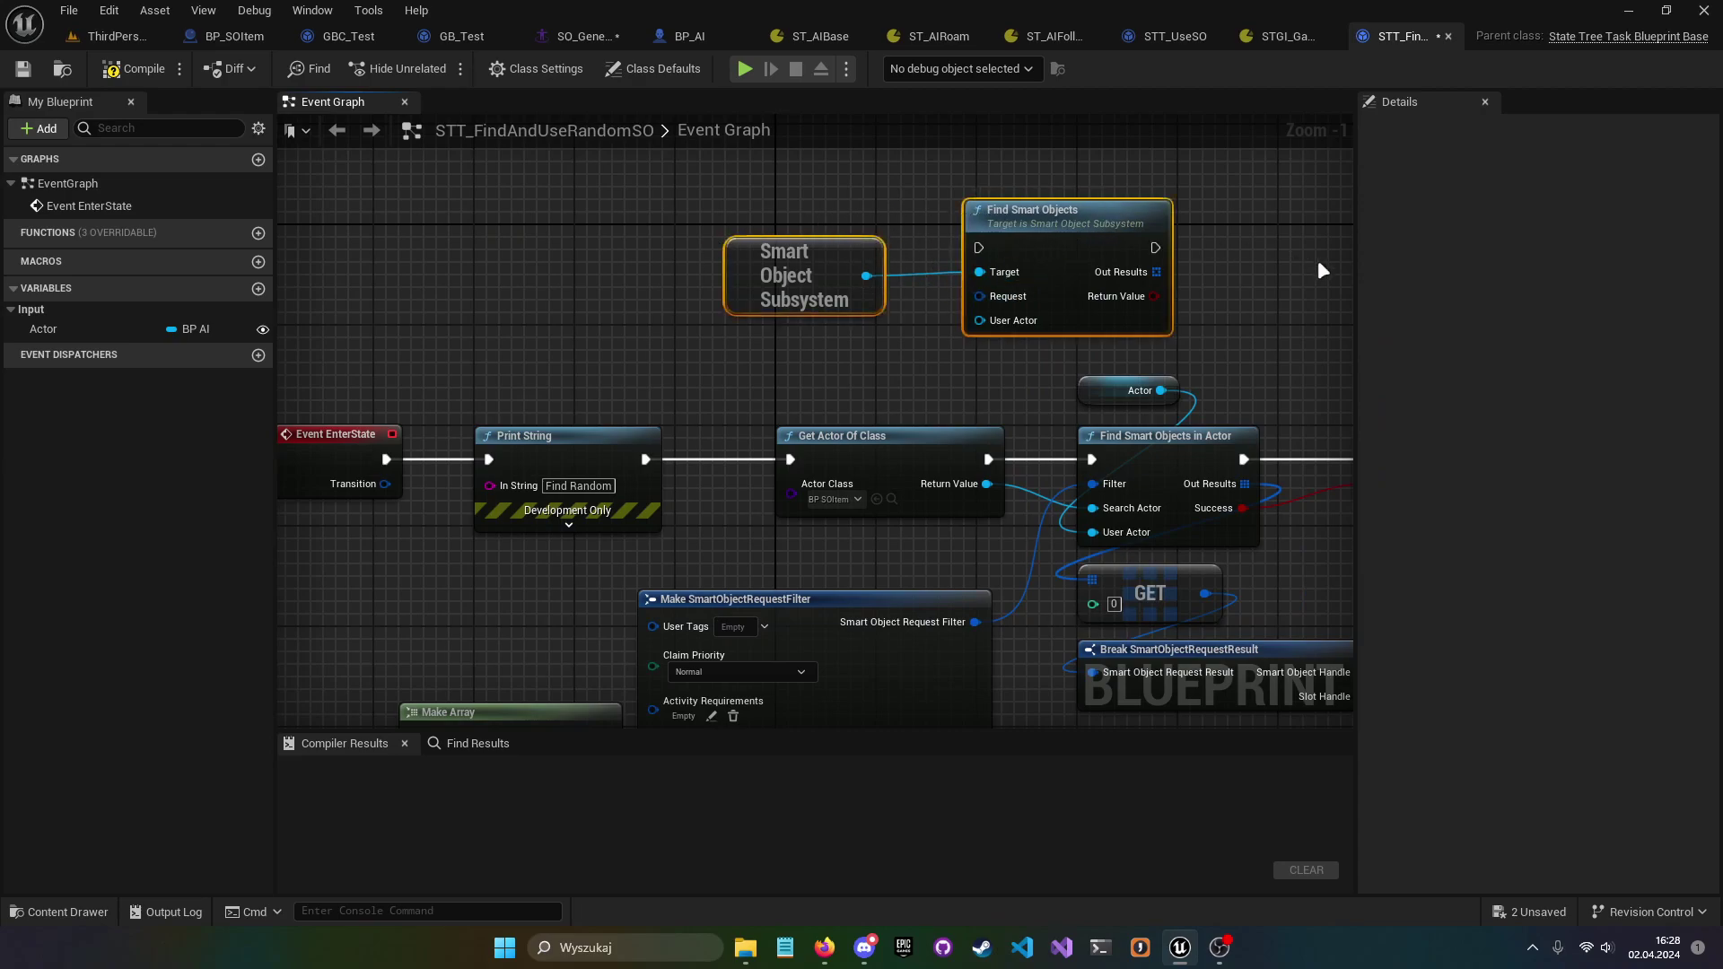
# - Delete the added Smart Object Subsystem and Find Smart Objects nodes, and review the chain from Find Smart Objects in Actor to Finish Task
pyautogui.moveTo(1242, 308); pyautogui.dragTo(1114, 364, button='right')
pyautogui.moveTo(946, 382); pyautogui.dragTo(843, 315, button='right')
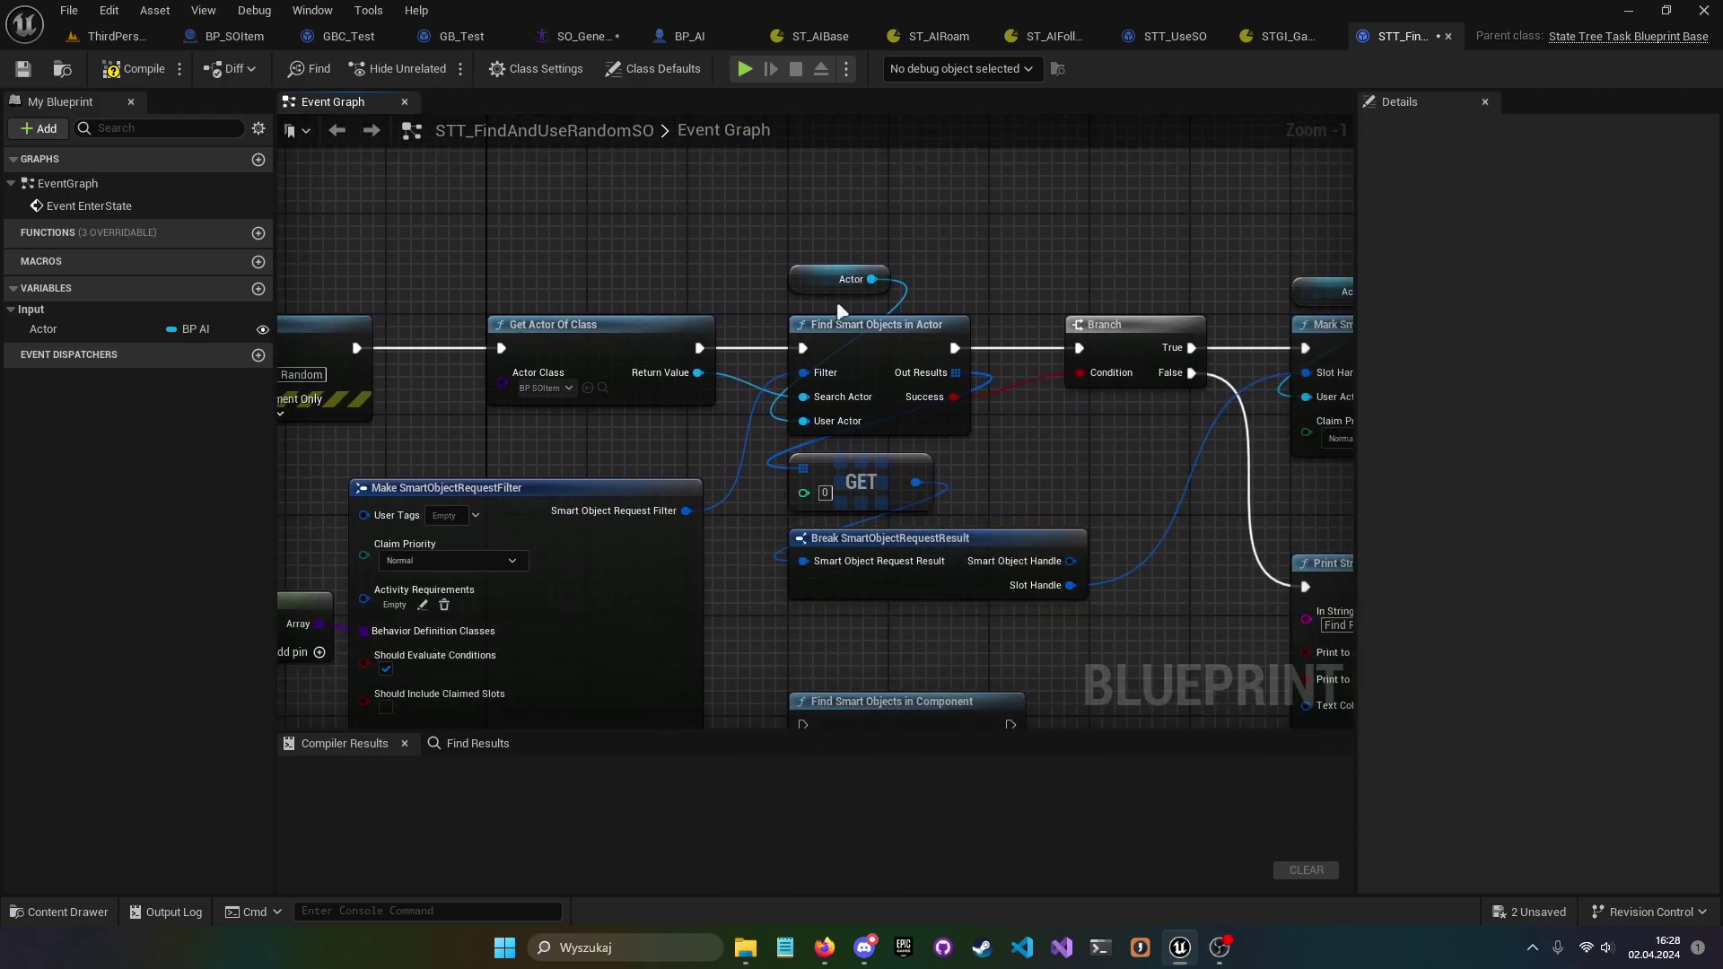
pyautogui.click(817, 283)
pyautogui.click(933, 325)
pyautogui.moveTo(1037, 371); pyautogui.dragTo(855, 283, button='right')
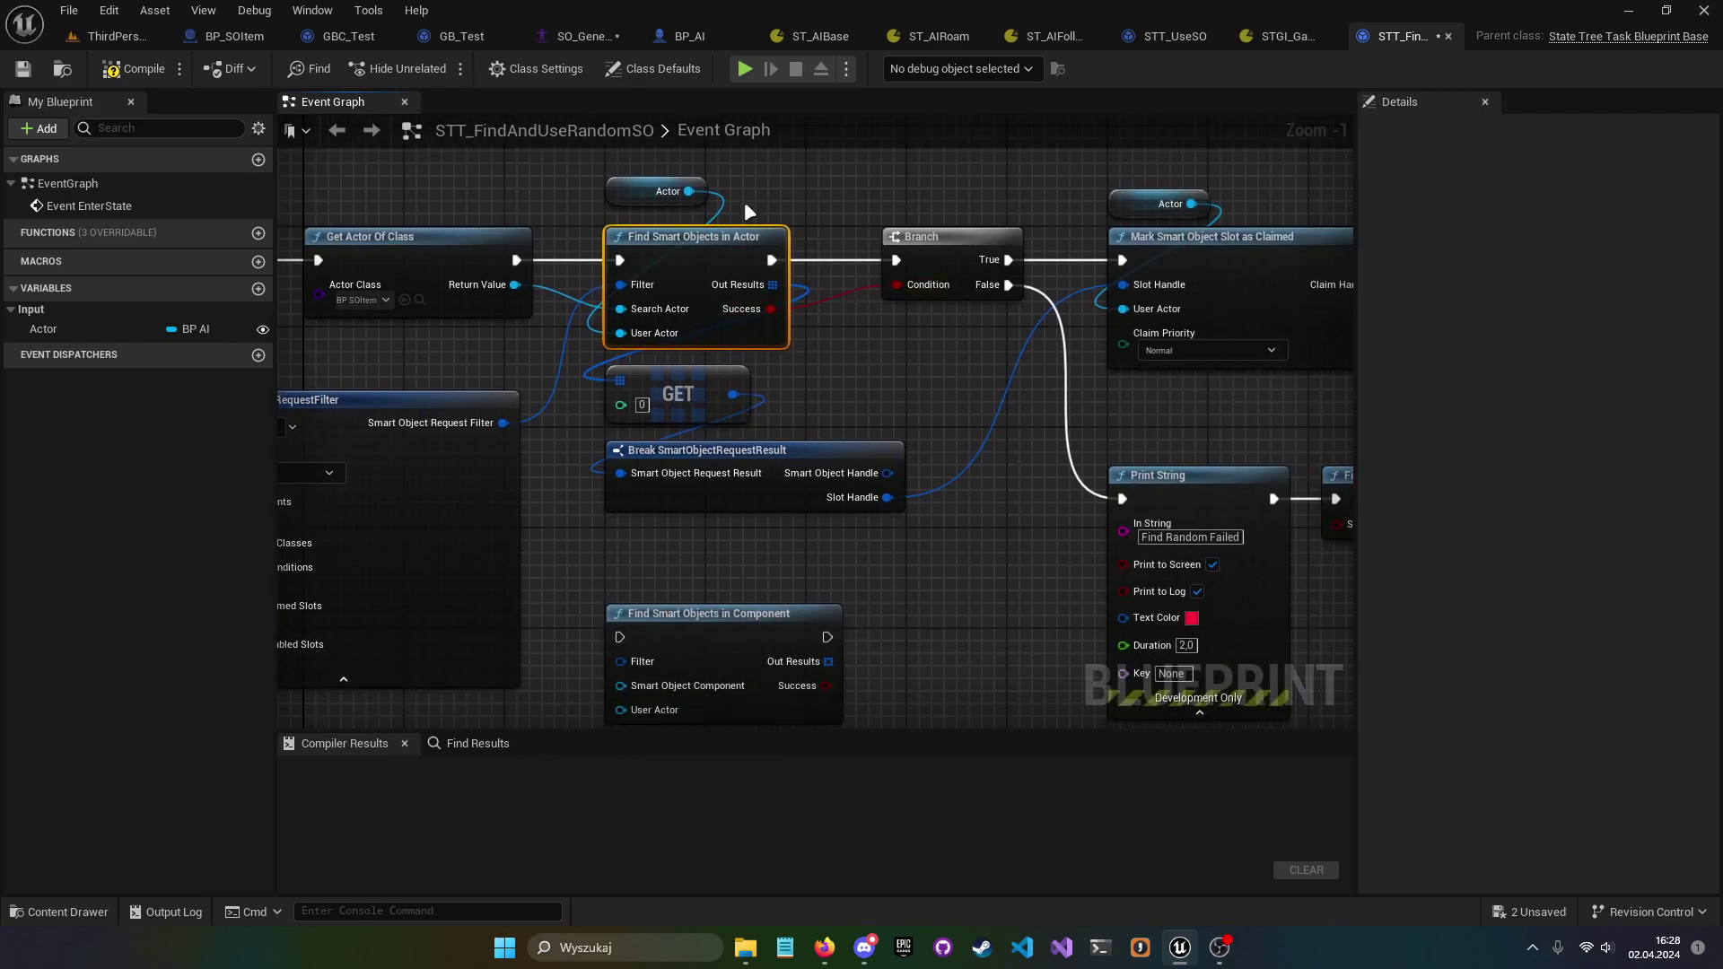
pyautogui.moveTo(937, 312); pyautogui.dragTo(580, 376, button='right')
pyautogui.click(938, 406)
pyautogui.moveTo(937, 406); pyautogui.dragTo(358, 425, button='right')
pyautogui.moveTo(819, 171); pyautogui.dragTo(590, 499)
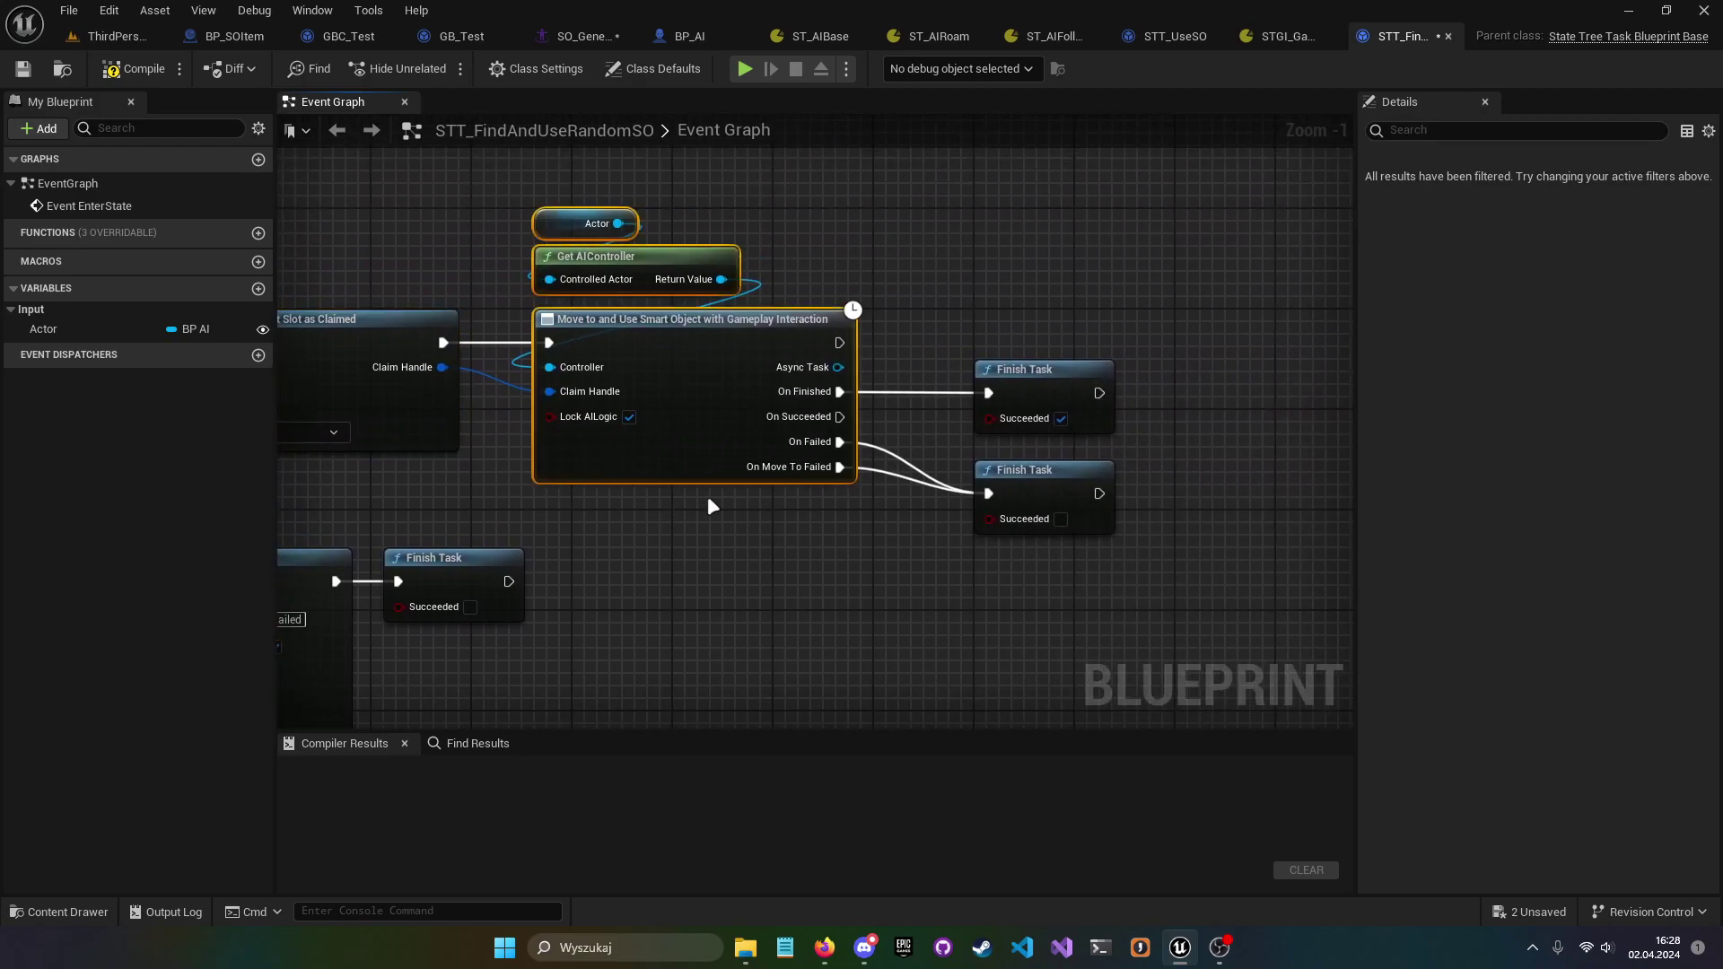
pyautogui.moveTo(831, 325); pyautogui.dragTo(1059, 99, button='right')
pyautogui.scroll(-3, 985, 397)
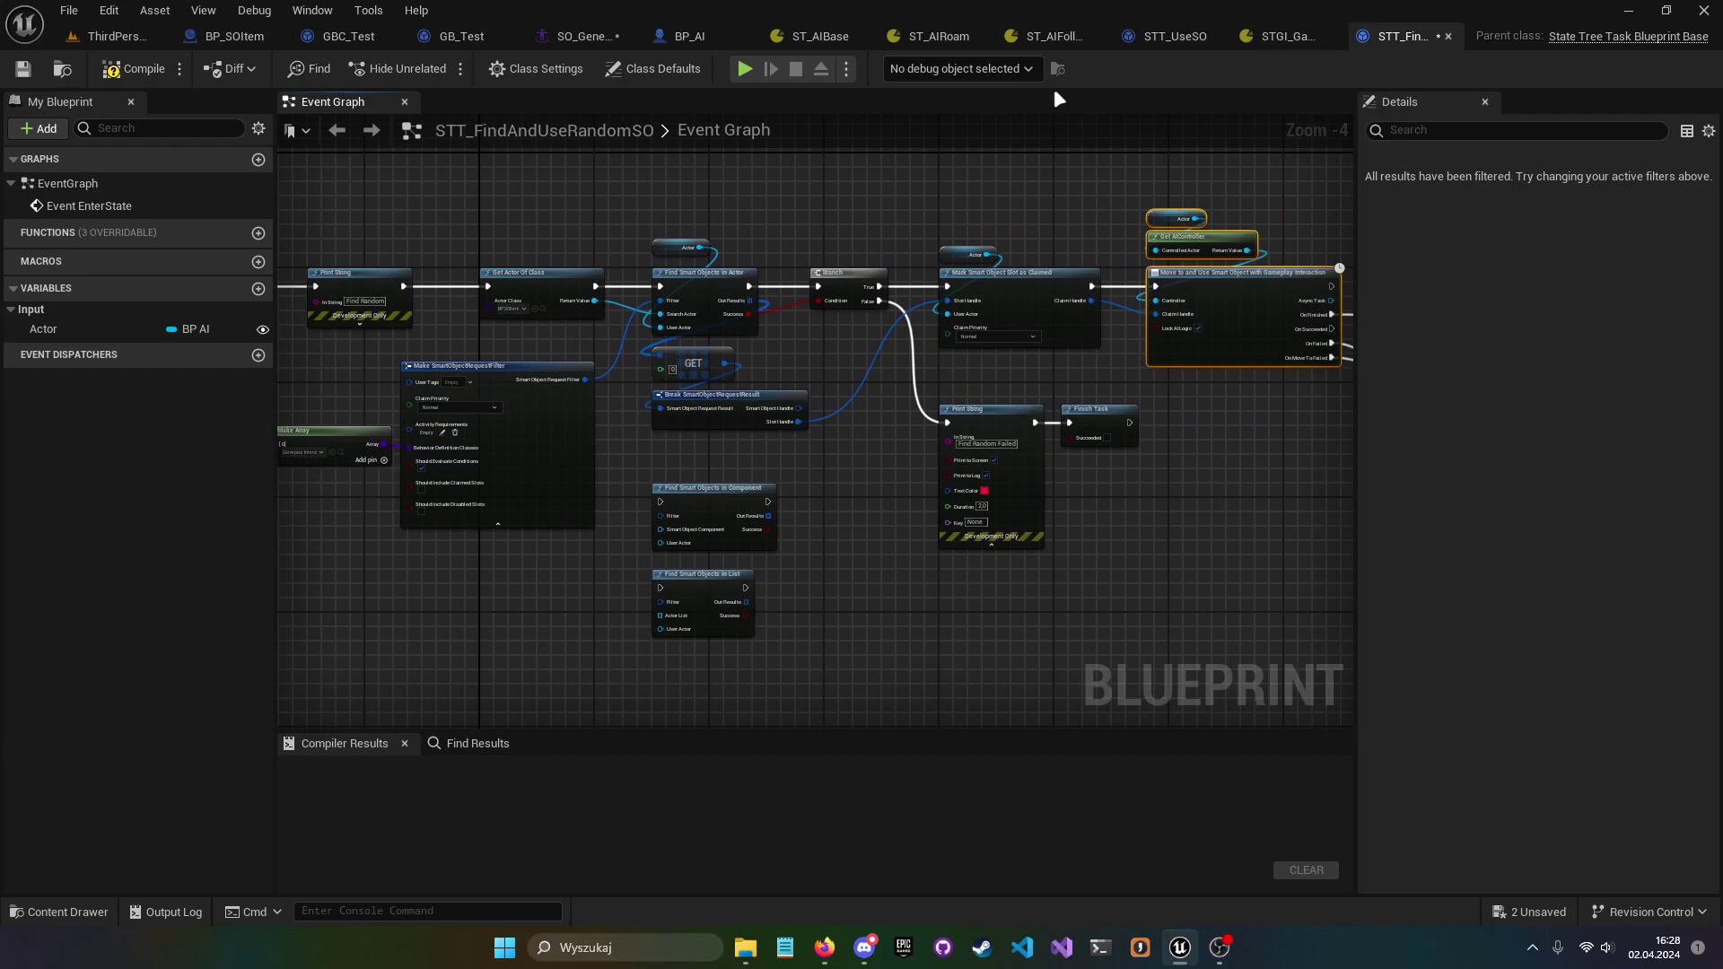
# - Compile the STT_FindAndUseRandomSO task blueprint and close it
pyautogui.click(133, 68)
pyautogui.moveTo(1089, 183); pyautogui.dragTo(1346, 187, button='right')
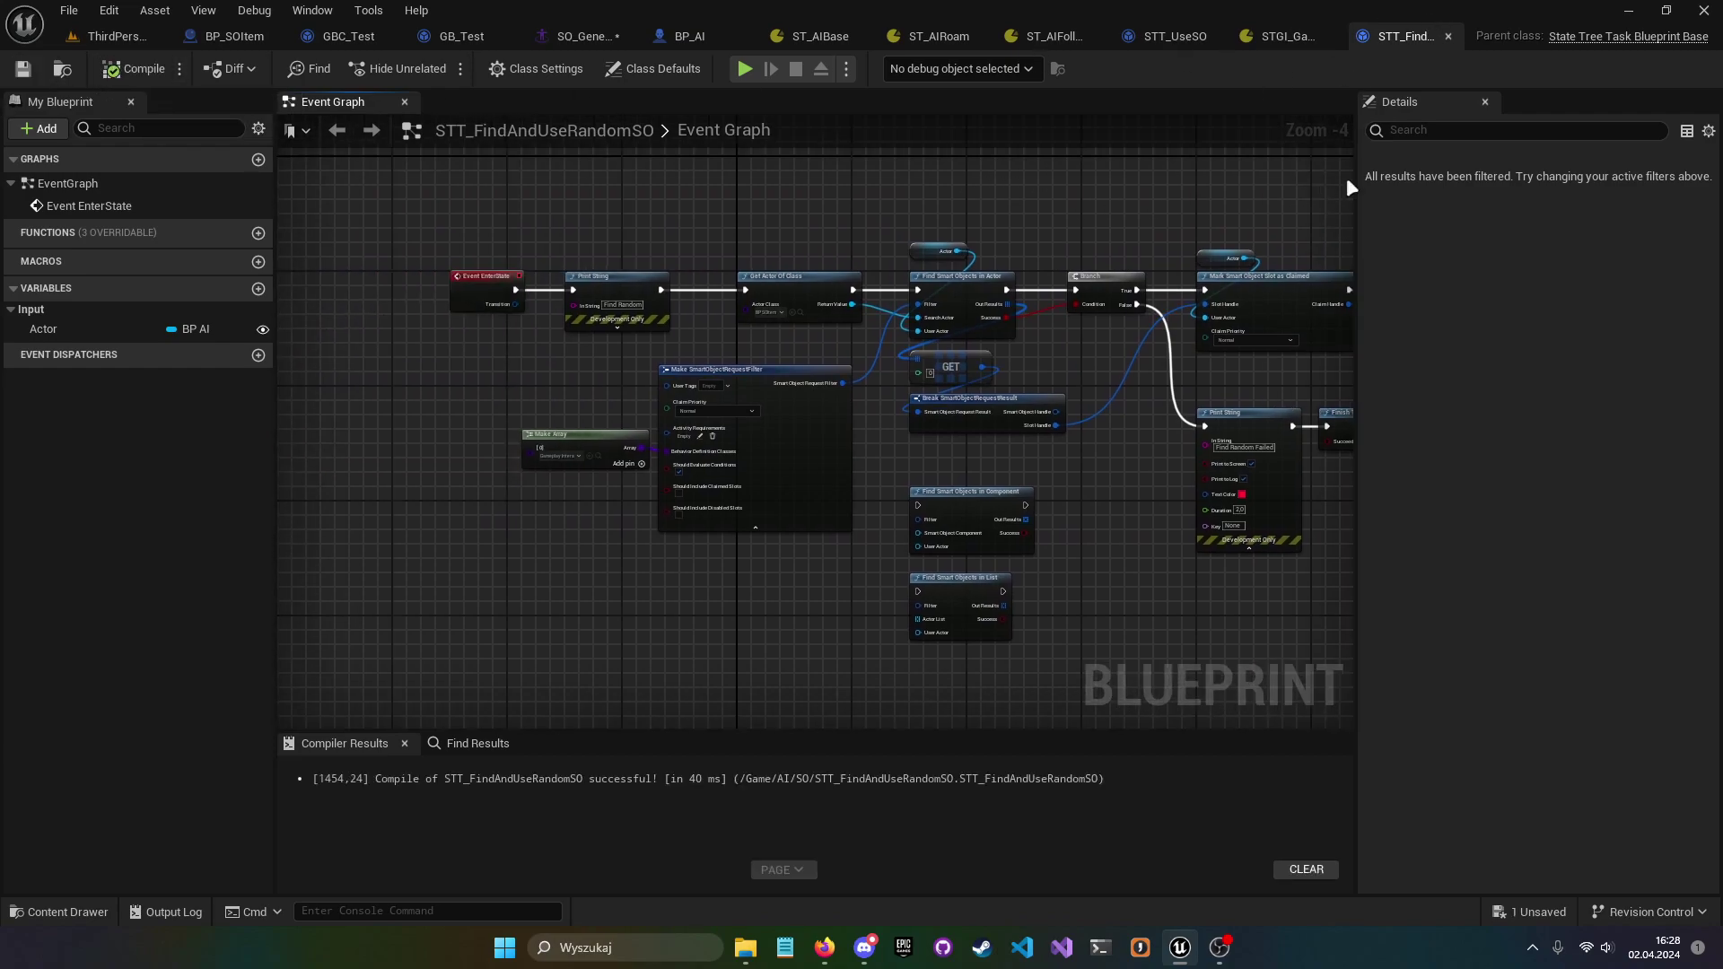
pyautogui.click(1448, 36)
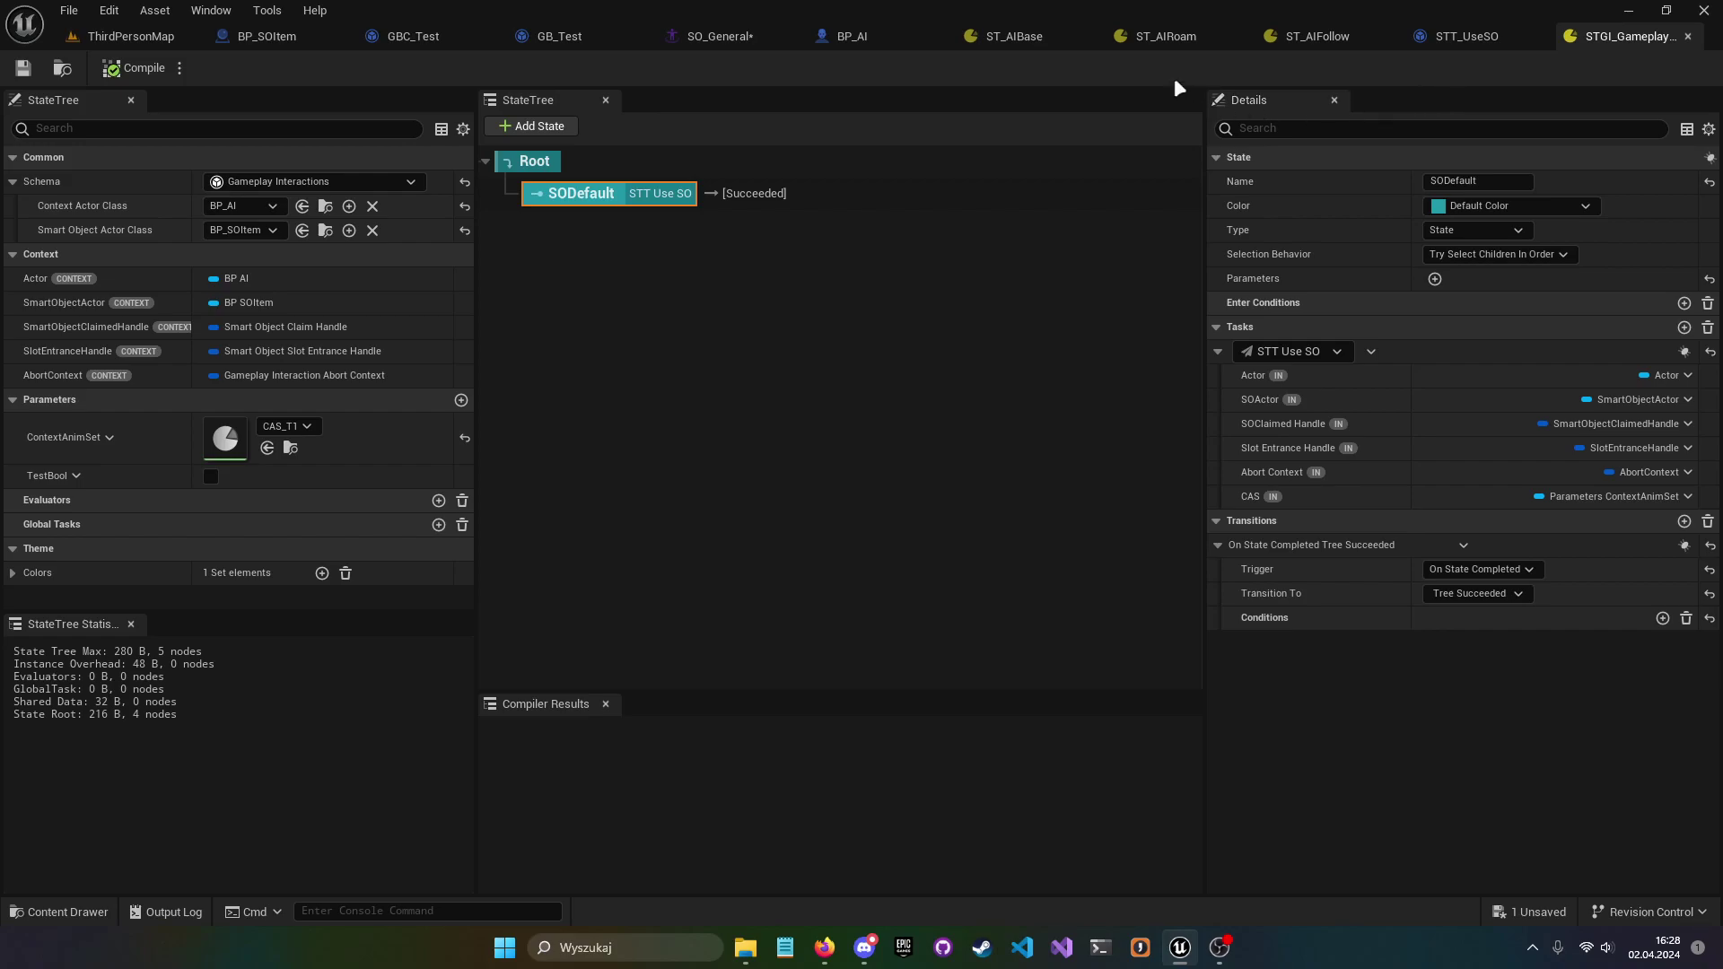
# - Review ST_AIRoam, STGI_GameplayInteraction, SO_General's behavior definition and the Play Montage logic in STT_UseSO, and close STT_UseSO
pyautogui.click(1165, 36)
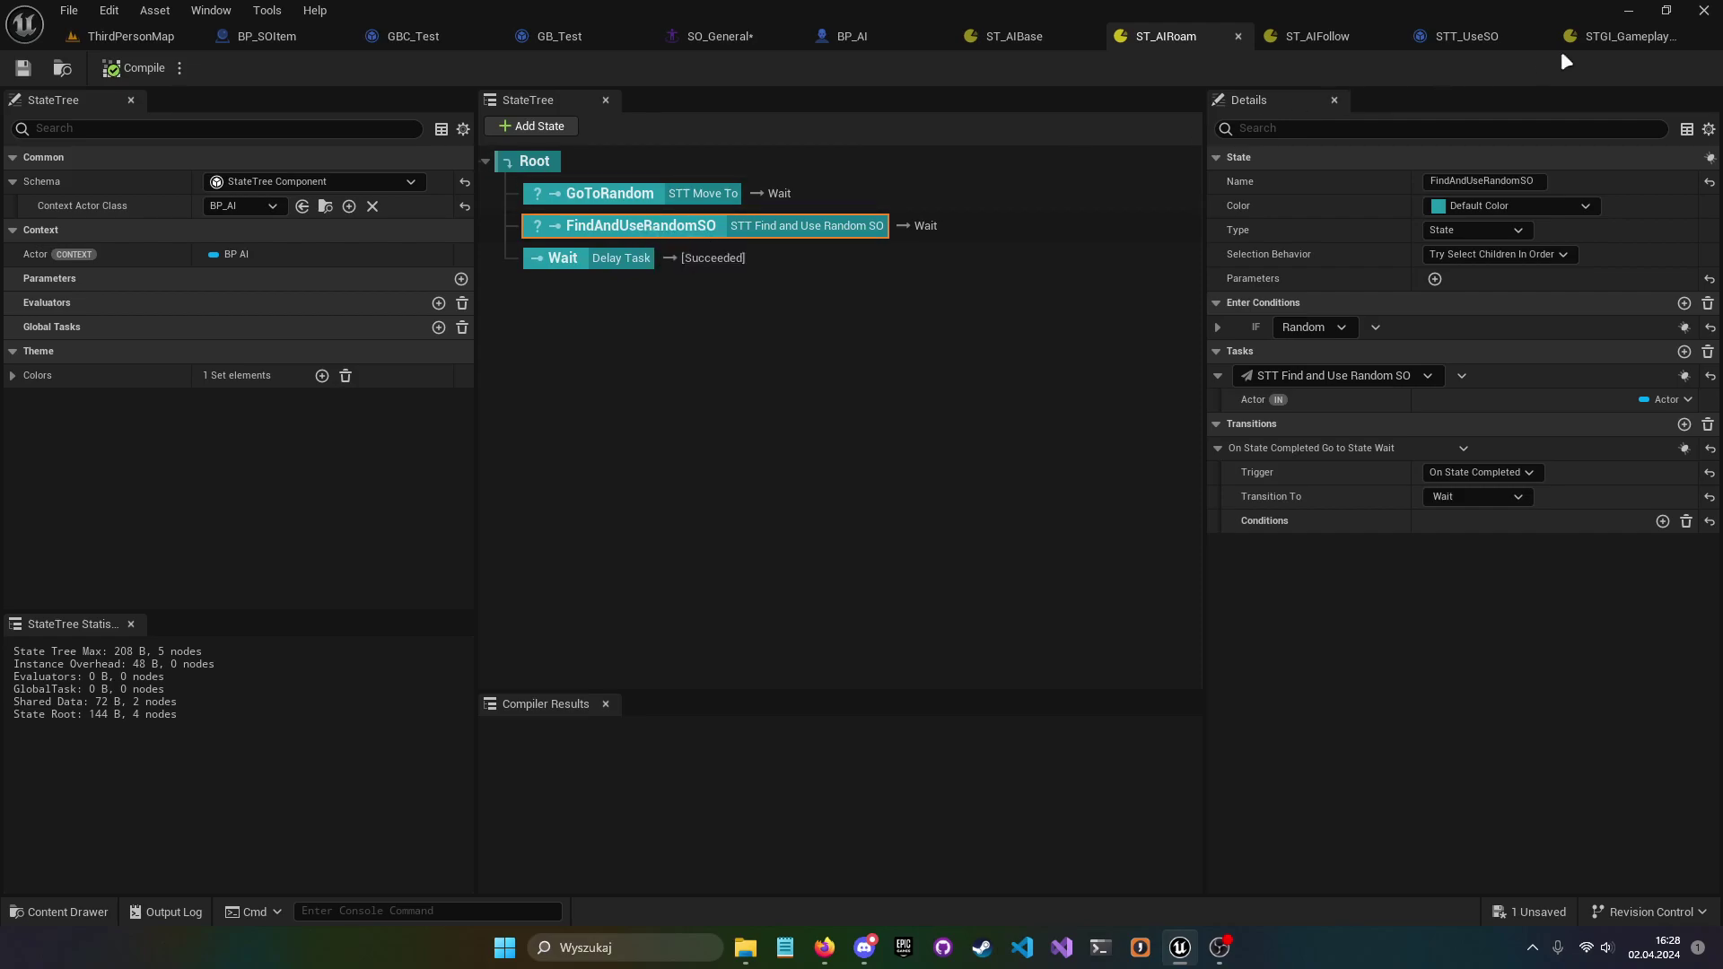
pyautogui.click(1620, 36)
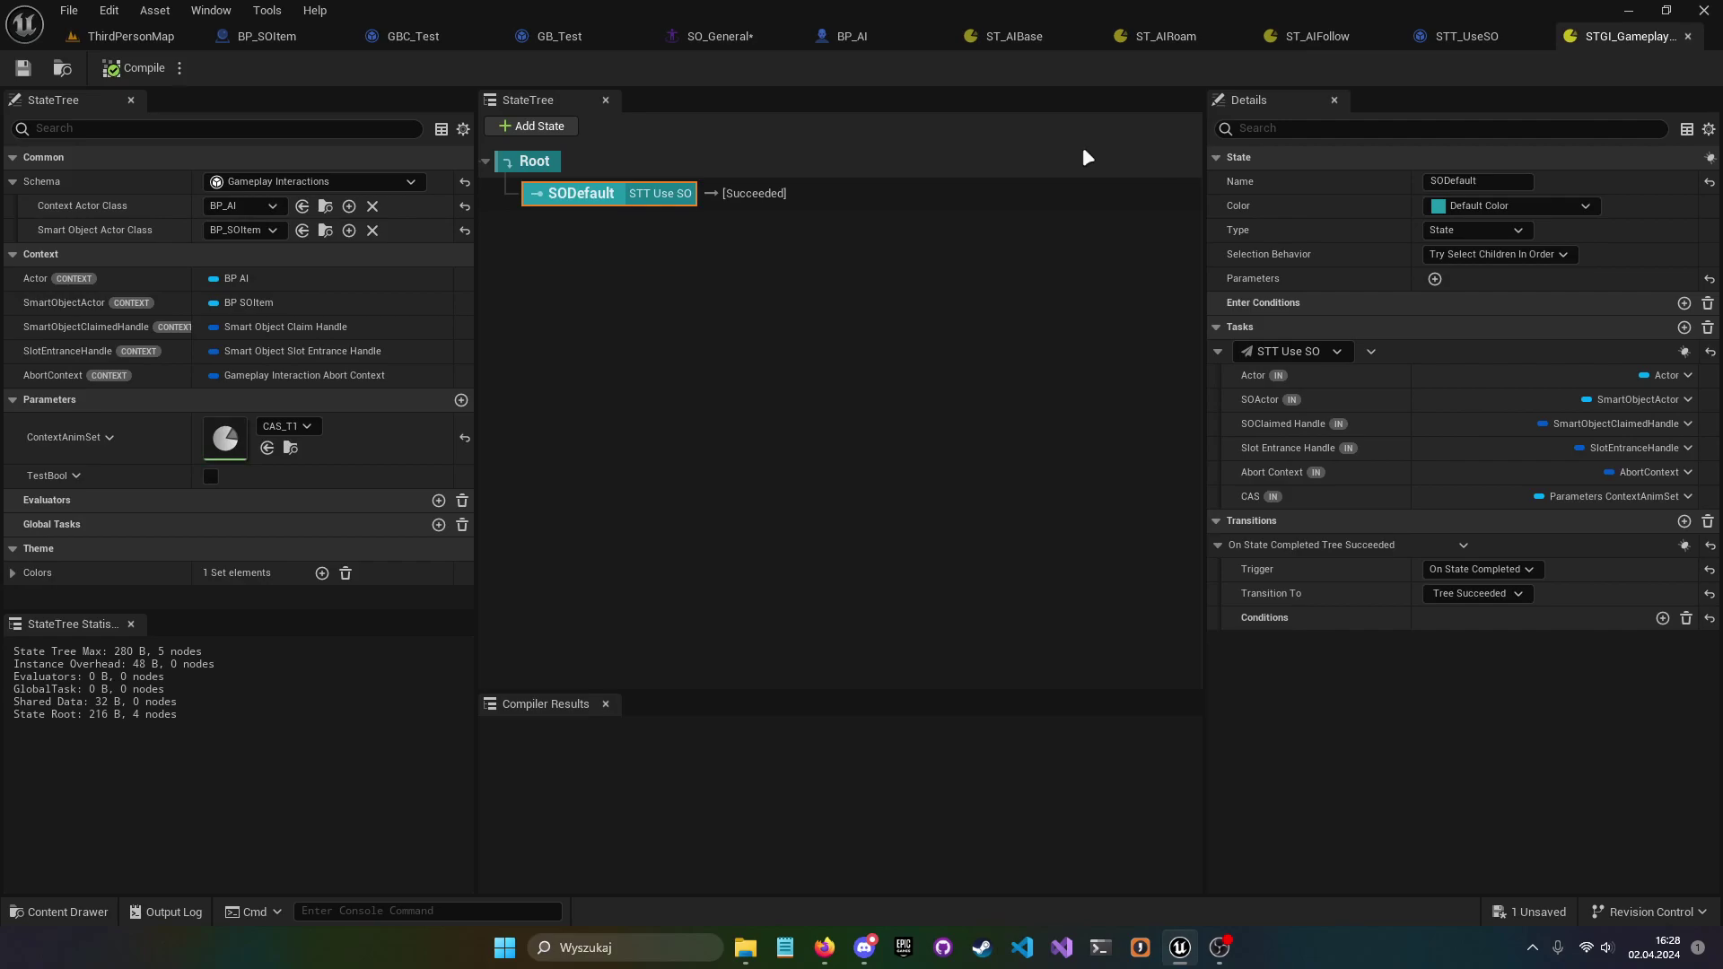
pyautogui.click(727, 38)
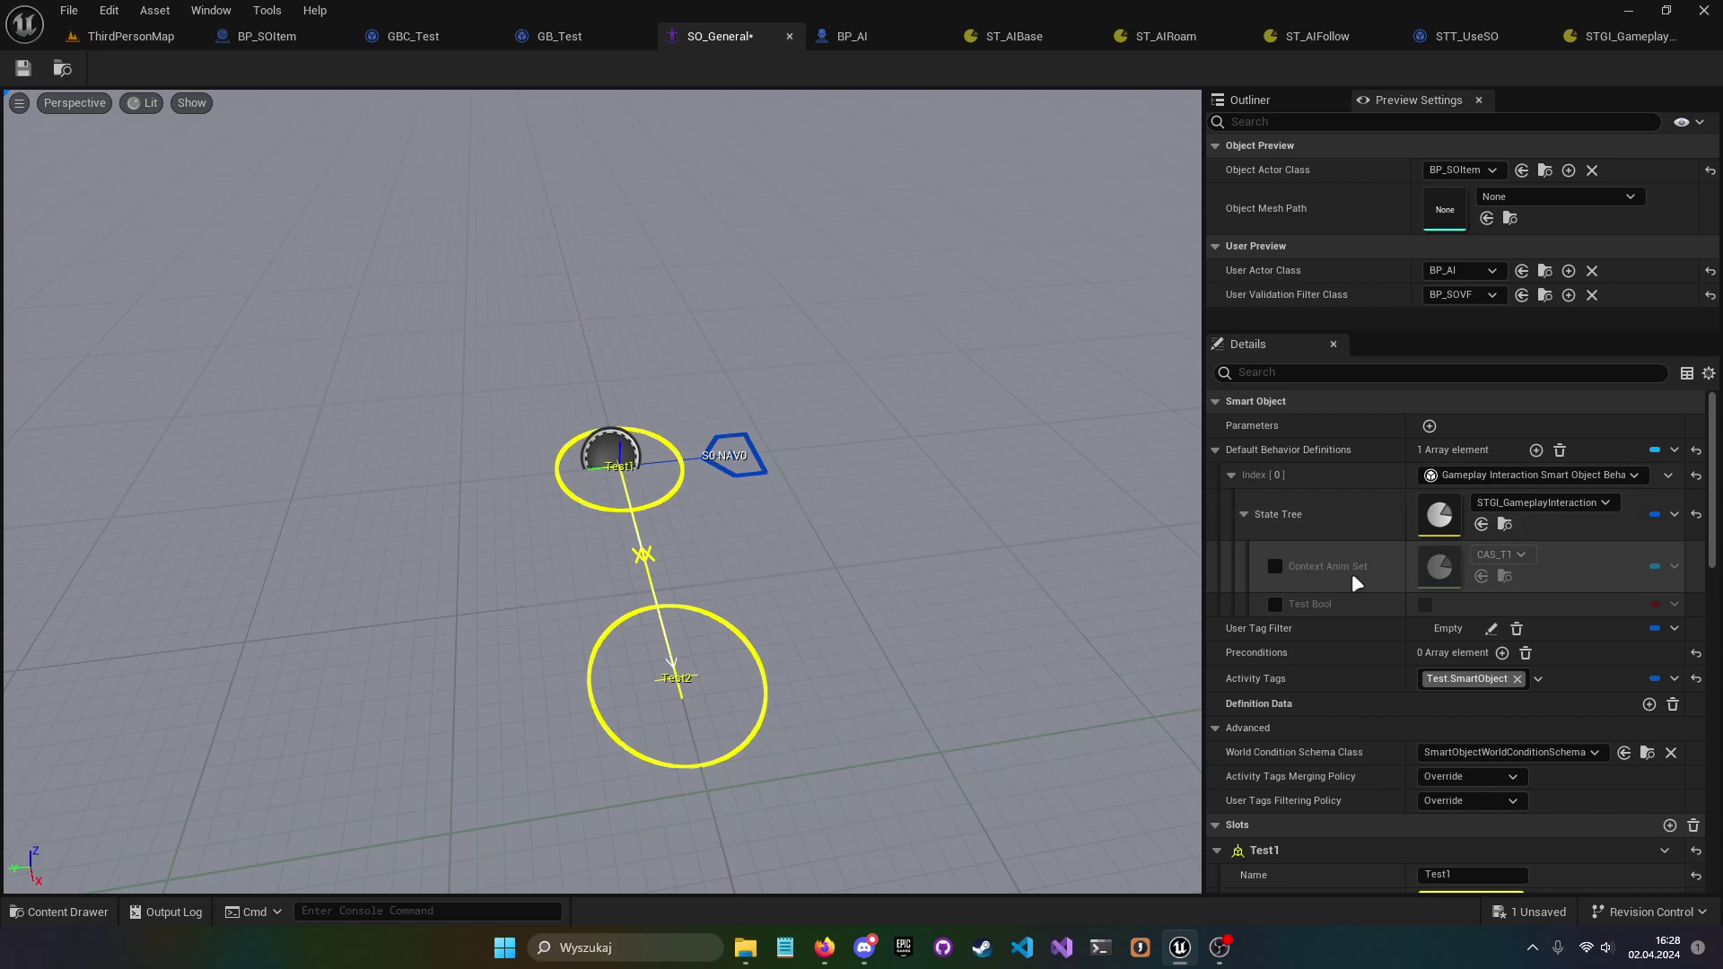
pyautogui.click(1620, 36)
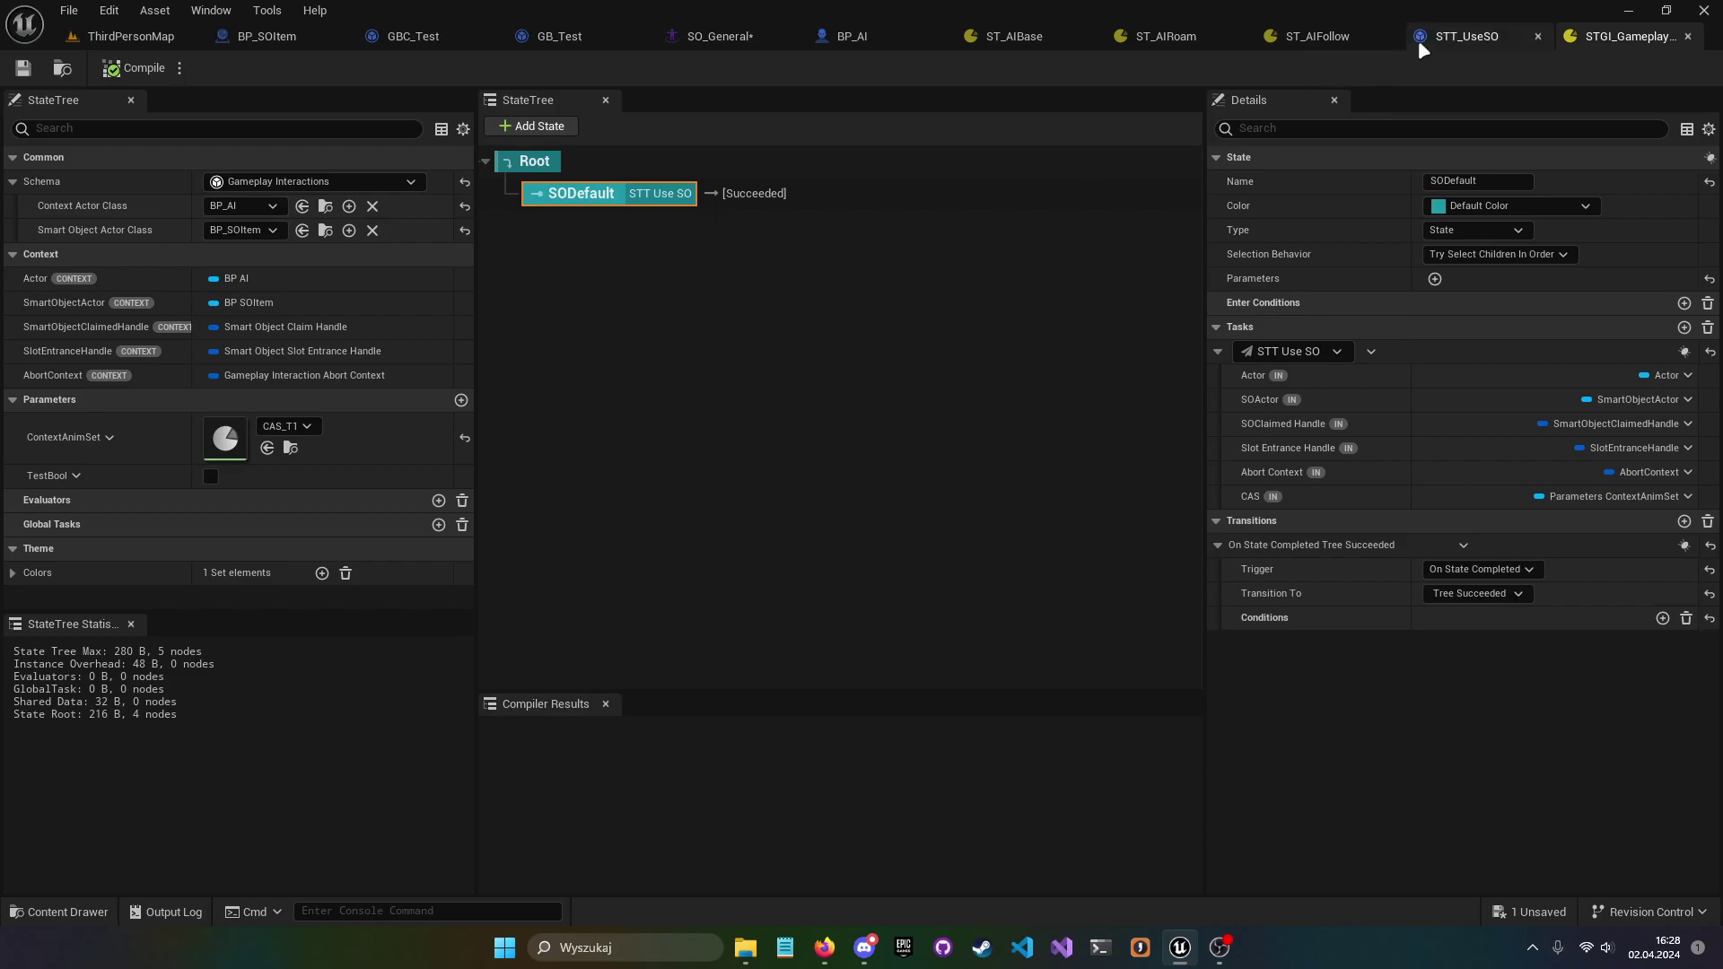
pyautogui.click(1445, 36)
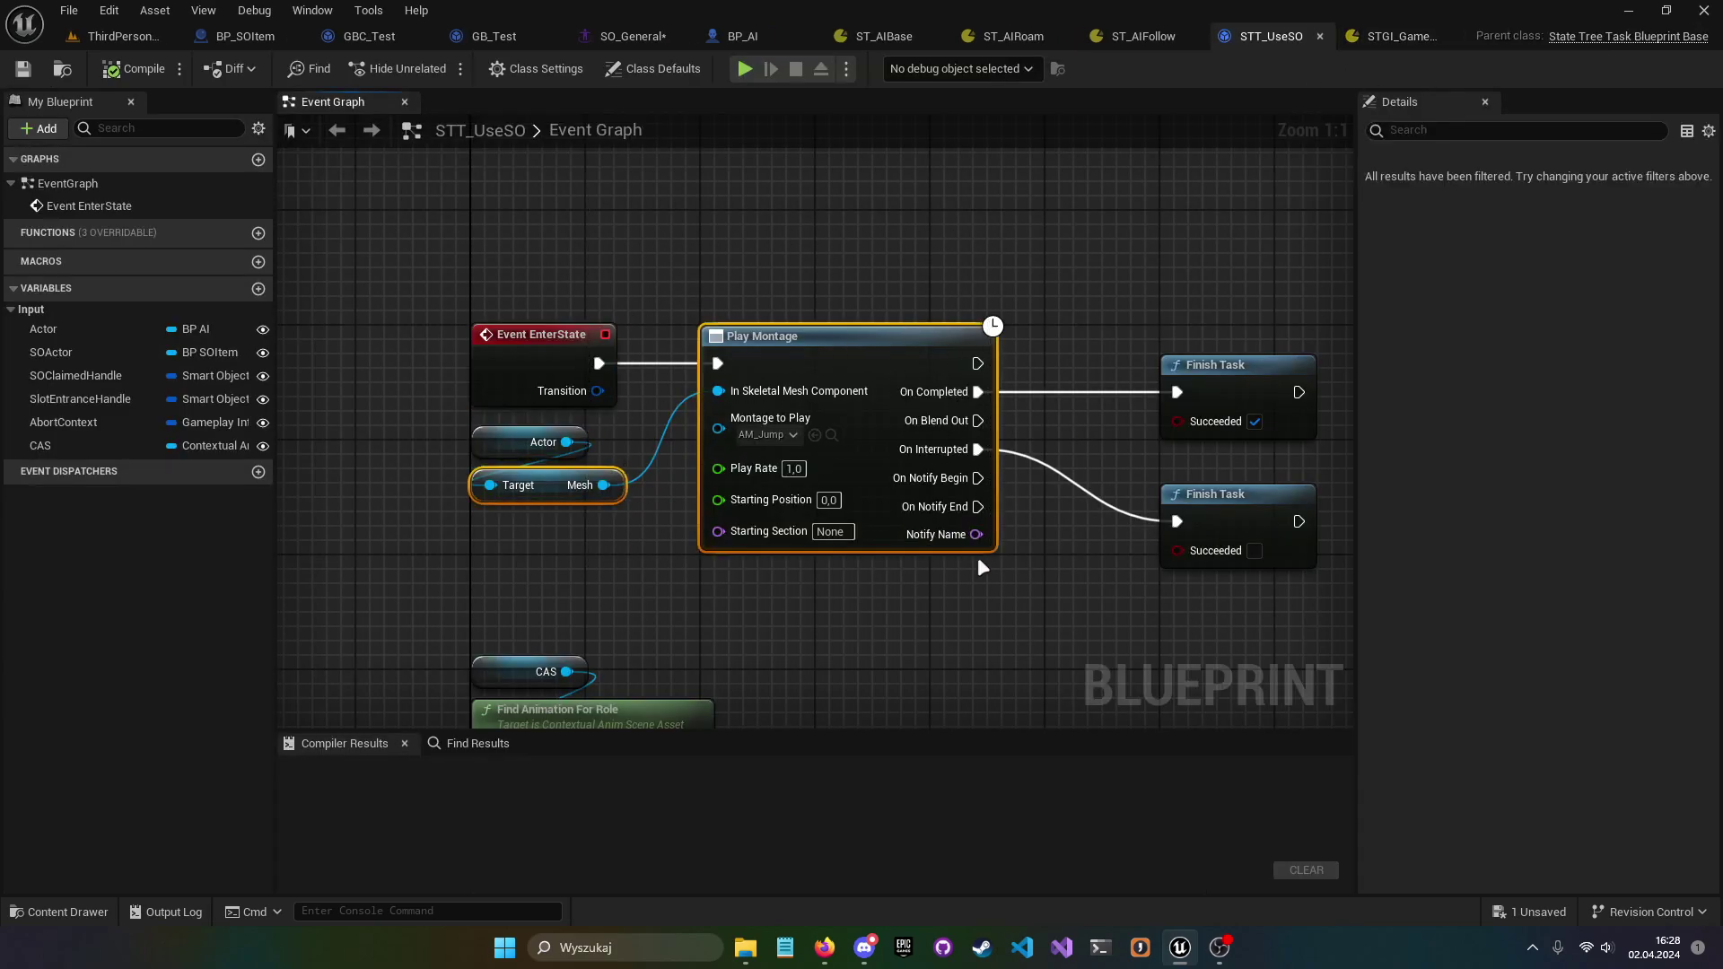
pyautogui.click(1320, 37)
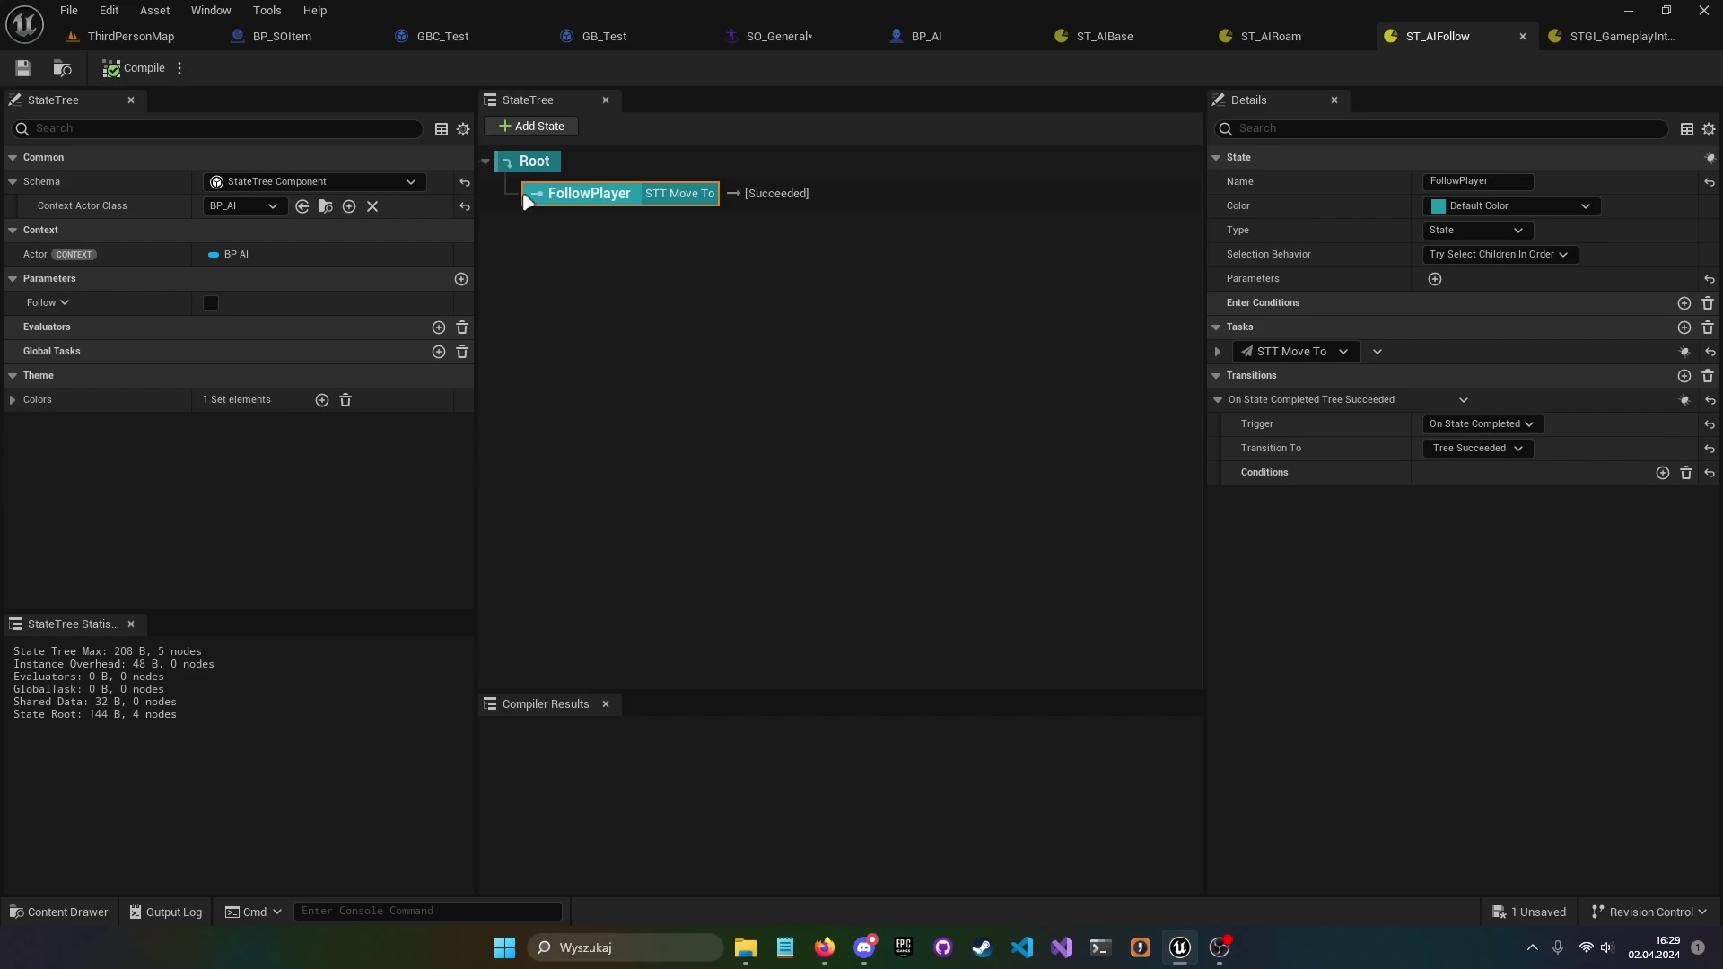
# - Add a state named GoBack under Root in the ST_AIFollow state tree
pyautogui.click(530, 162)
pyautogui.click(536, 125)
pyautogui.click(610, 258)
pyautogui.click(561, 225)
pyautogui.press('F2')
pyautogui.write('GoBack')
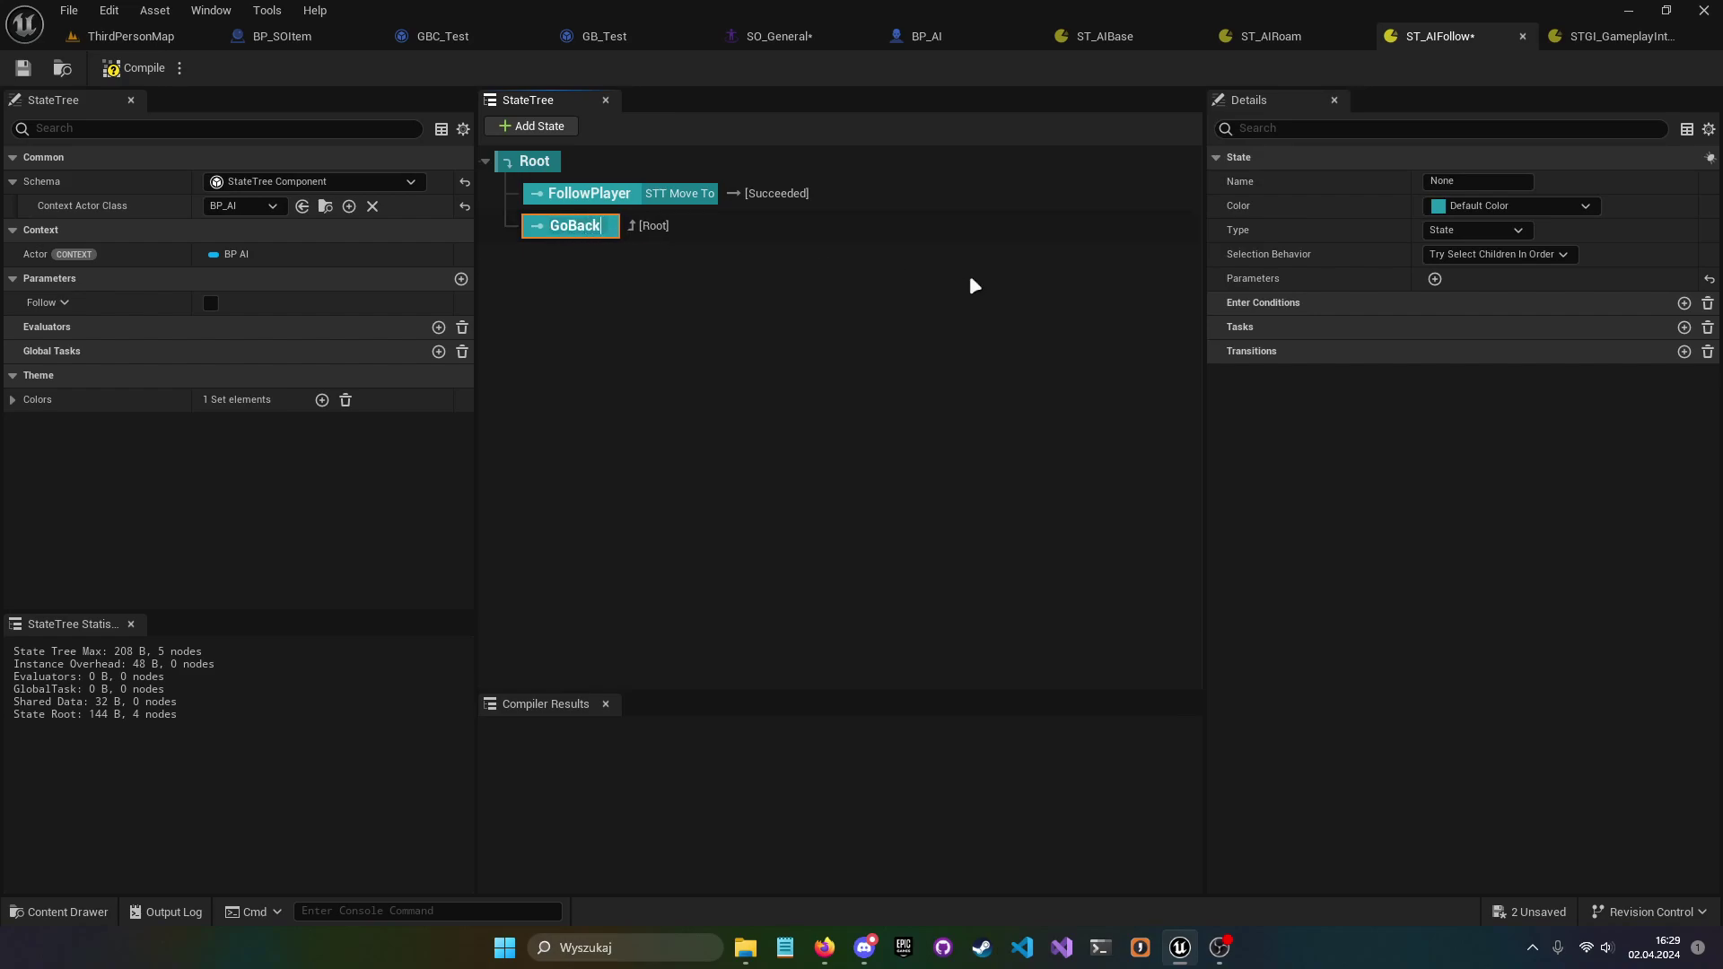
pyautogui.press('Return')
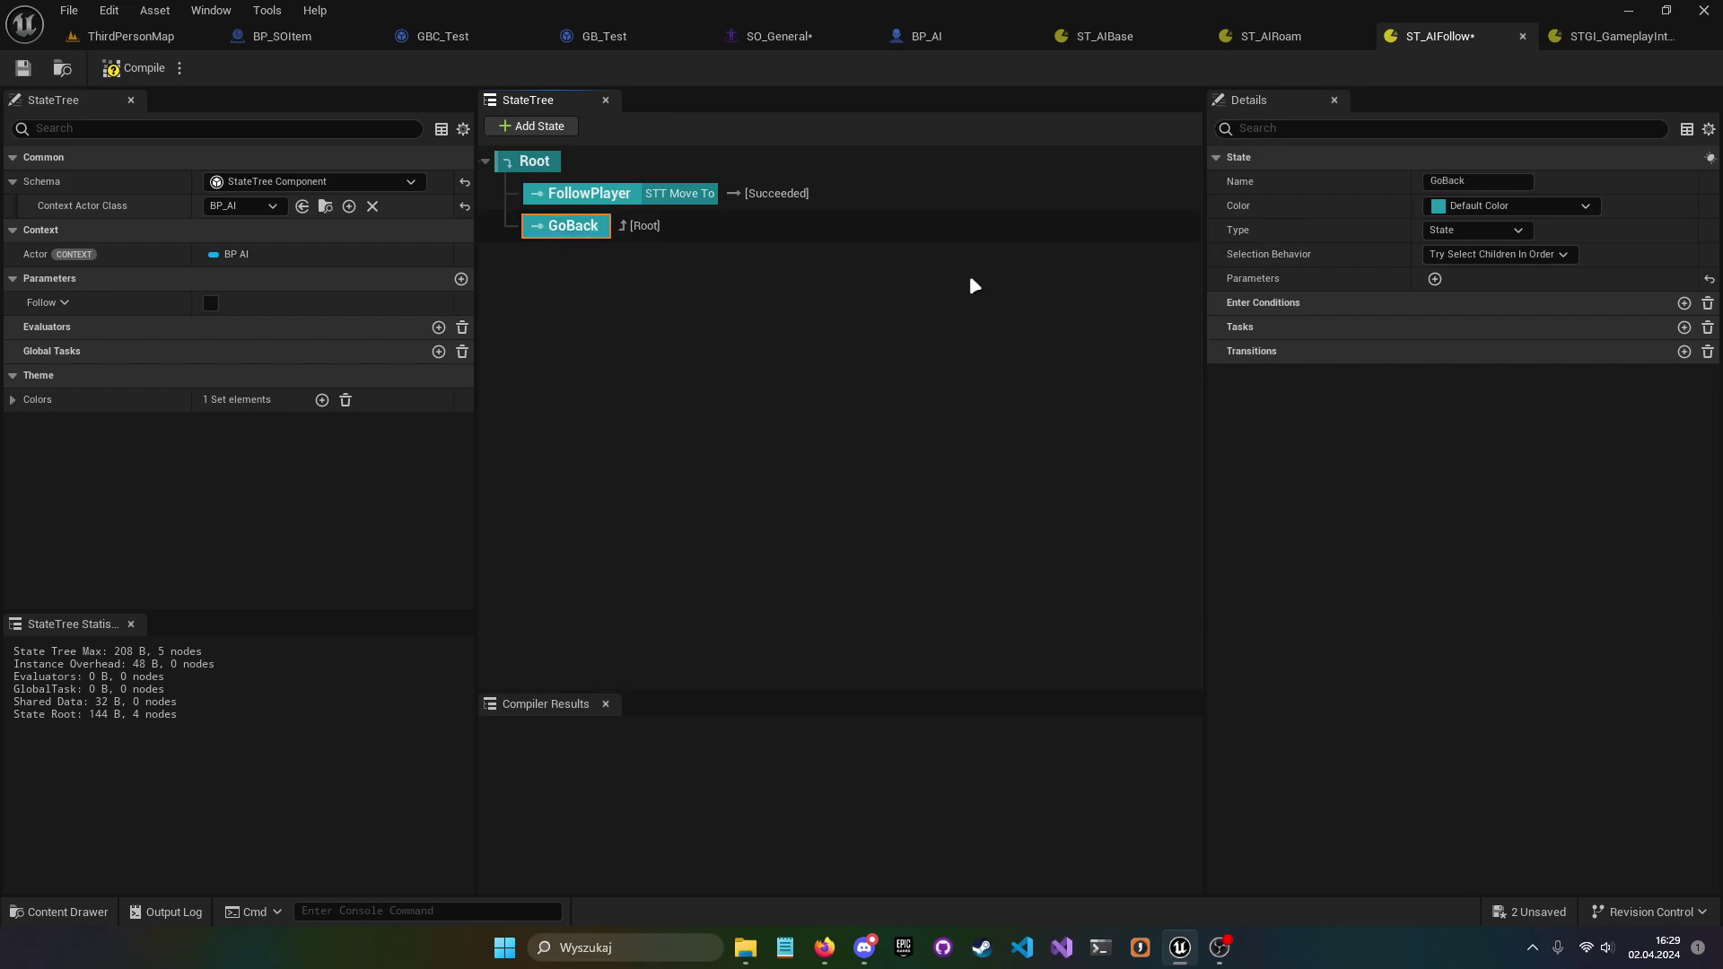
# - Set the GoBack state's type to Linked Asset and link it to ST_AIBase
pyautogui.click(1490, 255)
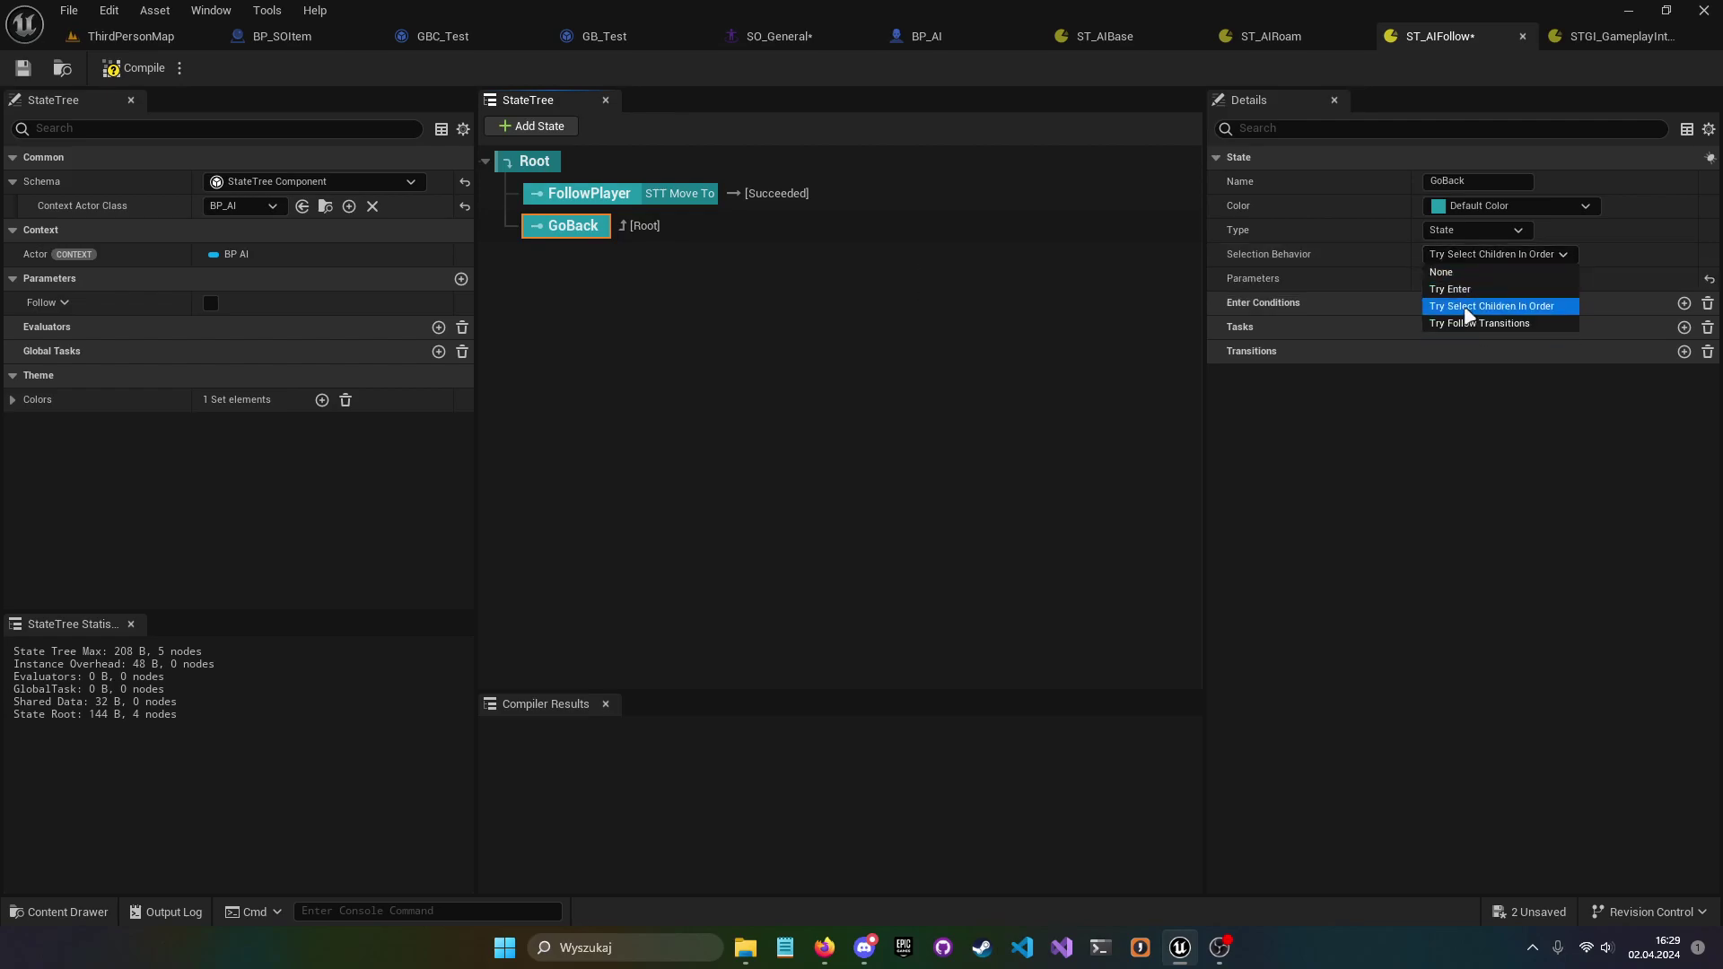
pyautogui.click(1462, 244)
pyautogui.click(1463, 231)
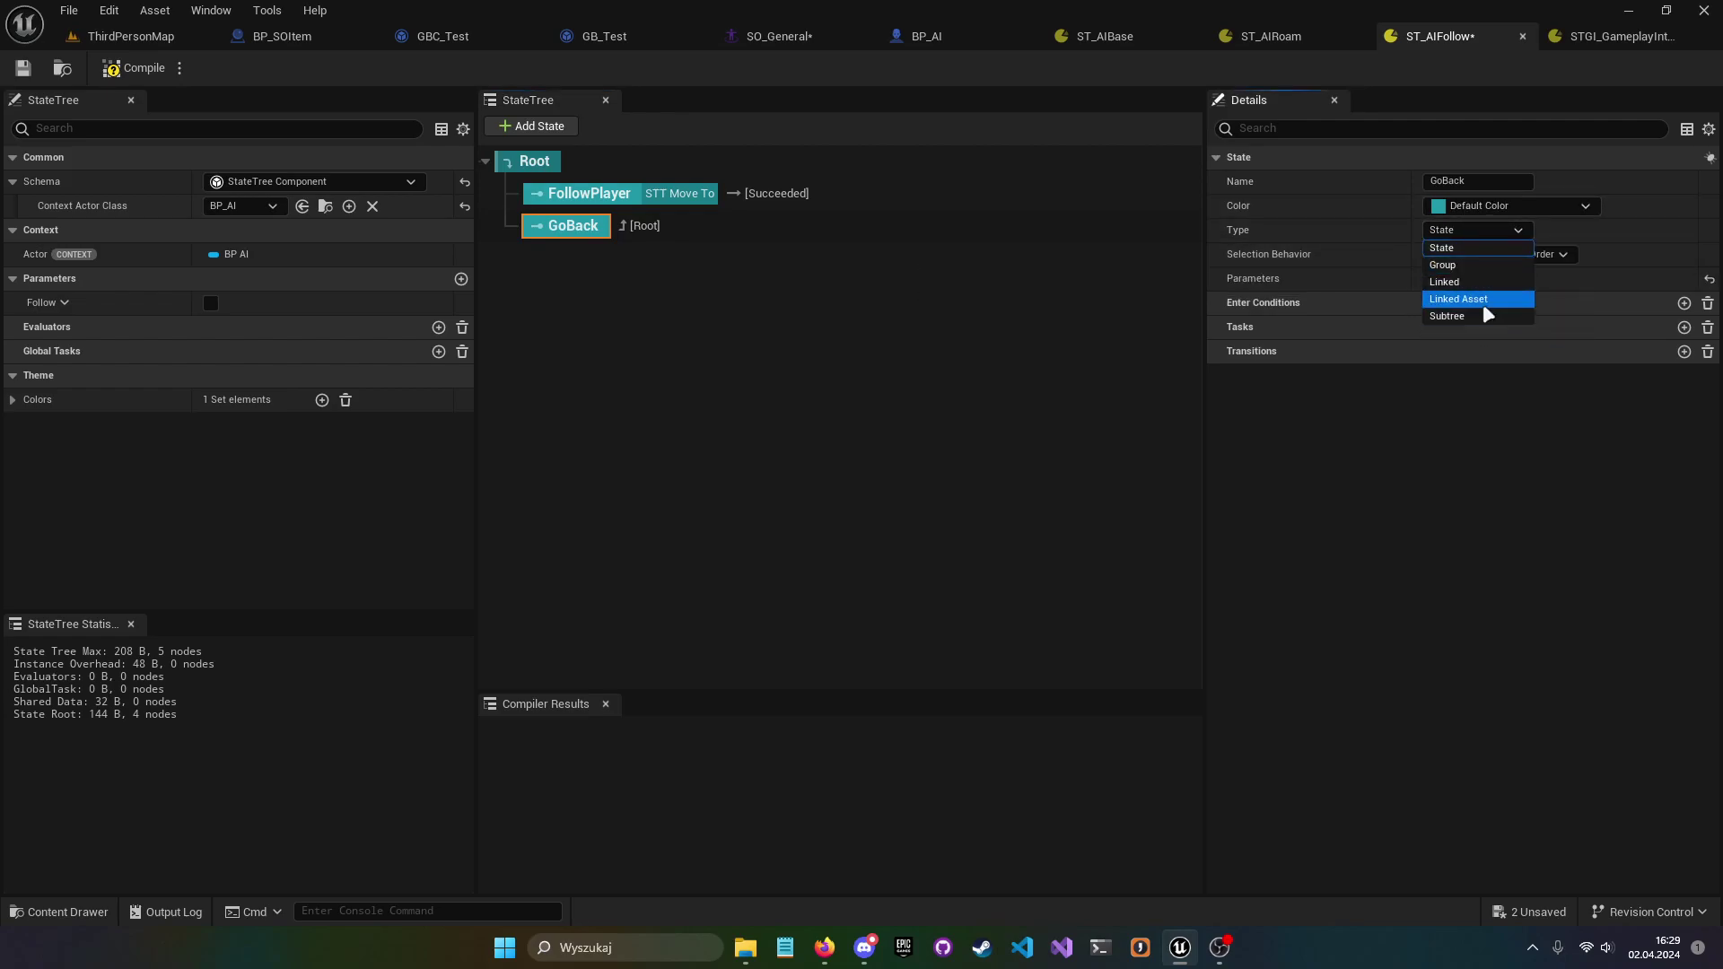
pyautogui.click(1483, 304)
pyautogui.click(1462, 261)
pyautogui.click(1571, 488)
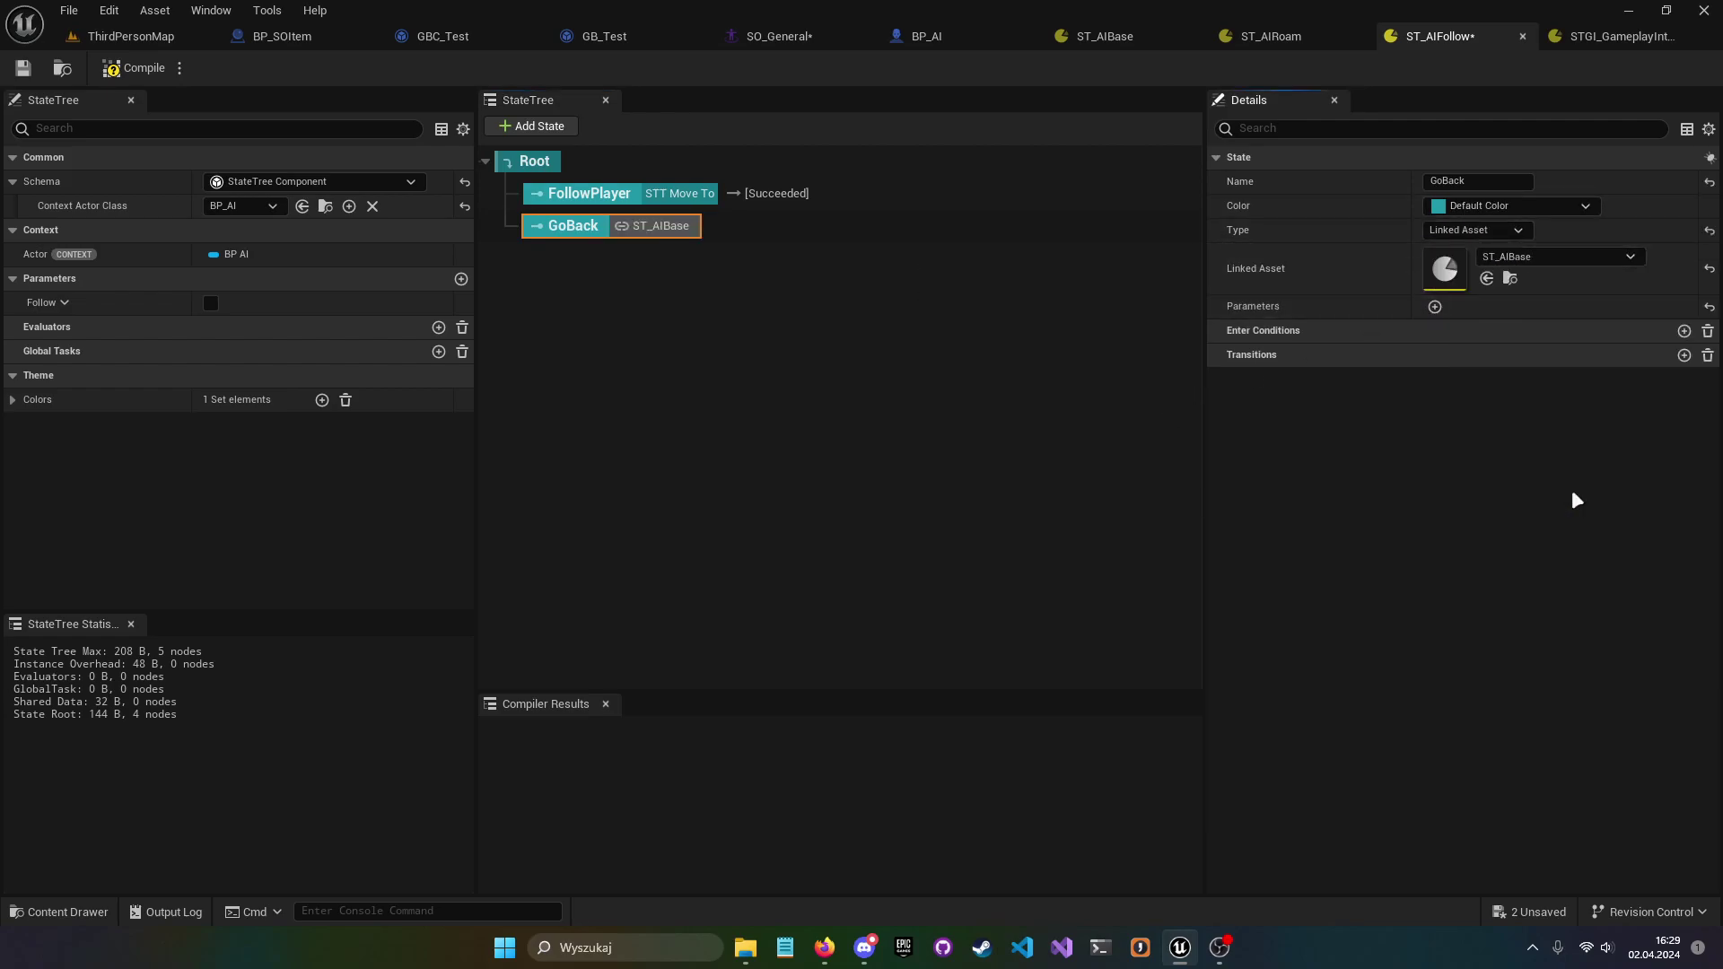
# - Undo the addition of the GoBack state, check FollowPlayer's completion transition, and save ST_AIFollow
pyautogui.click(653, 319)
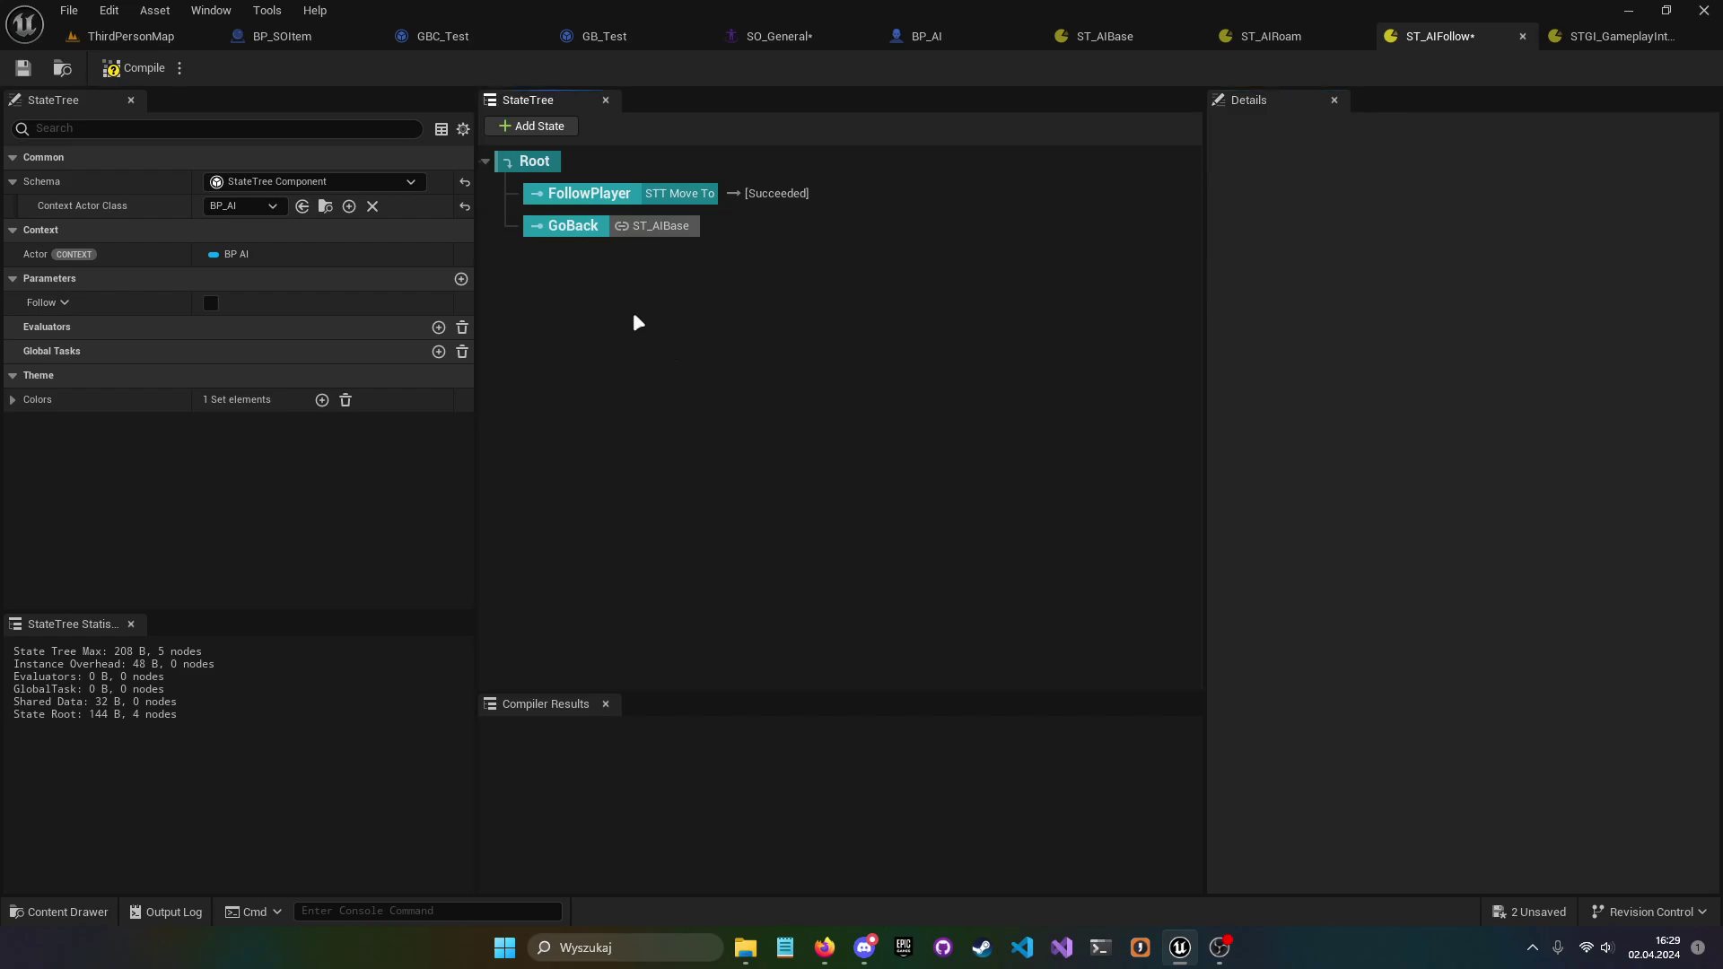
pyautogui.hotkey('ctrl', 'z')
pyautogui.click(583, 193)
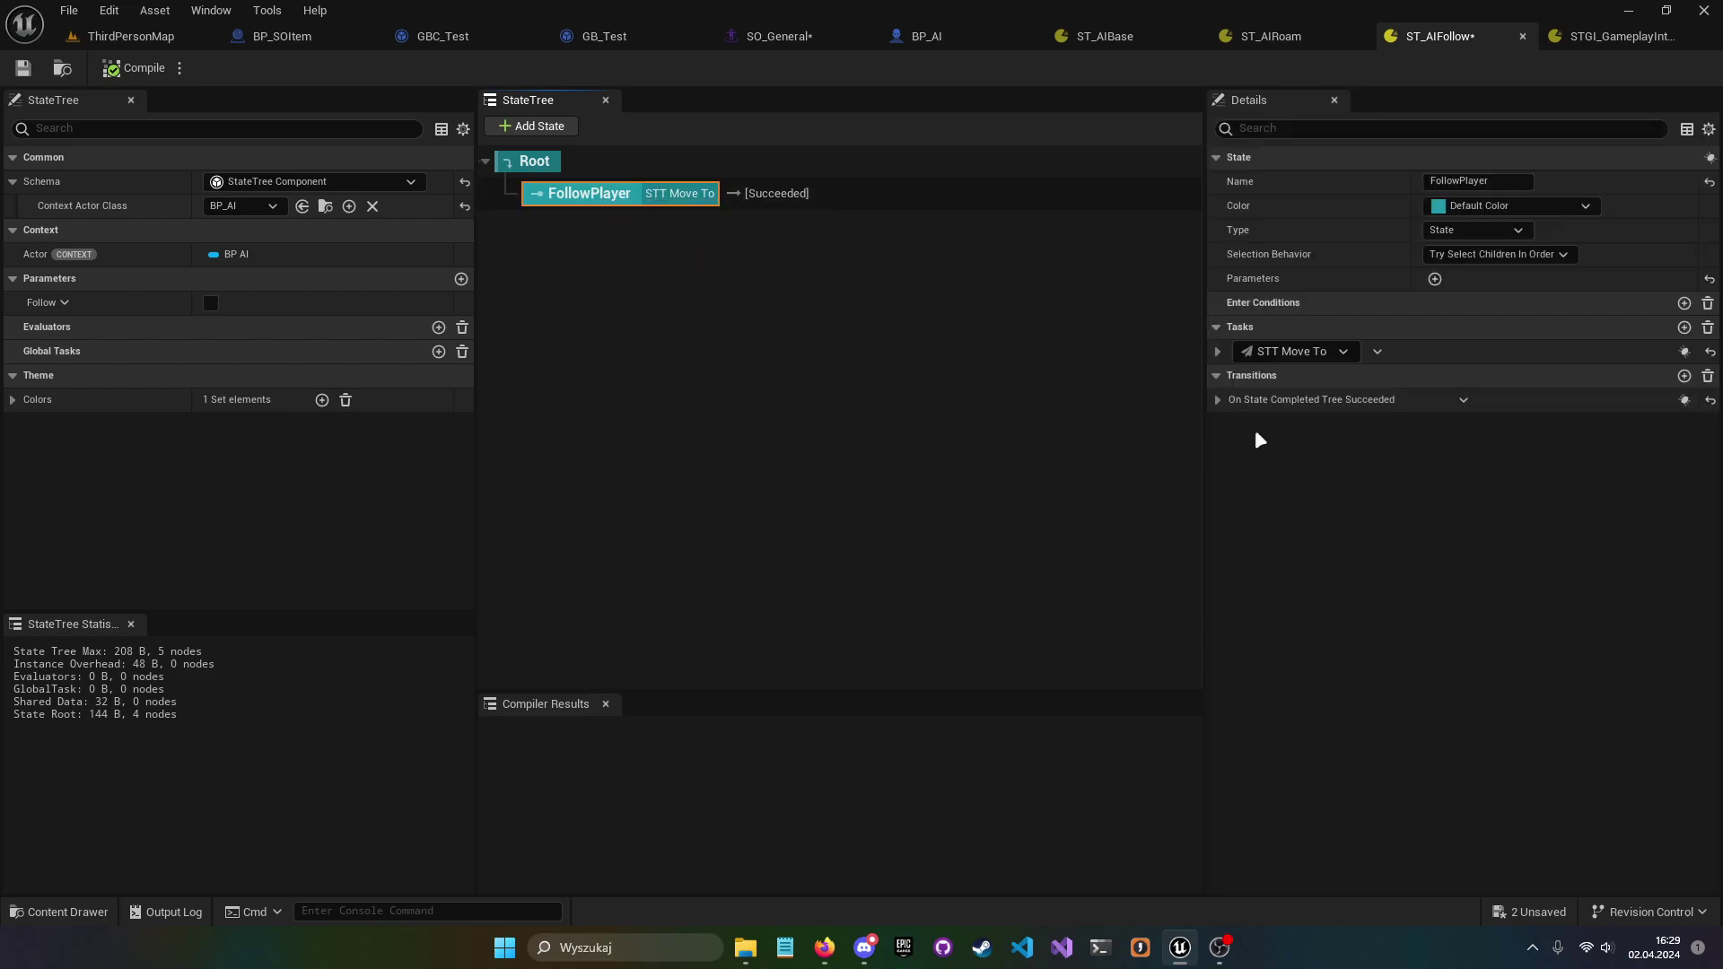
pyautogui.click(1220, 400)
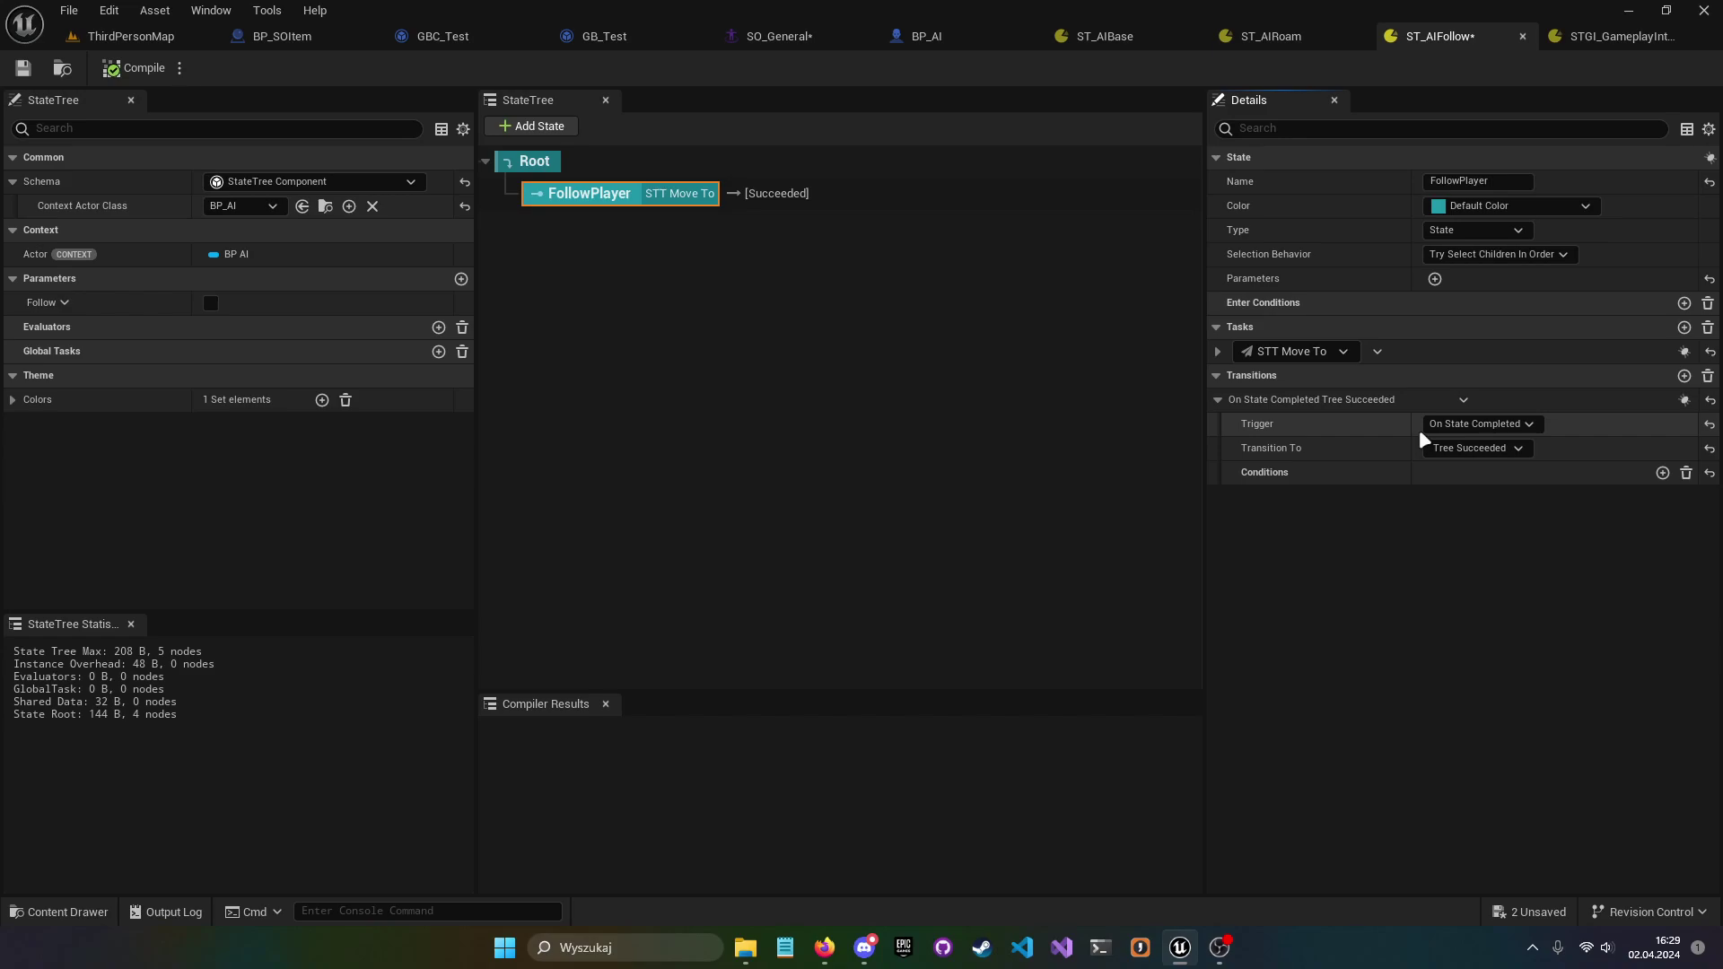
pyautogui.click(23, 67)
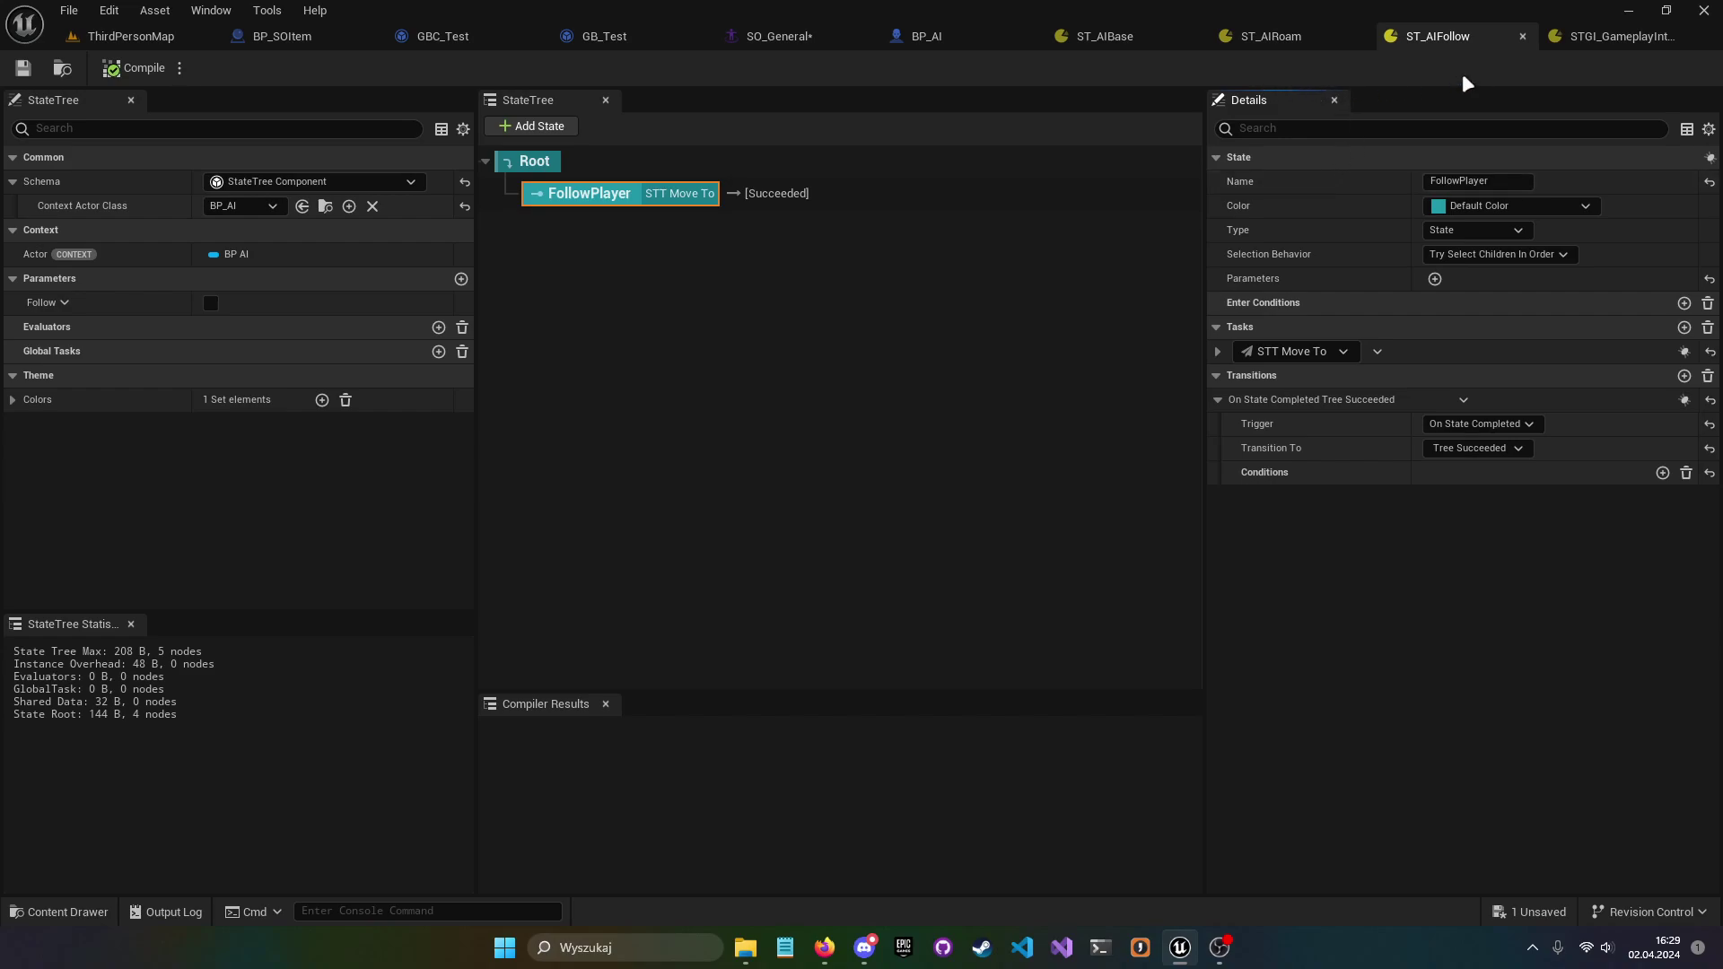
# - Examine the Wait and FindAndUseRandomSO states in ST_AIRoam, the STGI_GameplayInteraction tree, and the Root, Roam and Follow states in ST_AIBase
pyautogui.click(1292, 34)
pyautogui.click(616, 260)
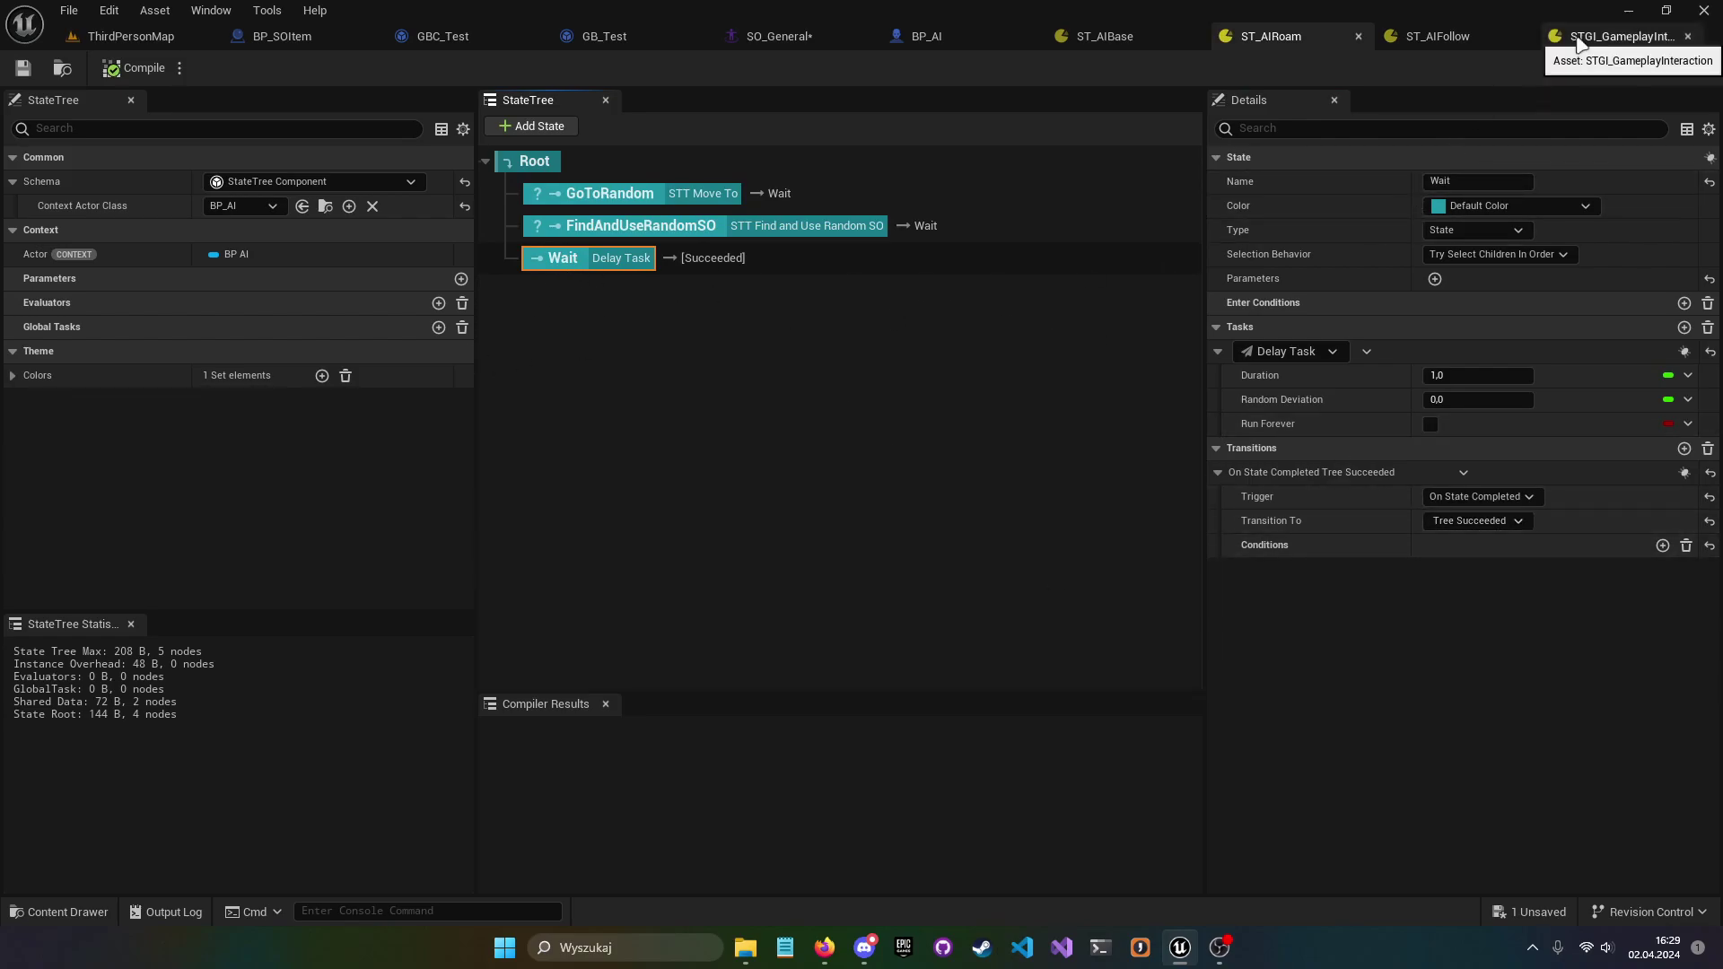
pyautogui.click(1611, 36)
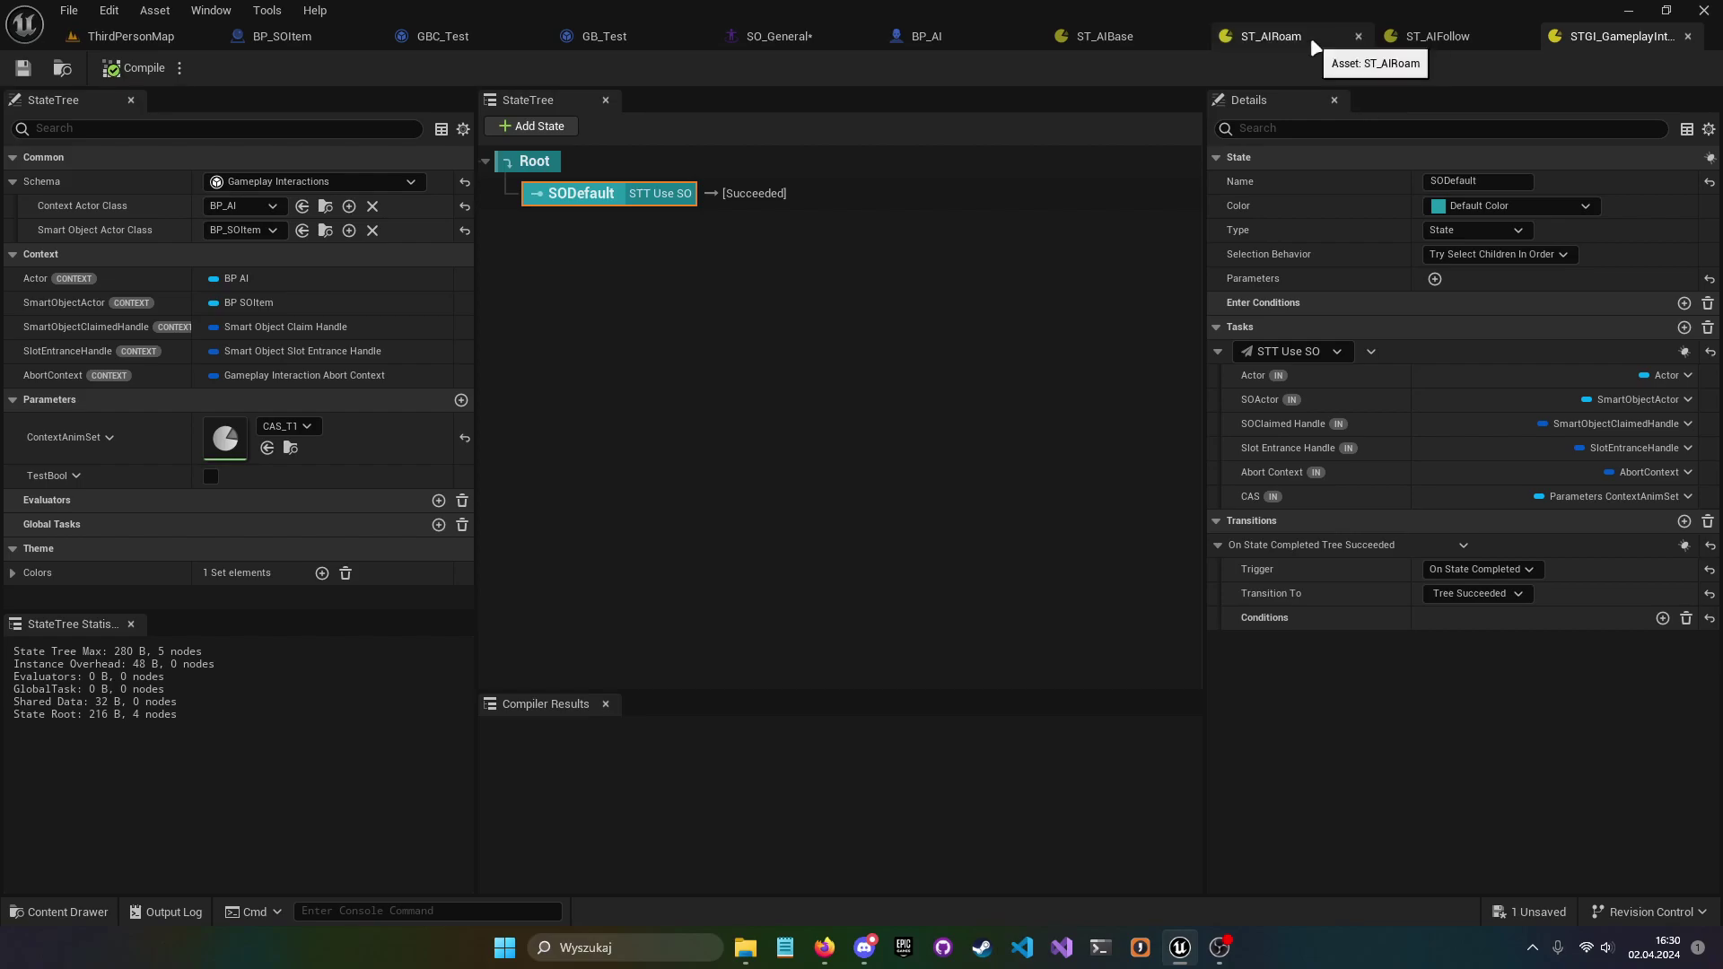
pyautogui.click(1261, 35)
pyautogui.click(641, 228)
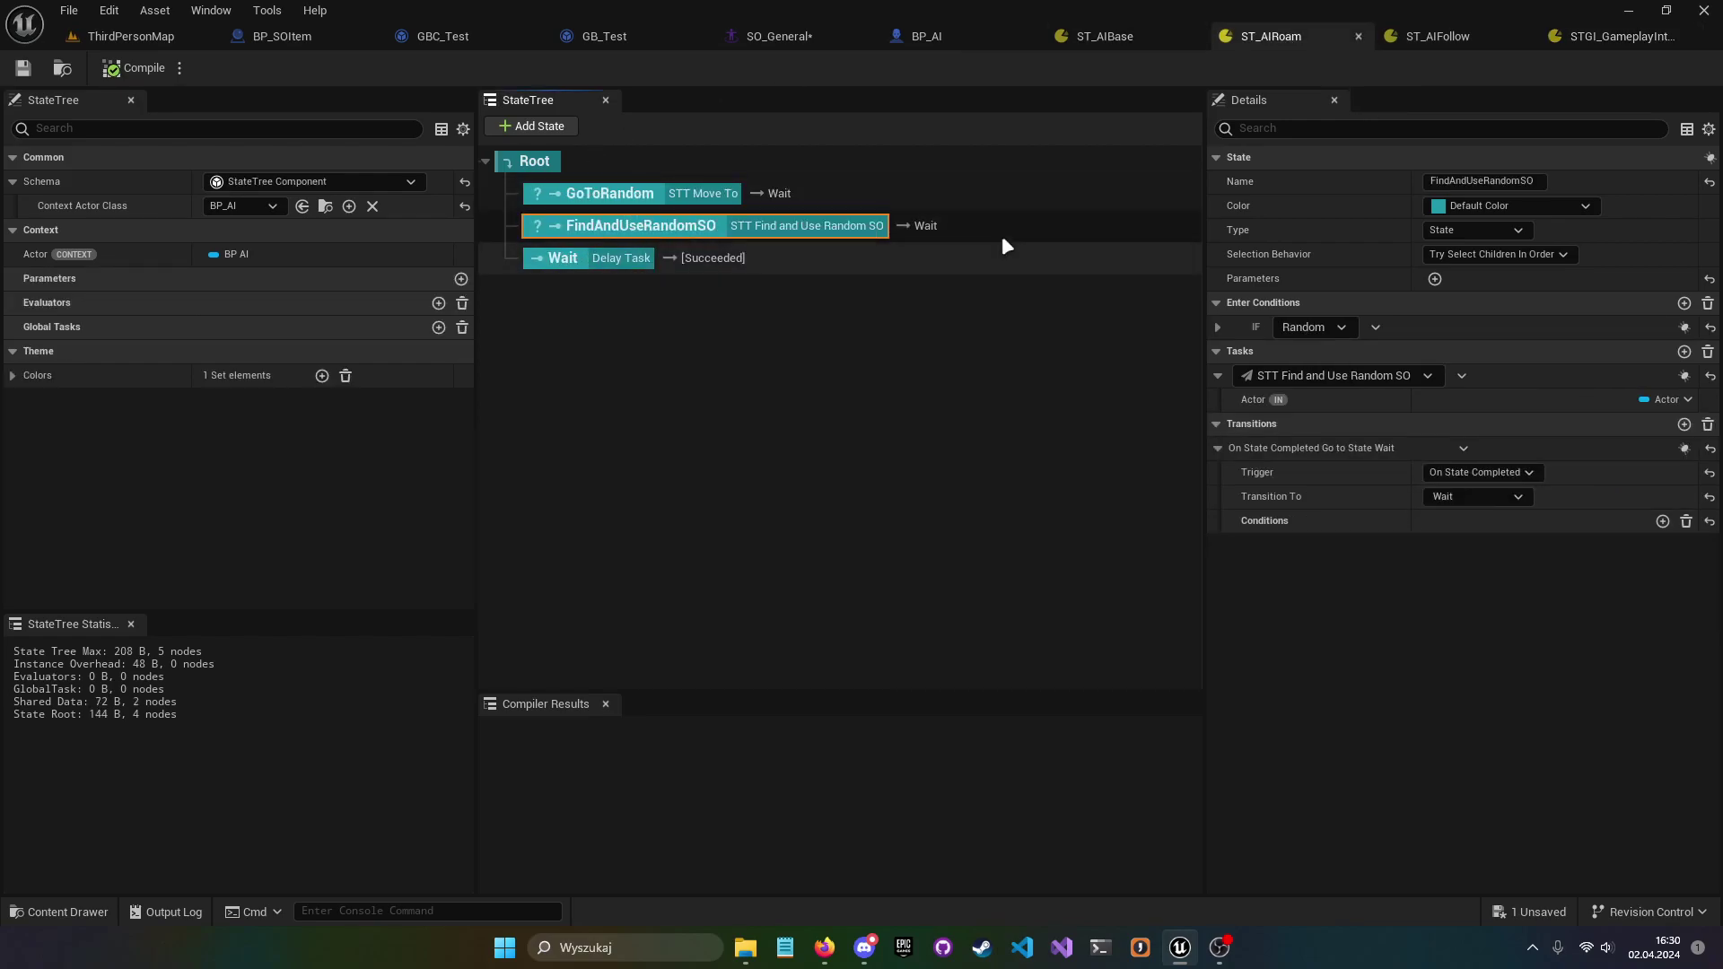
pyautogui.click(574, 262)
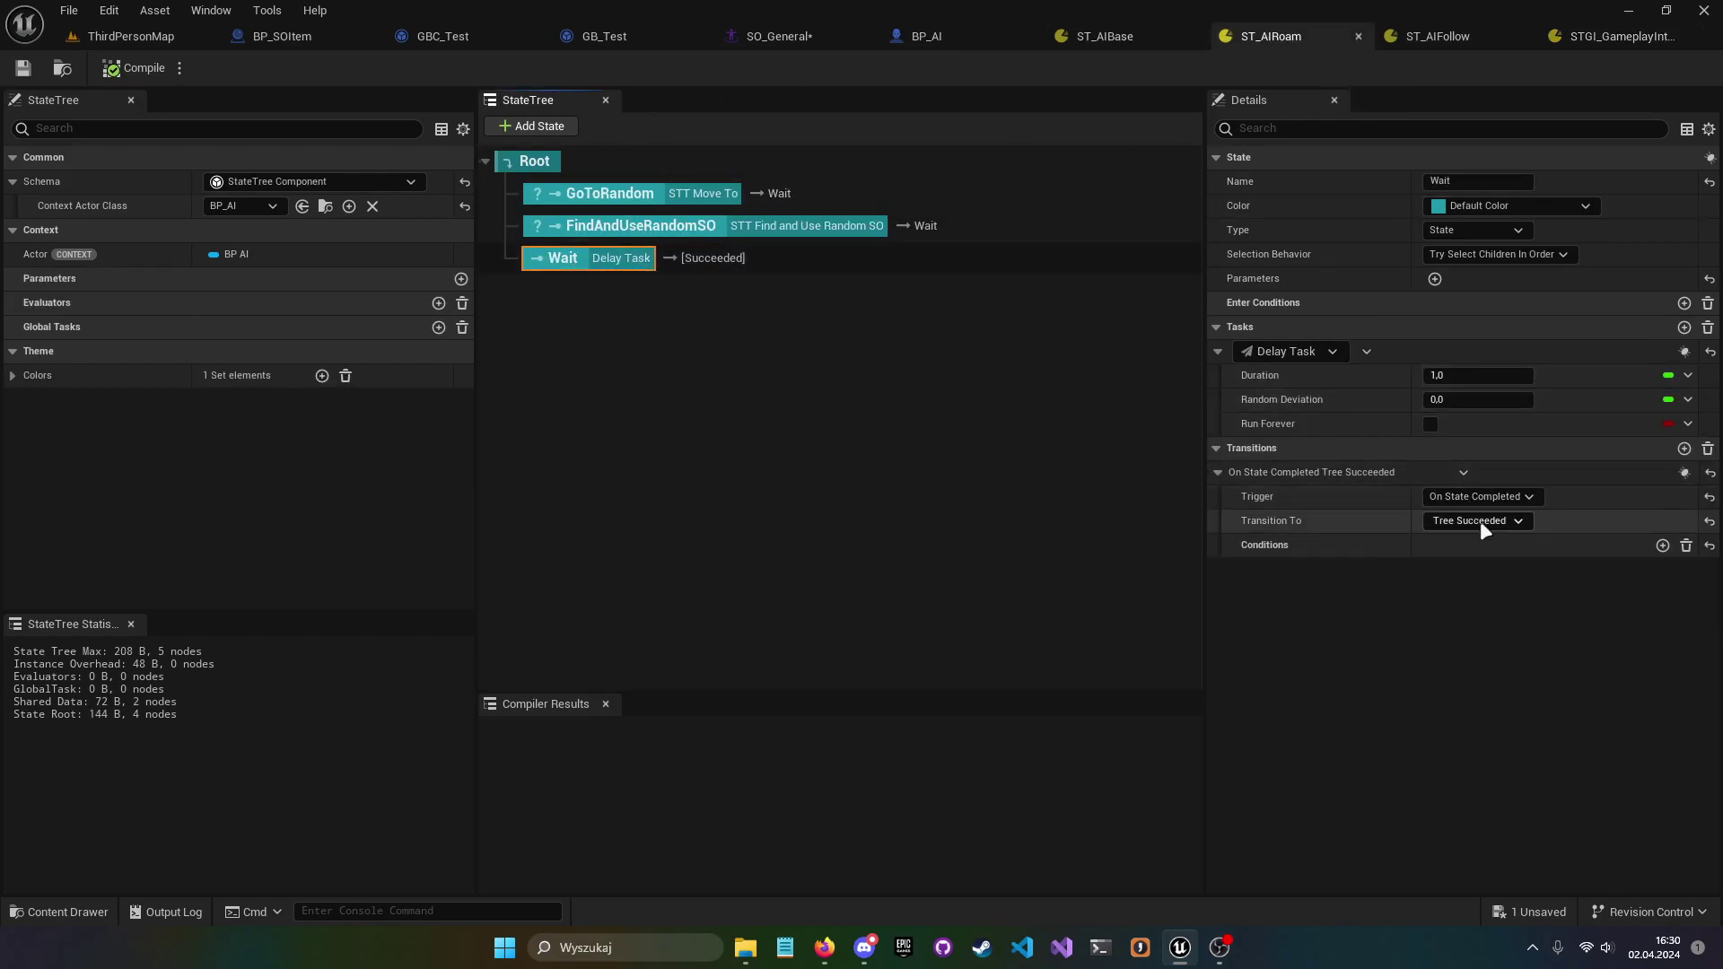
pyautogui.click(1133, 34)
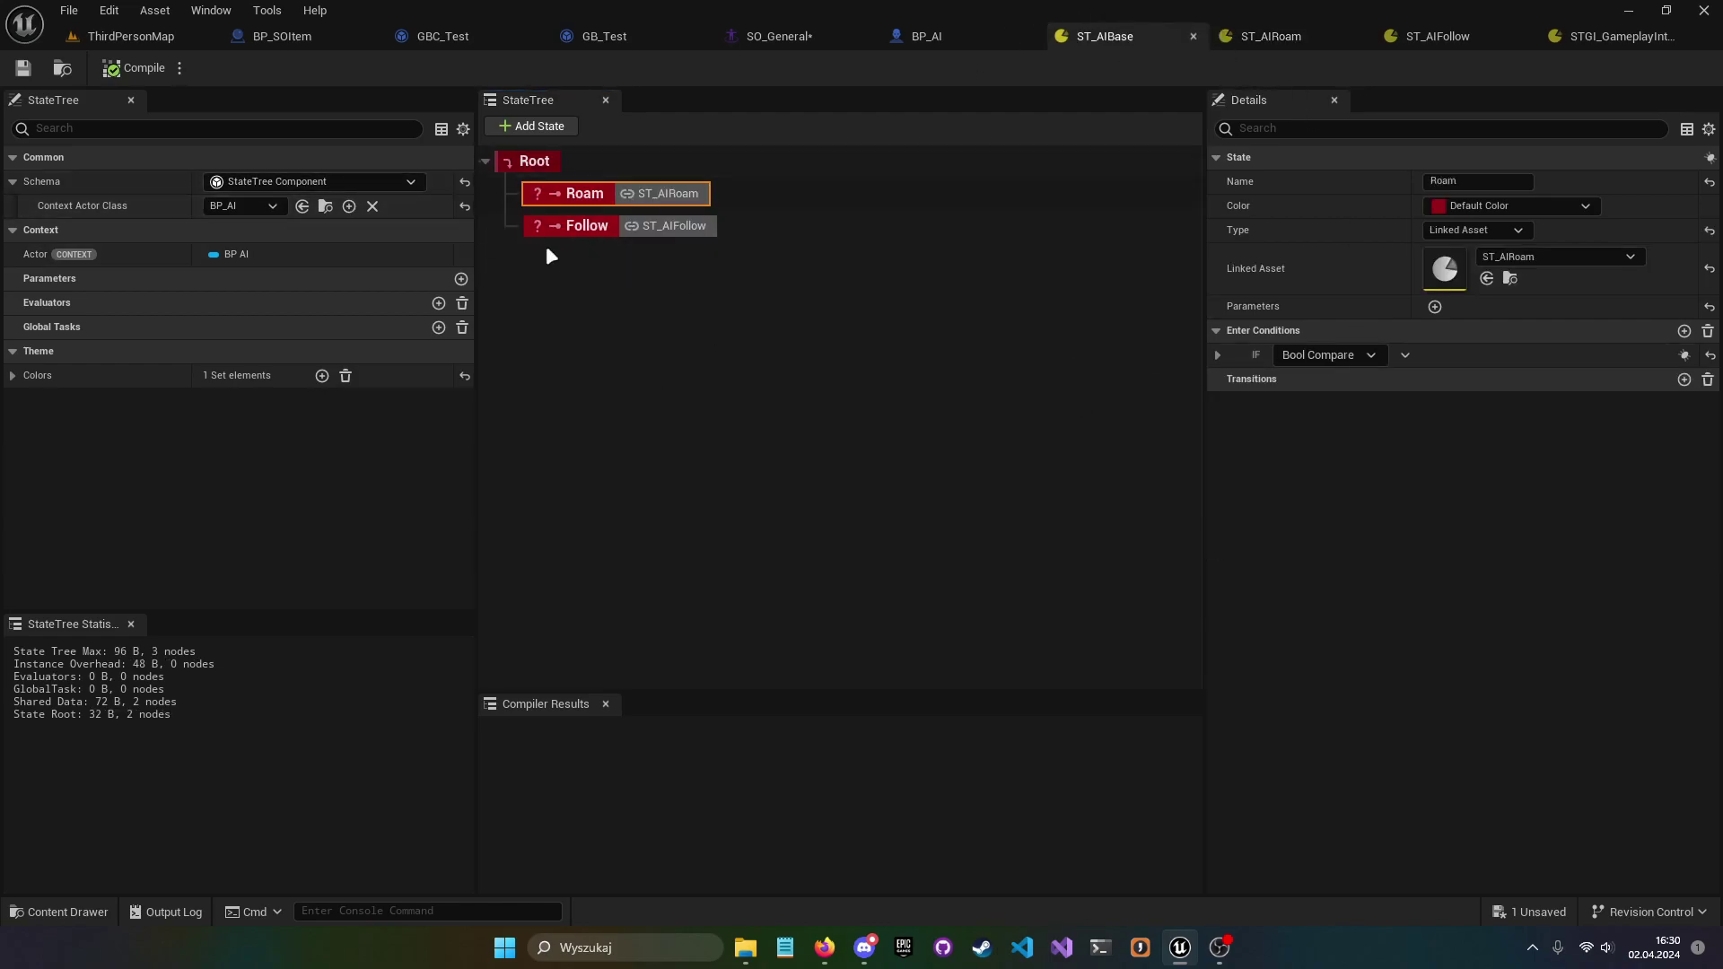
pyautogui.click(532, 164)
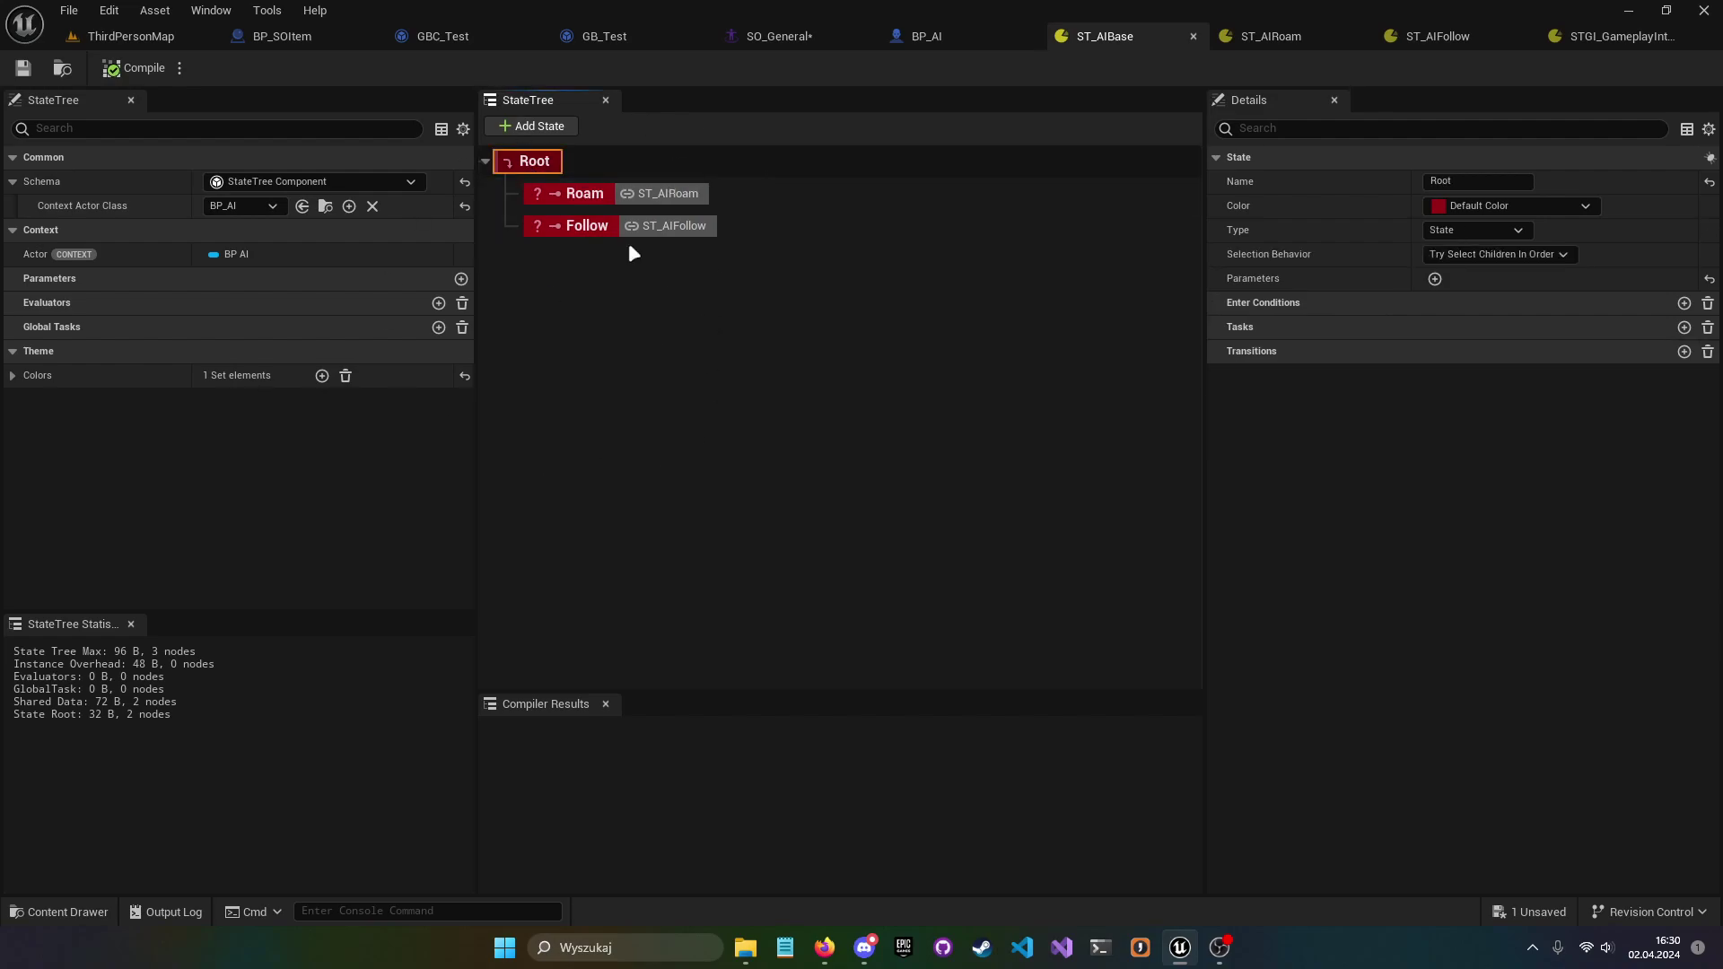
pyautogui.click(600, 194)
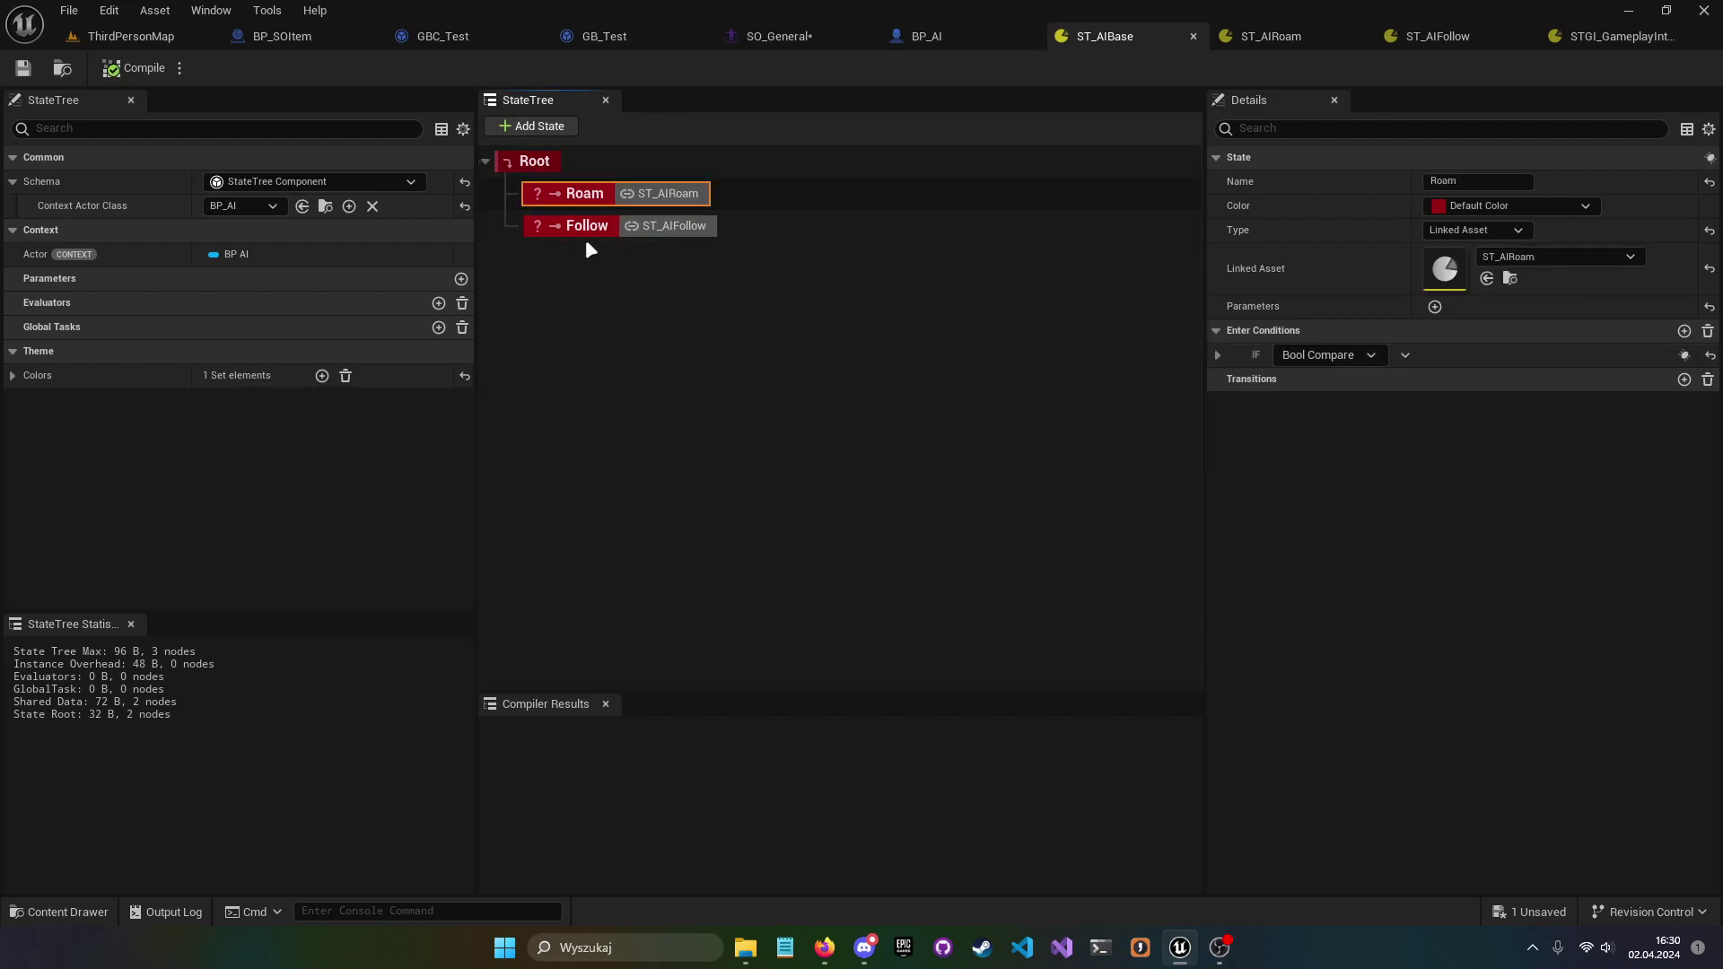
pyautogui.click(591, 228)
pyautogui.click(585, 194)
pyautogui.click(592, 226)
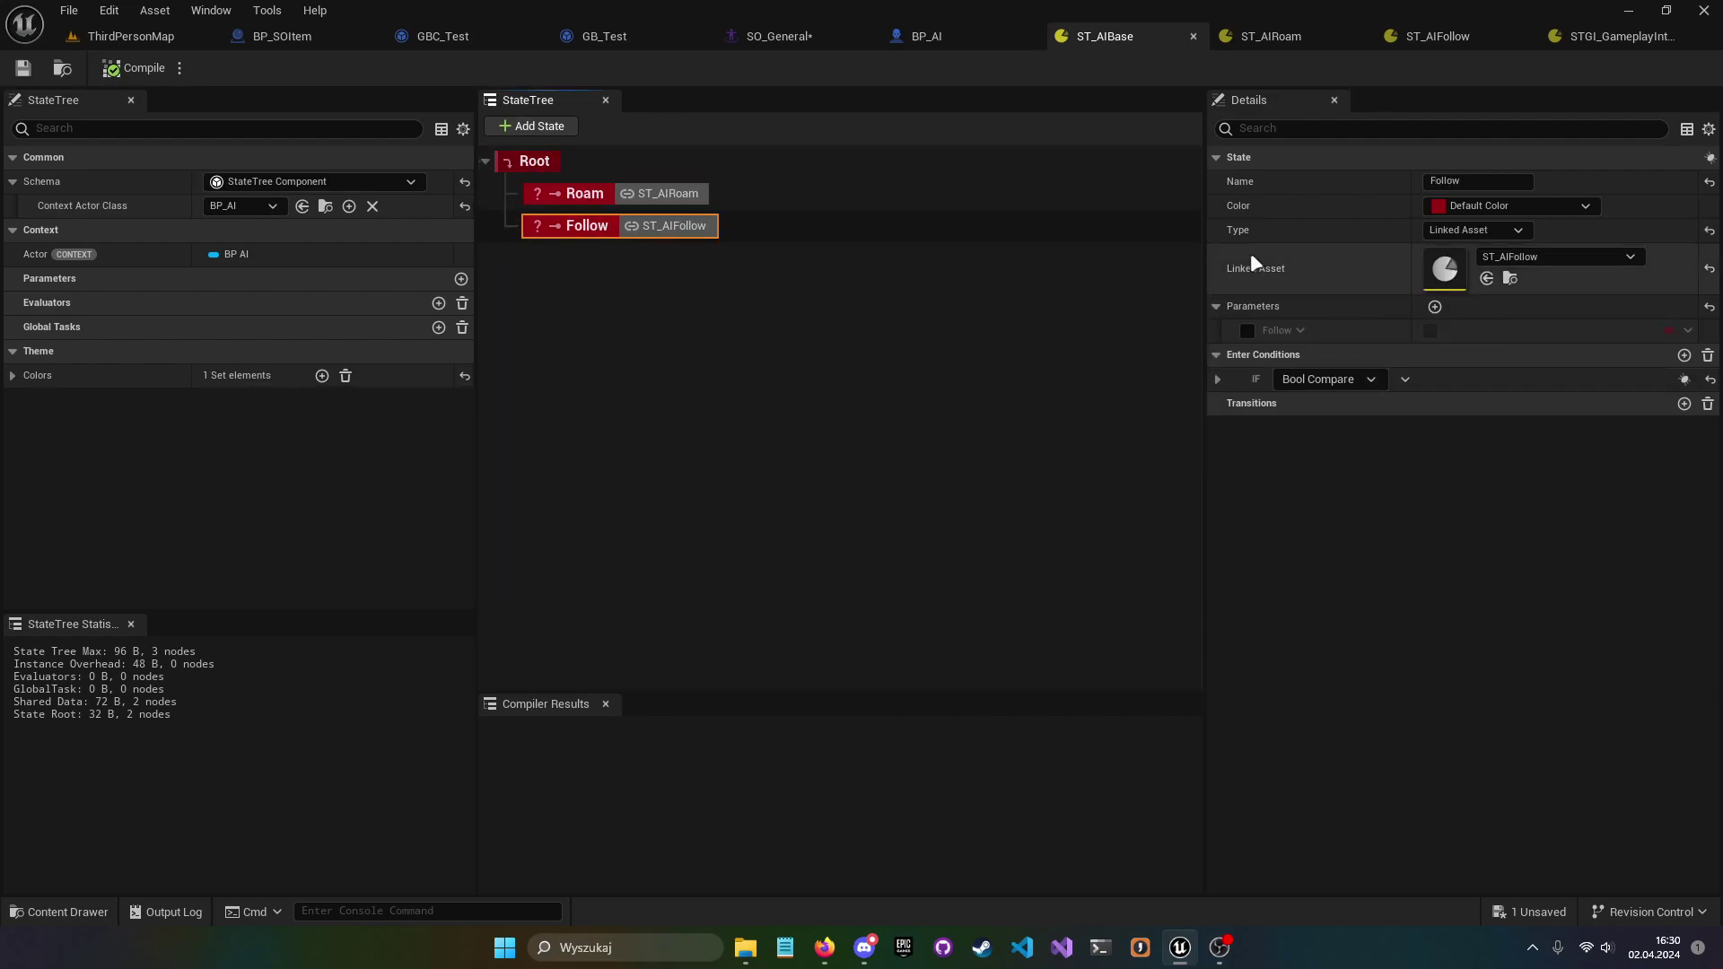
# - Save the SO_General smart object definition and return to the ThirdPersonMap level
pyautogui.click(171, 36)
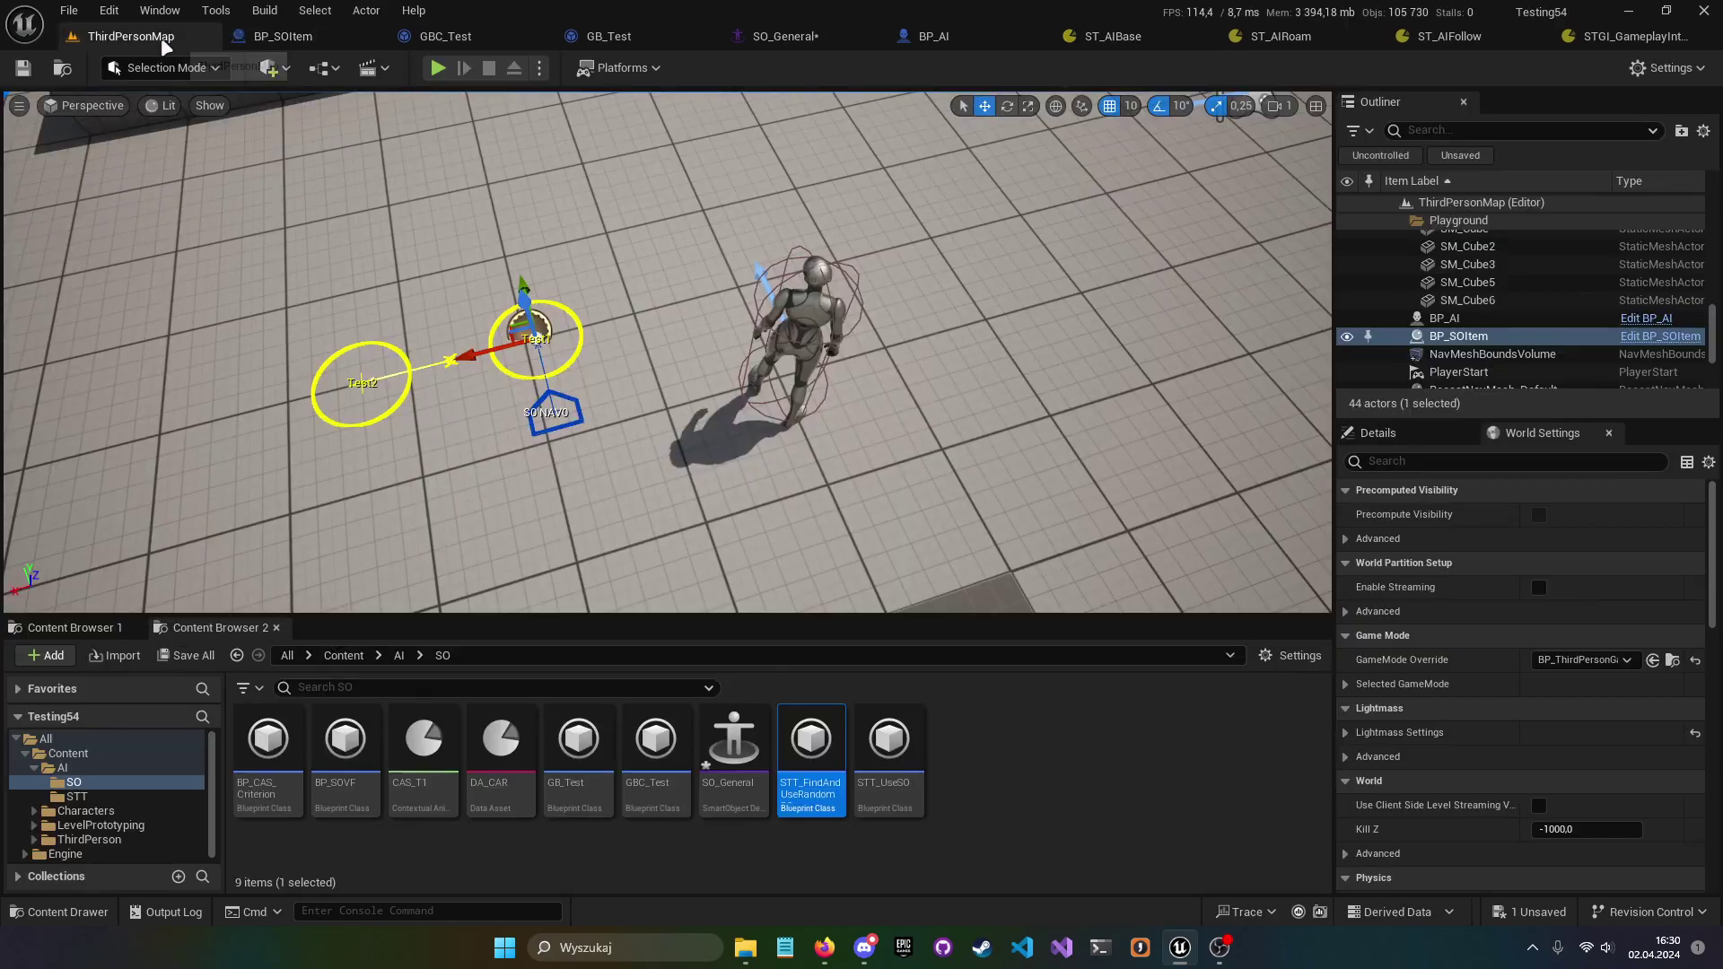
pyautogui.click(799, 36)
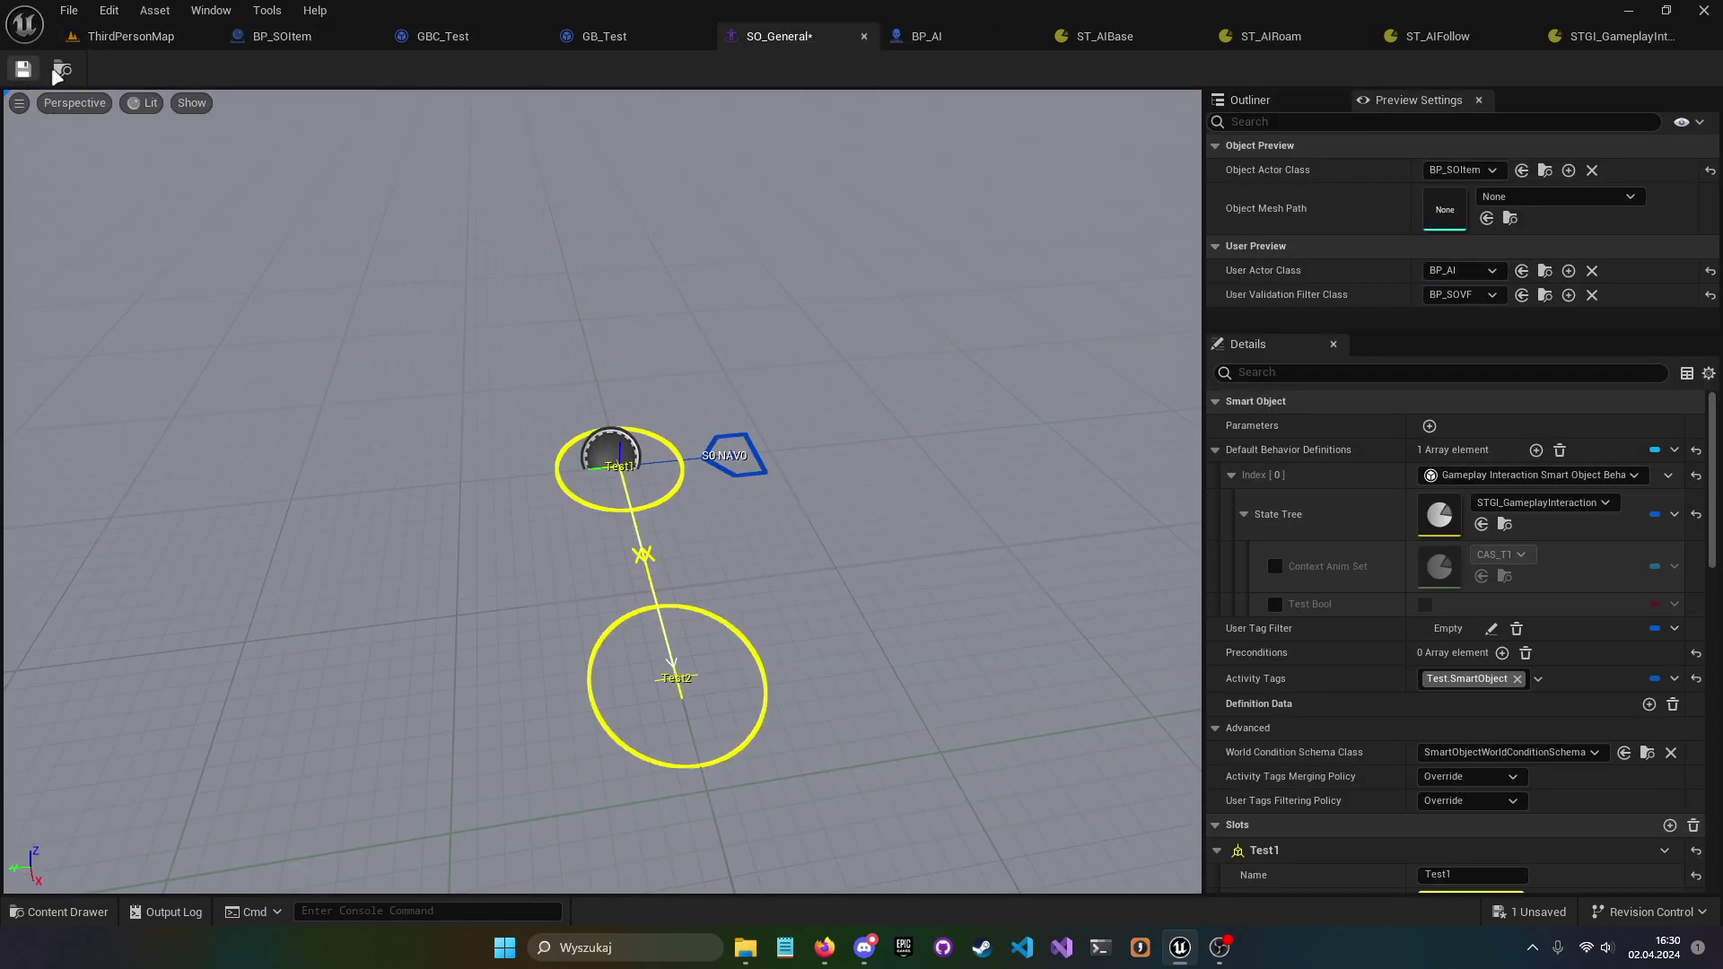
pyautogui.click(144, 35)
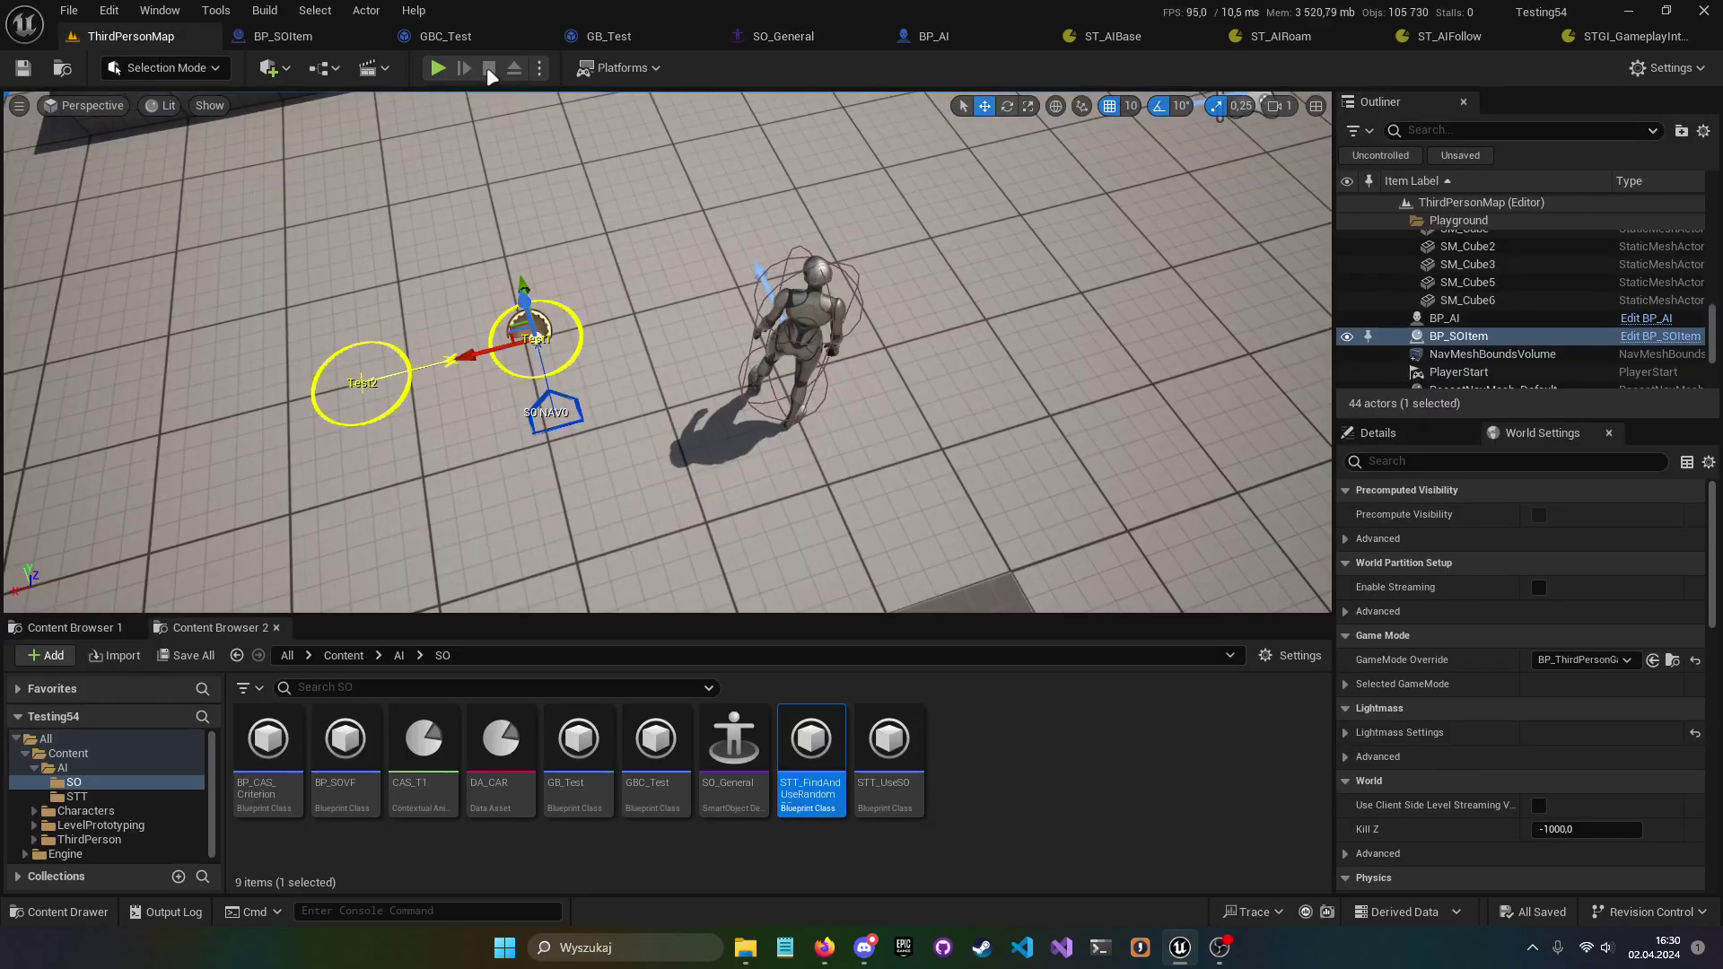
# - Play-test ThirdPersonMap to observe the AI character, stop the session, and return to the ST_AIBase state tree
pyautogui.click(438, 70)
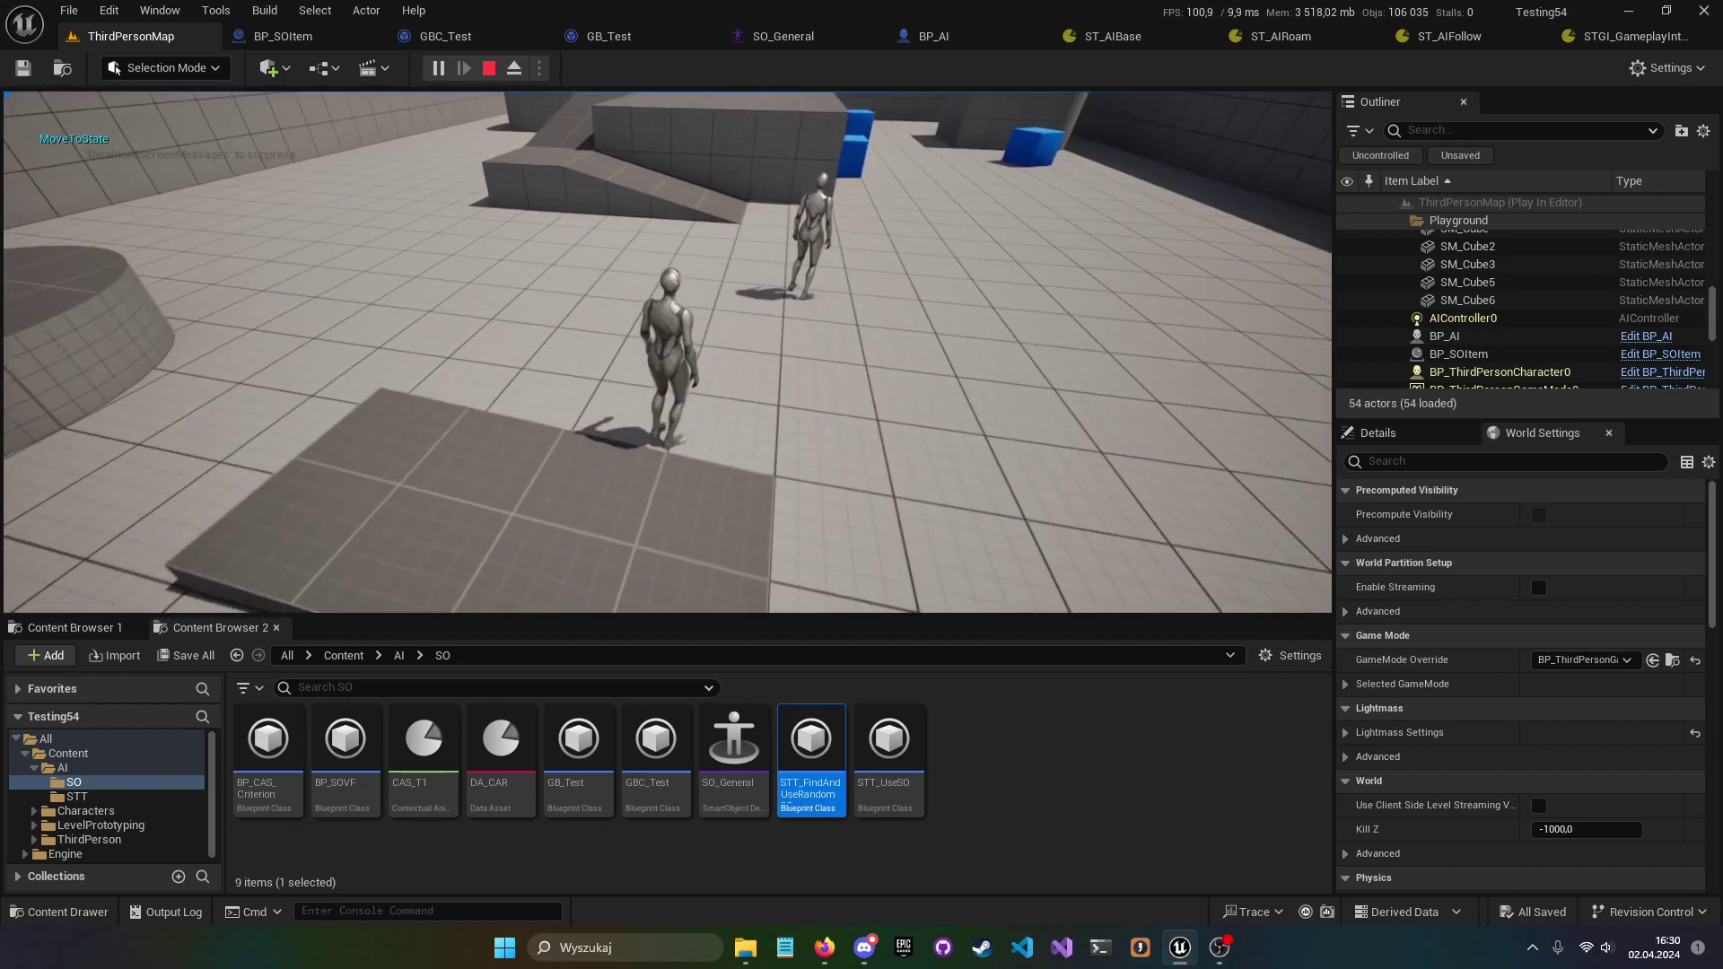
pyautogui.press('Escape')
pyautogui.moveTo(995, 372); pyautogui.dragTo(964, 413, button='right')
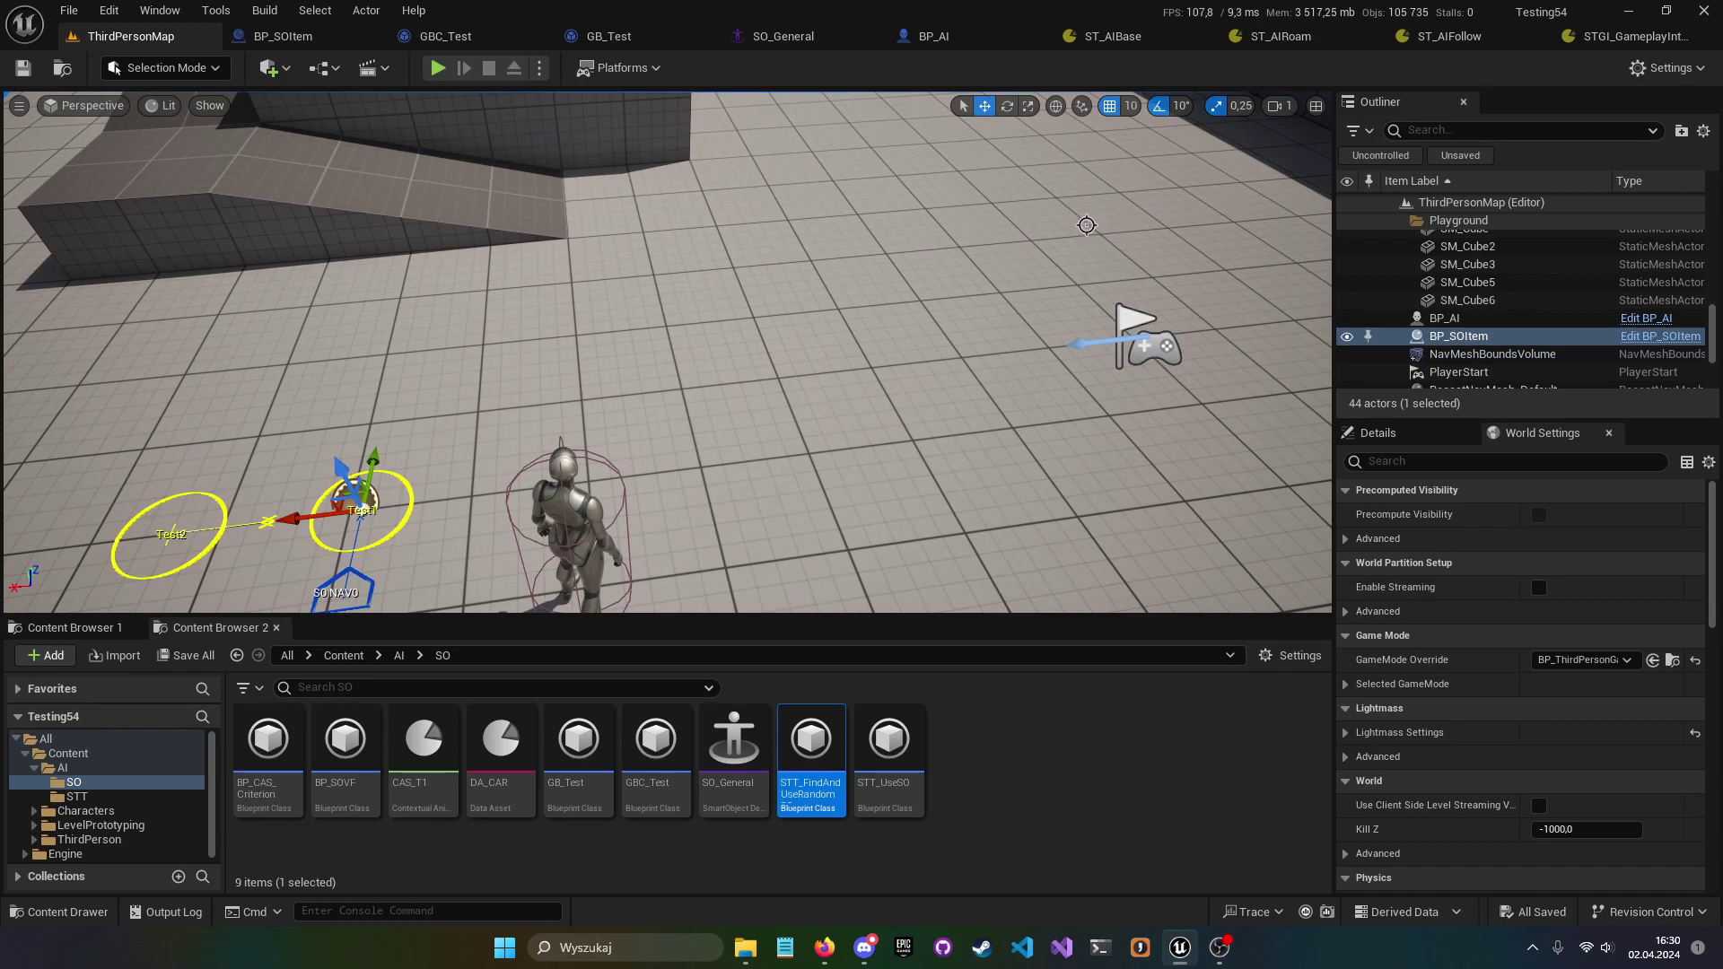
pyautogui.click(1108, 35)
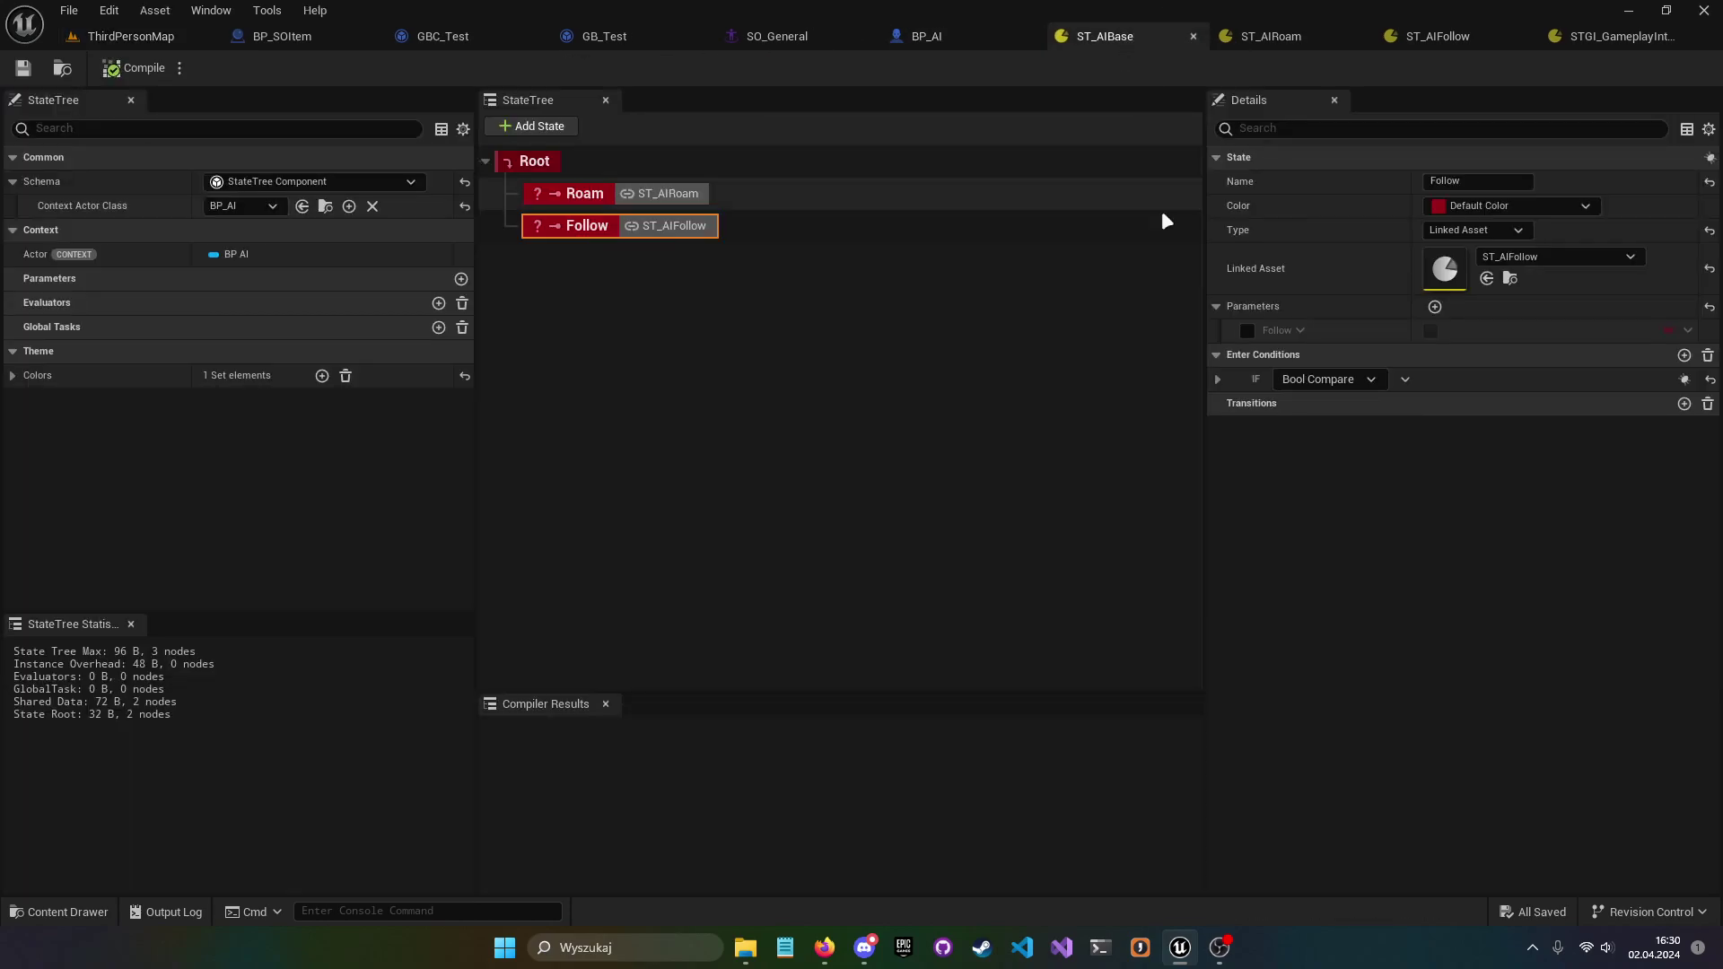
# - Close the open editors for ST_AIRoam, ST_AIBase, ST_AIFollow, STGI_GameplayInteraction, GBC_Test and BP_SOItem
pyautogui.click(1248, 40)
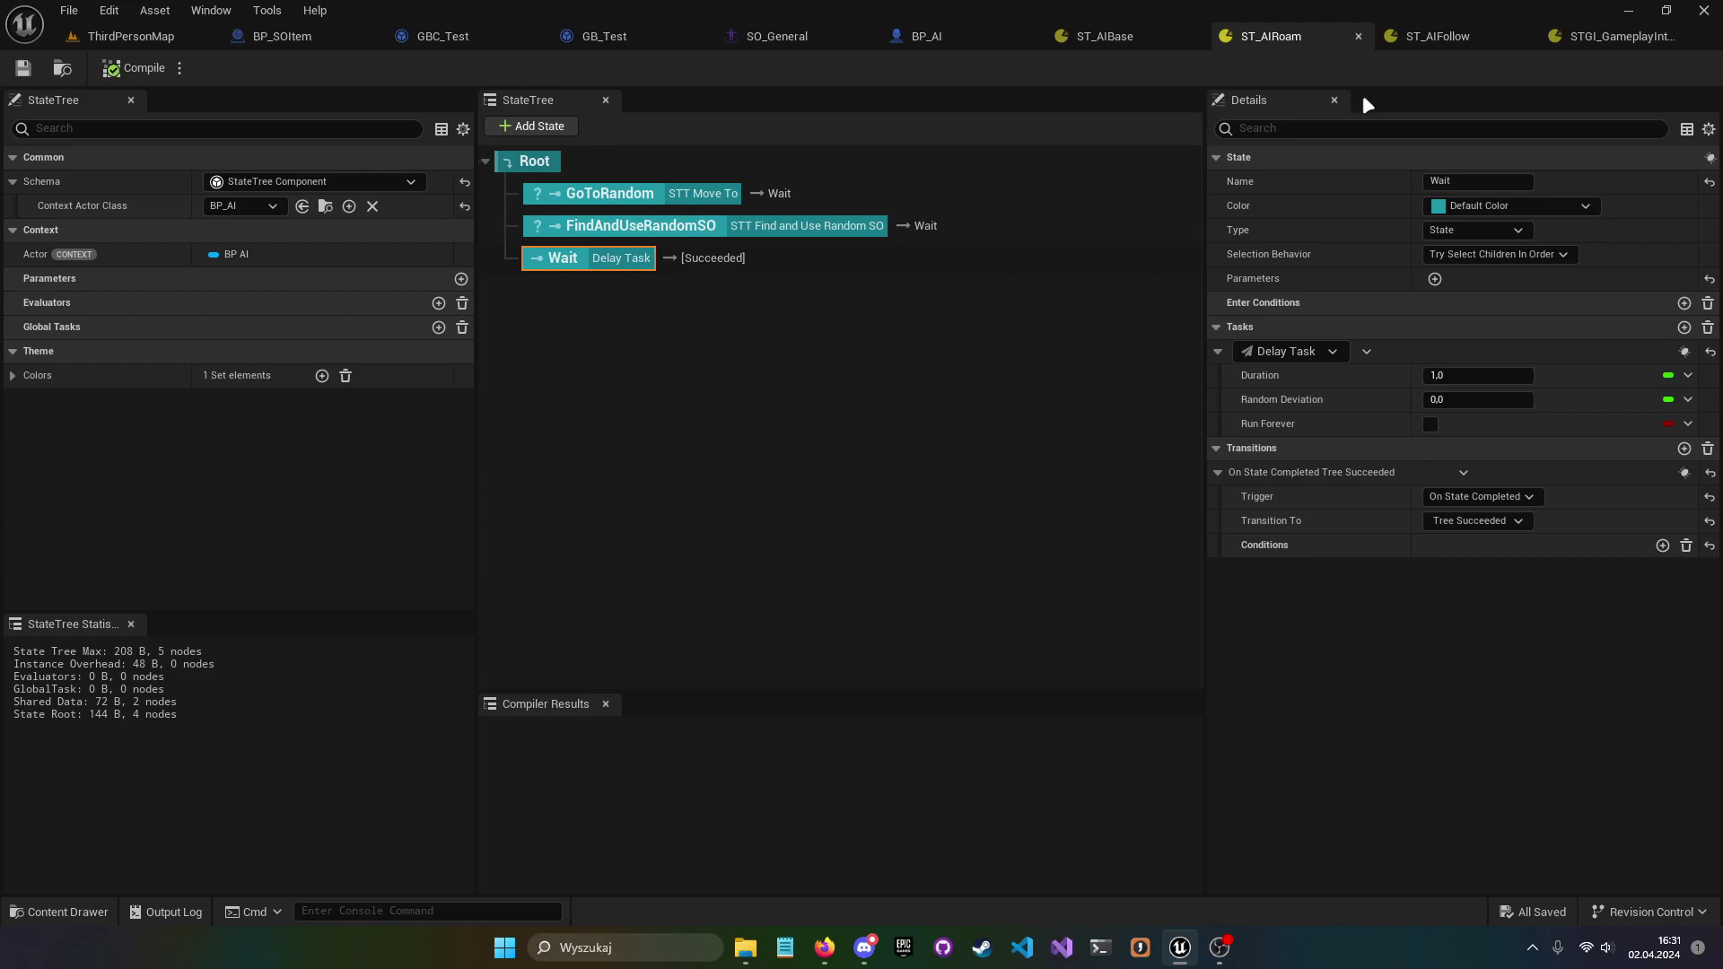
pyautogui.click(1358, 36)
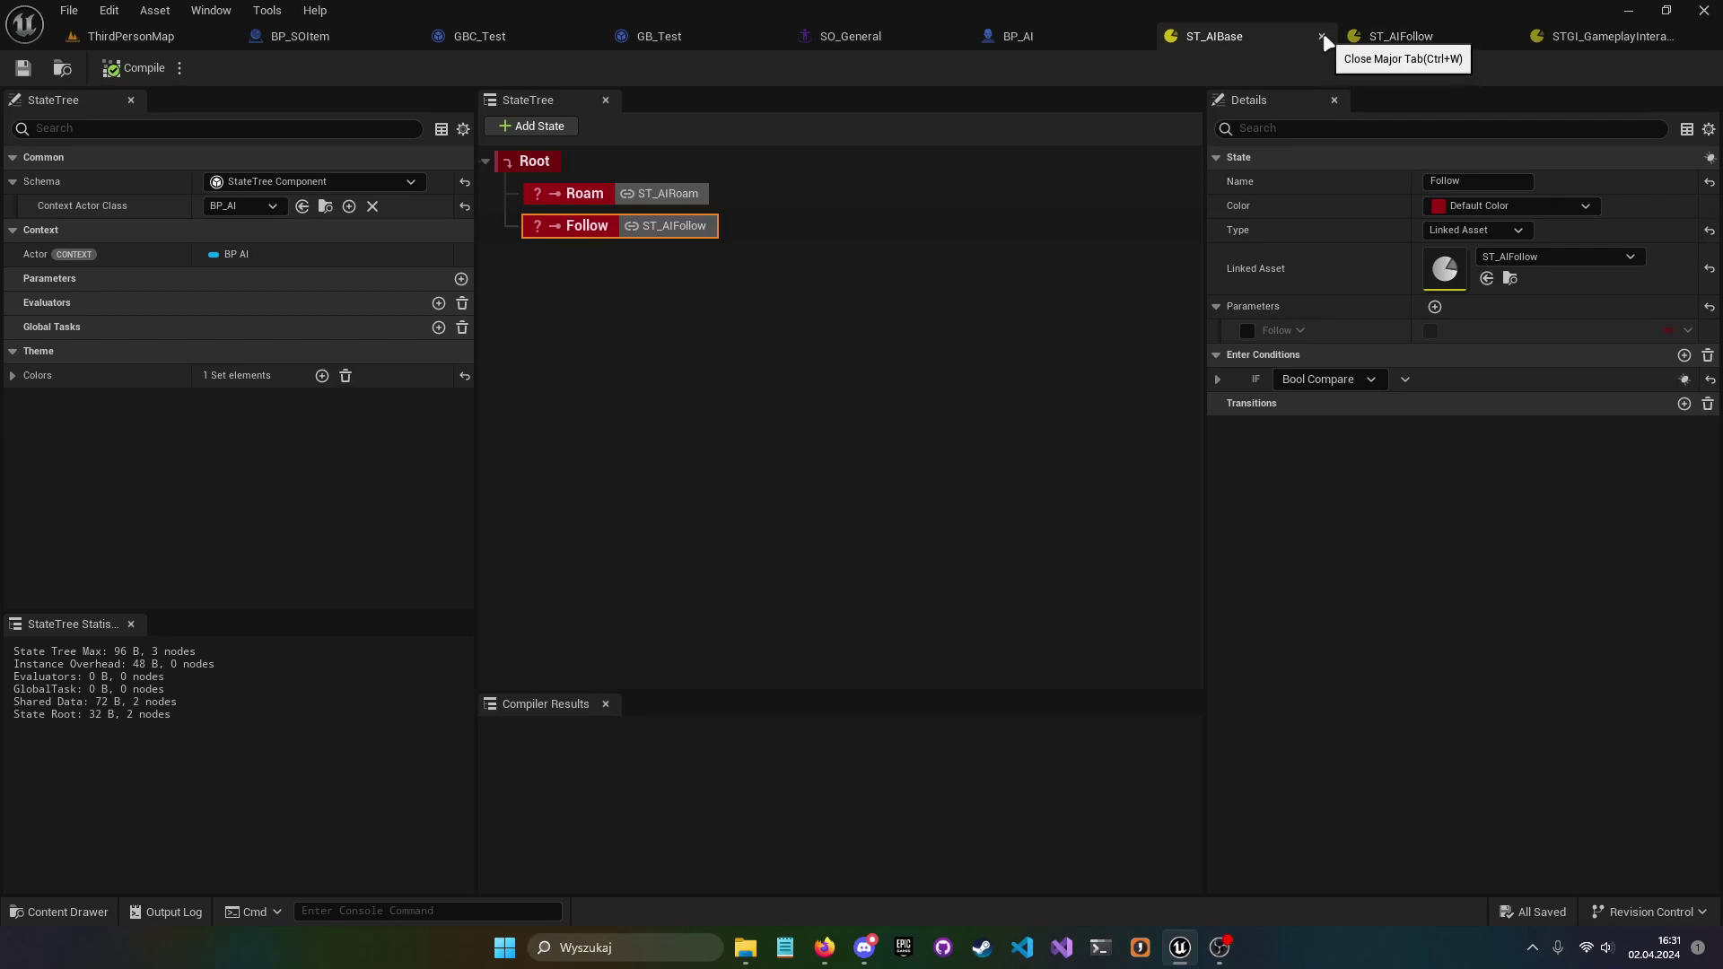
pyautogui.click(1321, 36)
pyautogui.click(1327, 43)
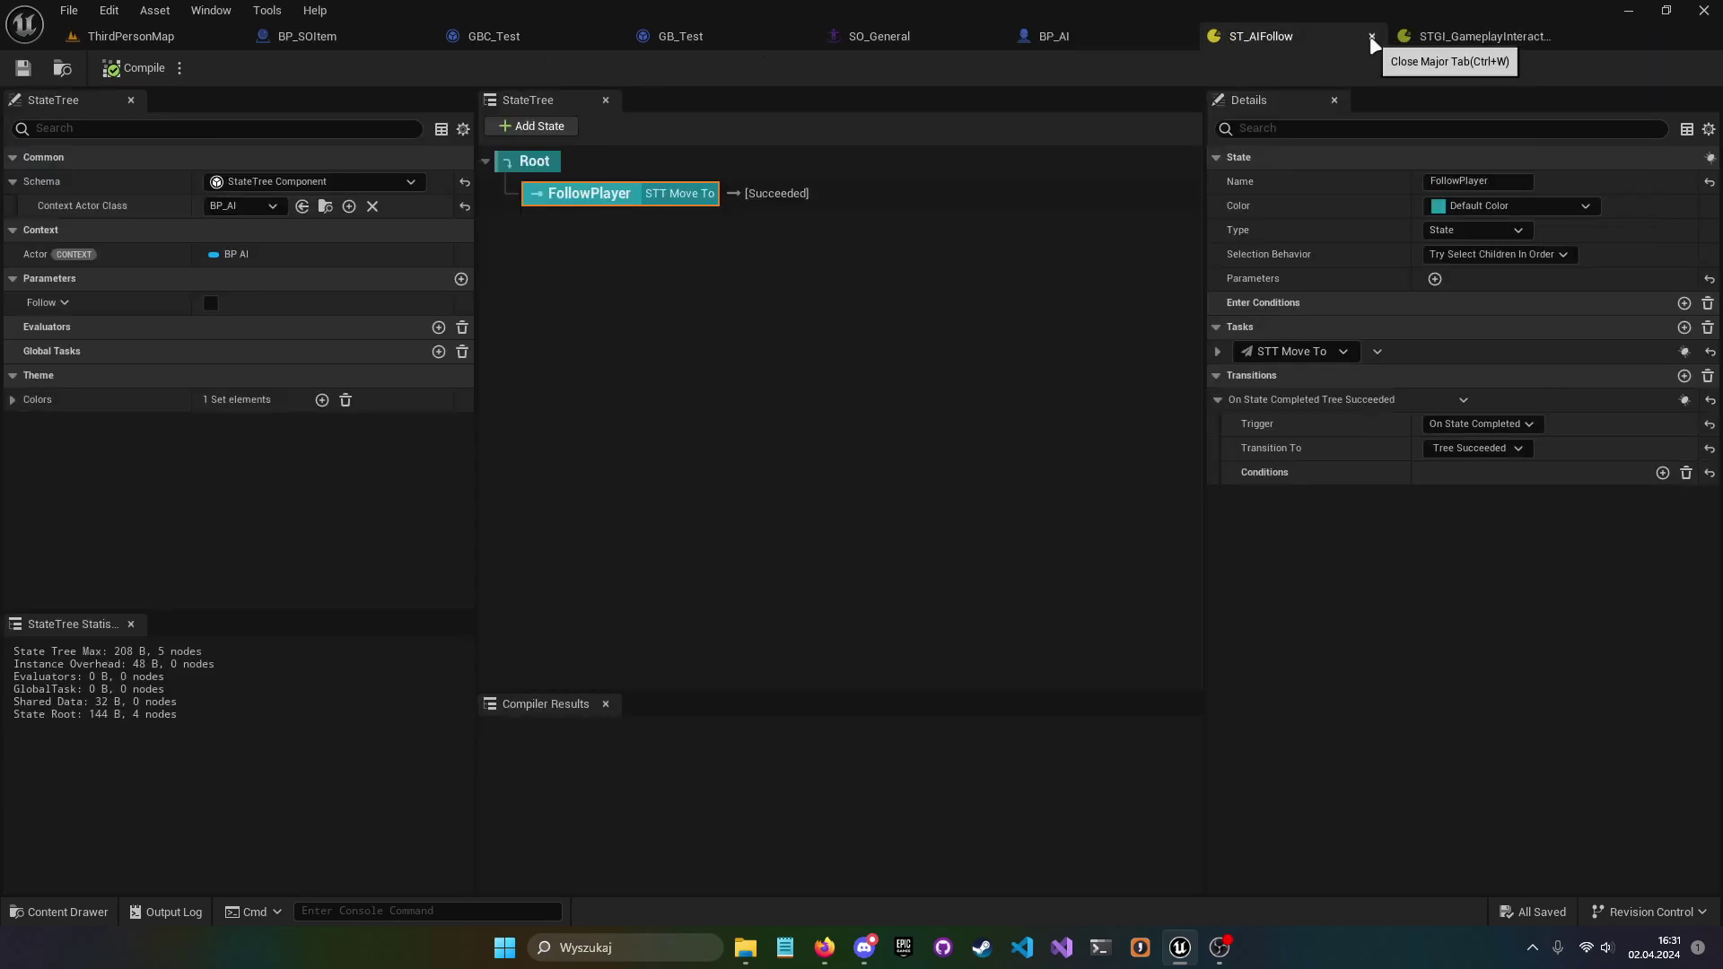
pyautogui.click(1371, 36)
pyautogui.click(1292, 38)
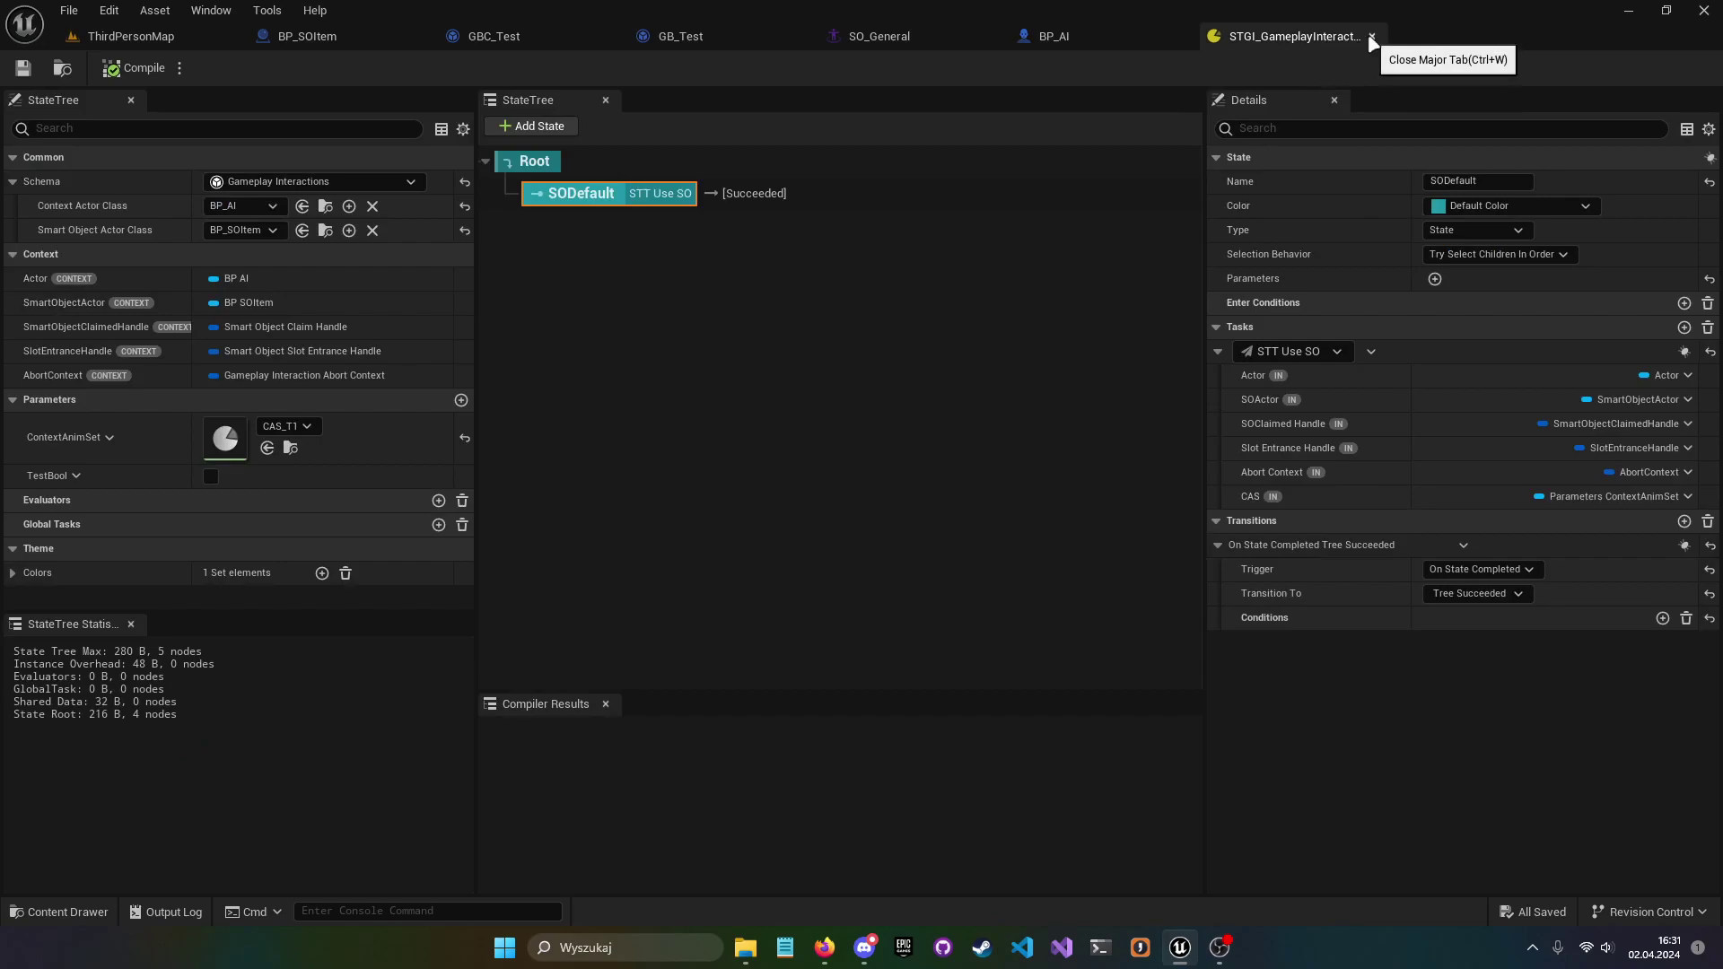
pyautogui.click(1371, 36)
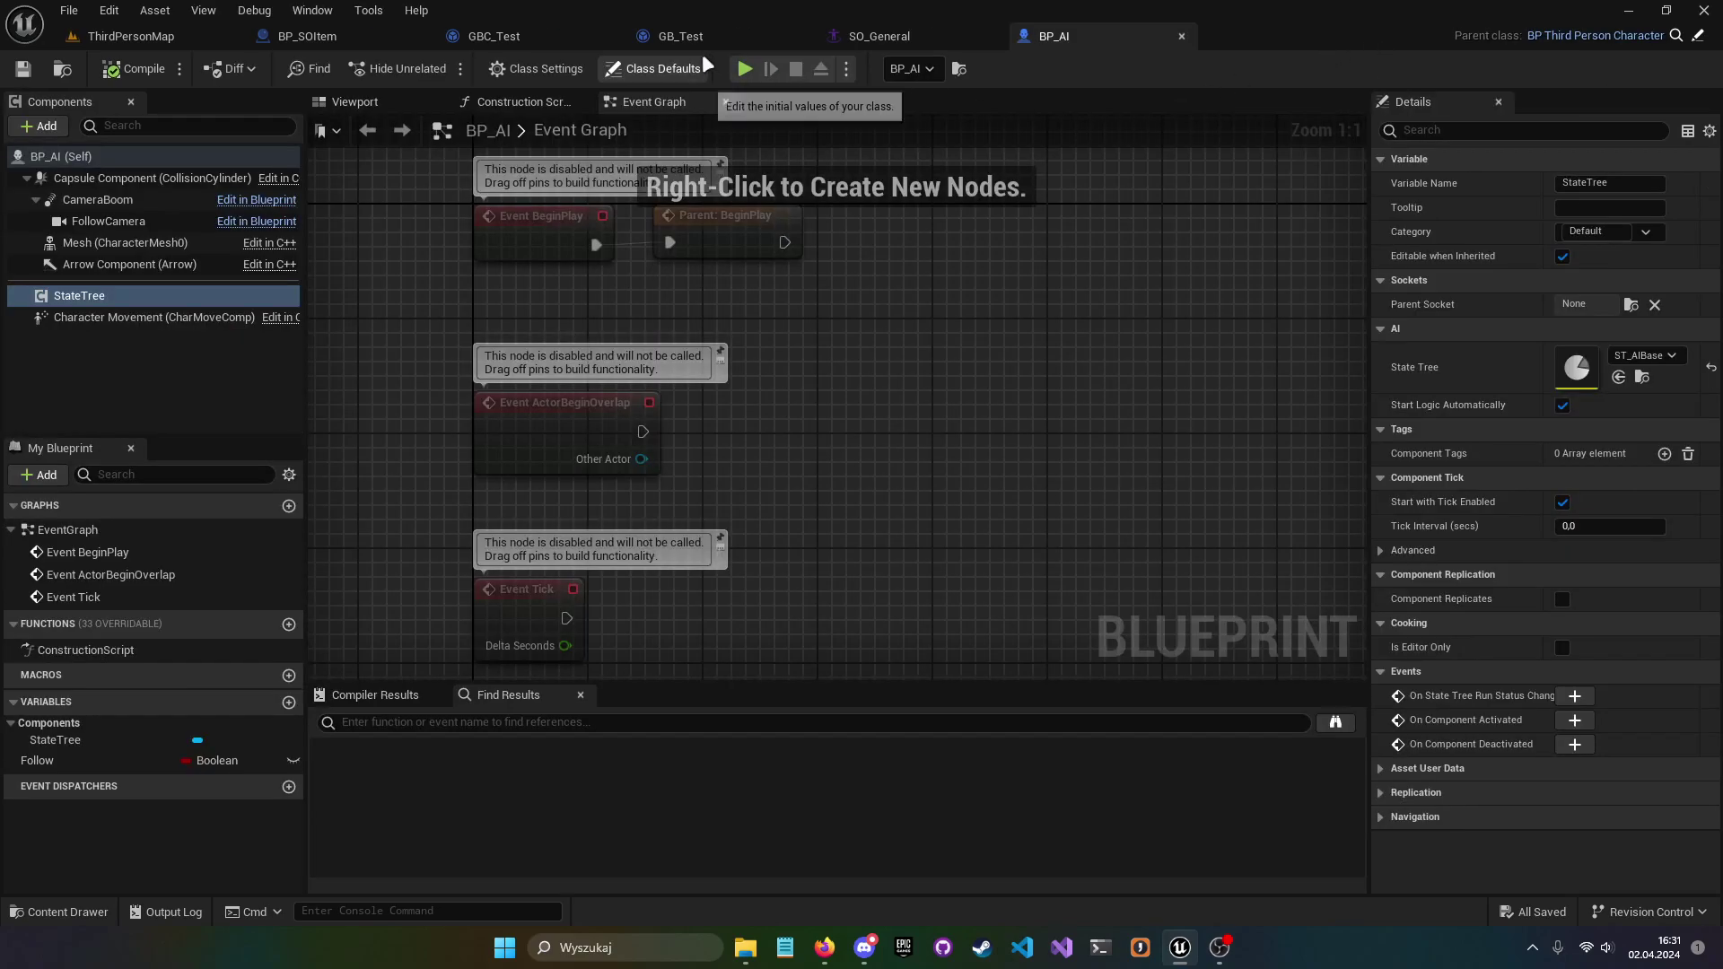
pyautogui.click(502, 36)
pyautogui.click(606, 36)
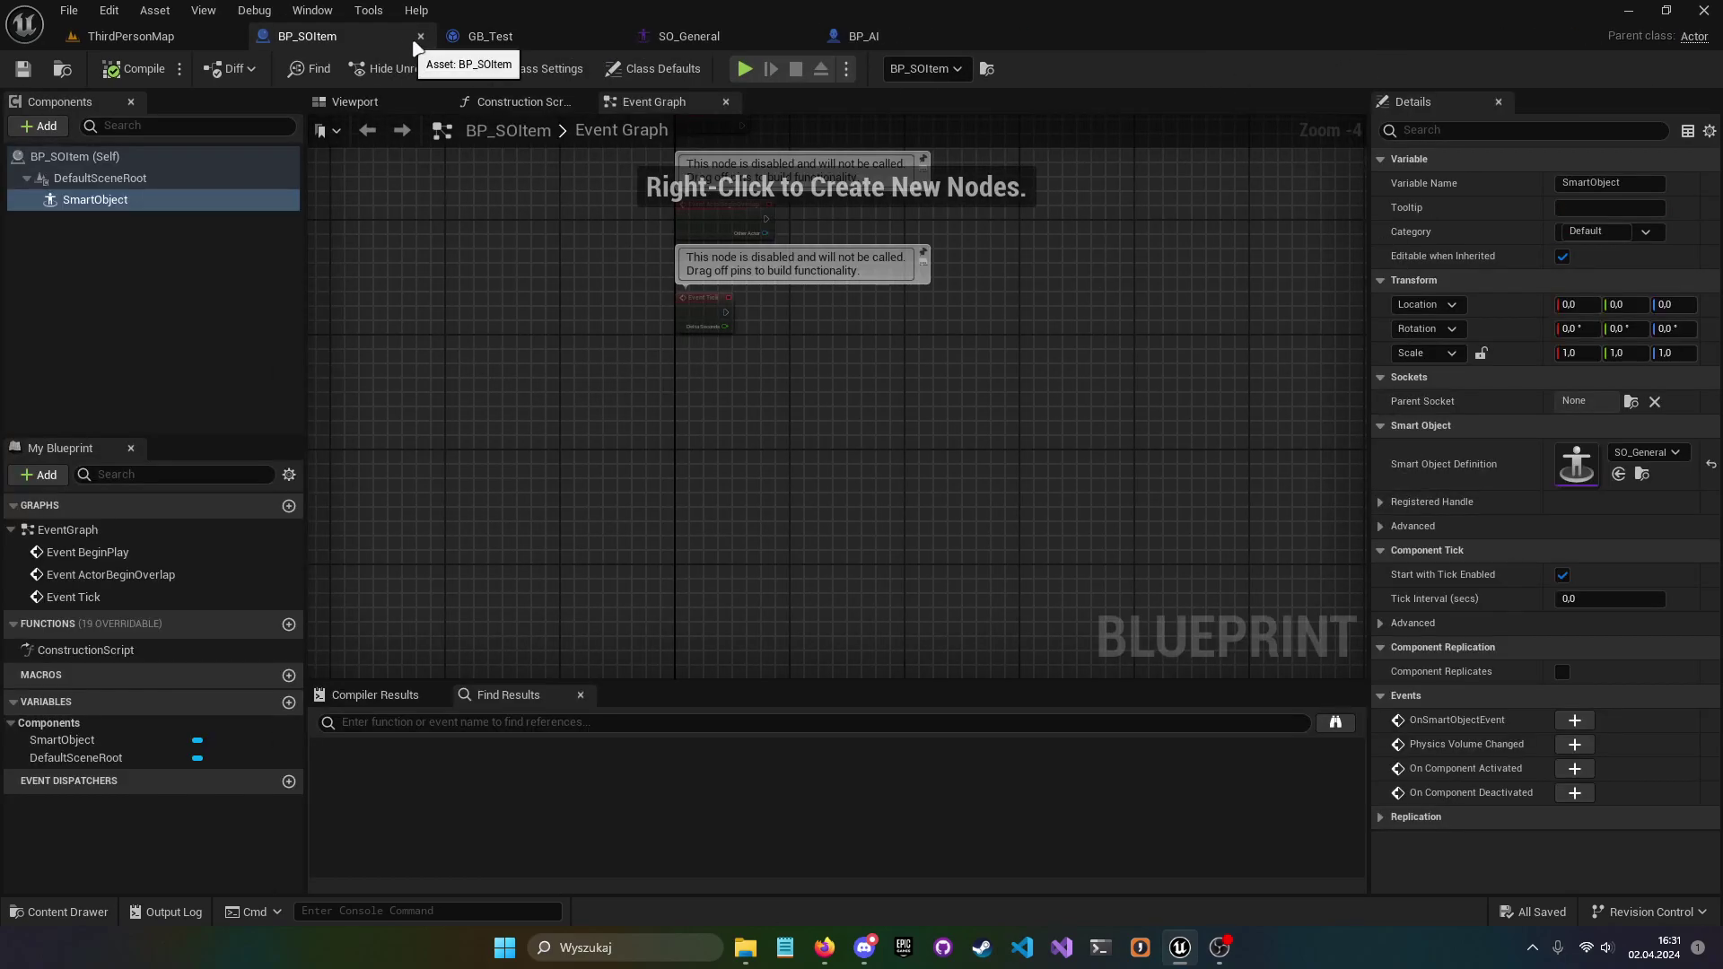
pyautogui.click(421, 36)
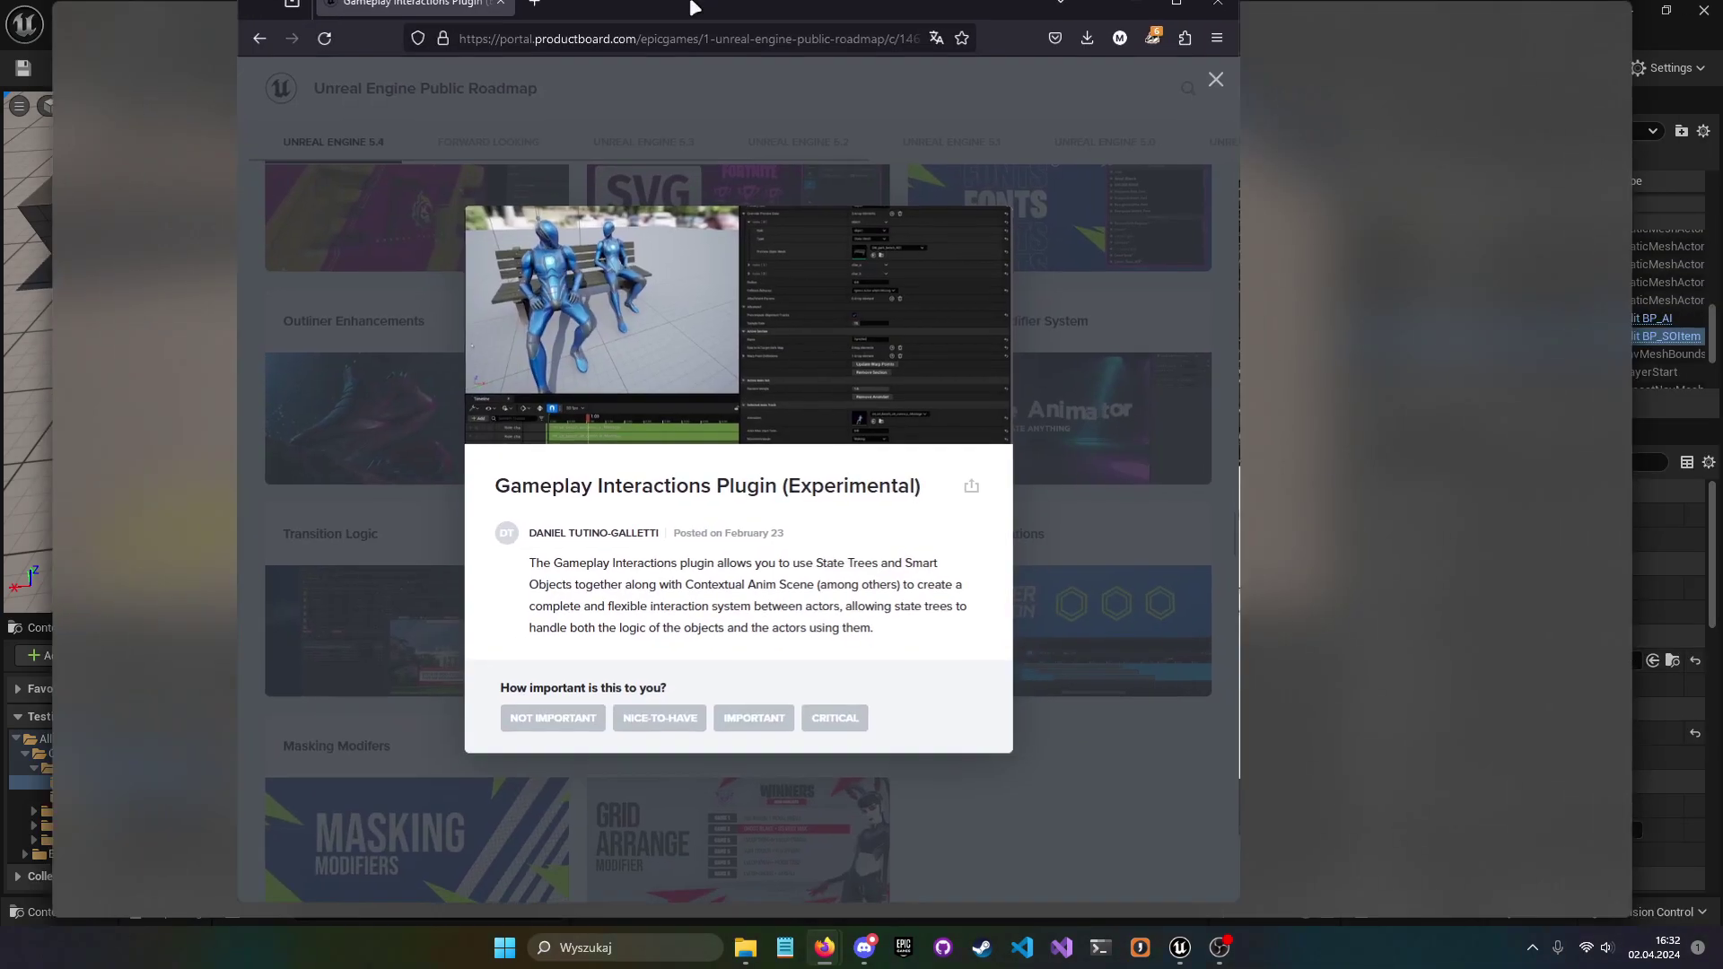
# - Read the Gameplay Interactions Plugin roadmap entry in the browser, highlighting Contextual Anim Scene, and return to Unreal Editor
pyautogui.doubleClick(694, 7)
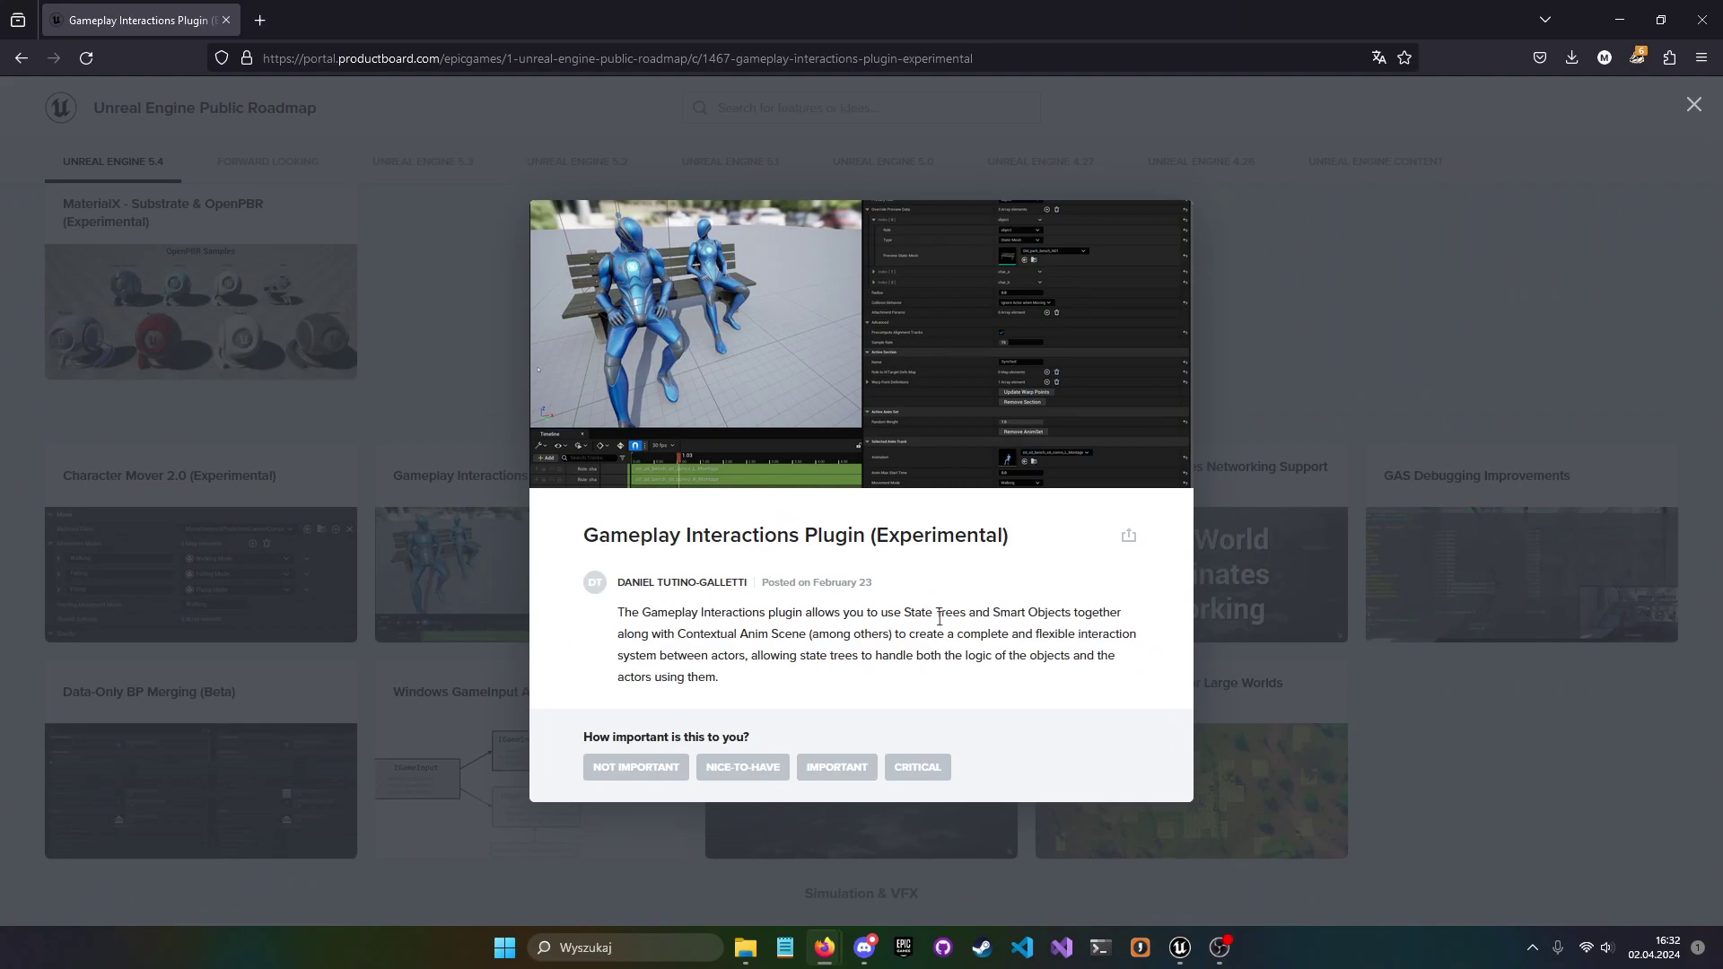
pyautogui.moveTo(923, 615); pyautogui.dragTo(1074, 615)
pyautogui.click(1097, 618)
pyautogui.moveTo(690, 636); pyautogui.dragTo(883, 634)
pyautogui.click(823, 640)
pyautogui.moveTo(812, 636); pyautogui.dragTo(890, 634)
pyautogui.click(856, 649)
pyautogui.moveTo(678, 635); pyautogui.dragTo(804, 640)
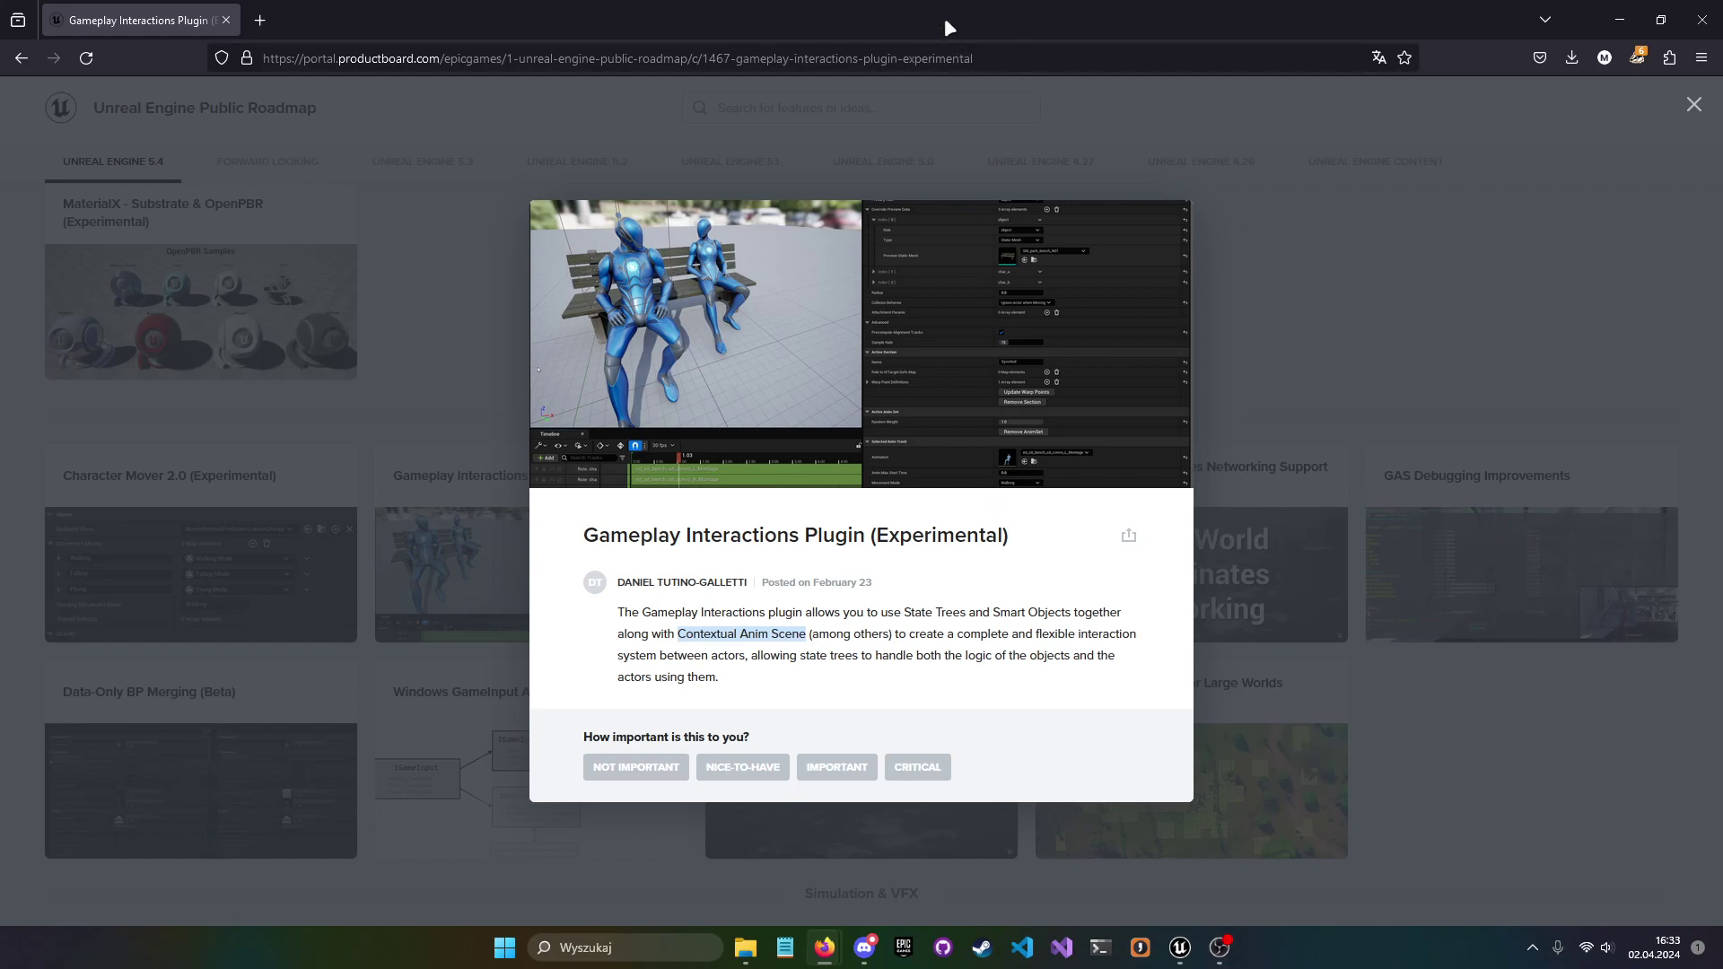
pyautogui.click(1620, 19)
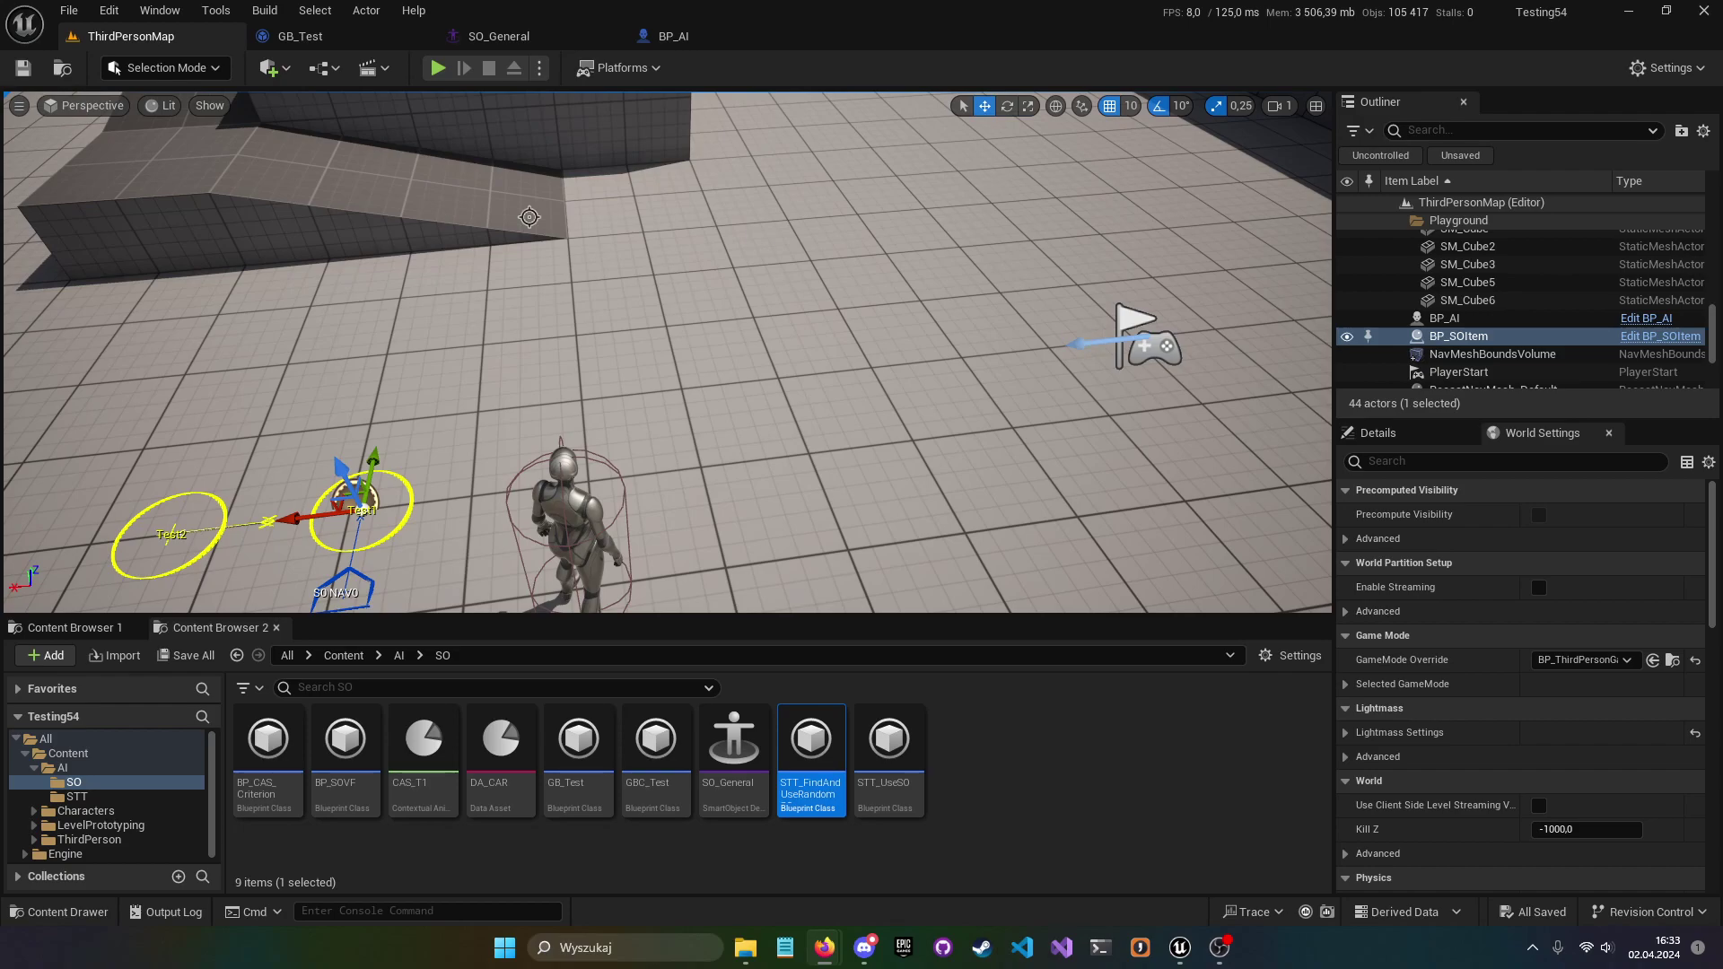
# - Search the plugins for "context" to check ContextualAnimation, and return to the ThirdPersonMap level
pyautogui.click(1030, 715)
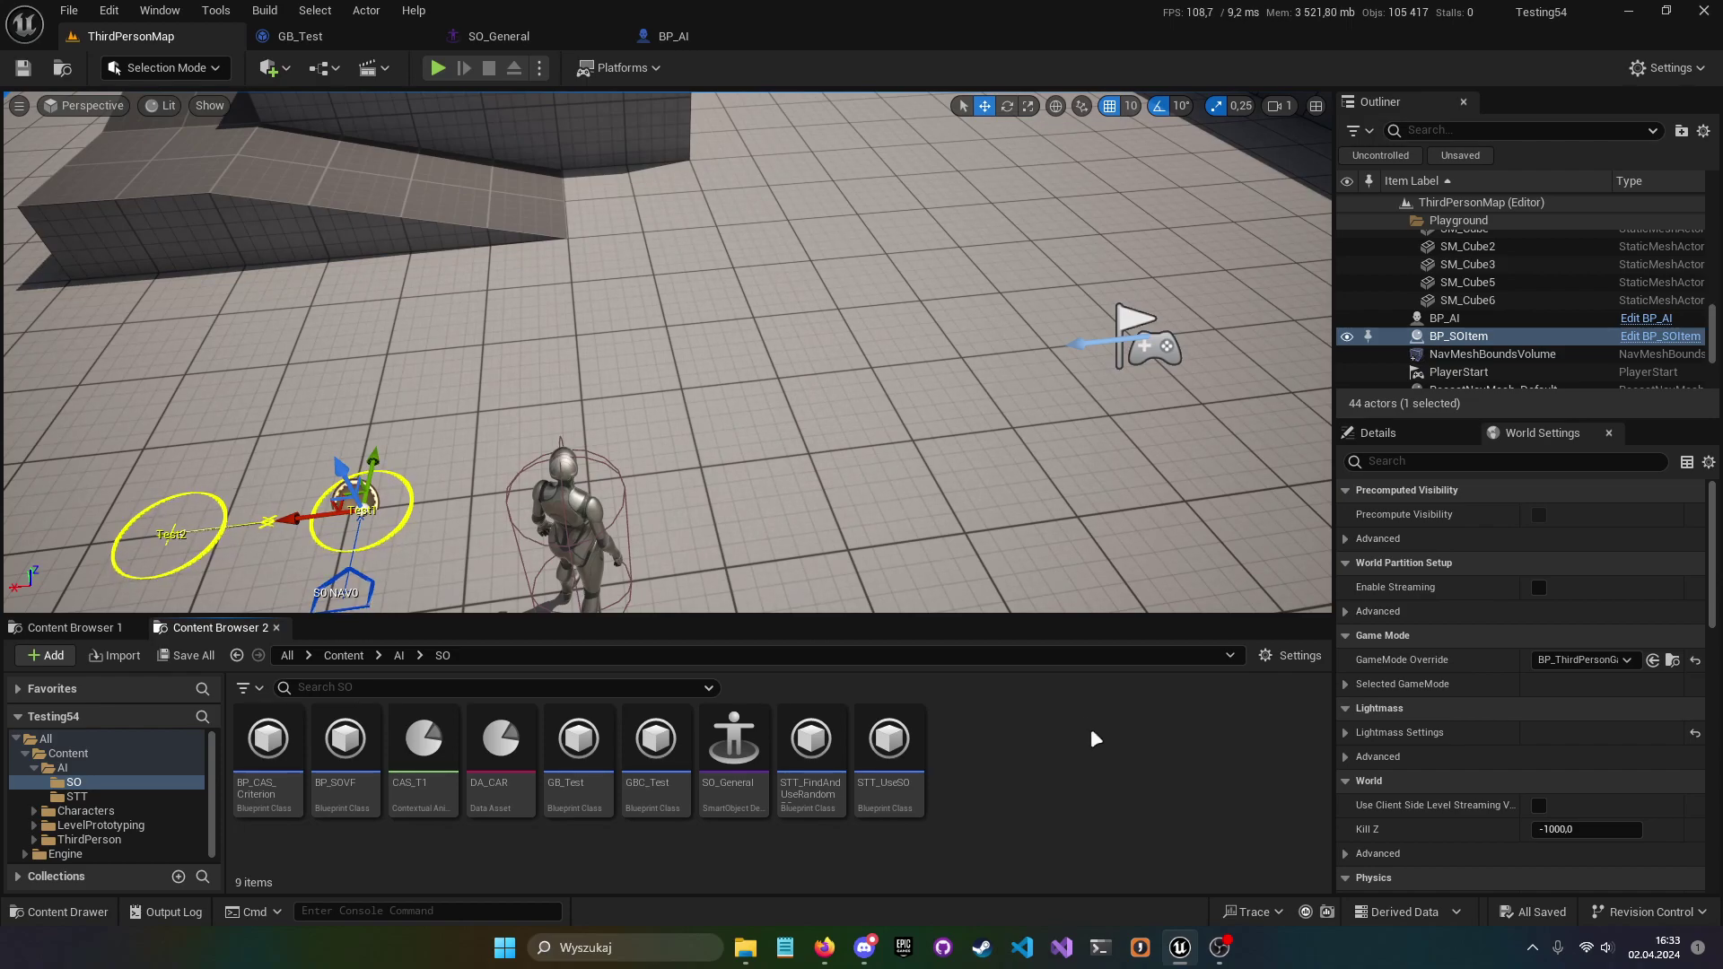
pyautogui.click(109, 10)
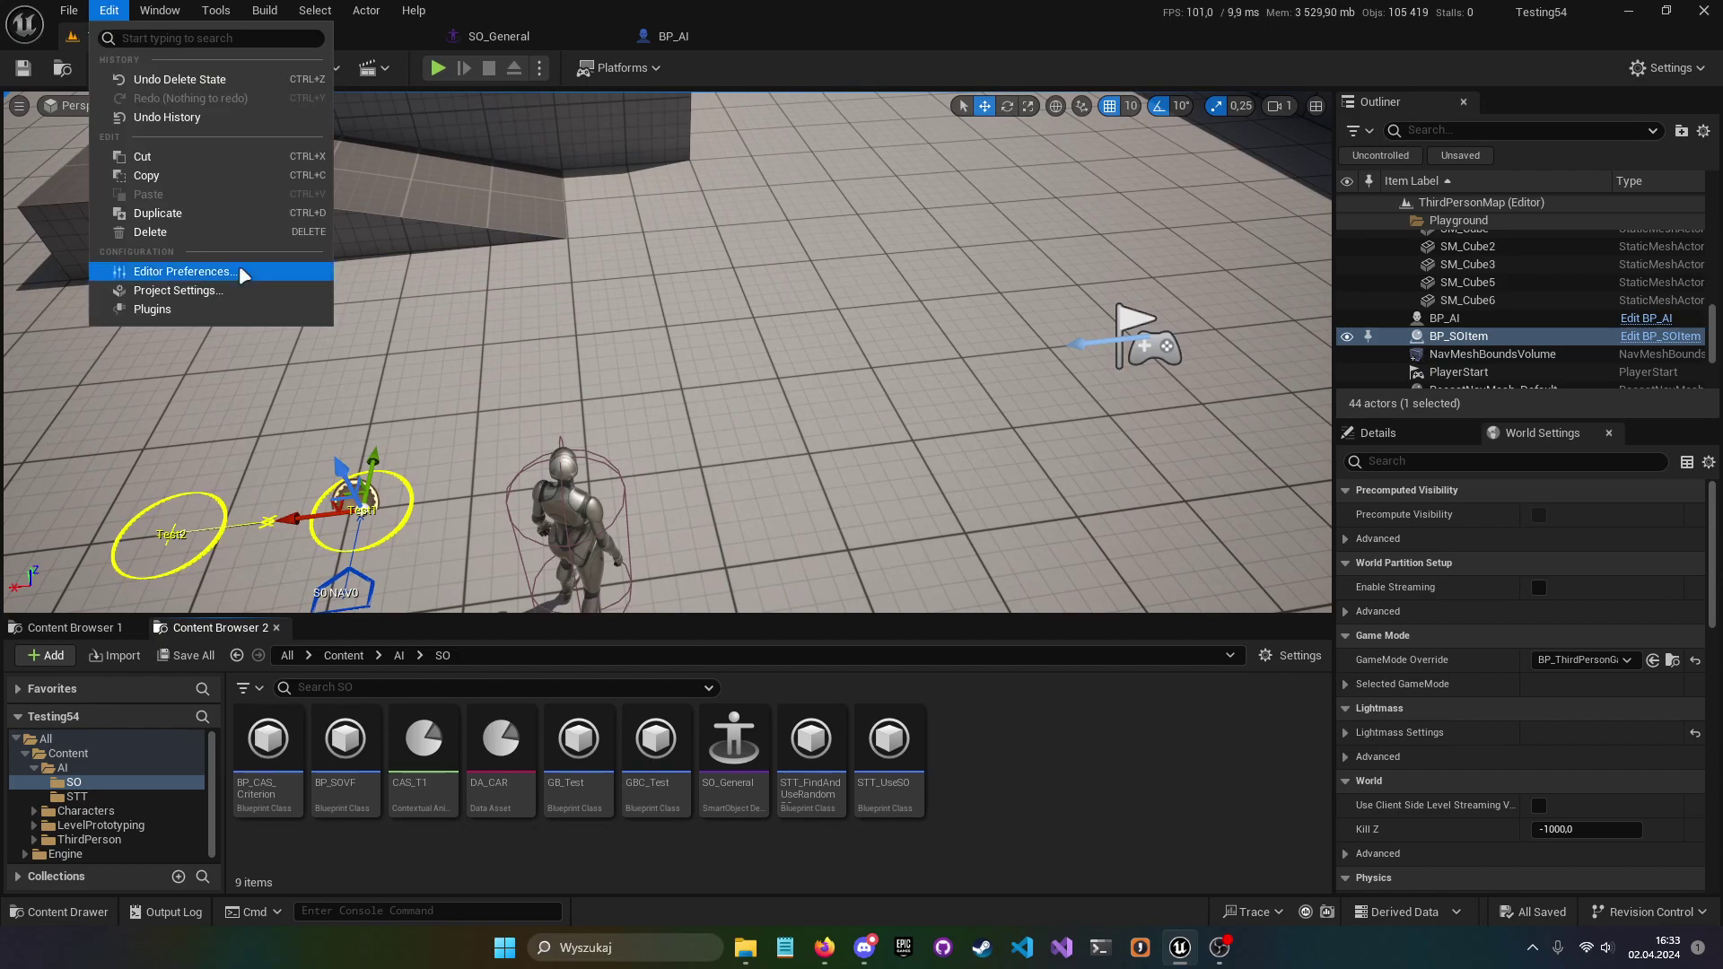
pyautogui.click(196, 308)
pyautogui.write('context')
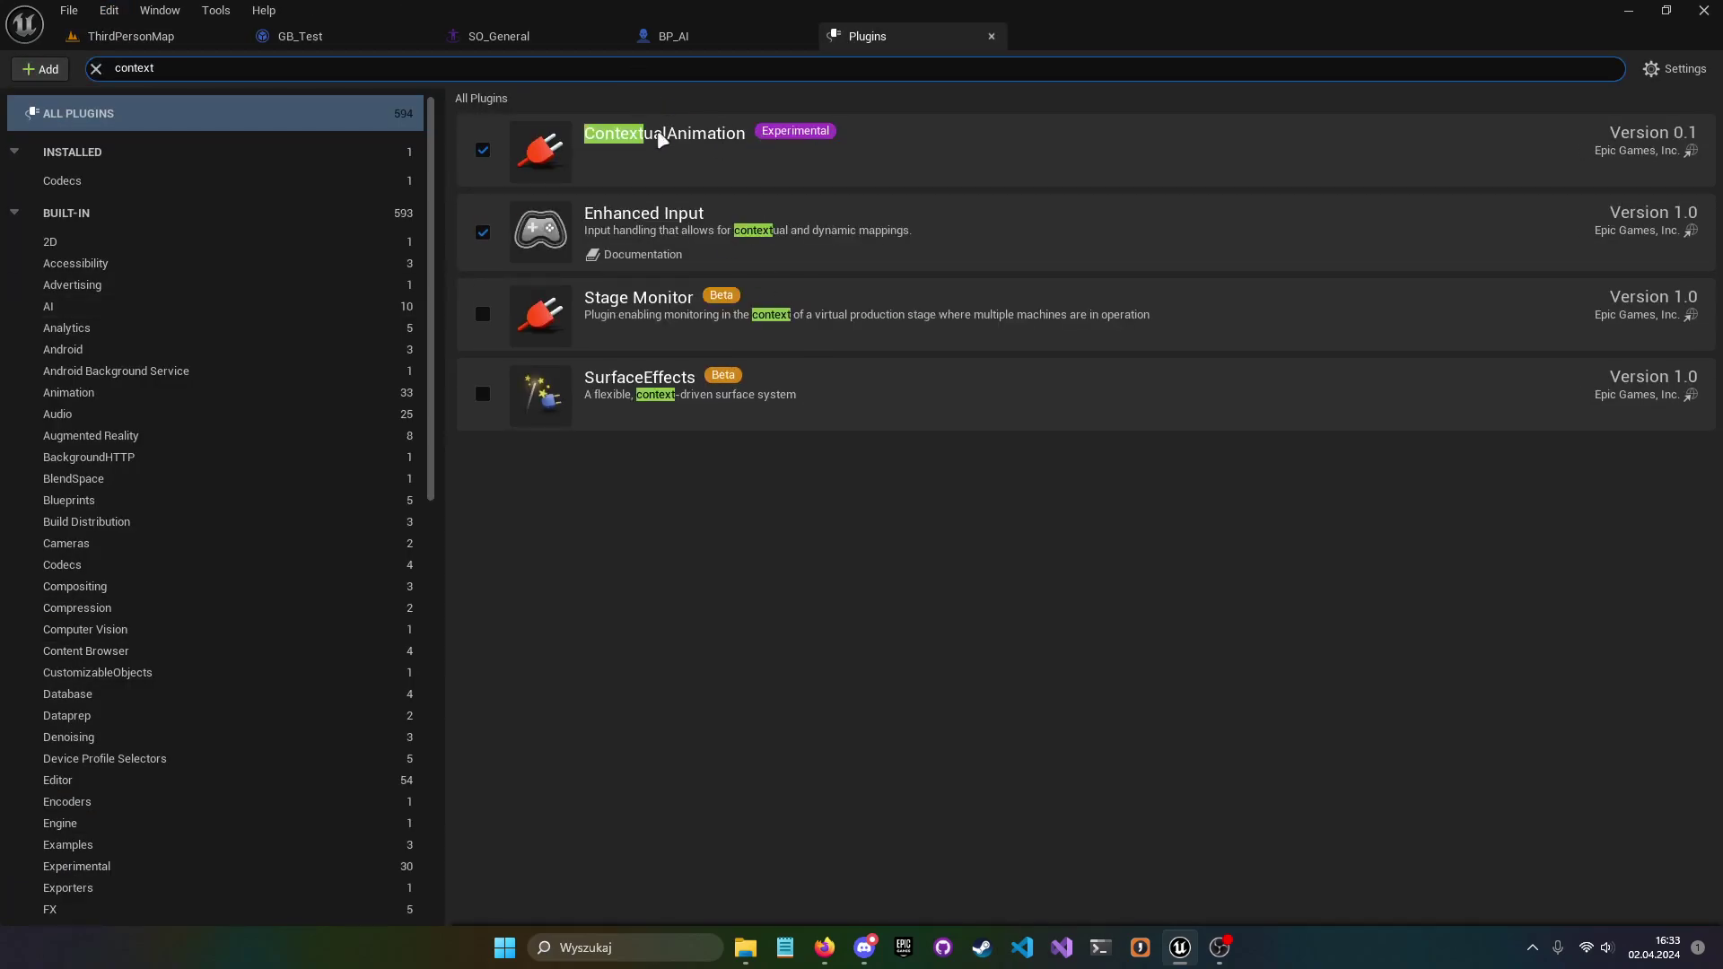
pyautogui.click(994, 36)
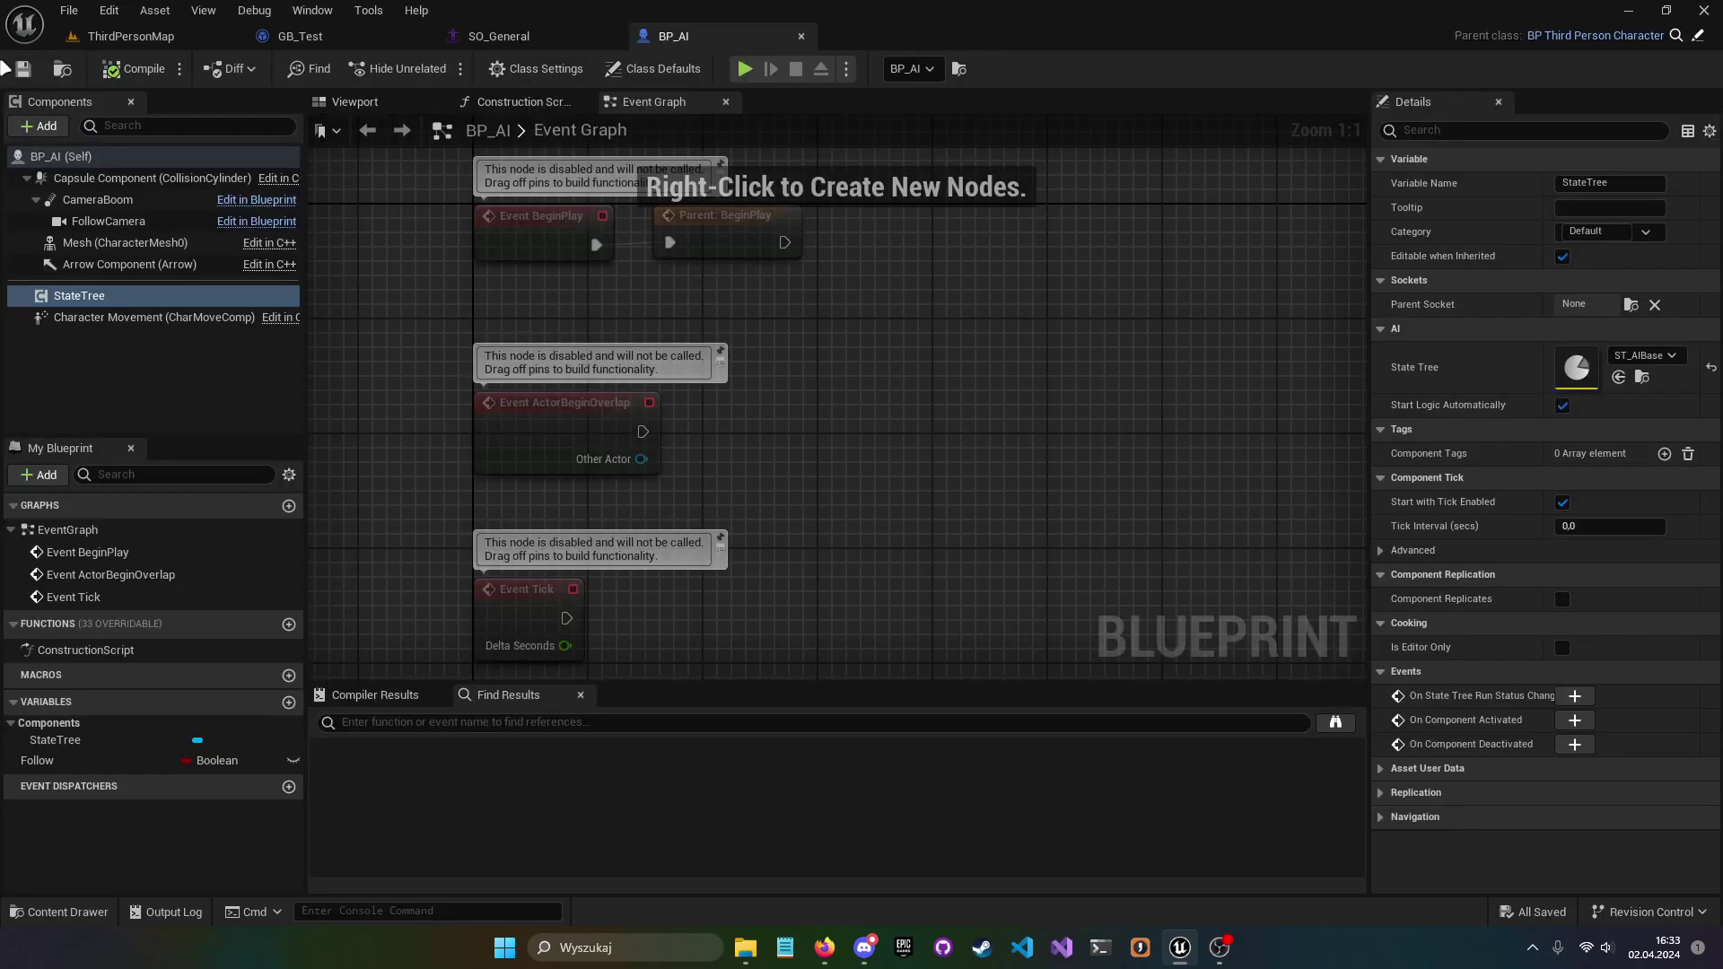
pyautogui.click(131, 36)
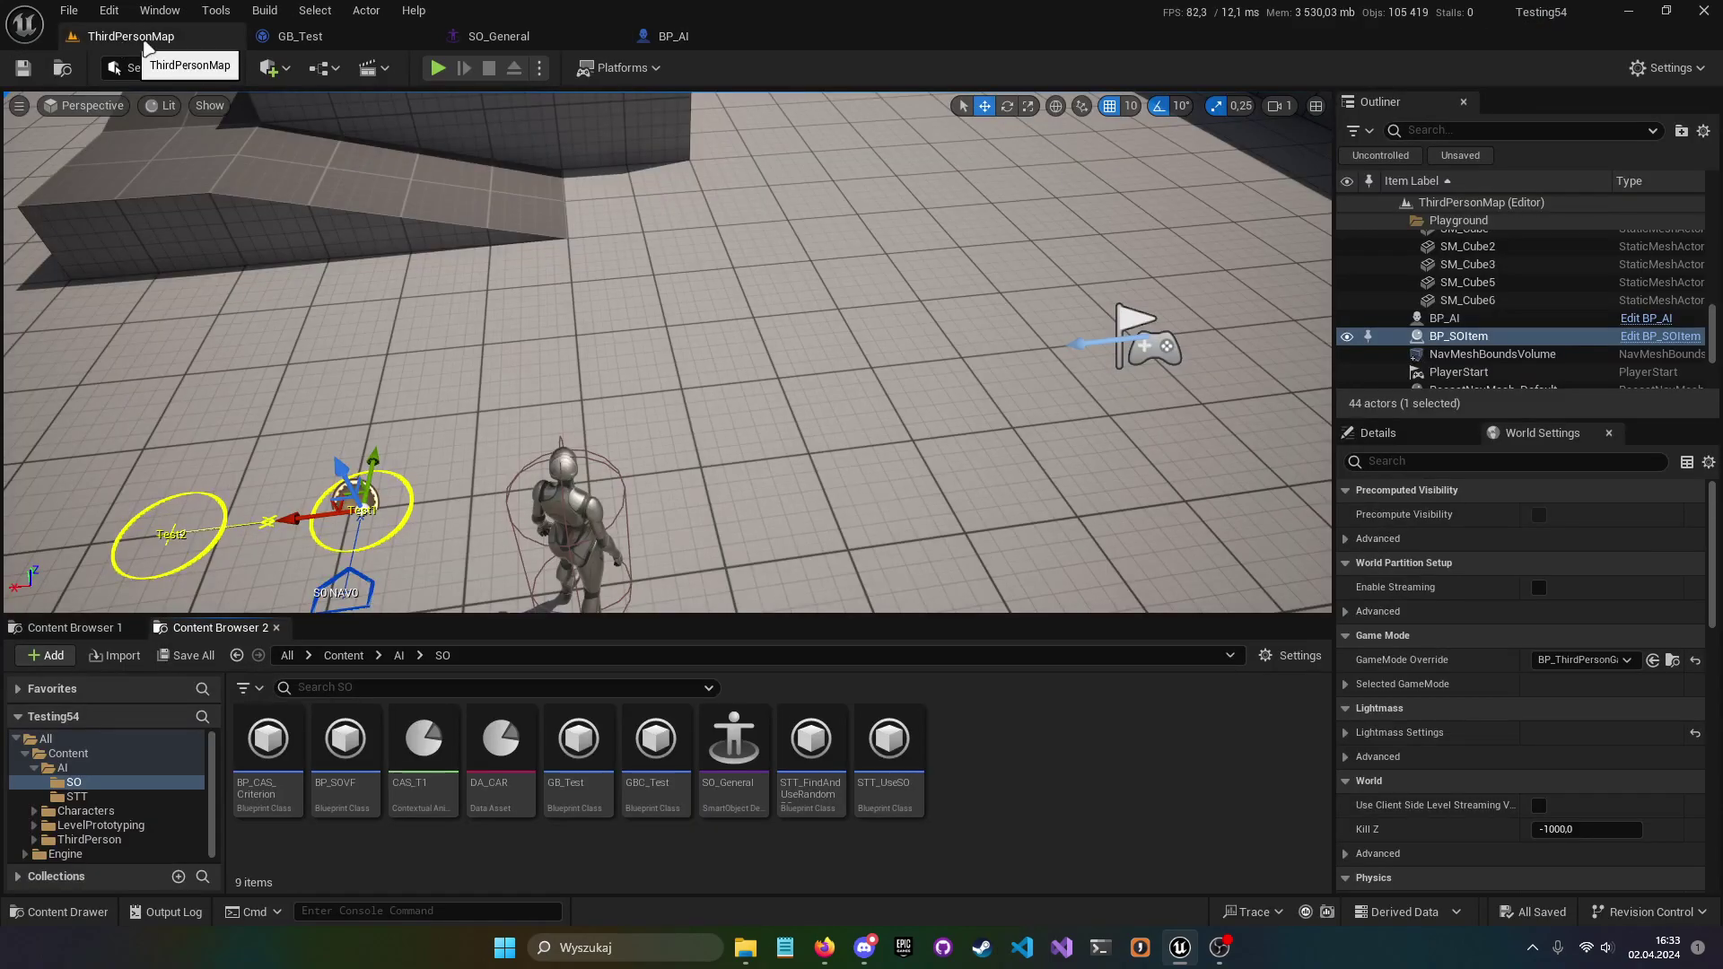
# - Look up the Contextual Anim Scene asset type, open CAS_T1, and compare its preview and role tracks with the SO_General slots
pyautogui.rightClick(985, 739)
pyautogui.moveTo(1196, 360)
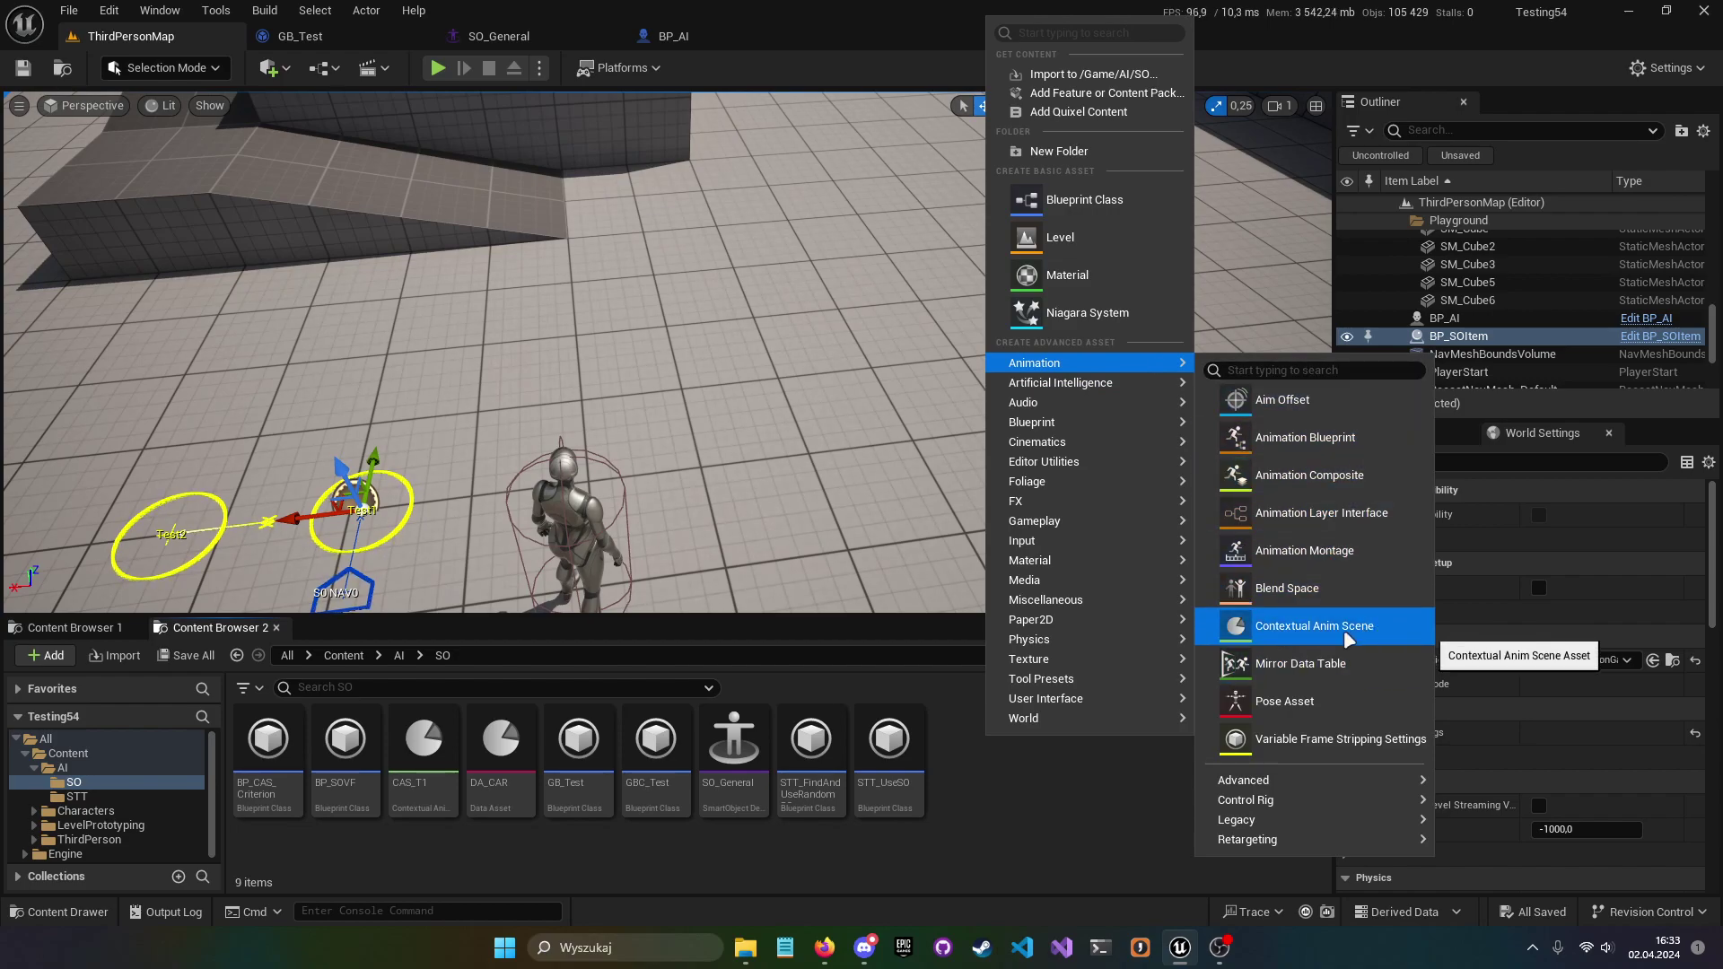
pyautogui.click(428, 748)
pyautogui.doubleClick(429, 747)
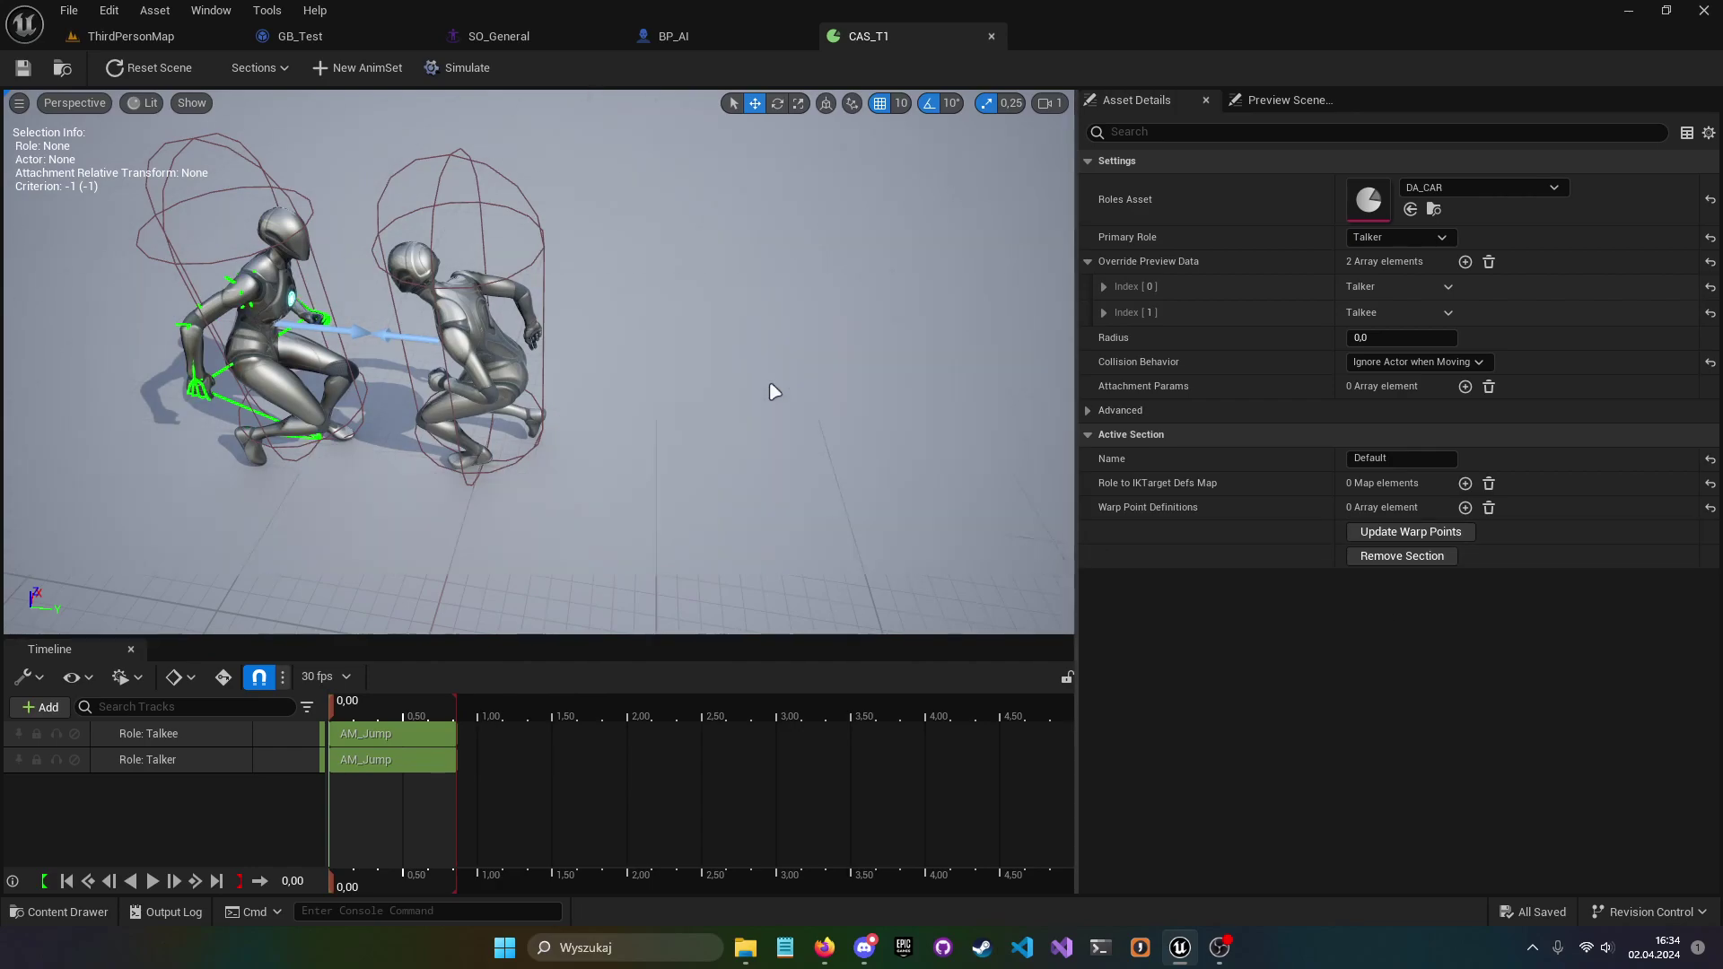
pyautogui.moveTo(781, 392); pyautogui.dragTo(773, 385, button='right')
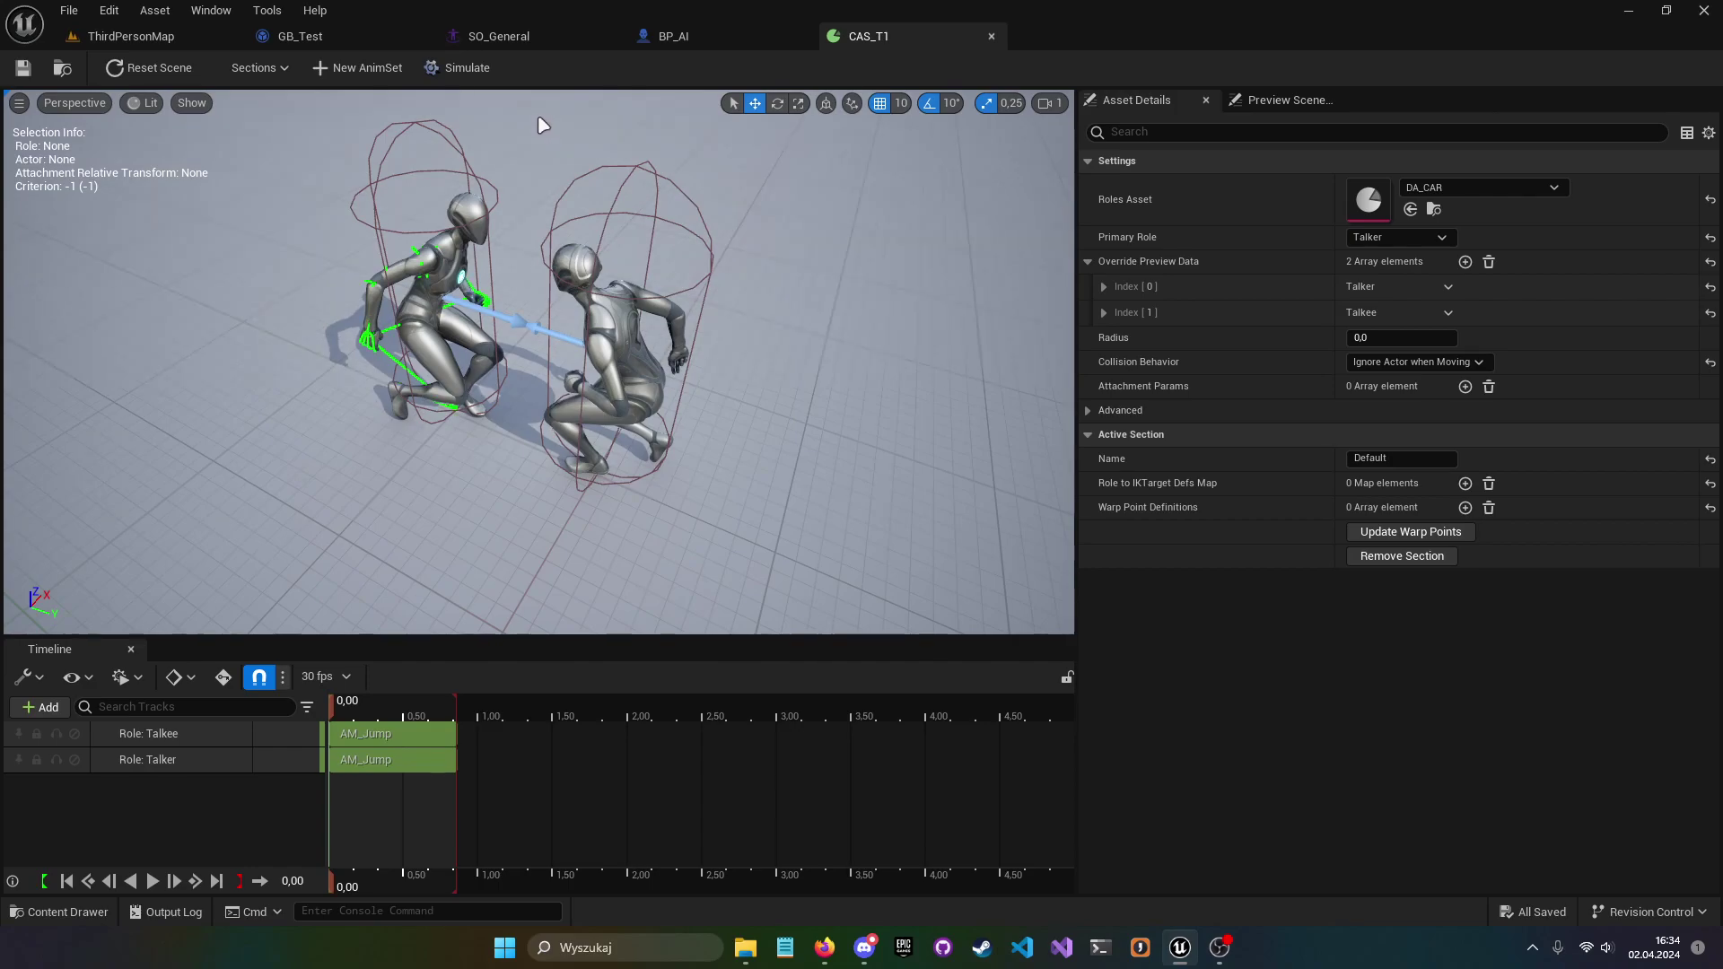
pyautogui.click(509, 40)
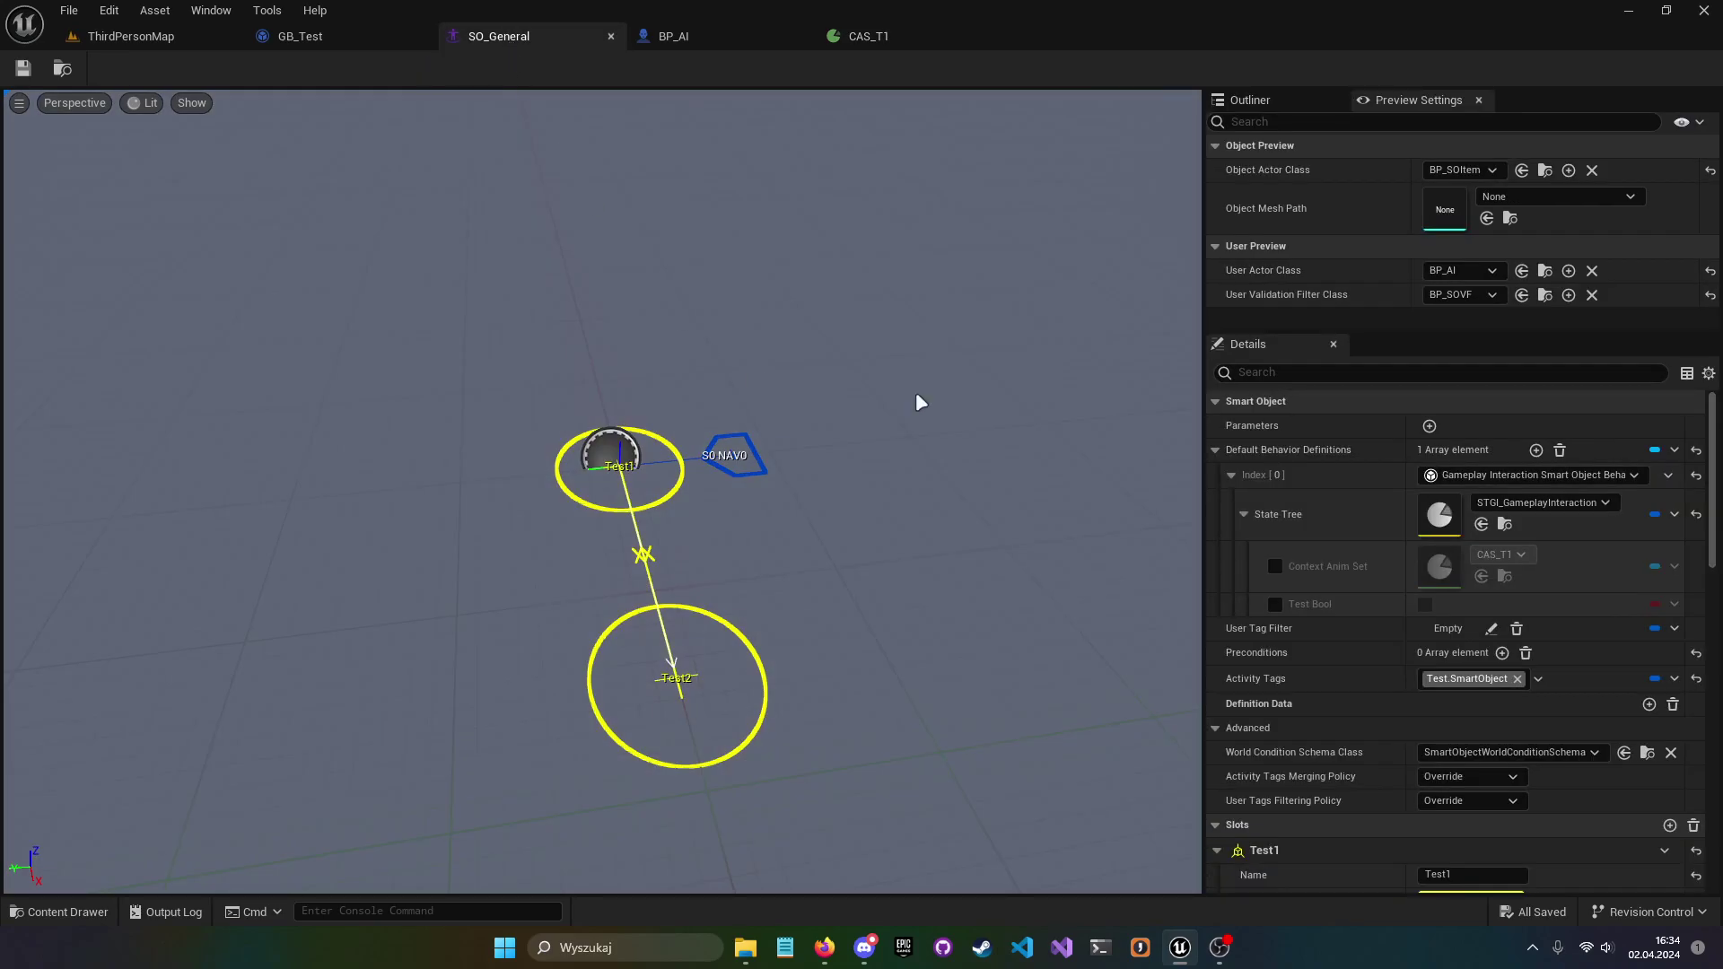
pyautogui.click(851, 36)
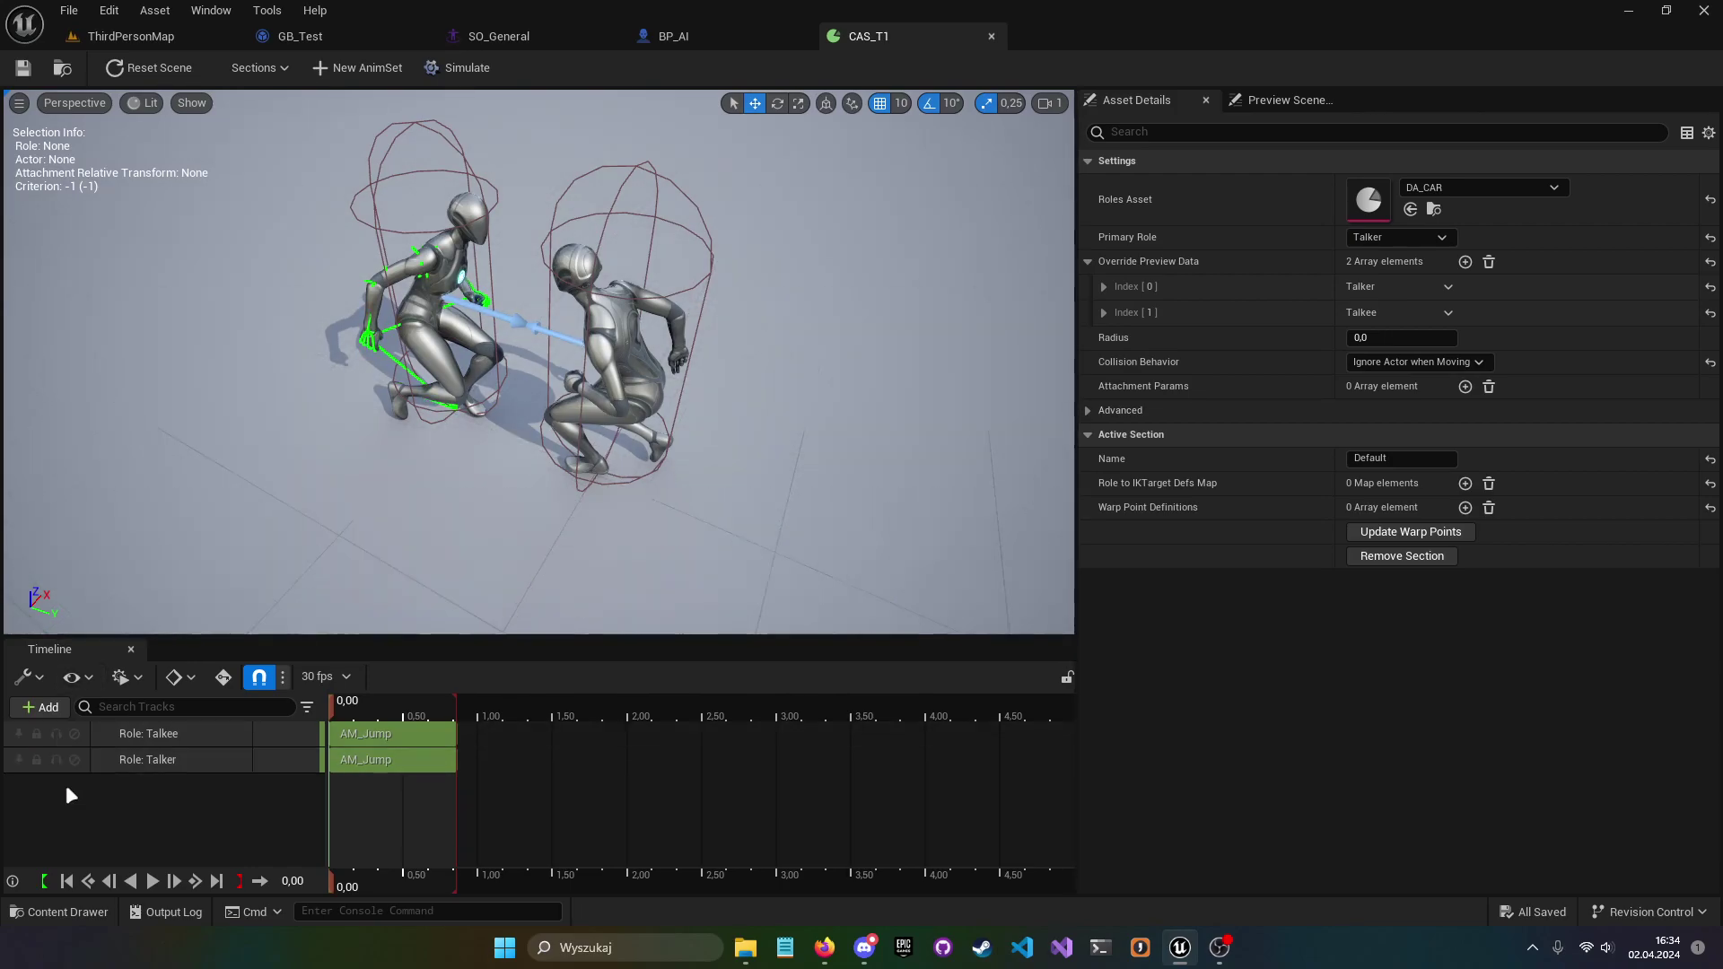
pyautogui.click(208, 733)
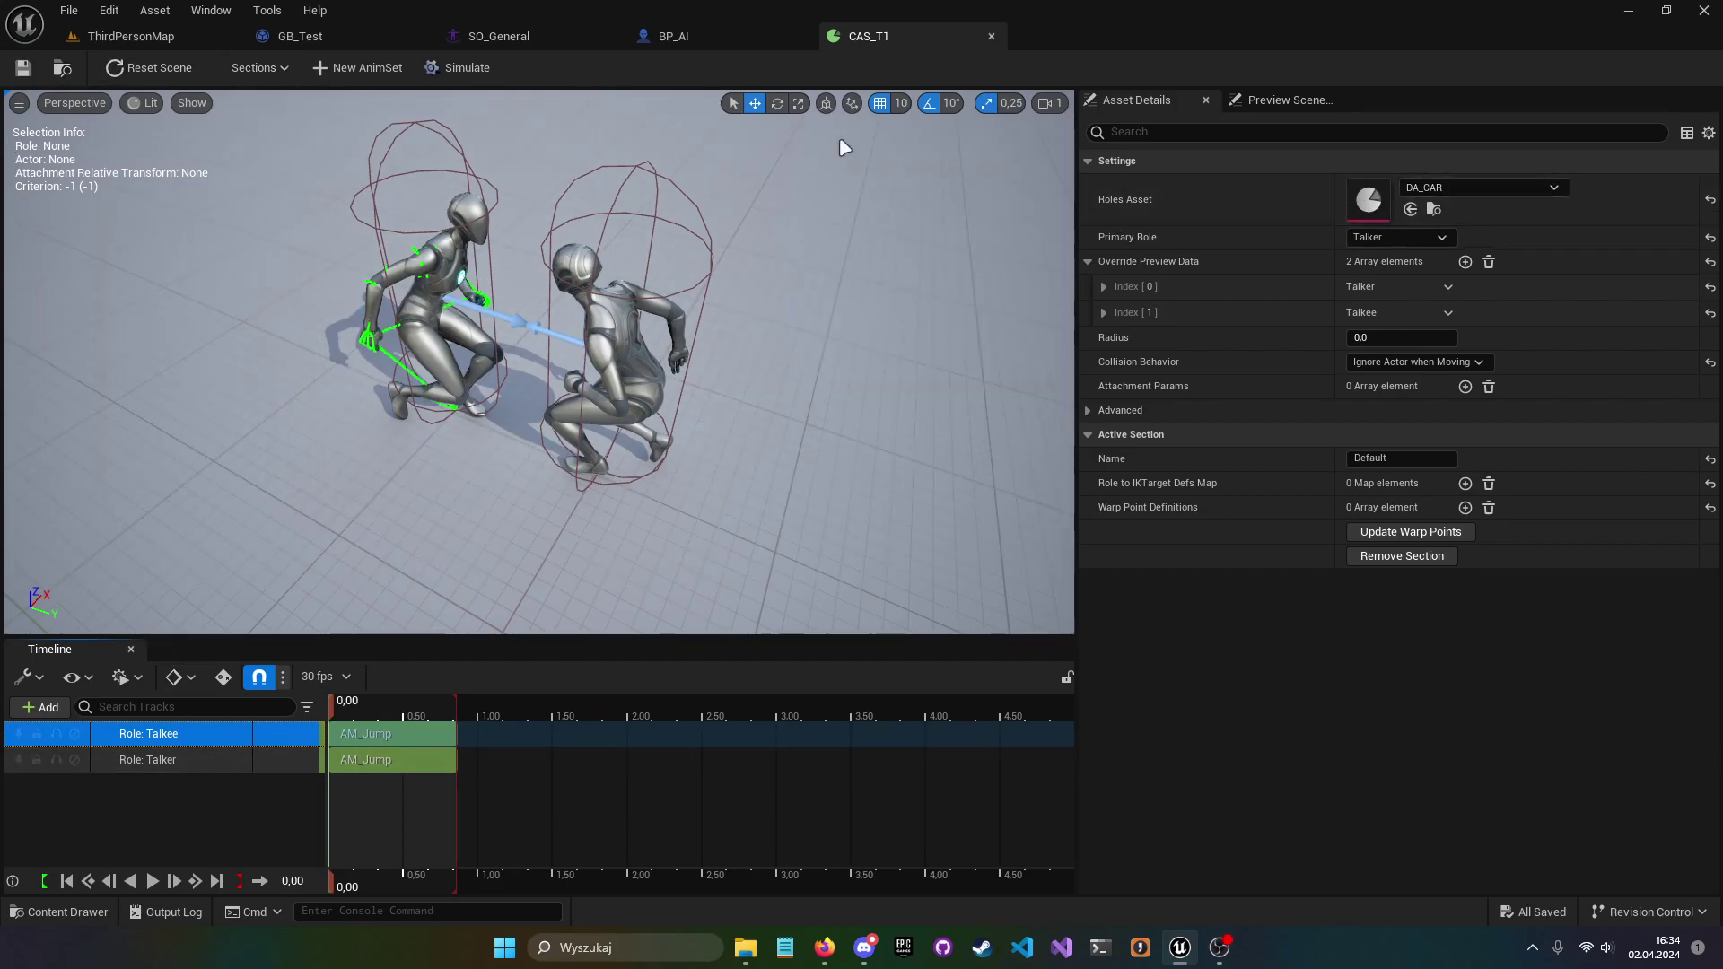
# - Create a Contextual Anim Scene asset named CAS_T2 in the AI/SO content folder
pyautogui.click(144, 39)
pyautogui.rightClick(1010, 725)
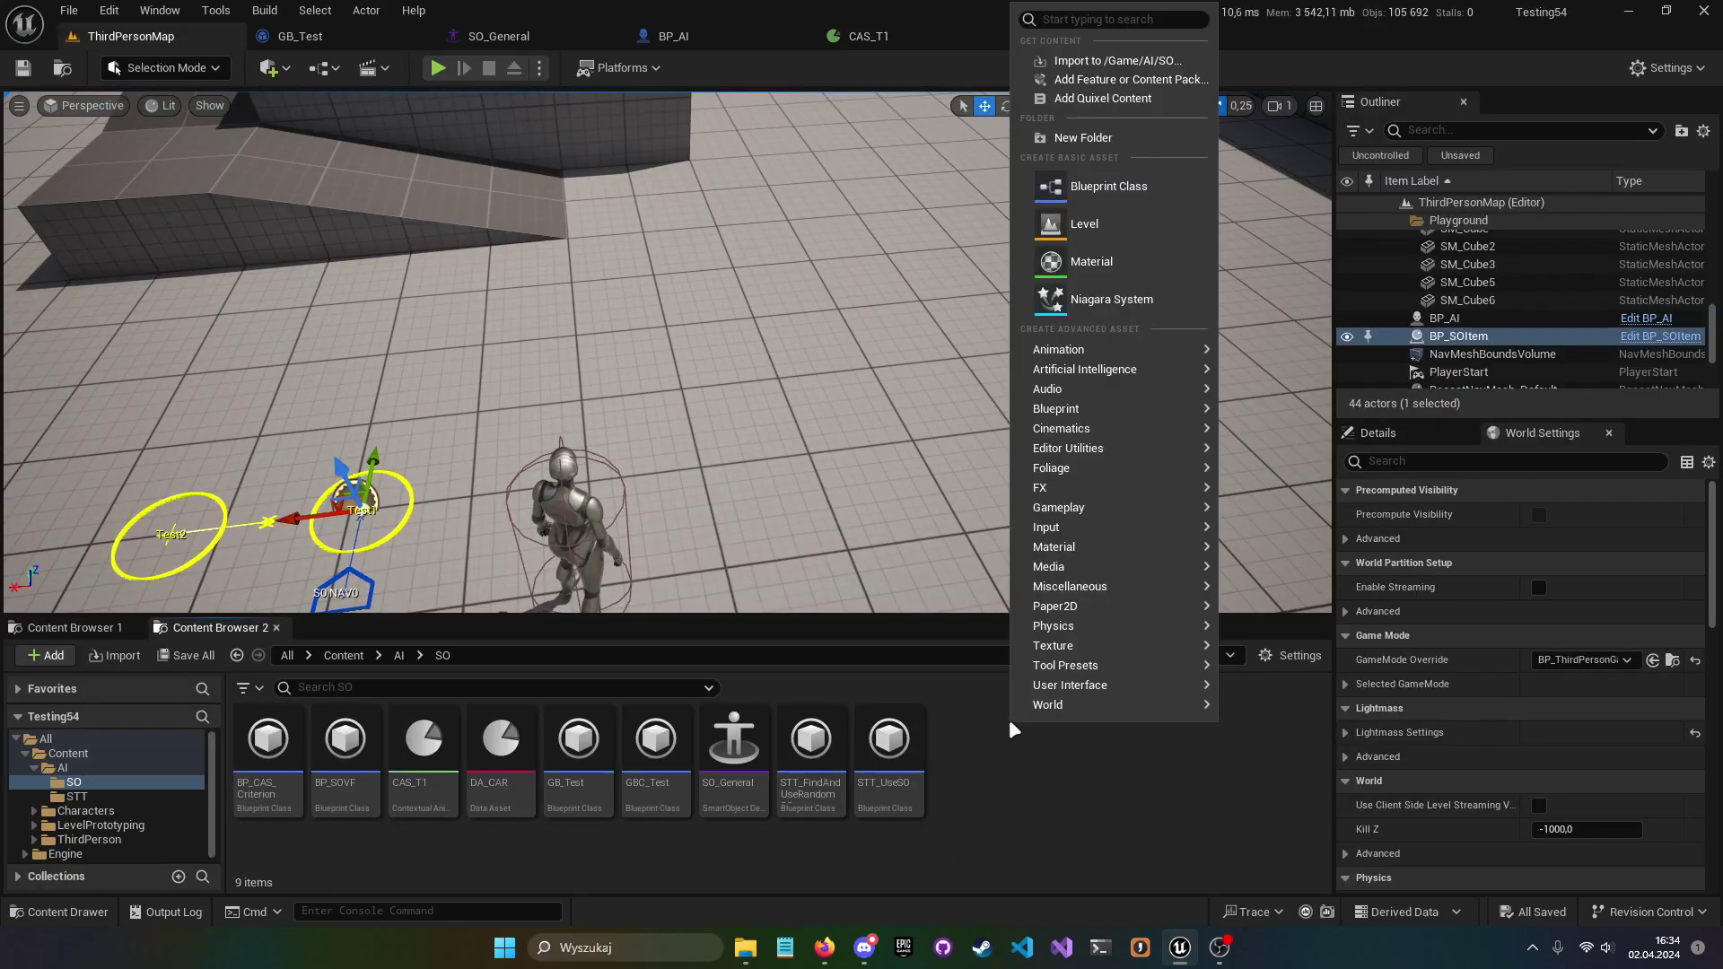
pyautogui.moveTo(1167, 354)
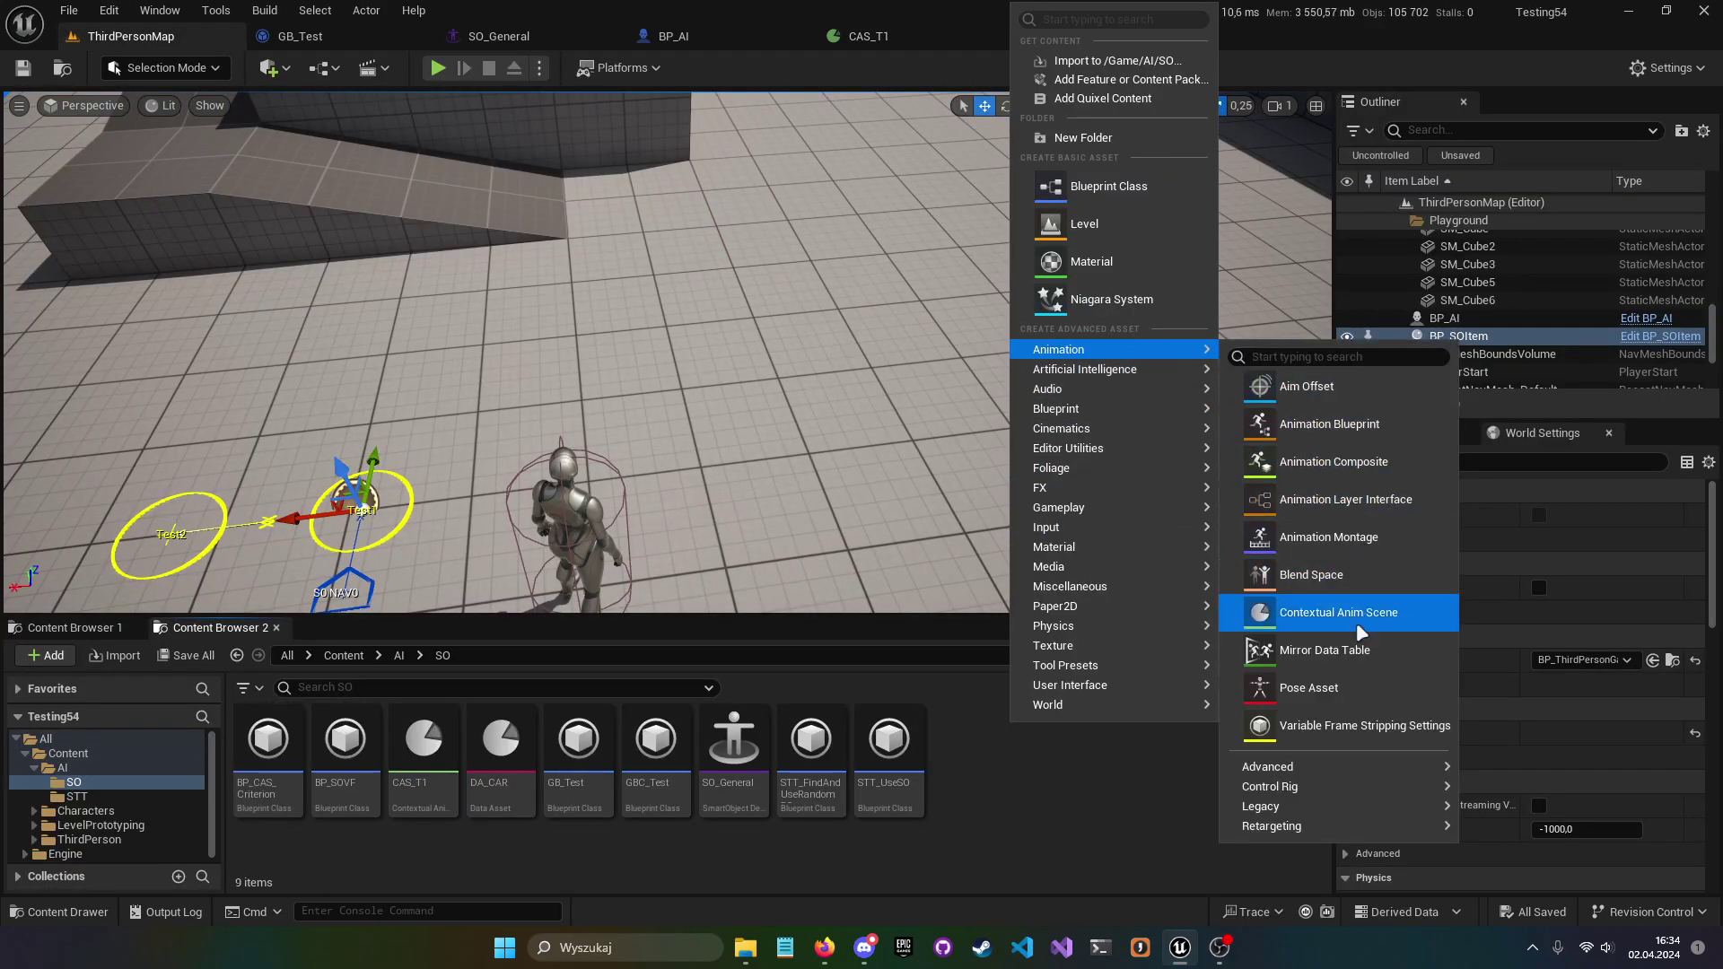
pyautogui.click(1339, 613)
pyautogui.write('CAS_T')
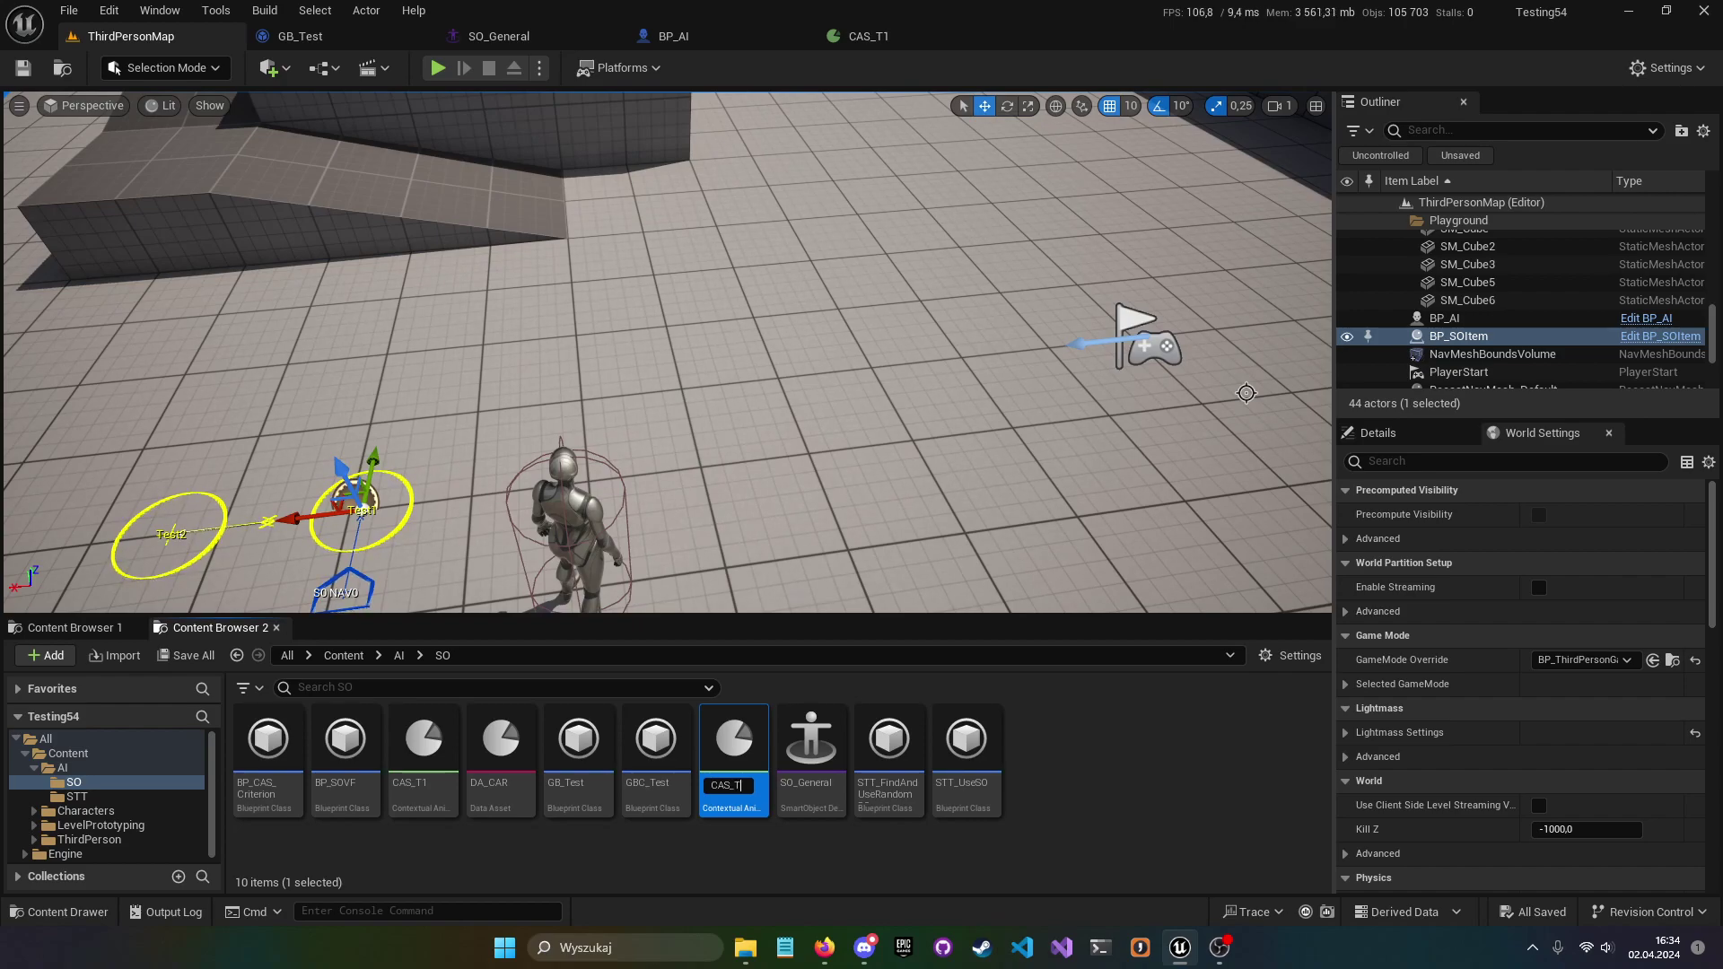
pyautogui.press('Return')
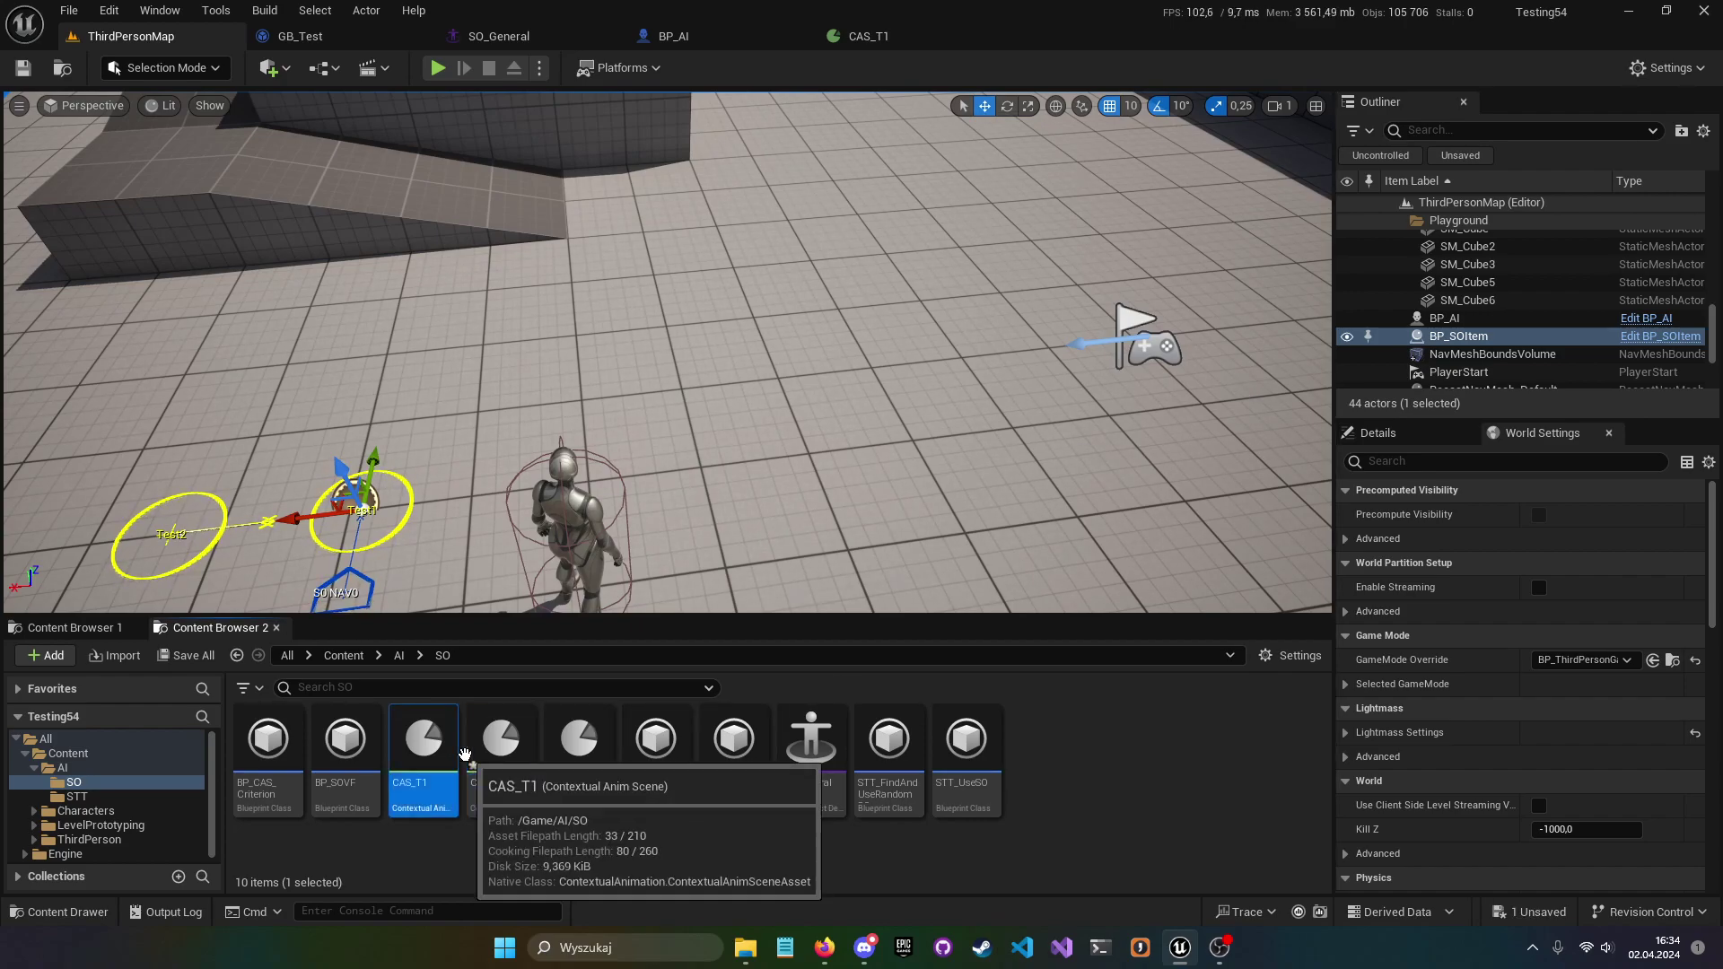
# - Close the CAS_T1 editor, open CAS_T2, and examine its preview viewport and advanced settings
pyautogui.doubleClick(435, 750)
pyautogui.click(134, 36)
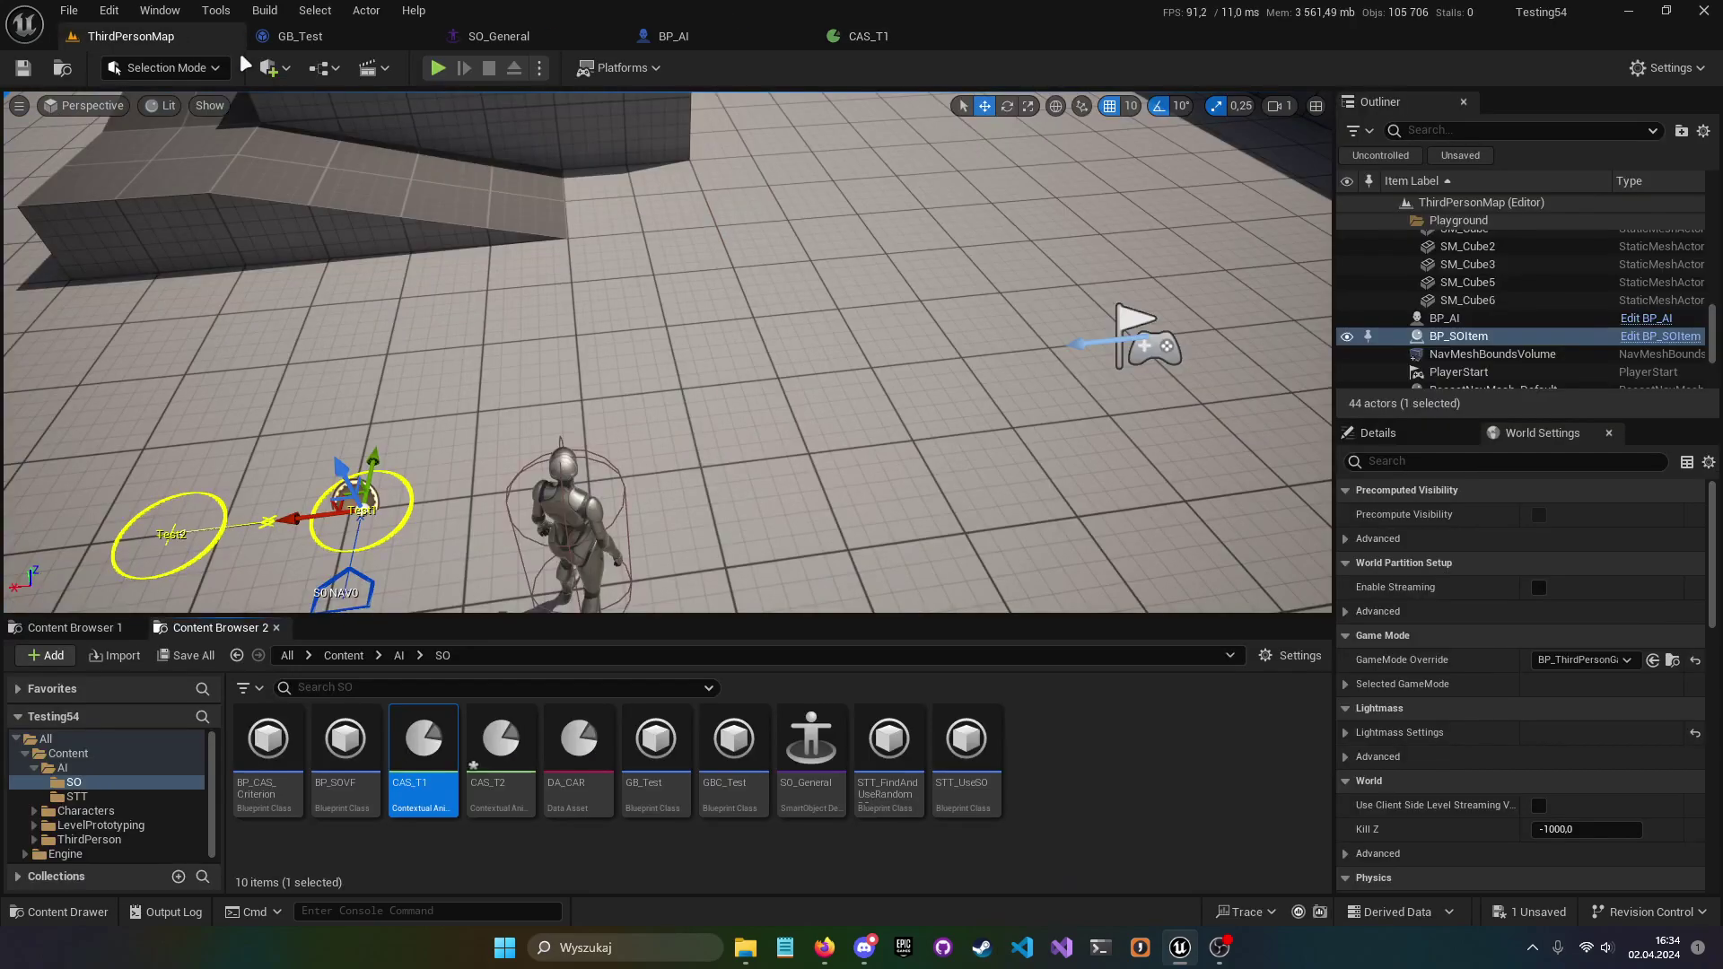
pyautogui.click(991, 36)
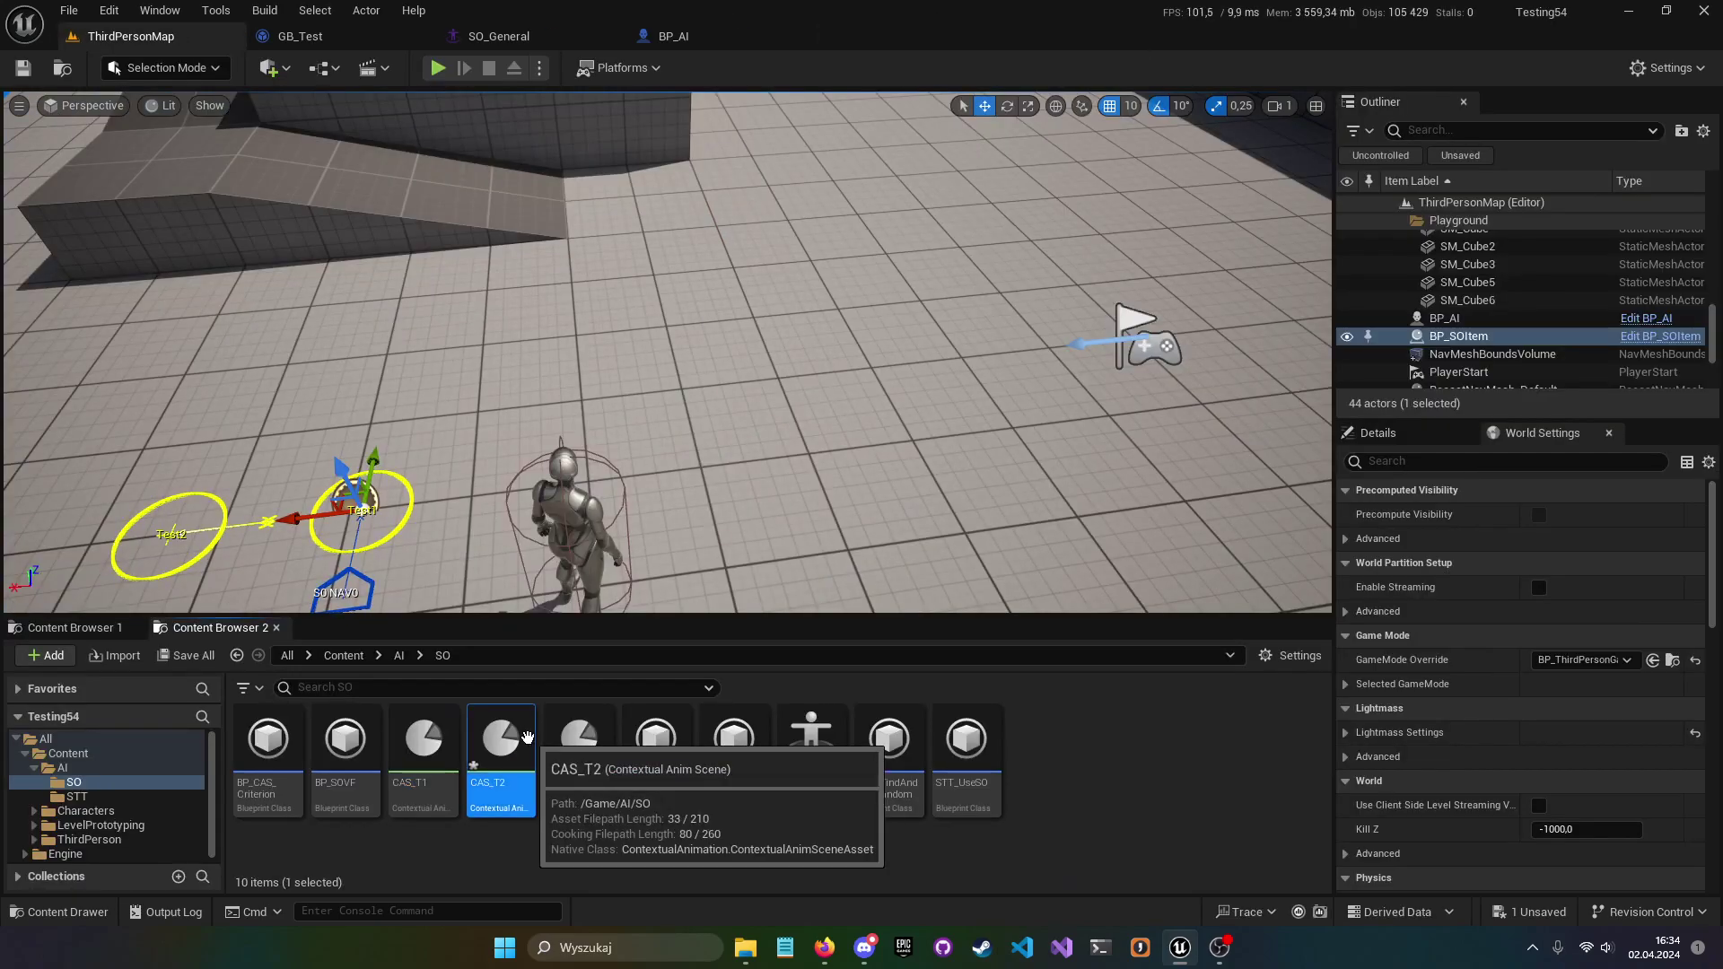
pyautogui.doubleClick(500, 741)
pyautogui.moveTo(753, 342); pyautogui.dragTo(746, 415)
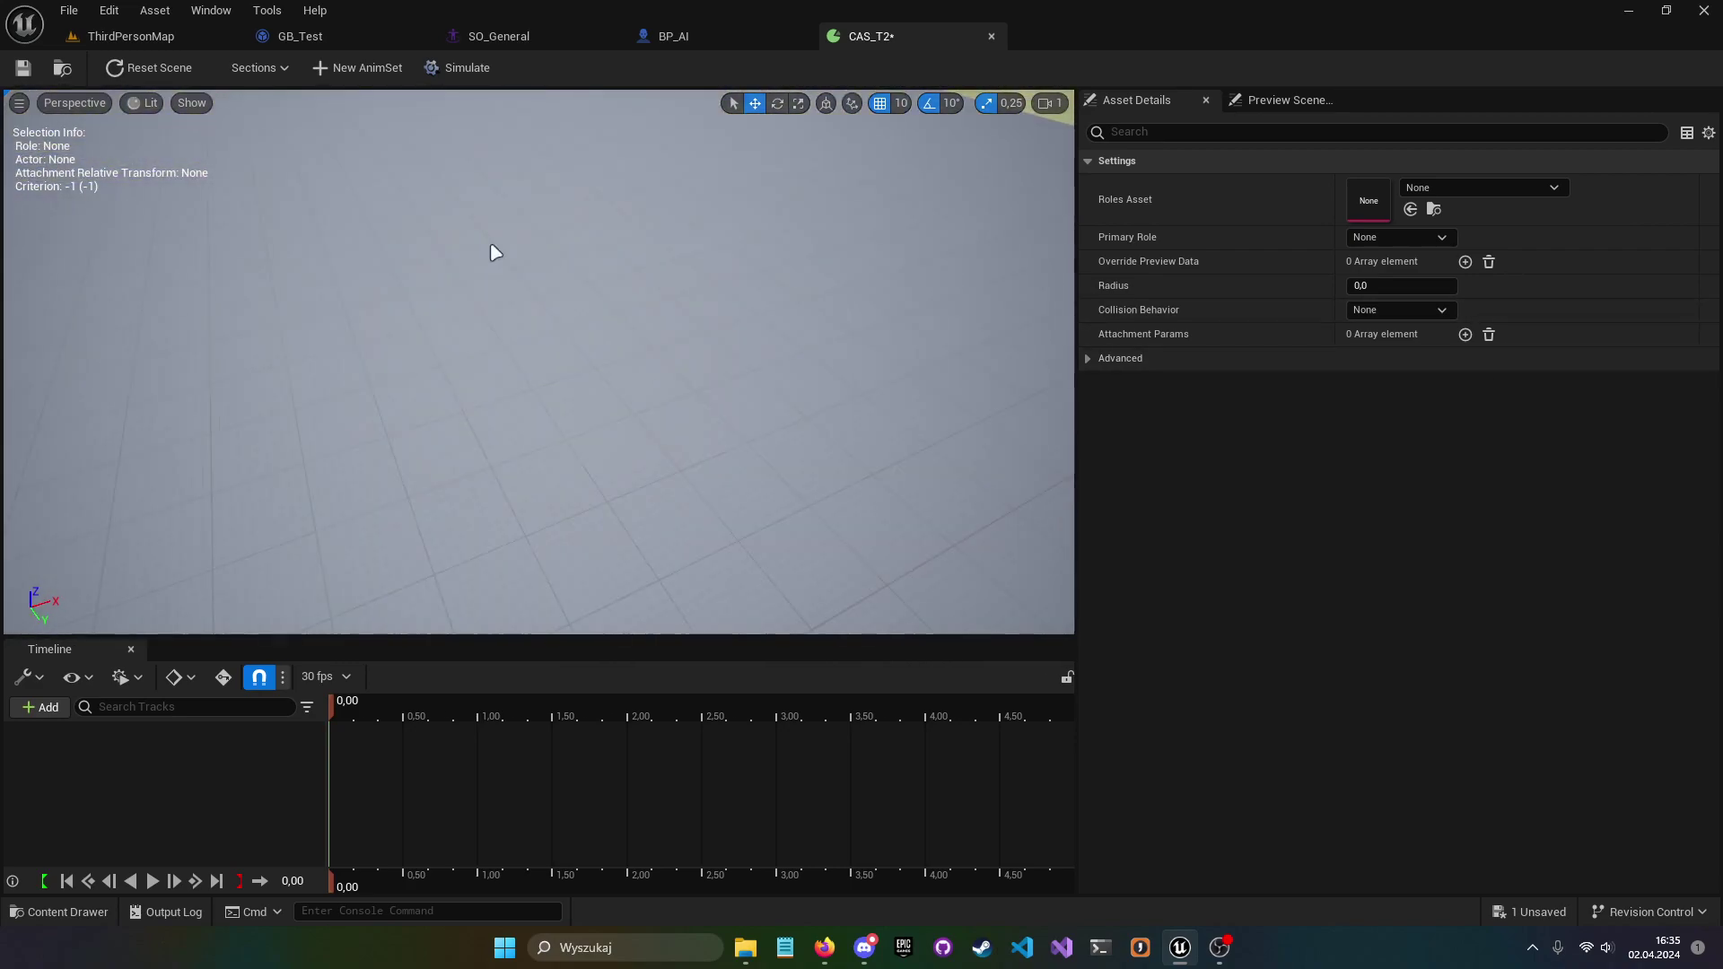
pyautogui.click(1090, 357)
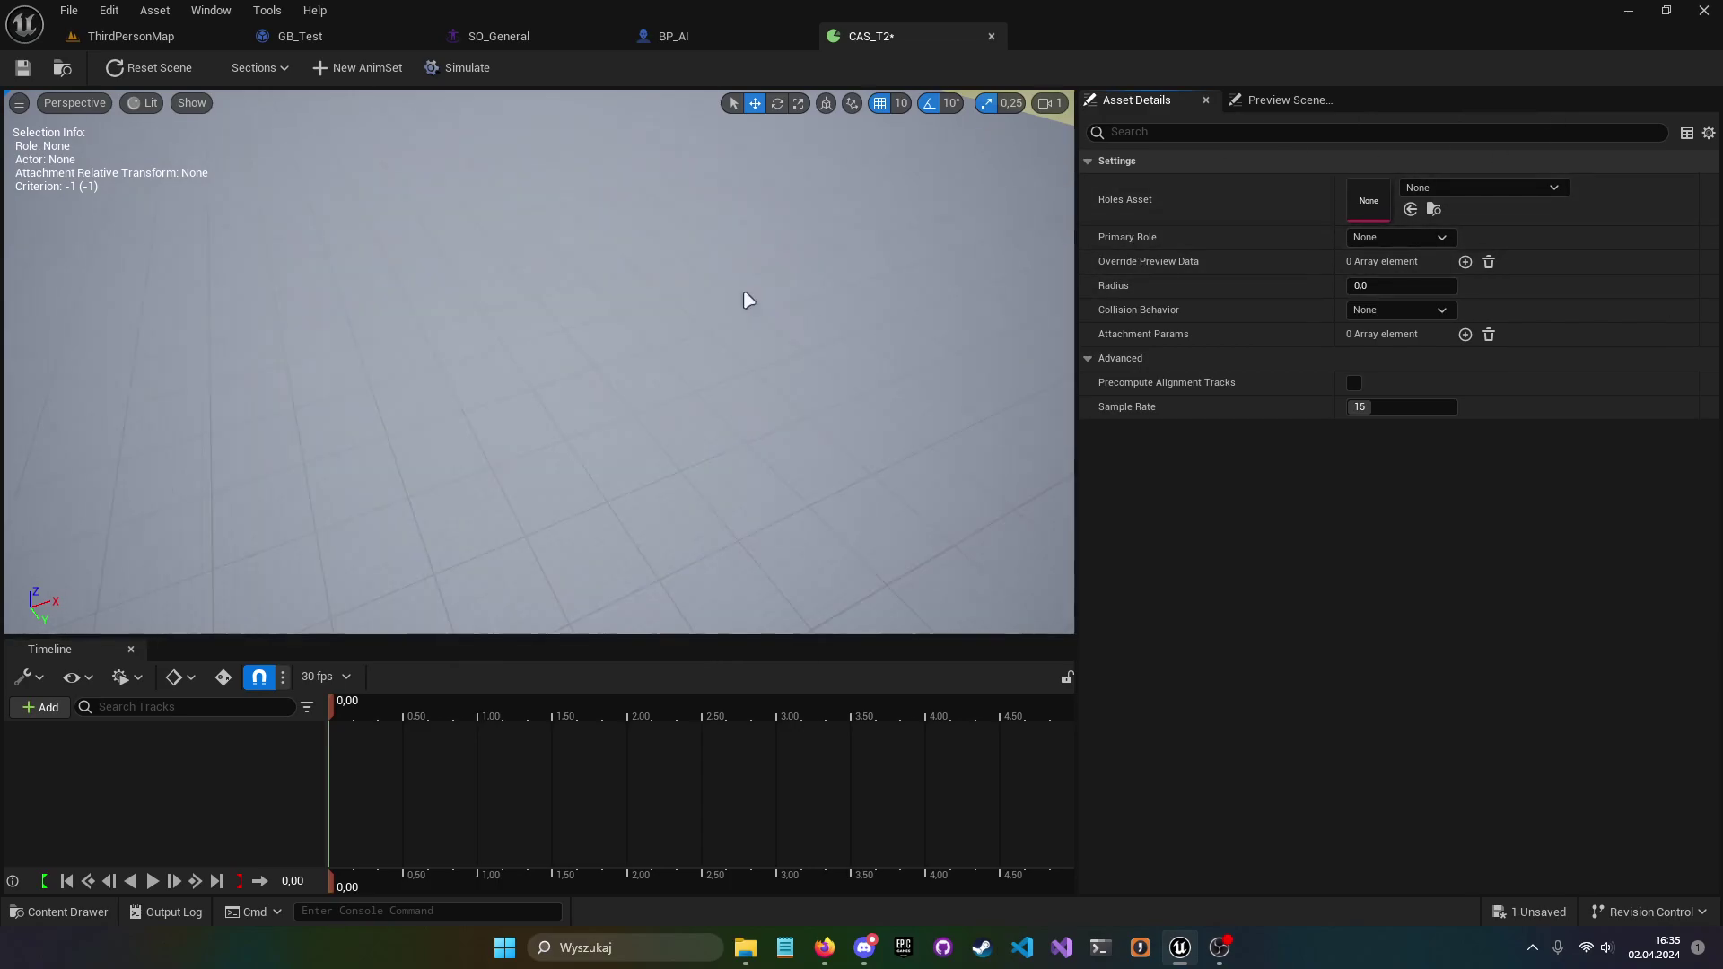
# - Create a Contextual Anim Roles Asset data asset named DA_CAR2 in the AI/SO content folder and open it
pyautogui.click(144, 34)
pyautogui.rightClick(1102, 724)
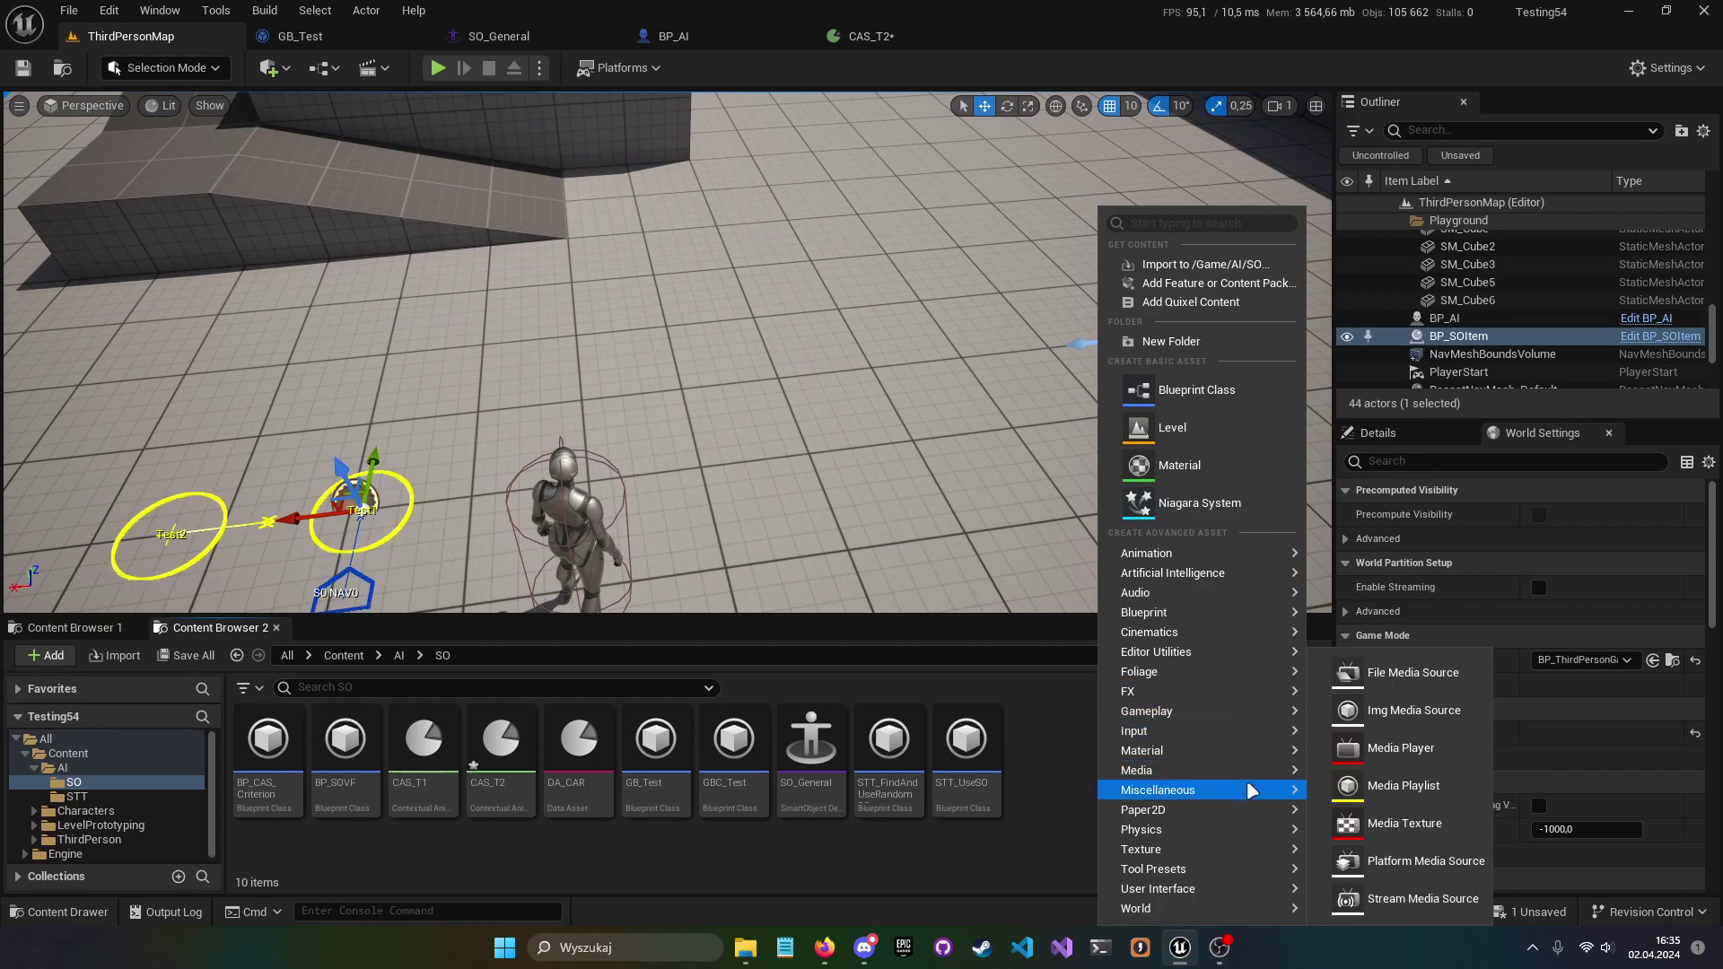
pyautogui.moveTo(1252, 790)
pyautogui.click(1418, 459)
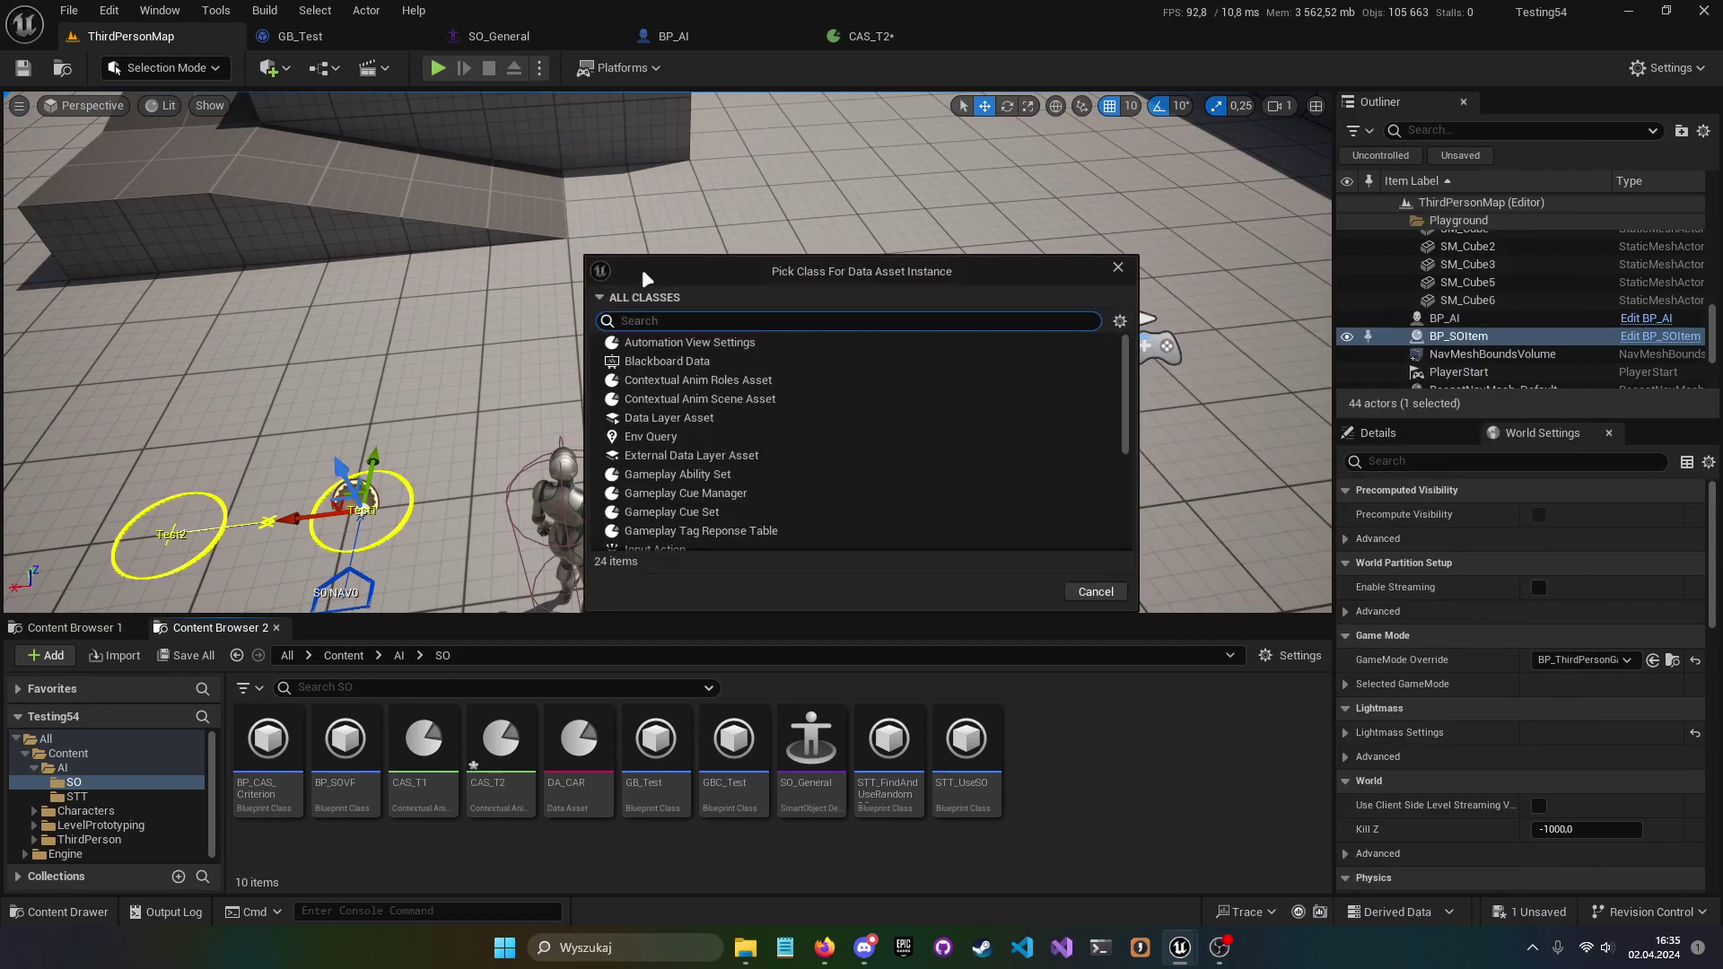
pyautogui.write('cointextn')
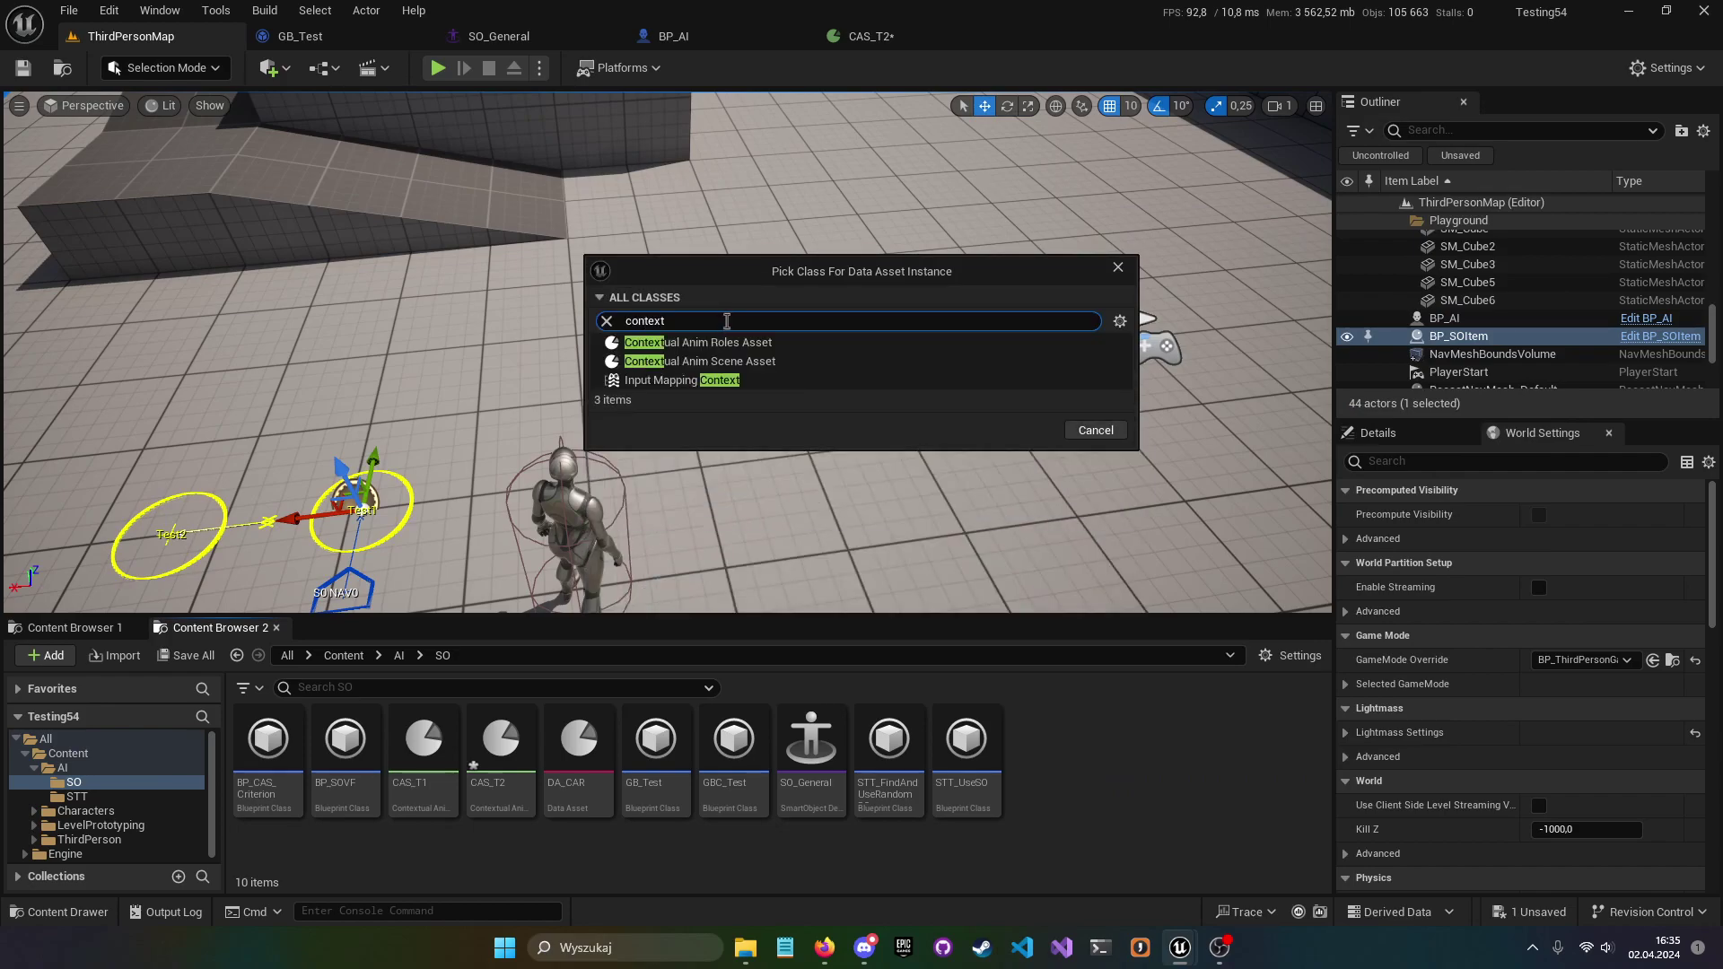
pyautogui.press('Down')
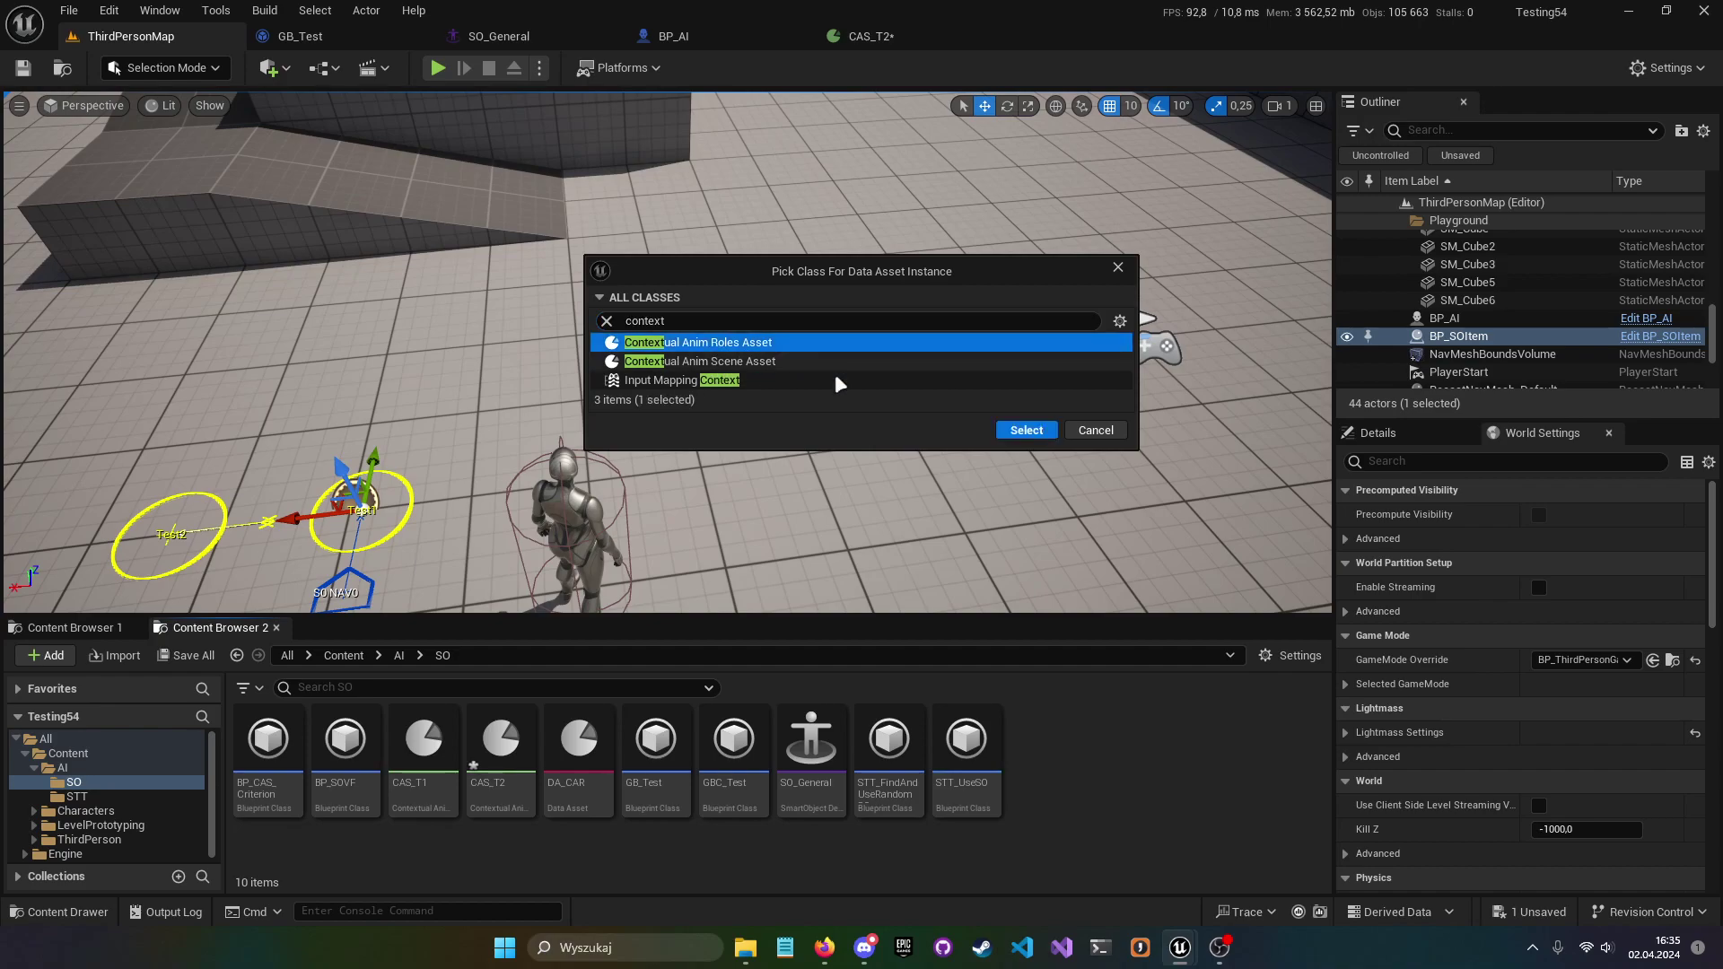
pyautogui.click(1026, 430)
pyautogui.write('DA_CAR2')
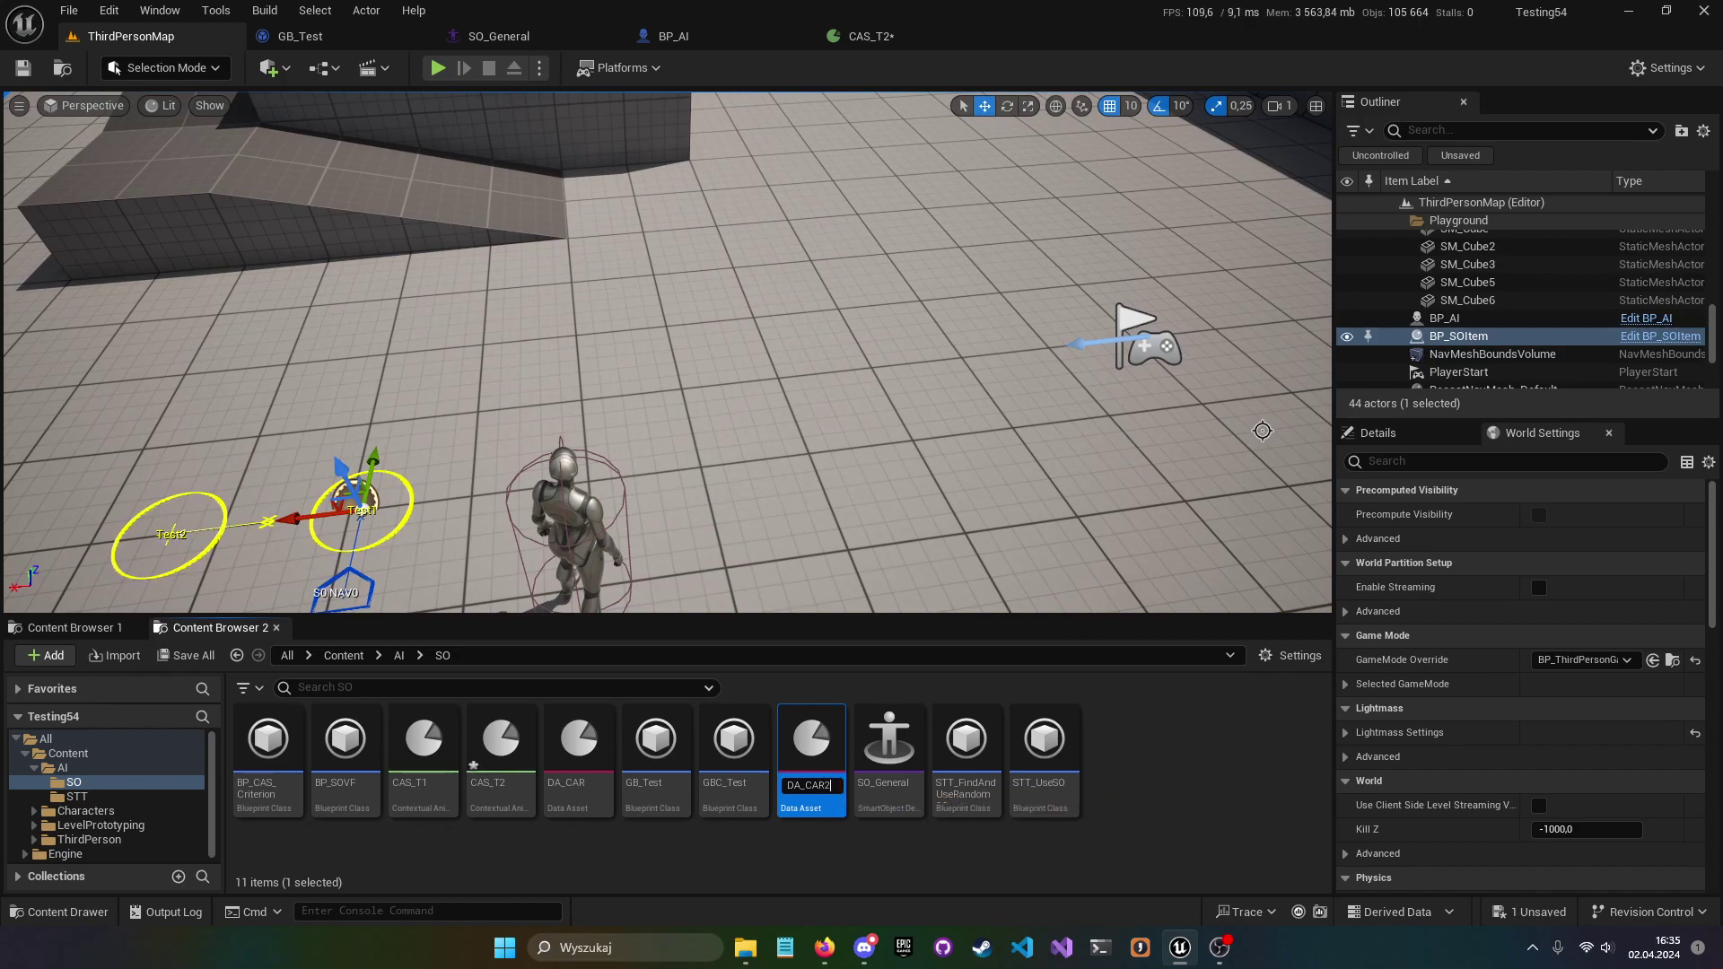
pyautogui.press('Return')
pyautogui.doubleClick(677, 758)
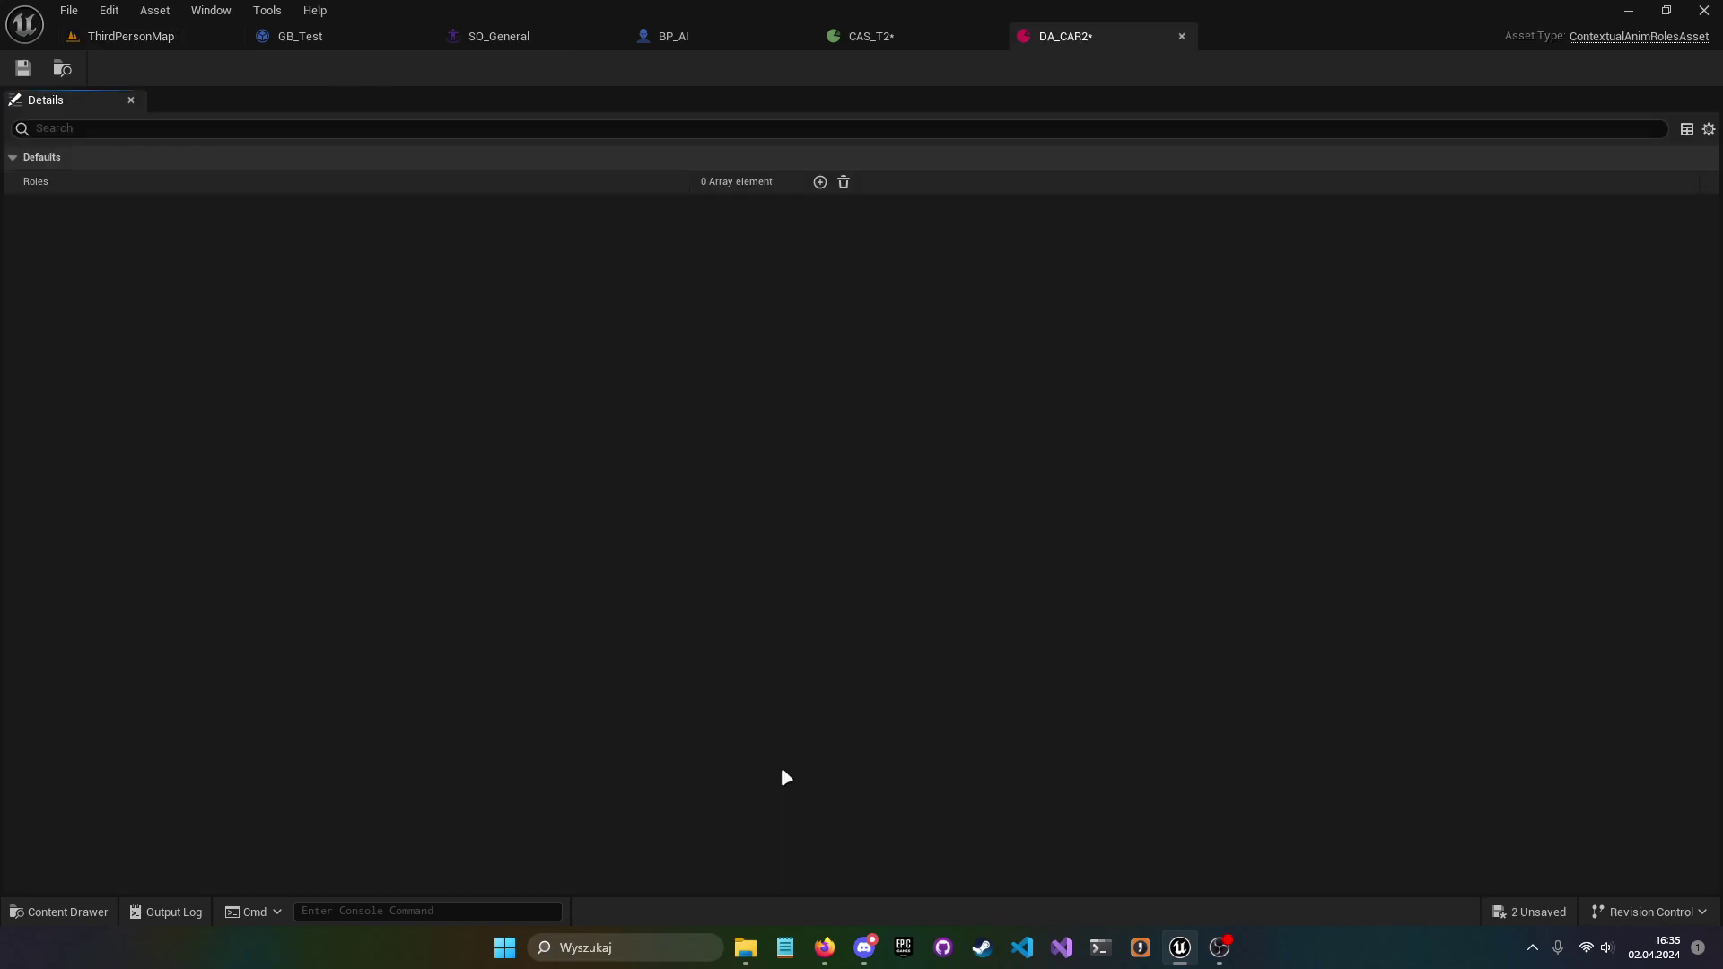
# - Add two entries to the Roles array of DA_CAR2 and name them Bencher and Benchee
pyautogui.click(820, 182)
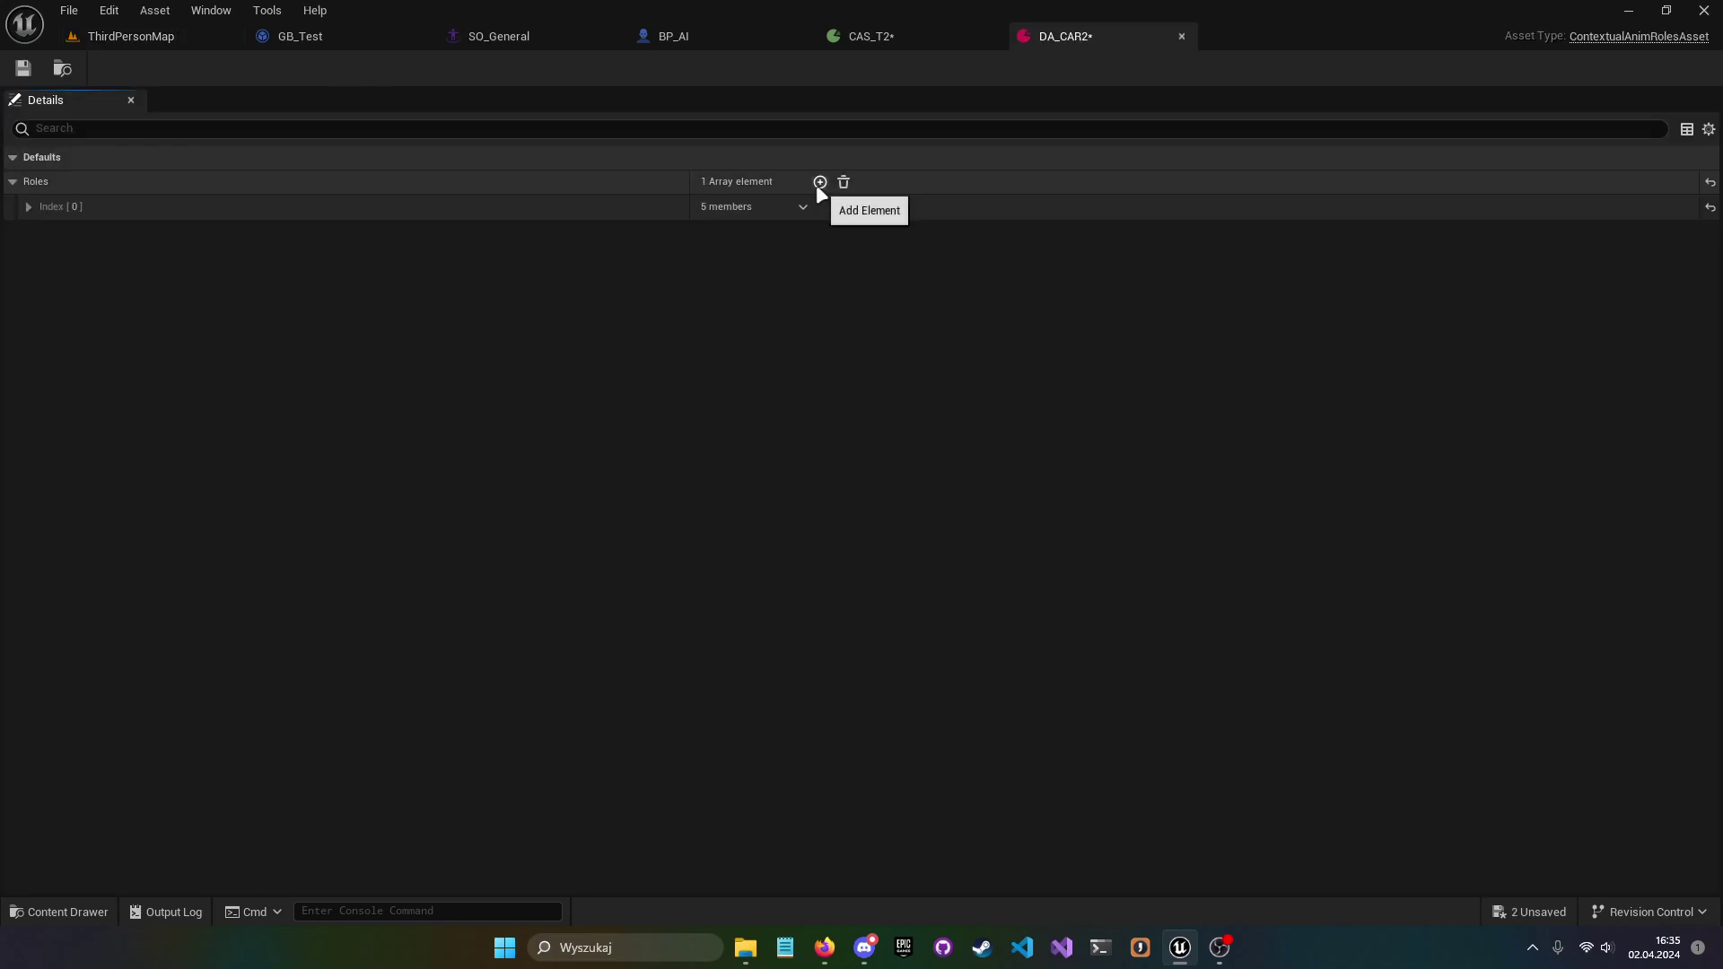
pyautogui.click(29, 206)
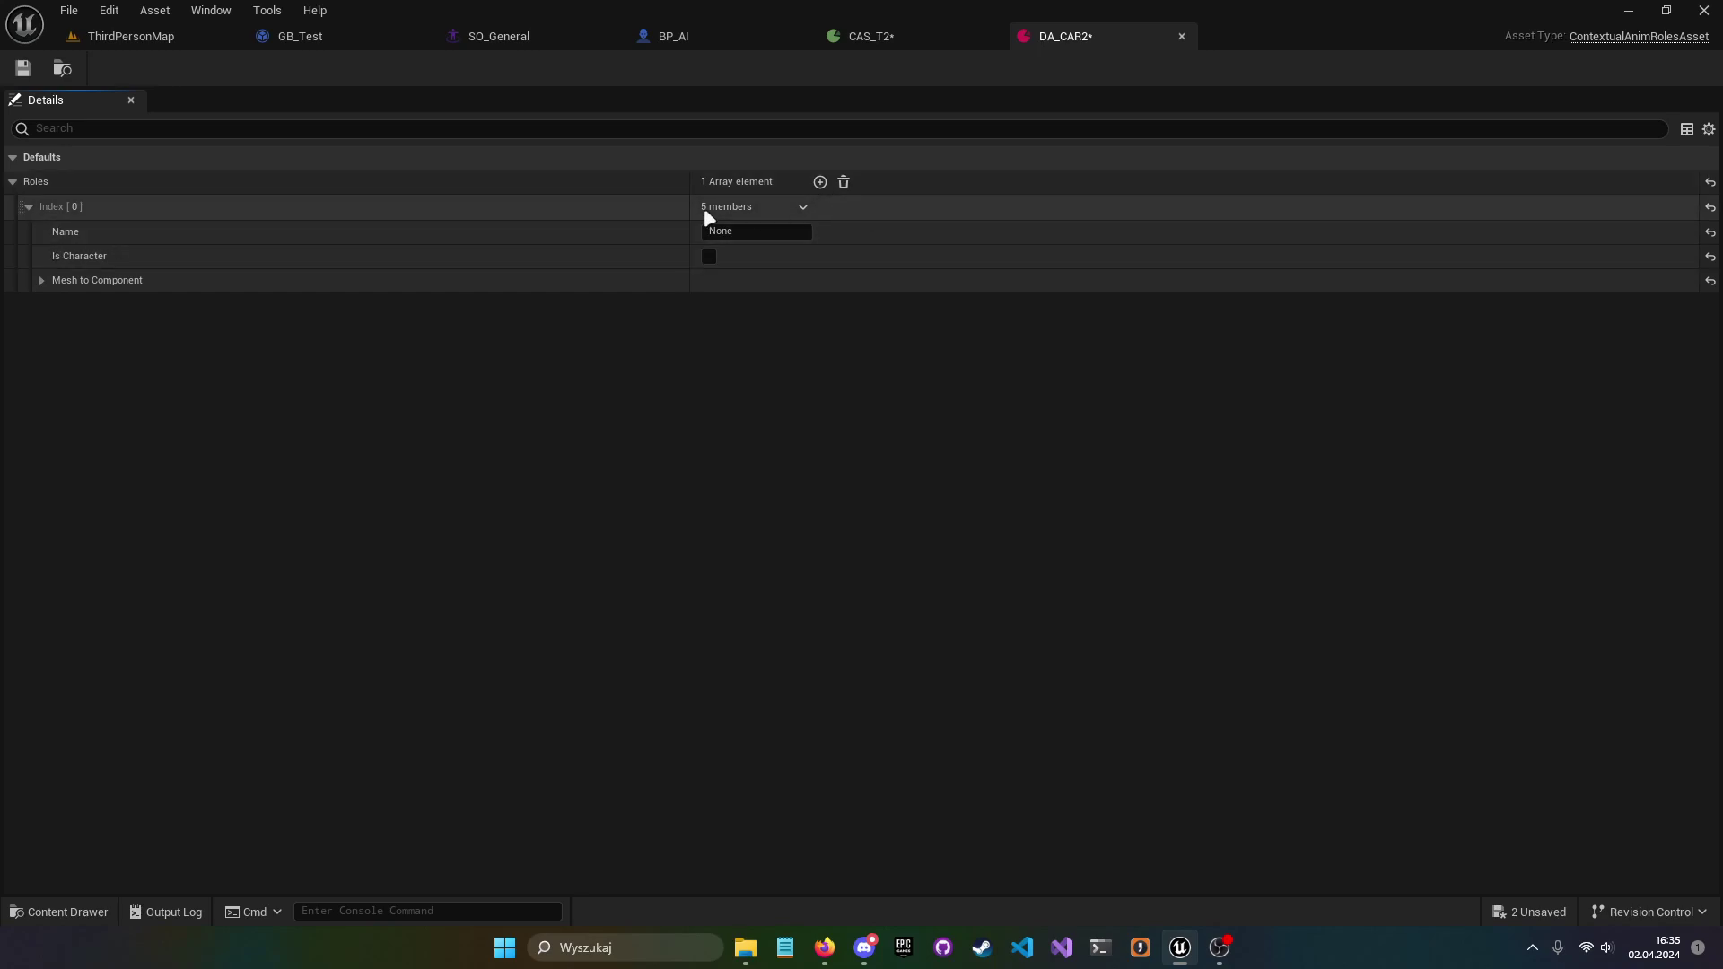
pyautogui.click(820, 182)
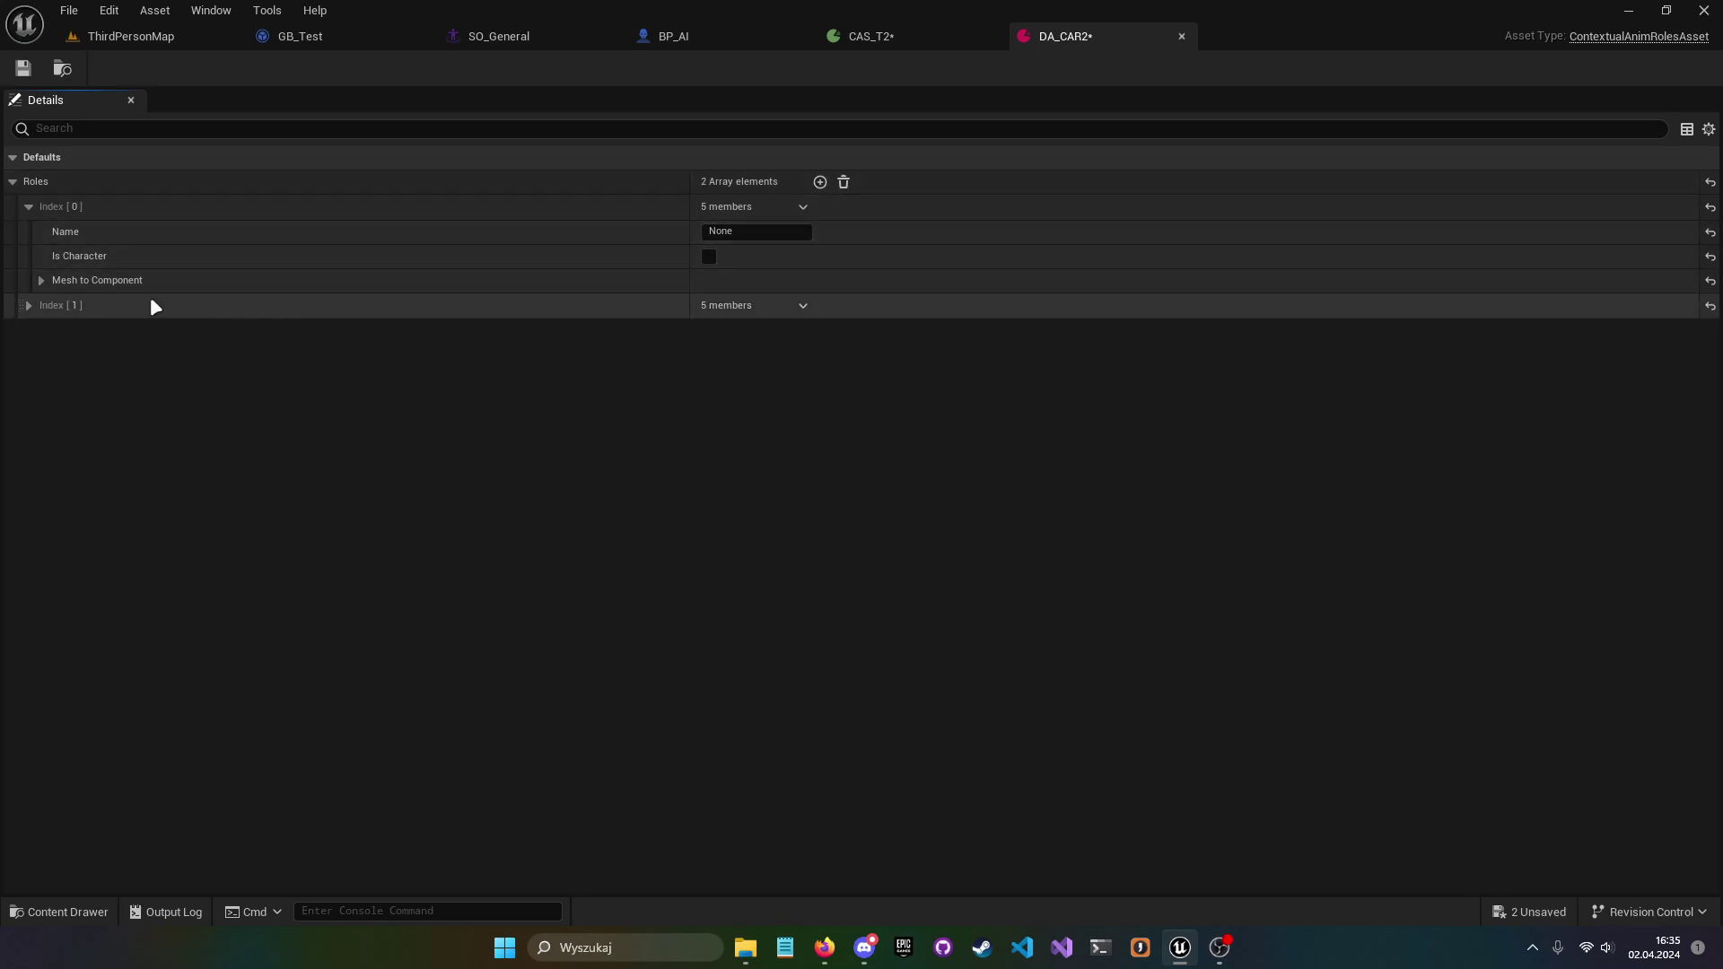
pyautogui.click(29, 306)
pyautogui.click(763, 232)
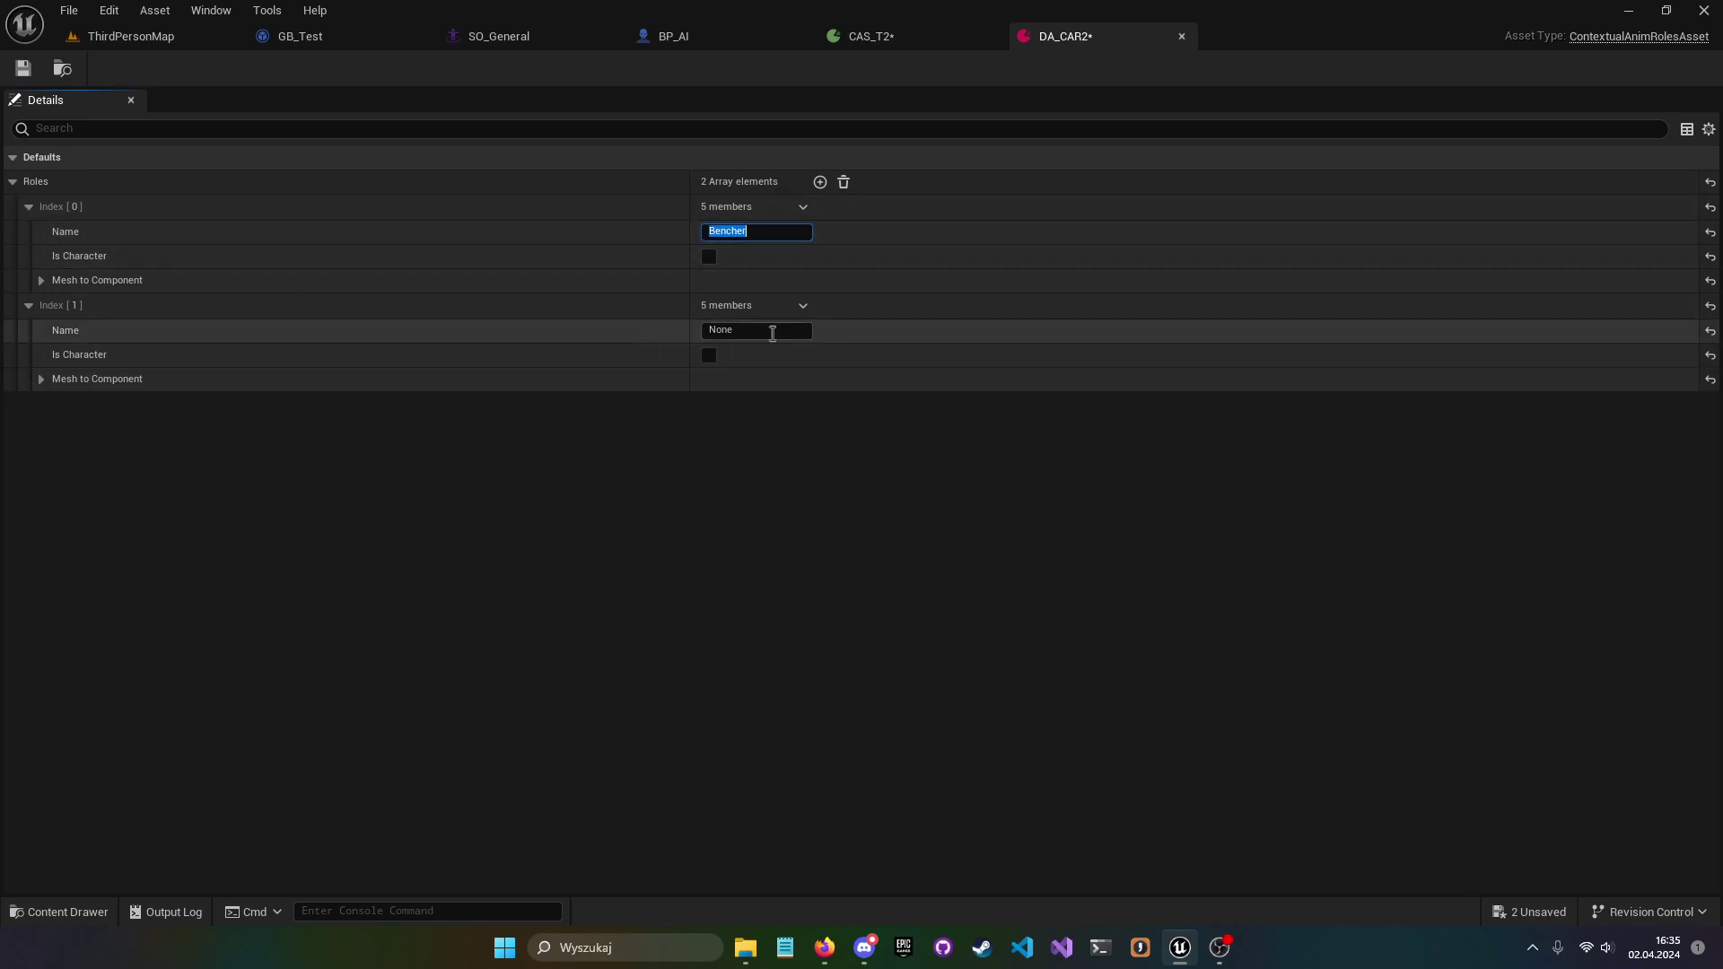
pyautogui.write('Benchee')
pyautogui.press('Return')
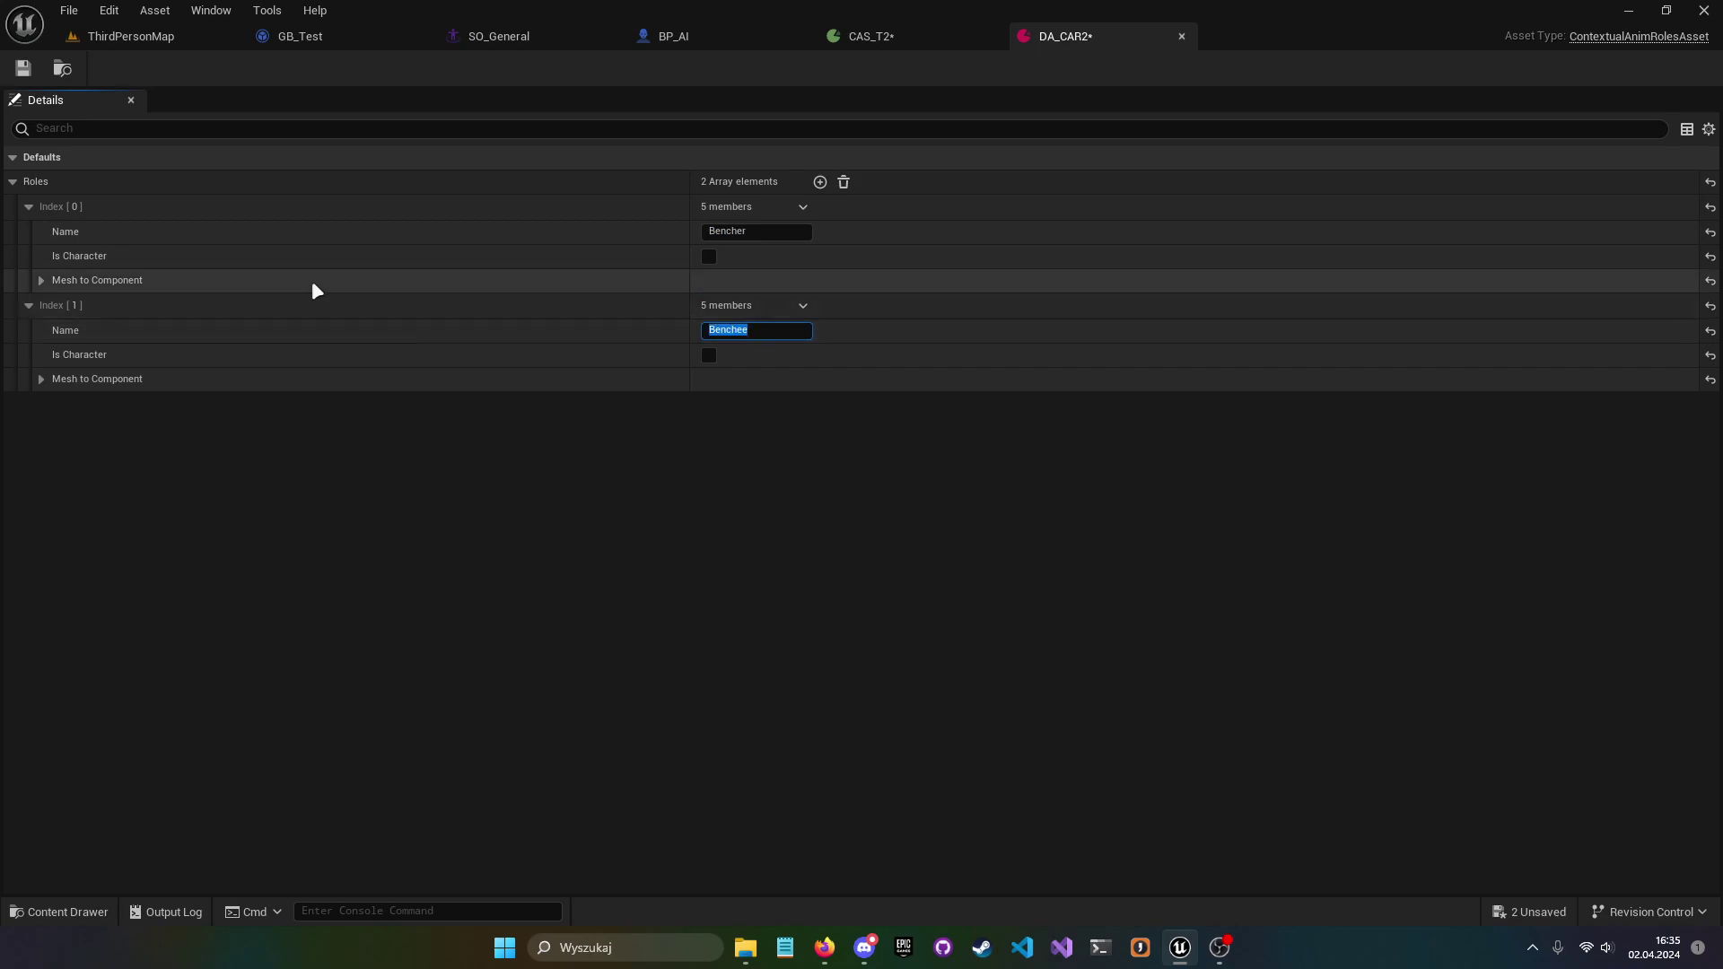
# - Expand both roles' Mesh to Component transforms, enable Is Character for Bencher and Benchee, and save DA_CAR2
pyautogui.click(37, 280)
pyautogui.click(43, 452)
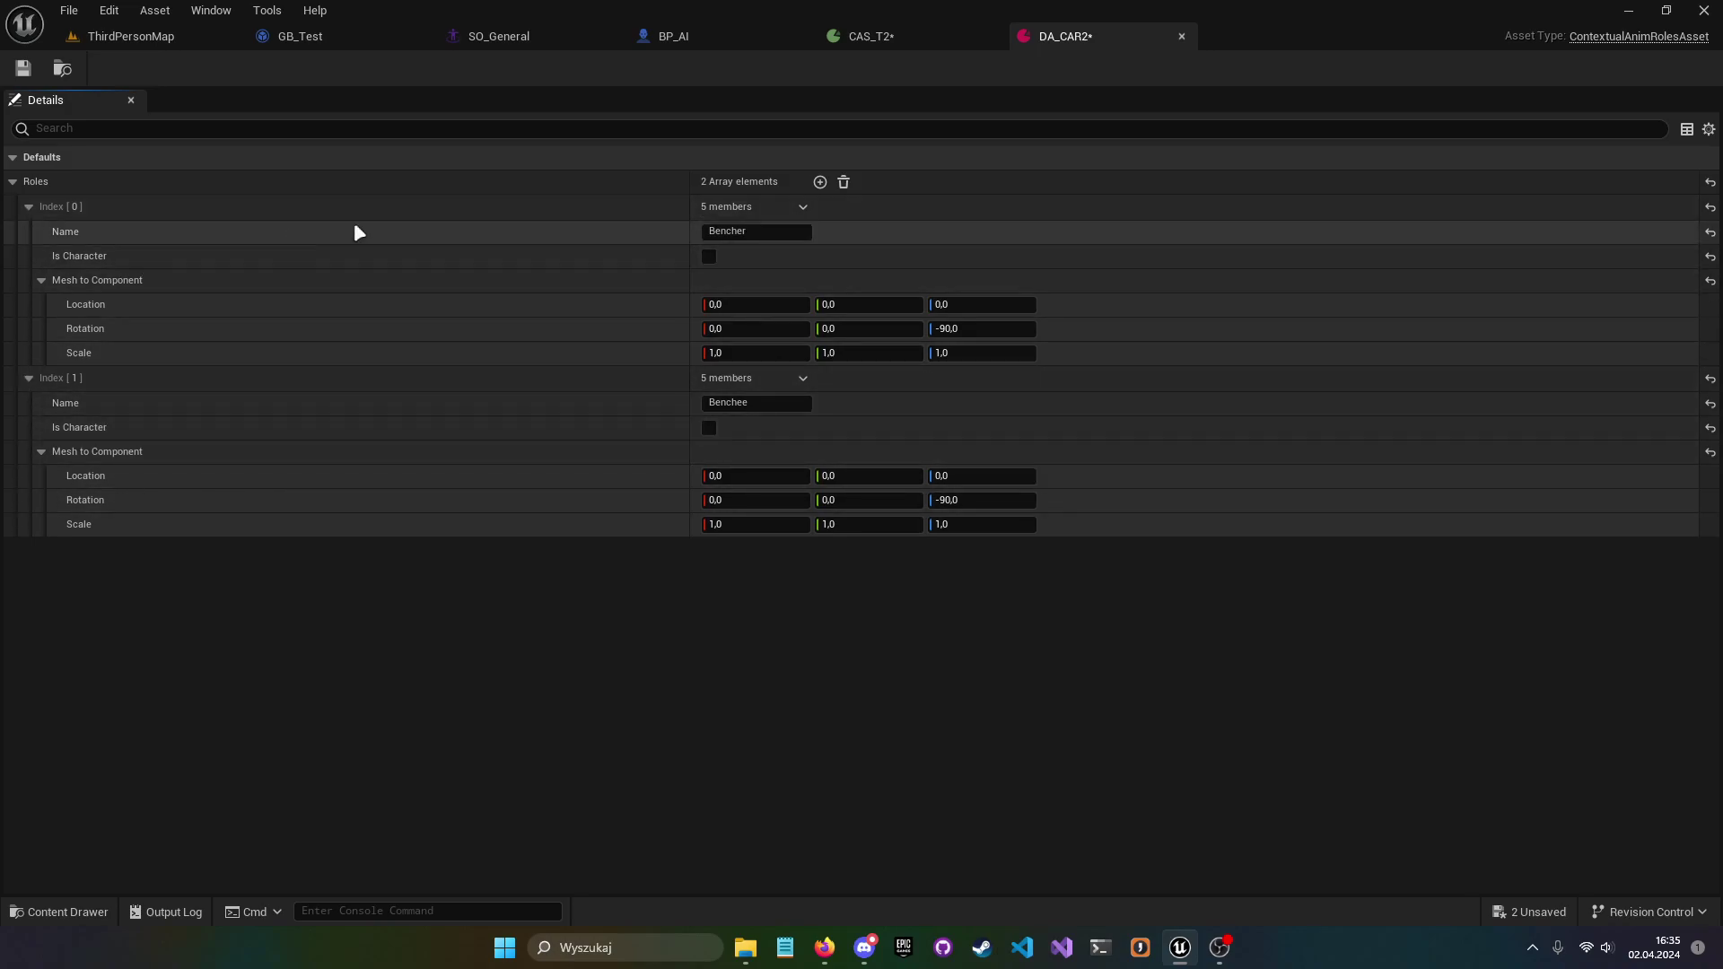
pyautogui.click(709, 257)
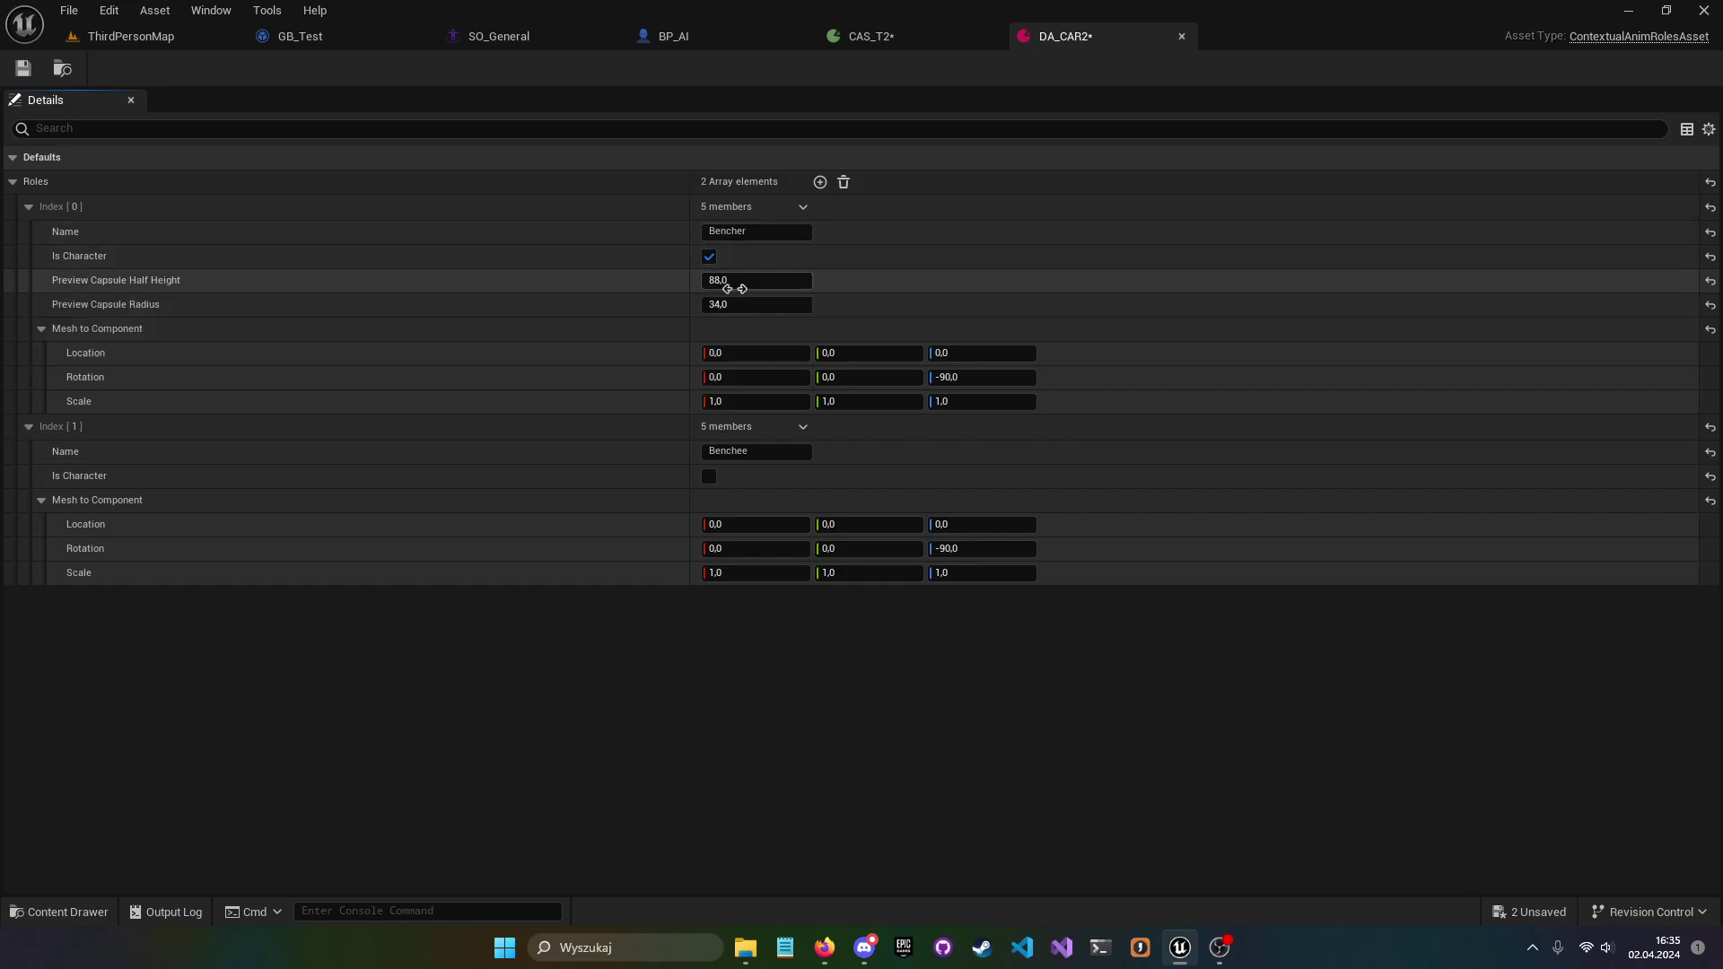
pyautogui.click(718, 474)
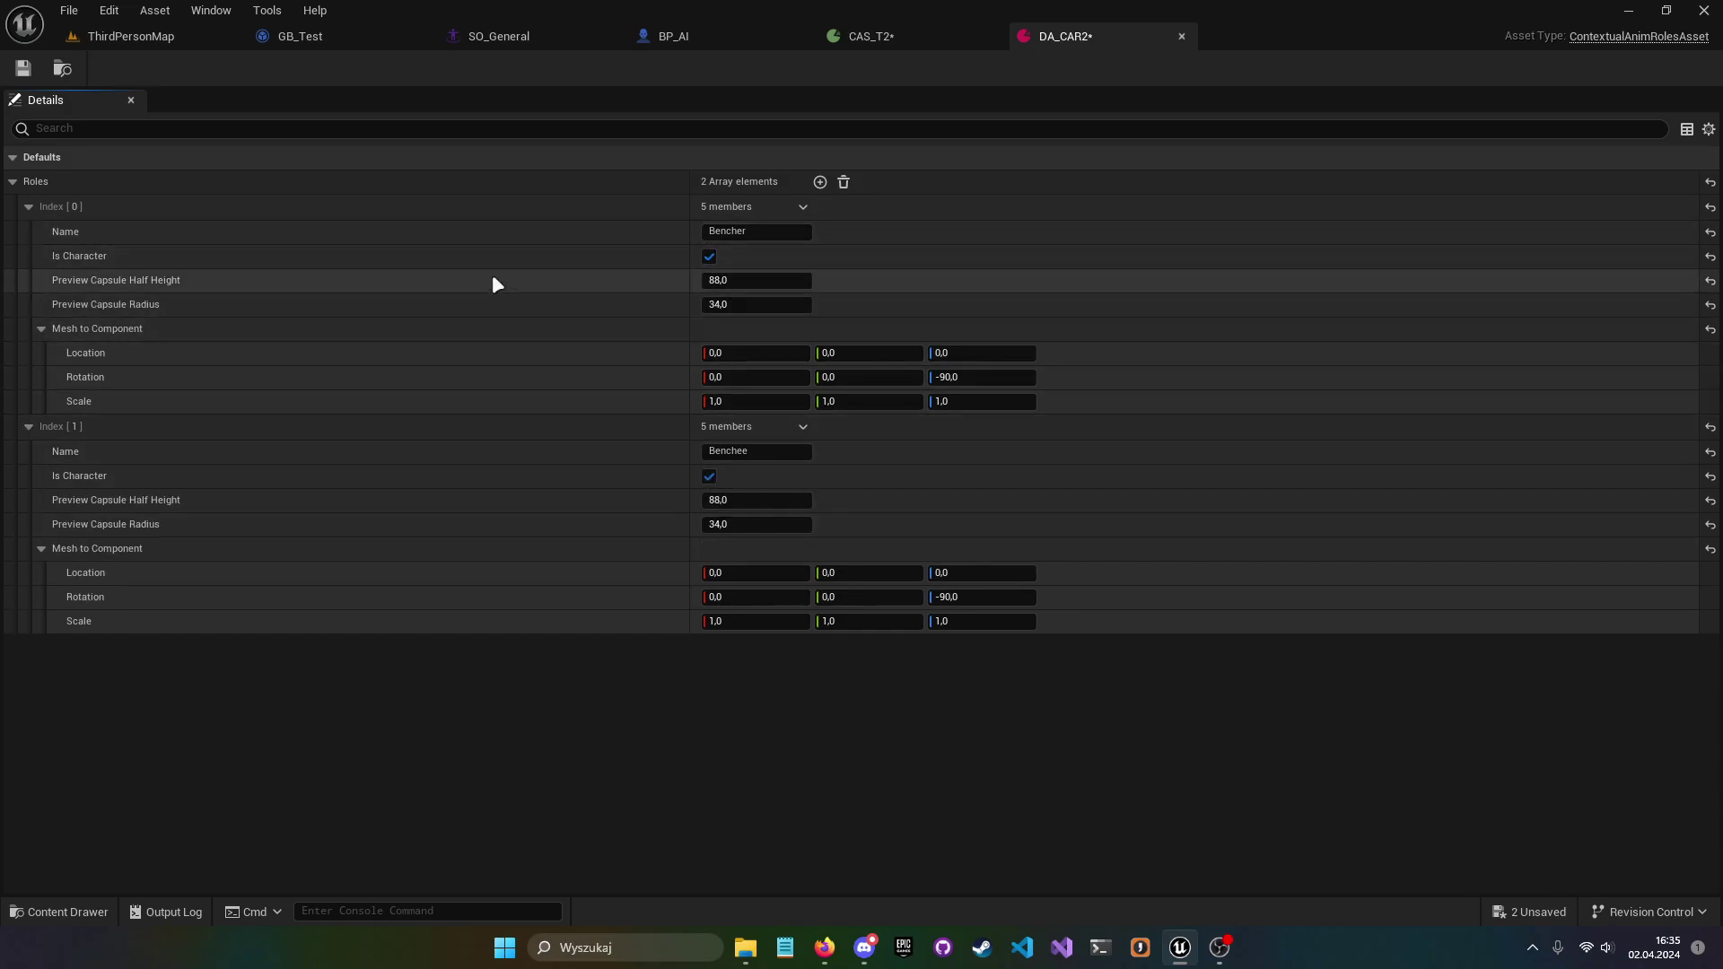
pyautogui.click(22, 70)
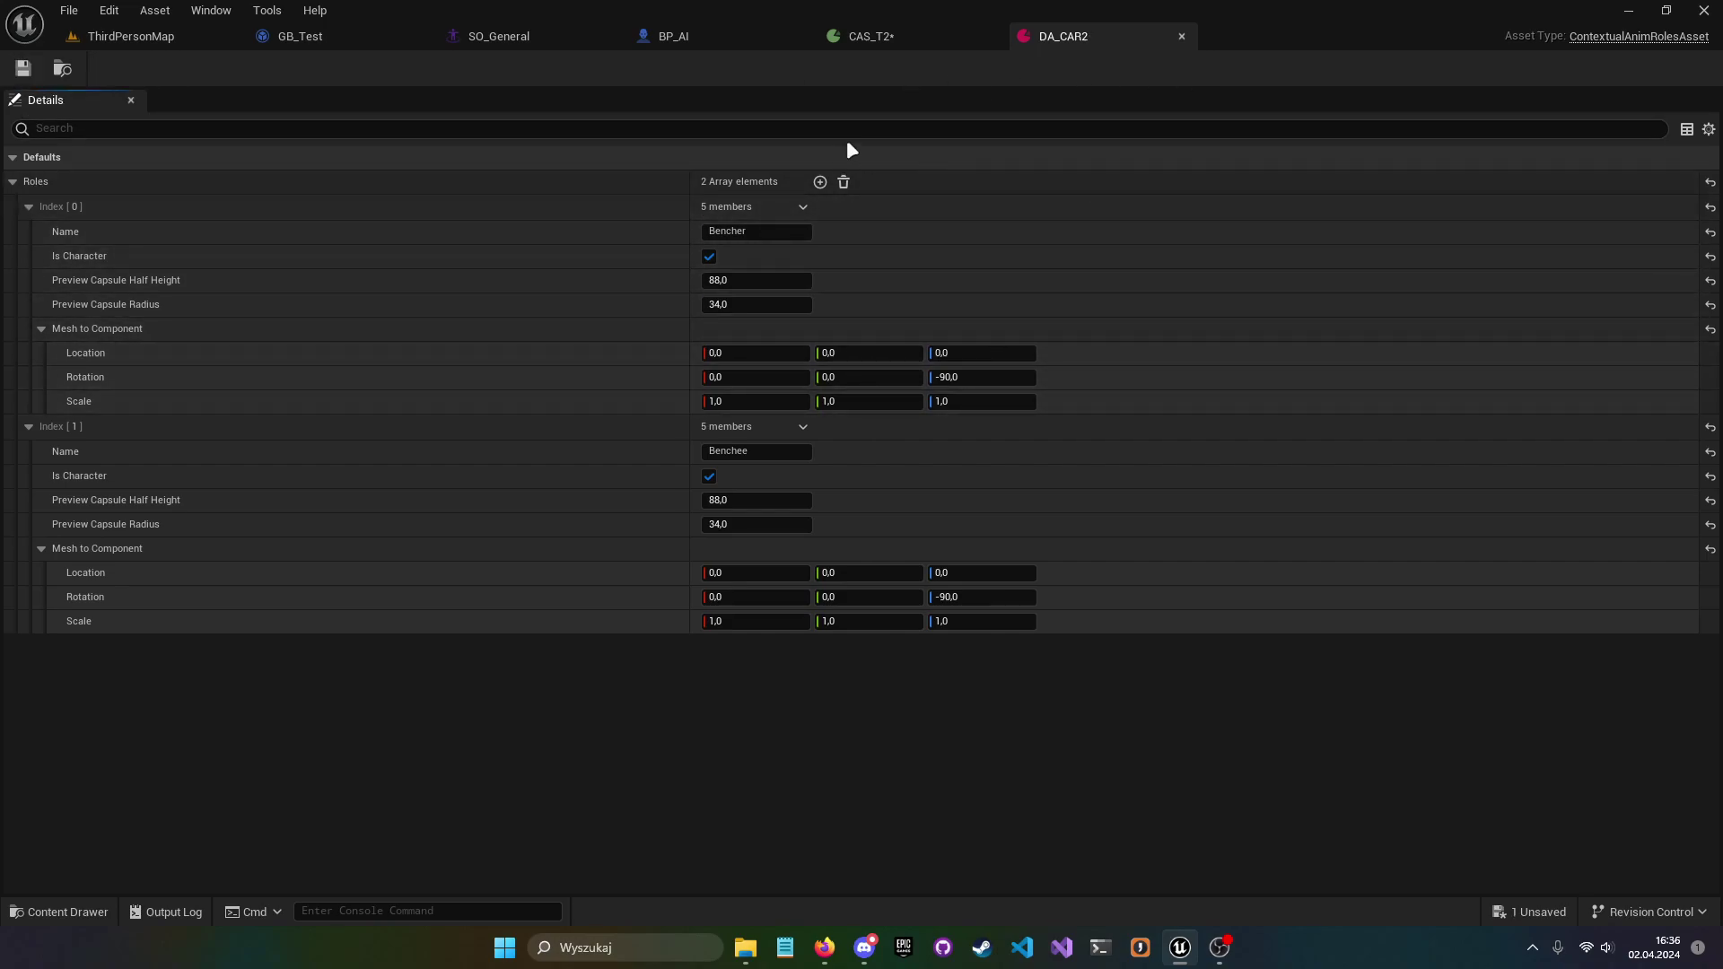
# - Assign DA_CAR2 as the Roles Asset of CAS_T2 and set its Primary Role to Bencher
pyautogui.click(920, 38)
pyautogui.click(1440, 188)
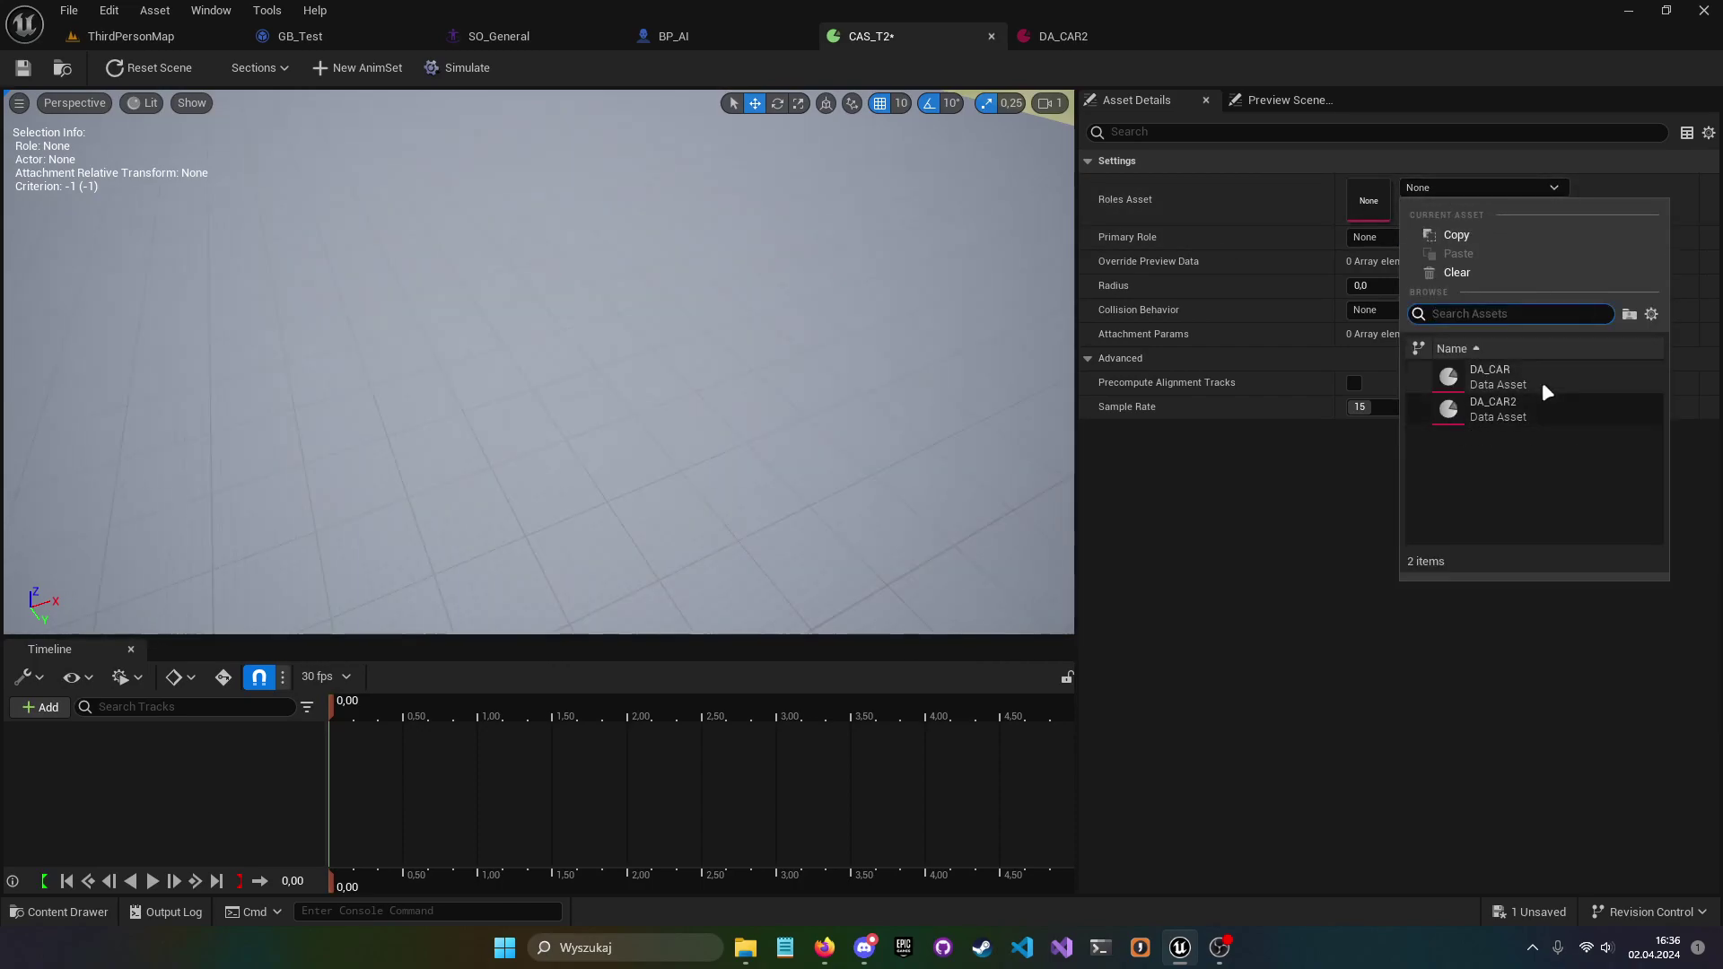
pyautogui.click(1508, 409)
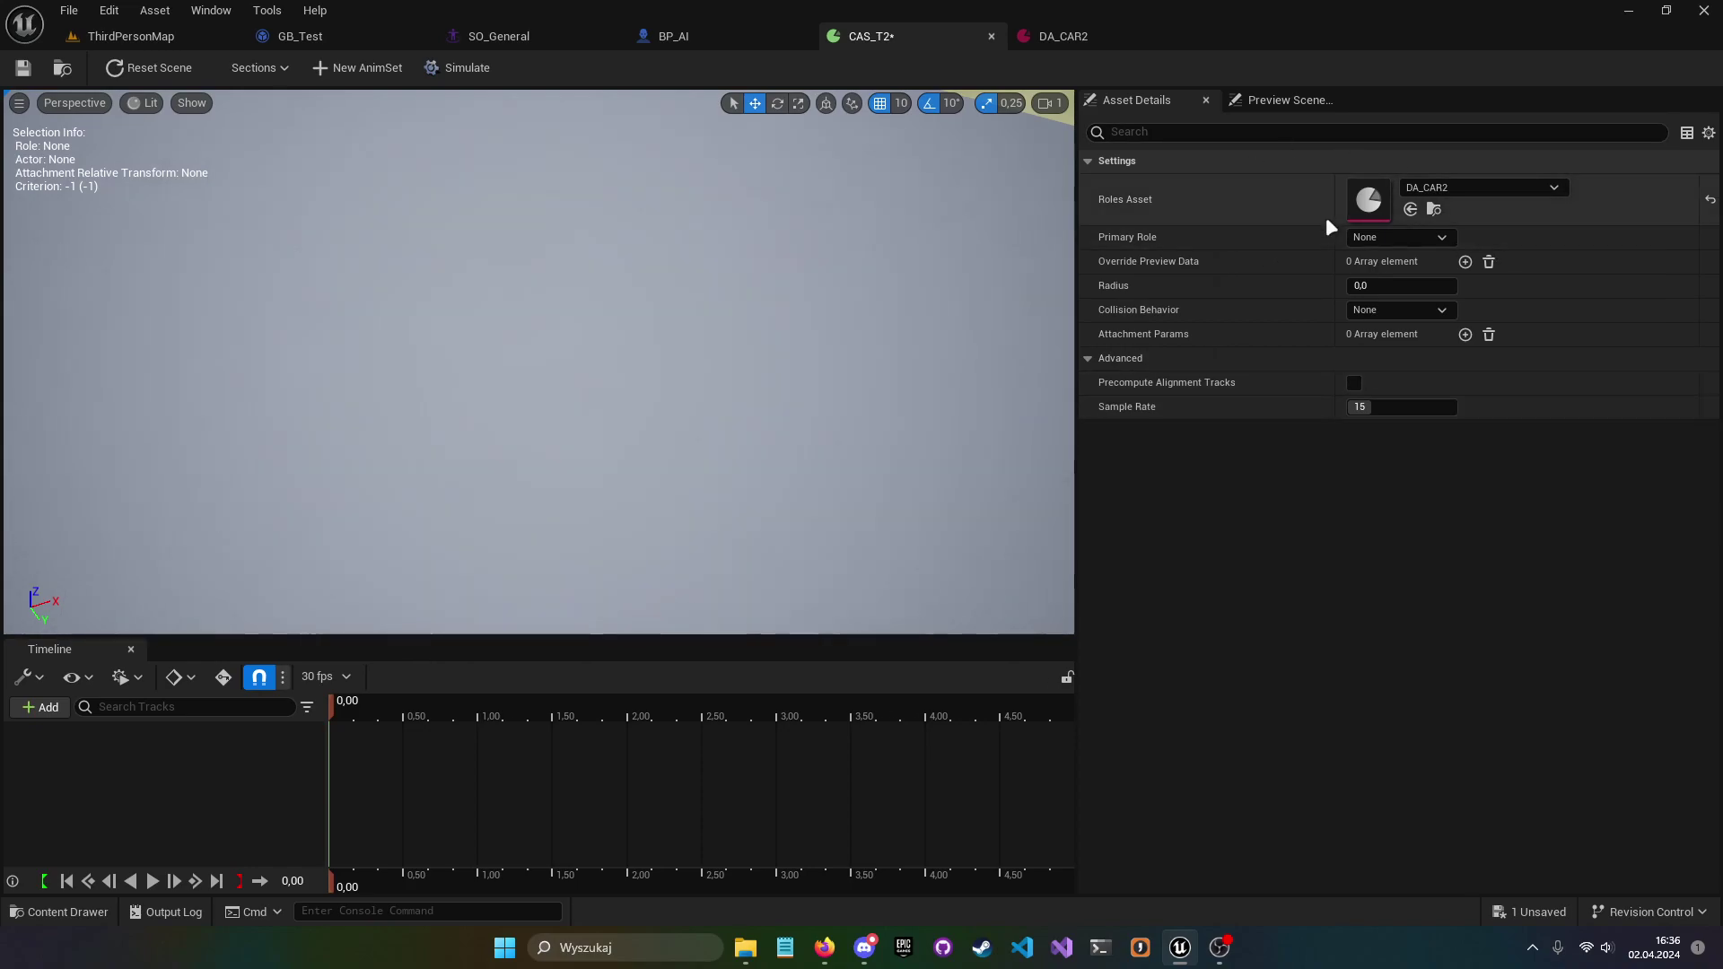
pyautogui.click(1400, 237)
pyautogui.click(1392, 255)
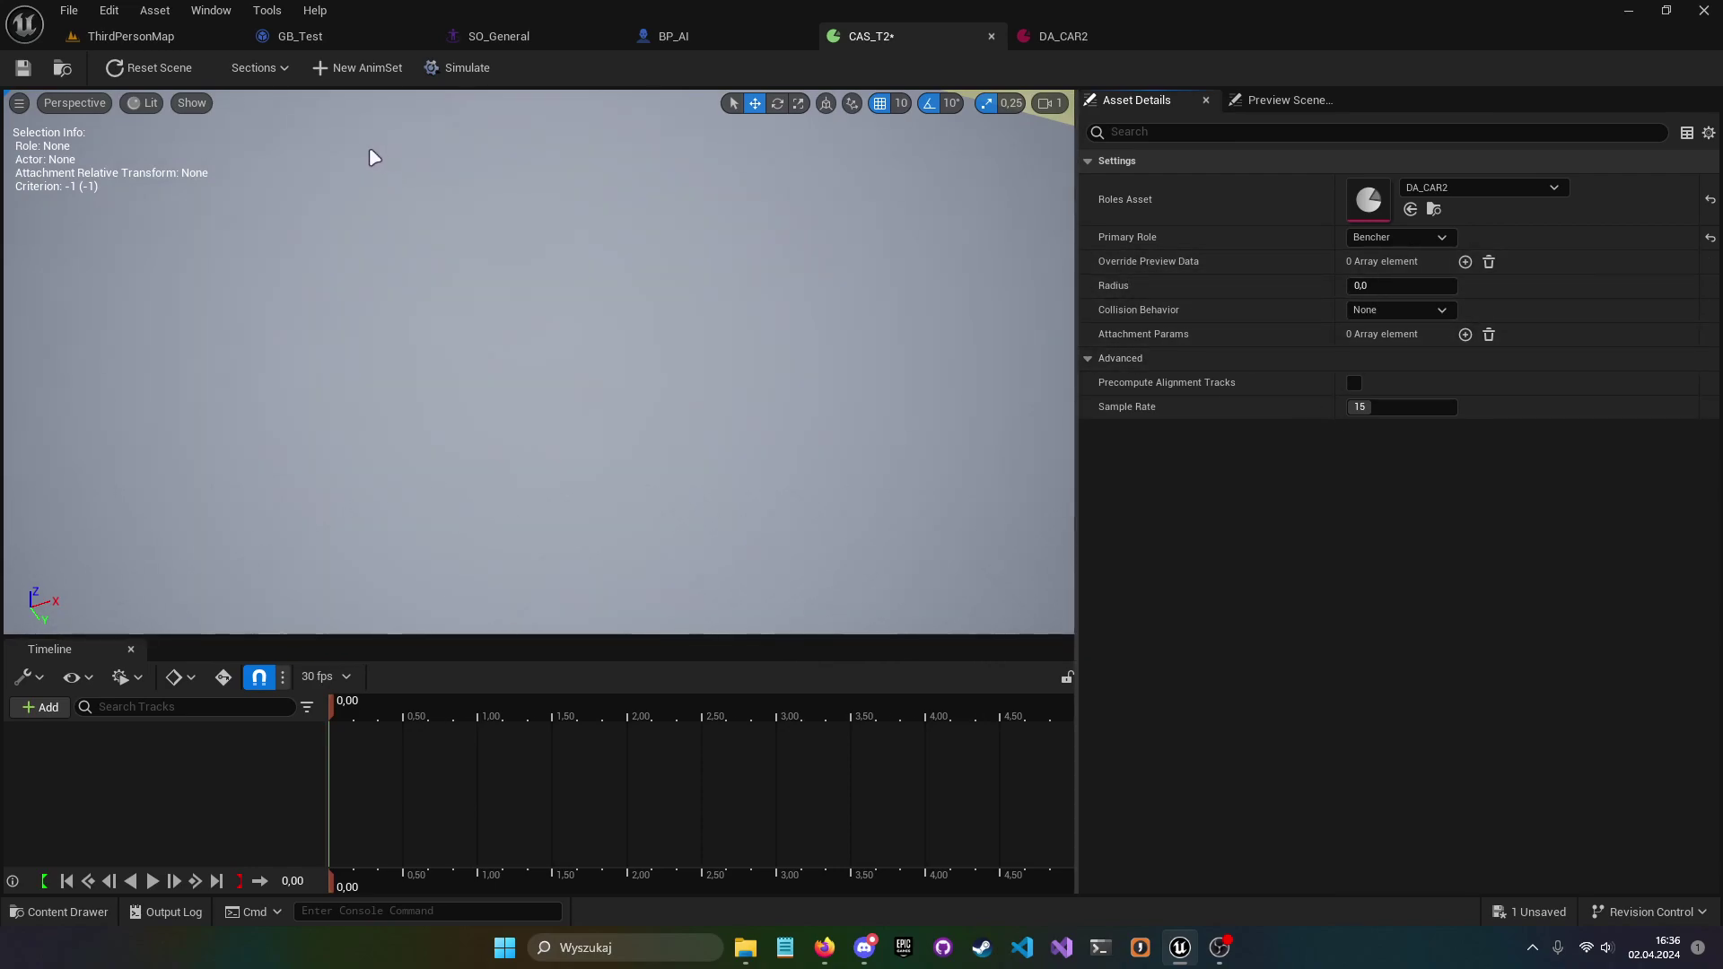
# - Start a new AnimSet in CAS_T2 and assign the AM_Jump montage to both the Bencher and Benchee roles
pyautogui.click(348, 69)
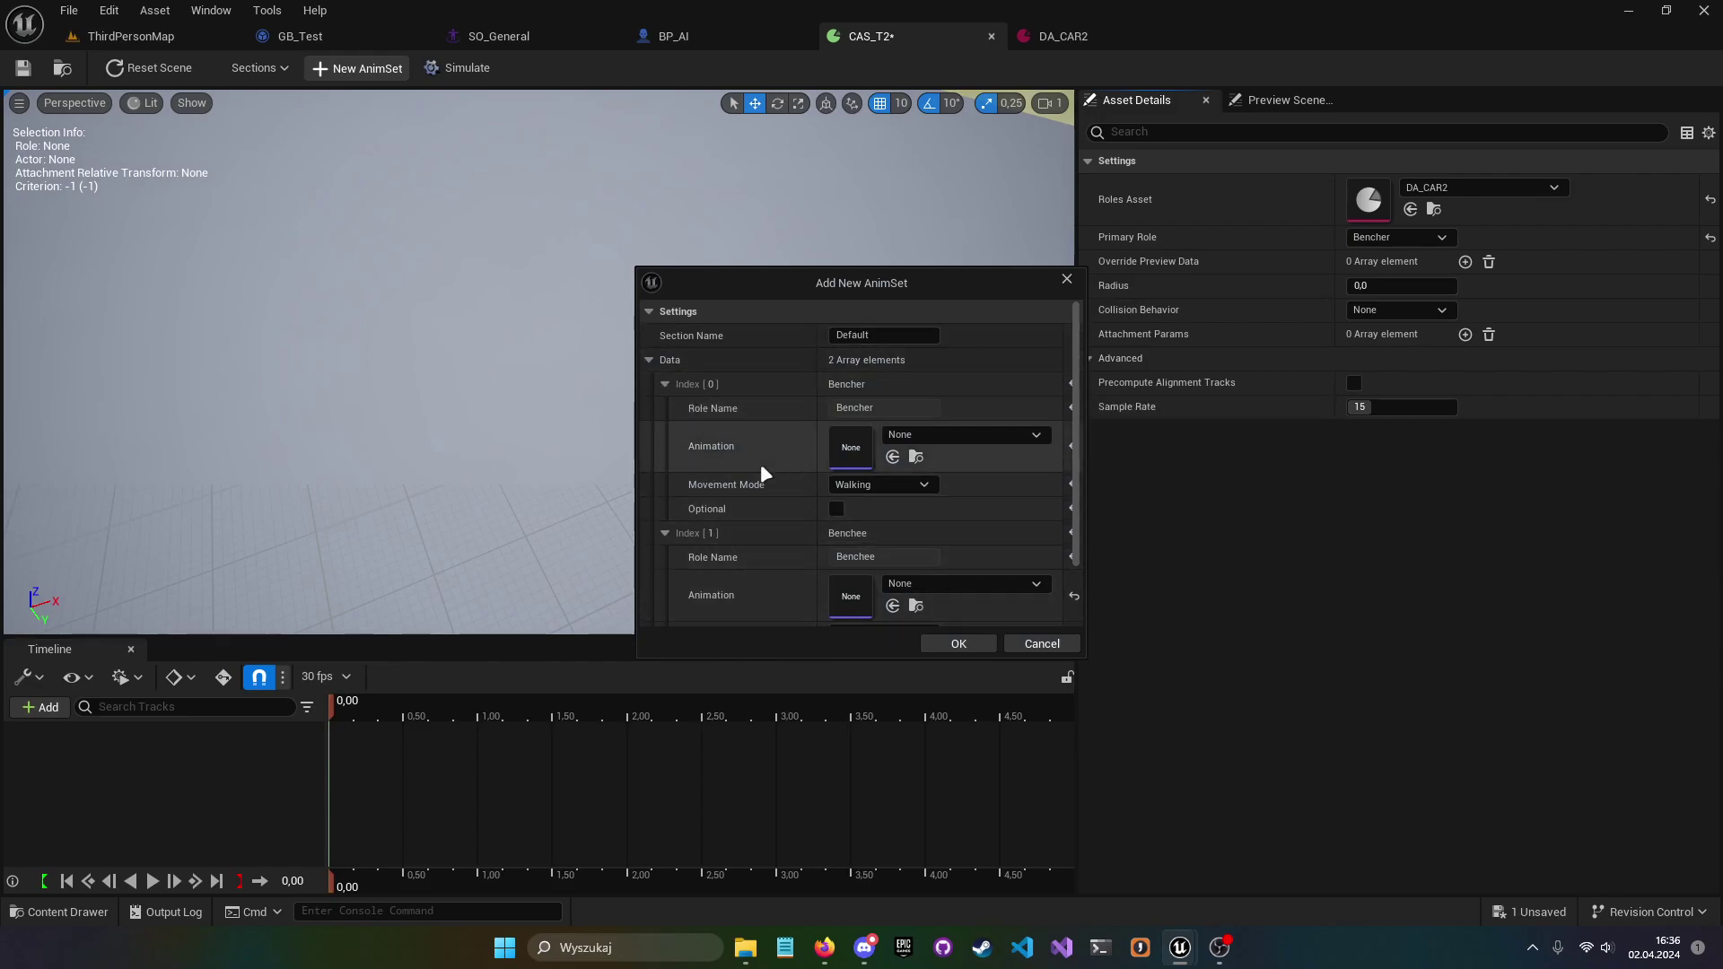
pyautogui.click(906, 434)
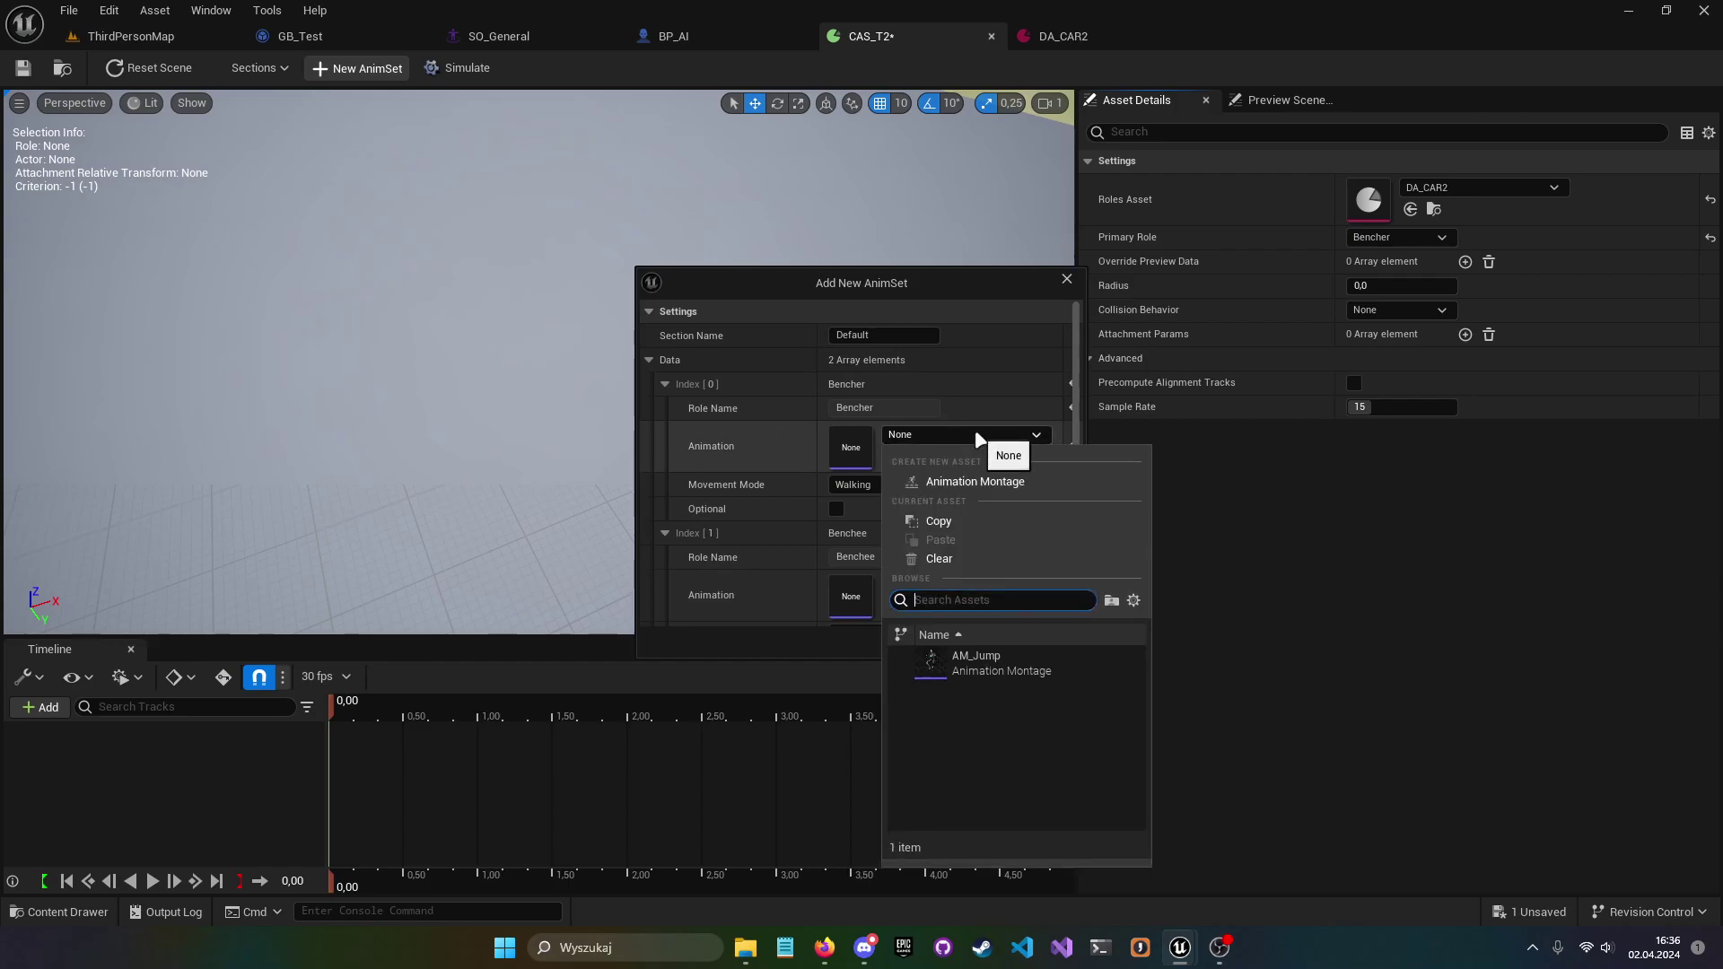
pyautogui.click(1032, 662)
pyautogui.click(910, 585)
pyautogui.click(1015, 369)
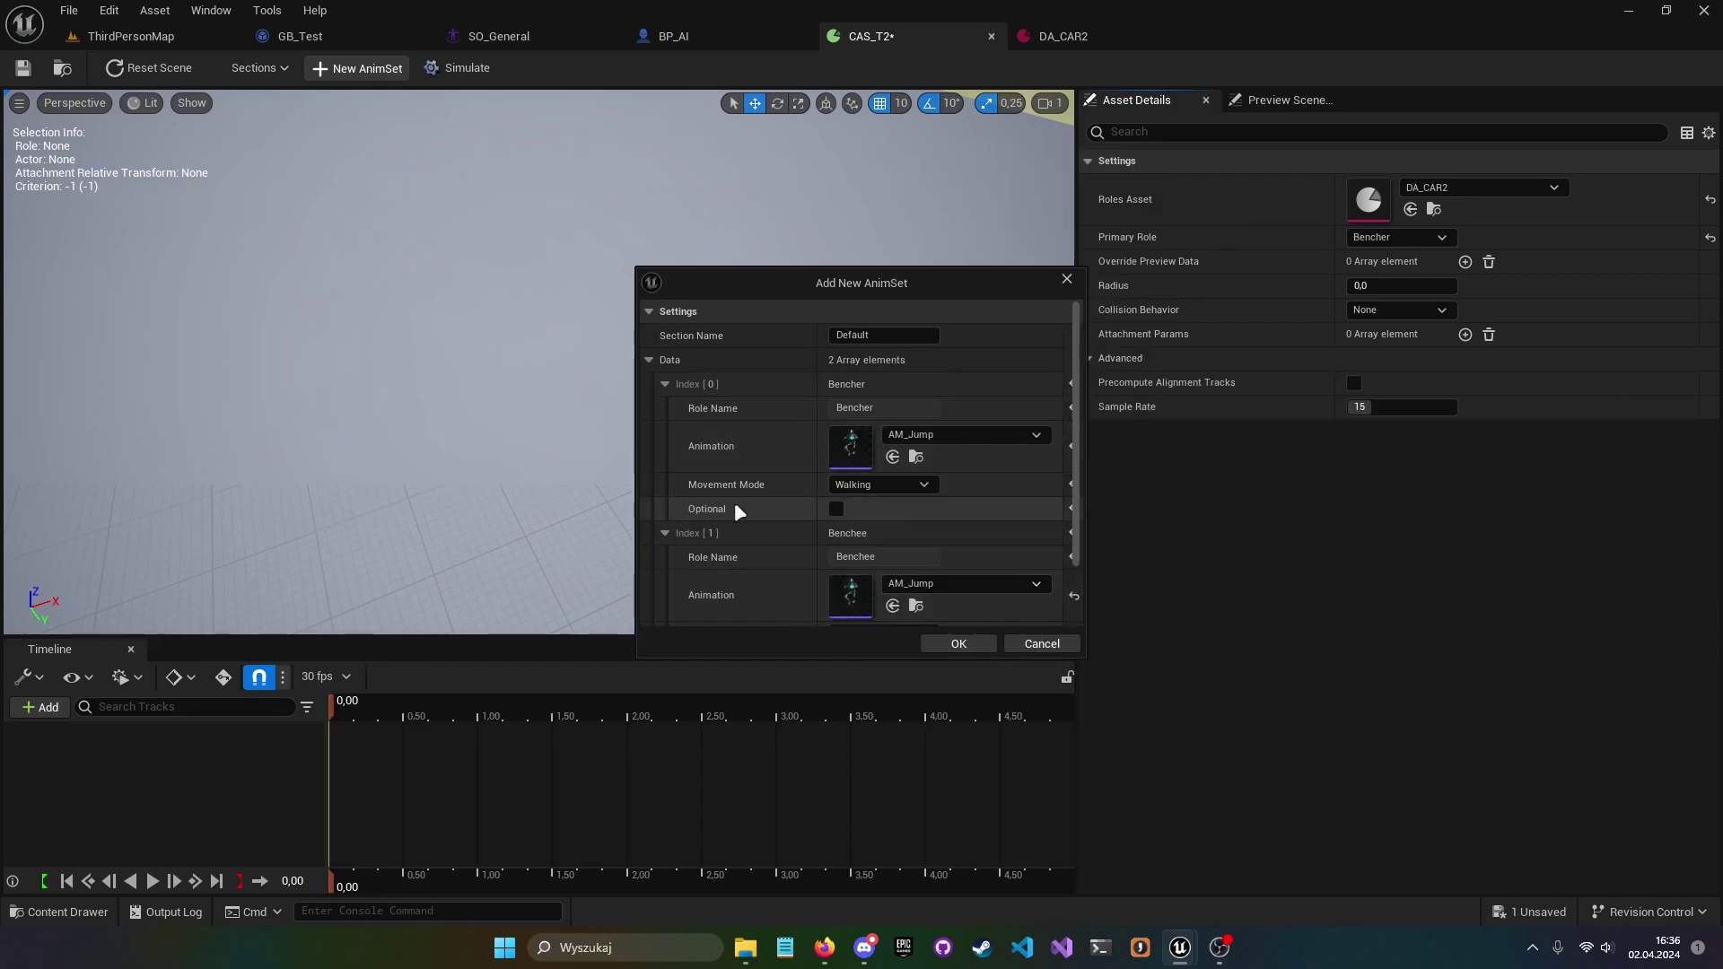
# - Review the roles' movement mode options, name the AnimSet's section TestSecond, and create the set
pyautogui.scroll(-2, 745, 494)
pyautogui.click(885, 566)
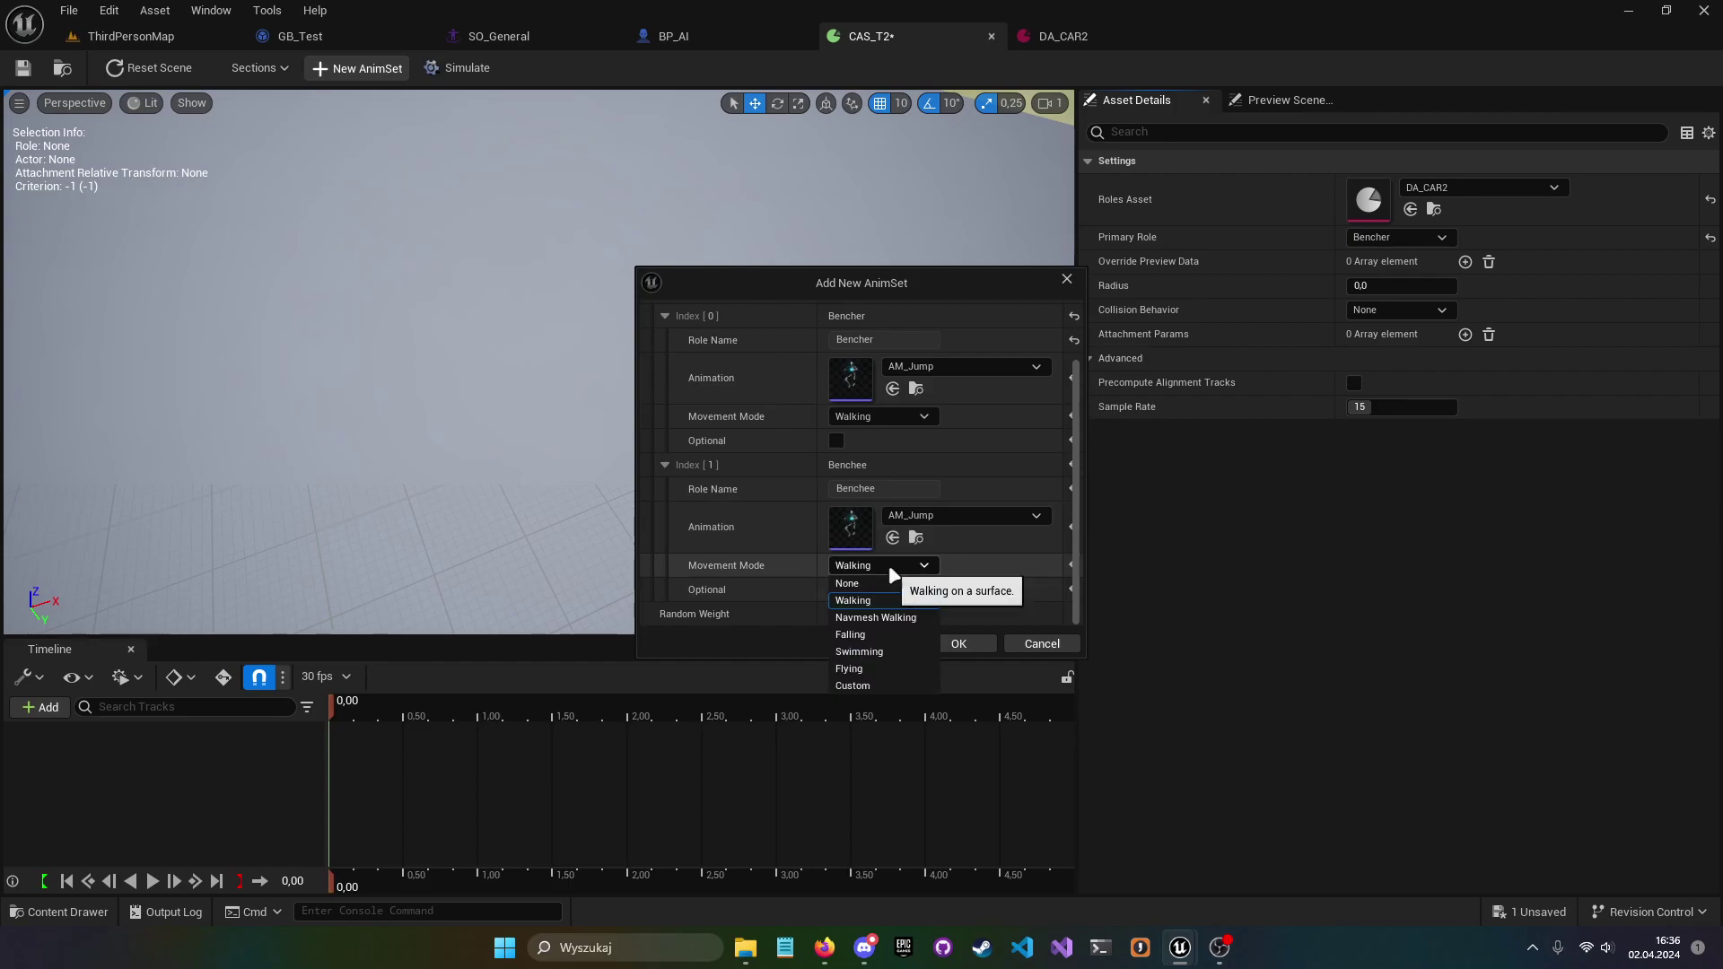
pyautogui.click(773, 579)
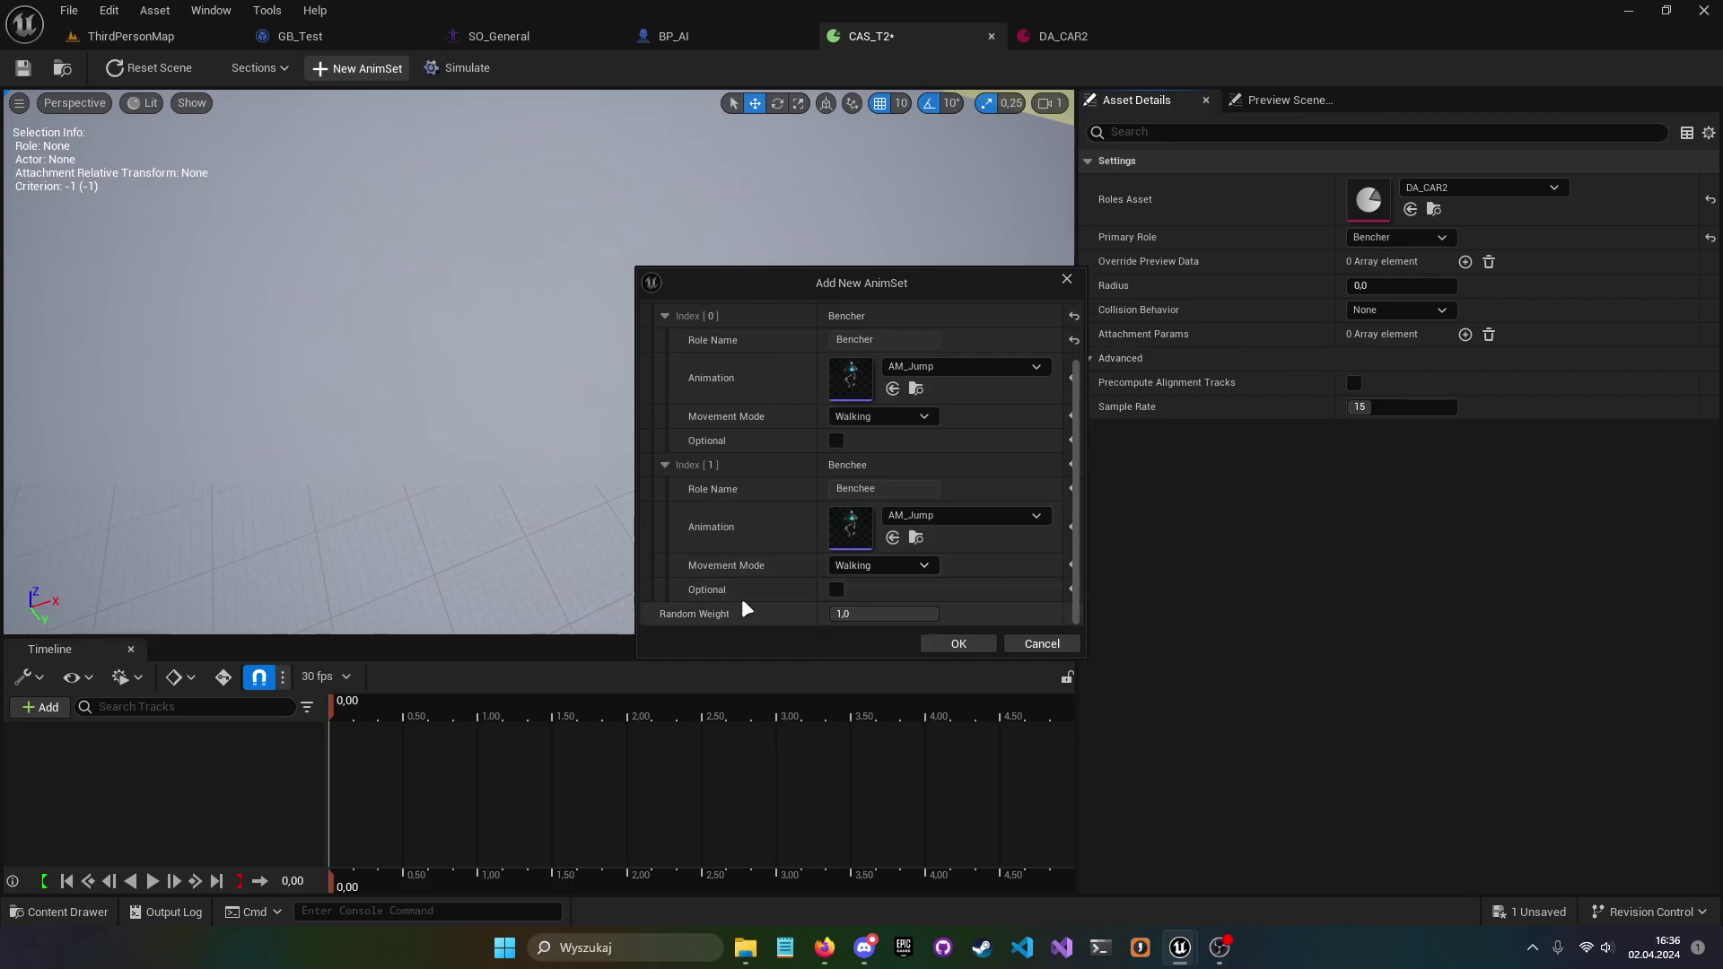
pyautogui.scroll(2, 788, 456)
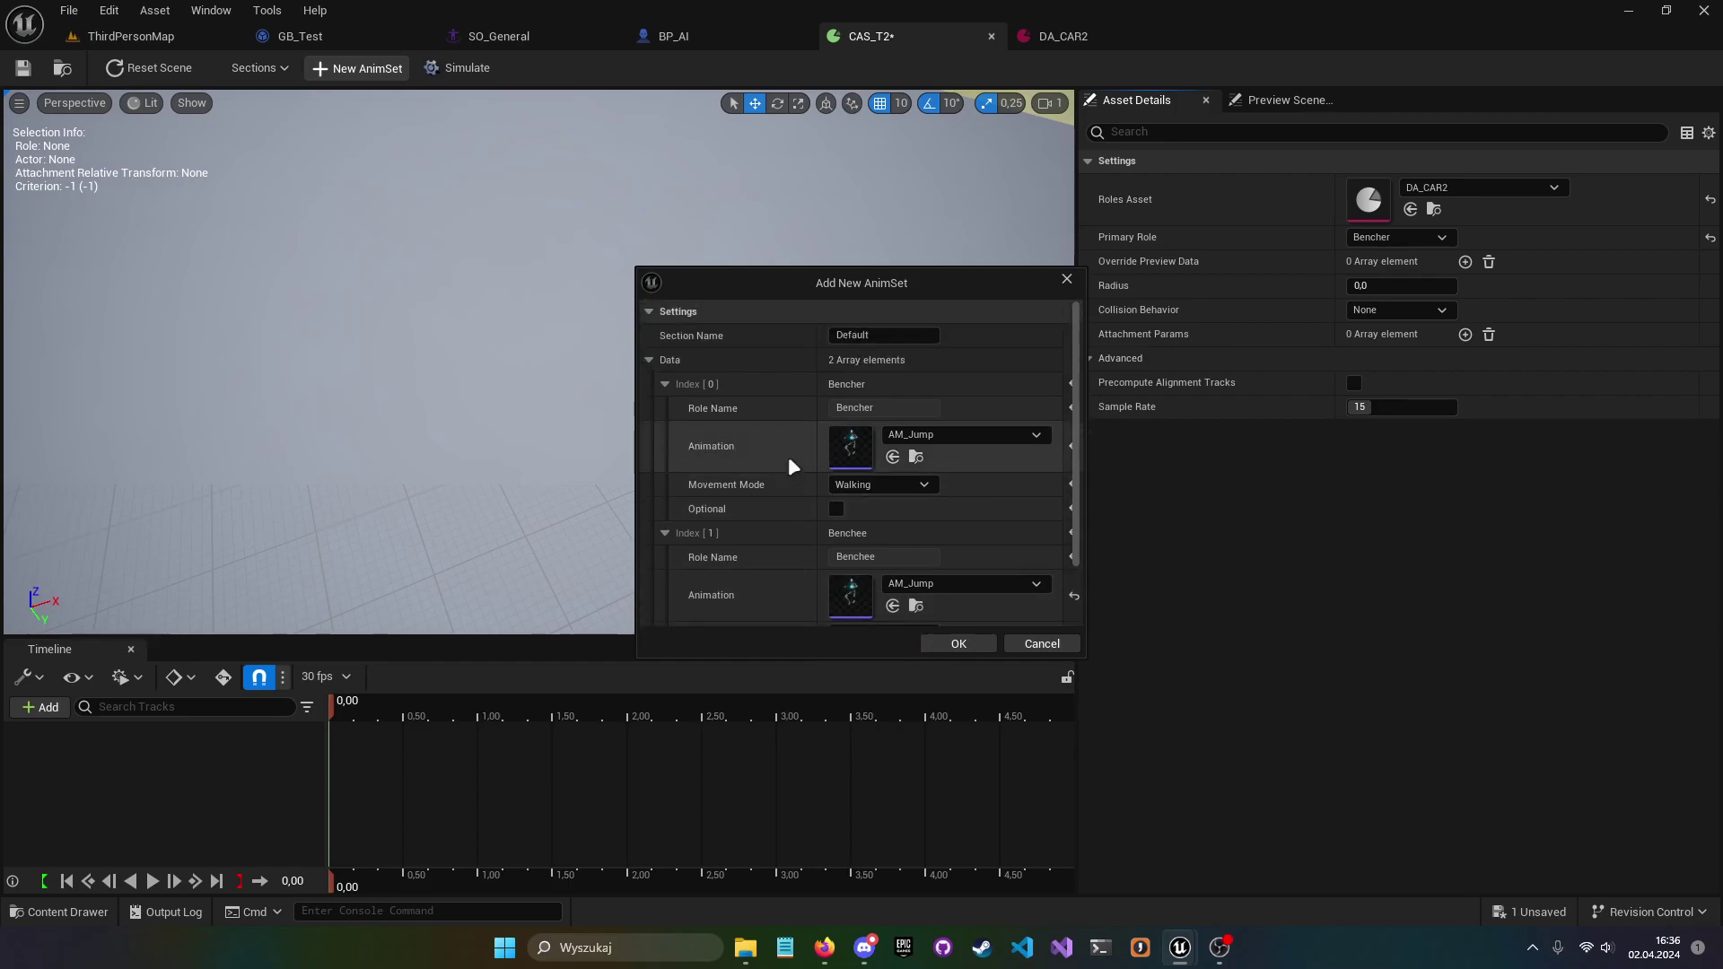
pyautogui.click(893, 334)
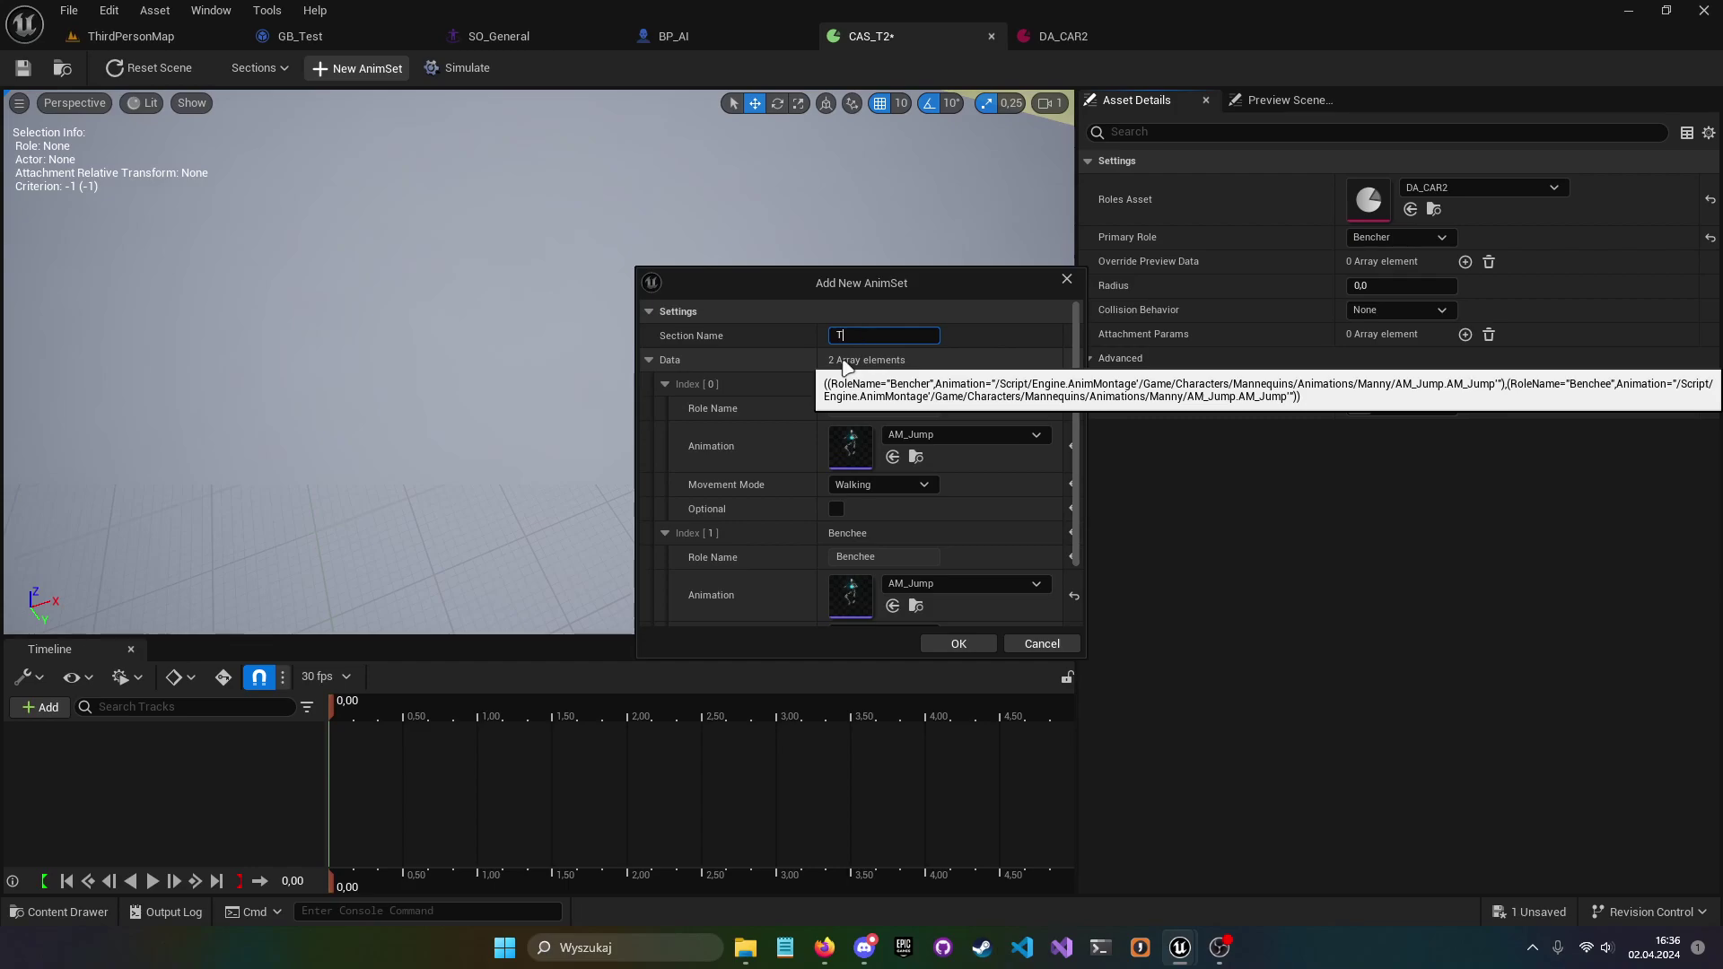
pyautogui.scroll(-3, 743, 485)
pyautogui.press('Return')
# - Examine the two role characters in the preview and expand the Override Preview Data of Bencher and Benchee
pyautogui.moveTo(164, 463); pyautogui.dragTo(164, 422, button='right')
pyautogui.moveTo(581, 354); pyautogui.dragTo(581, 354, button='right')
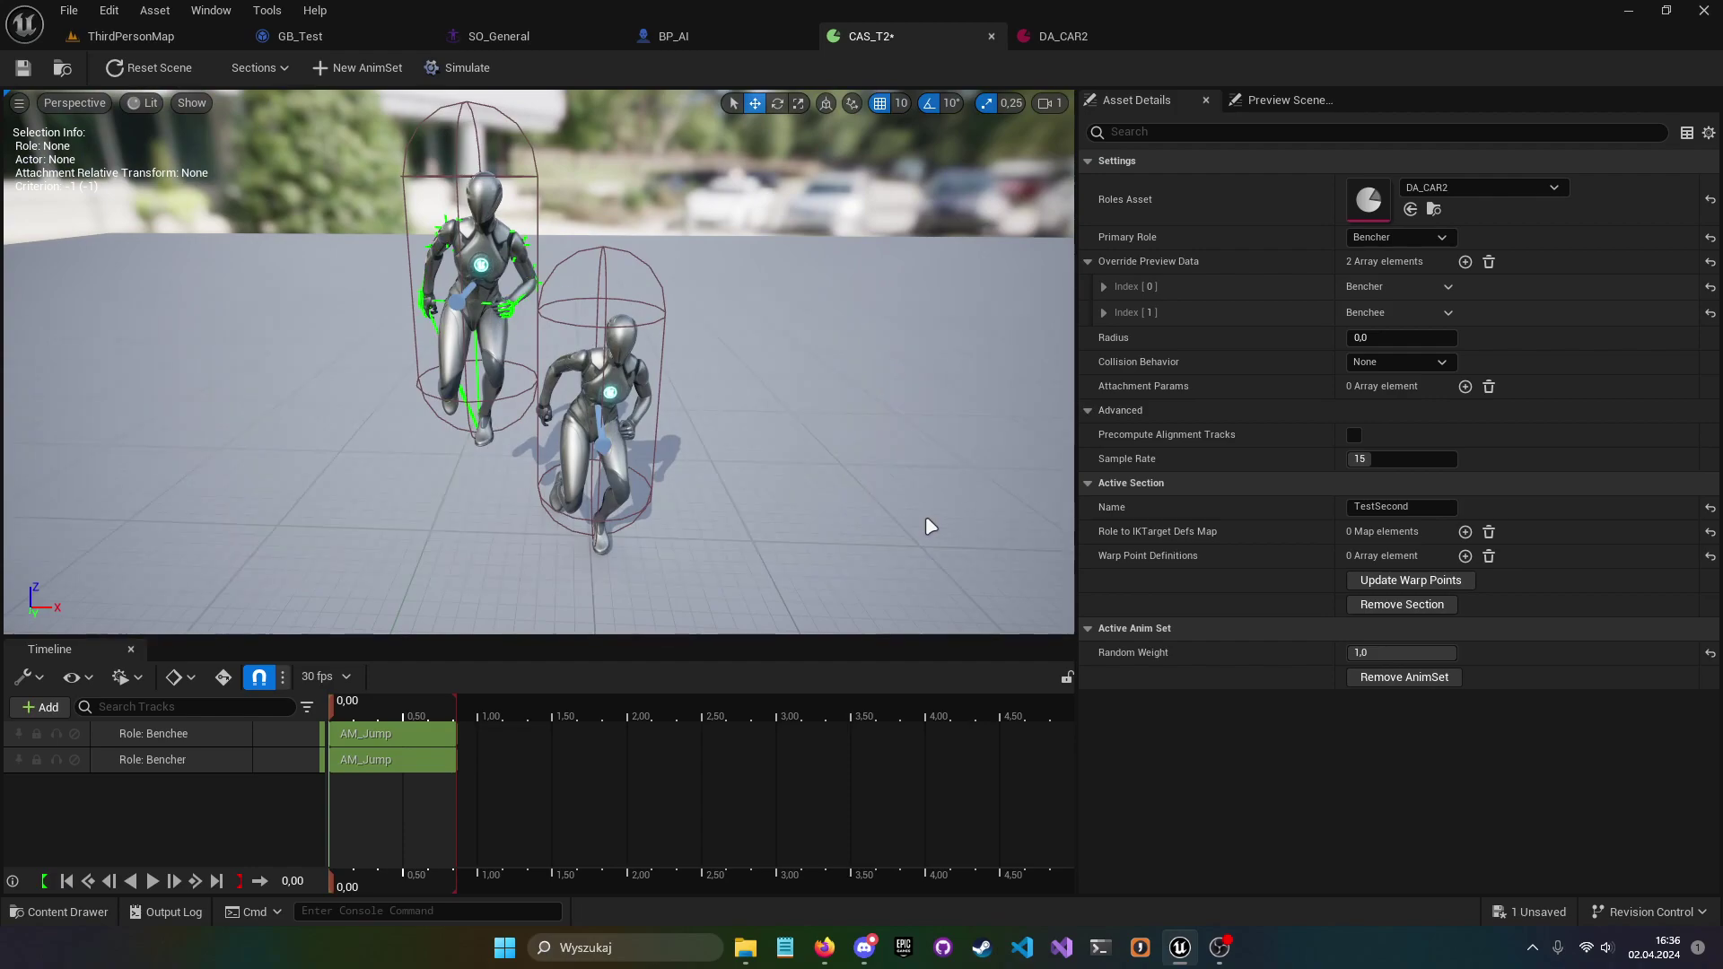
pyautogui.click(1109, 286)
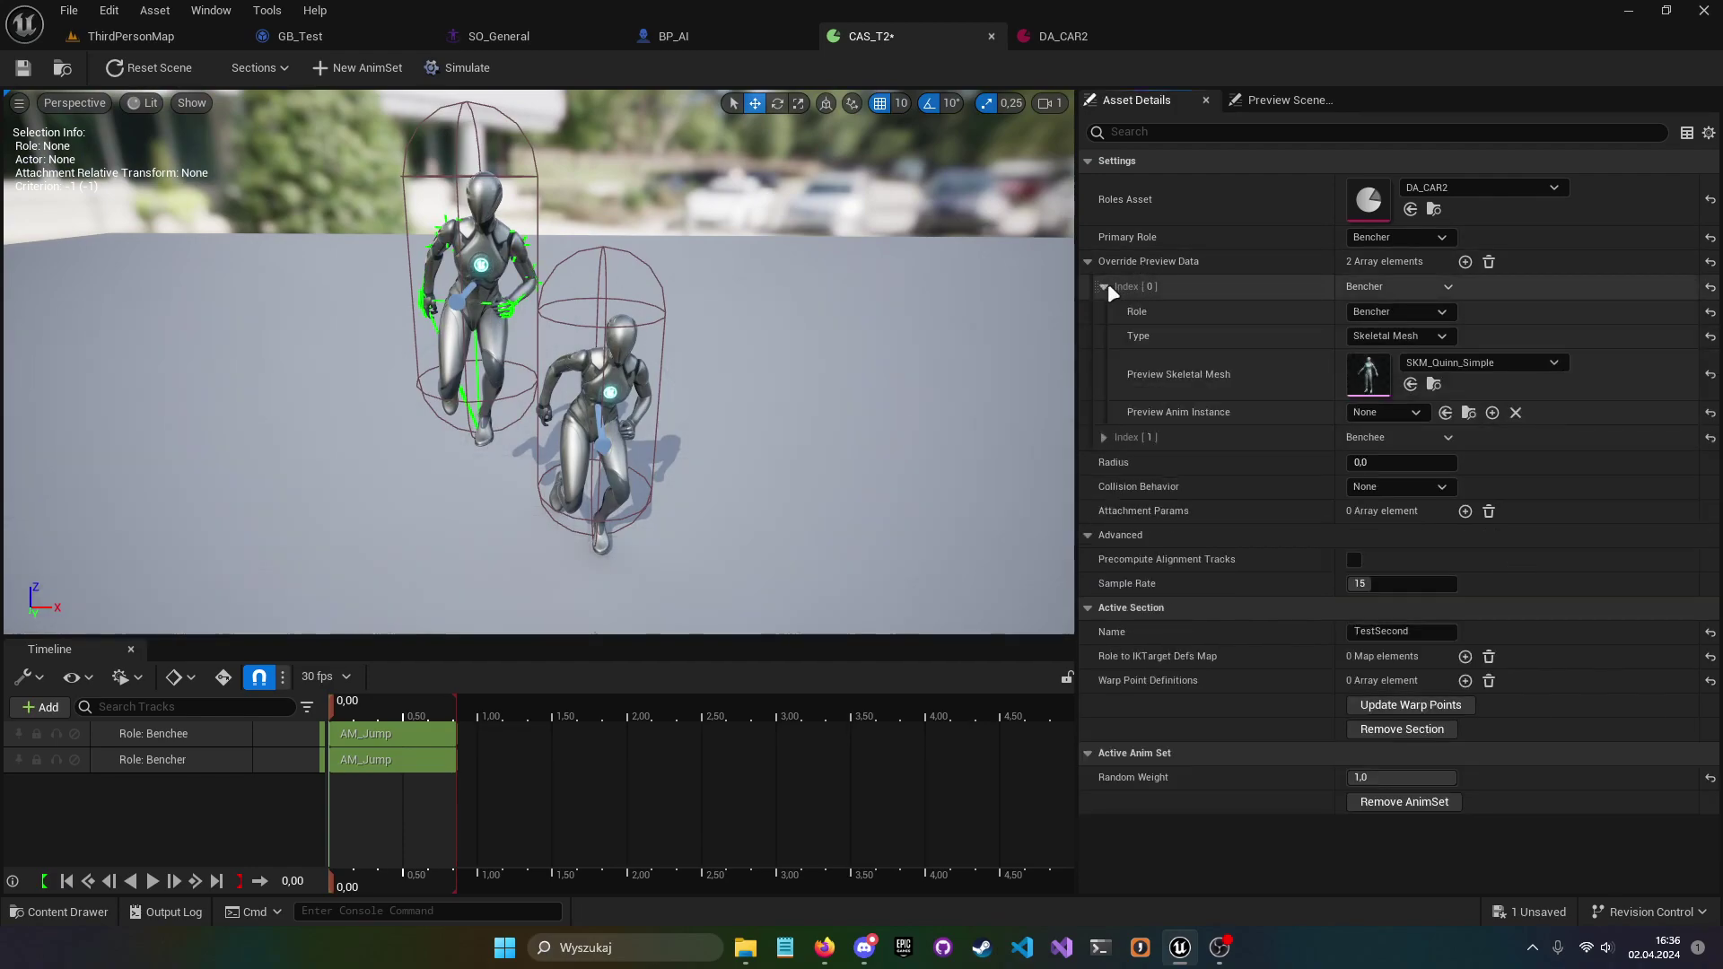
pyautogui.click(1105, 437)
pyautogui.moveTo(808, 413); pyautogui.dragTo(606, 491, button='right')
pyautogui.click(212, 733)
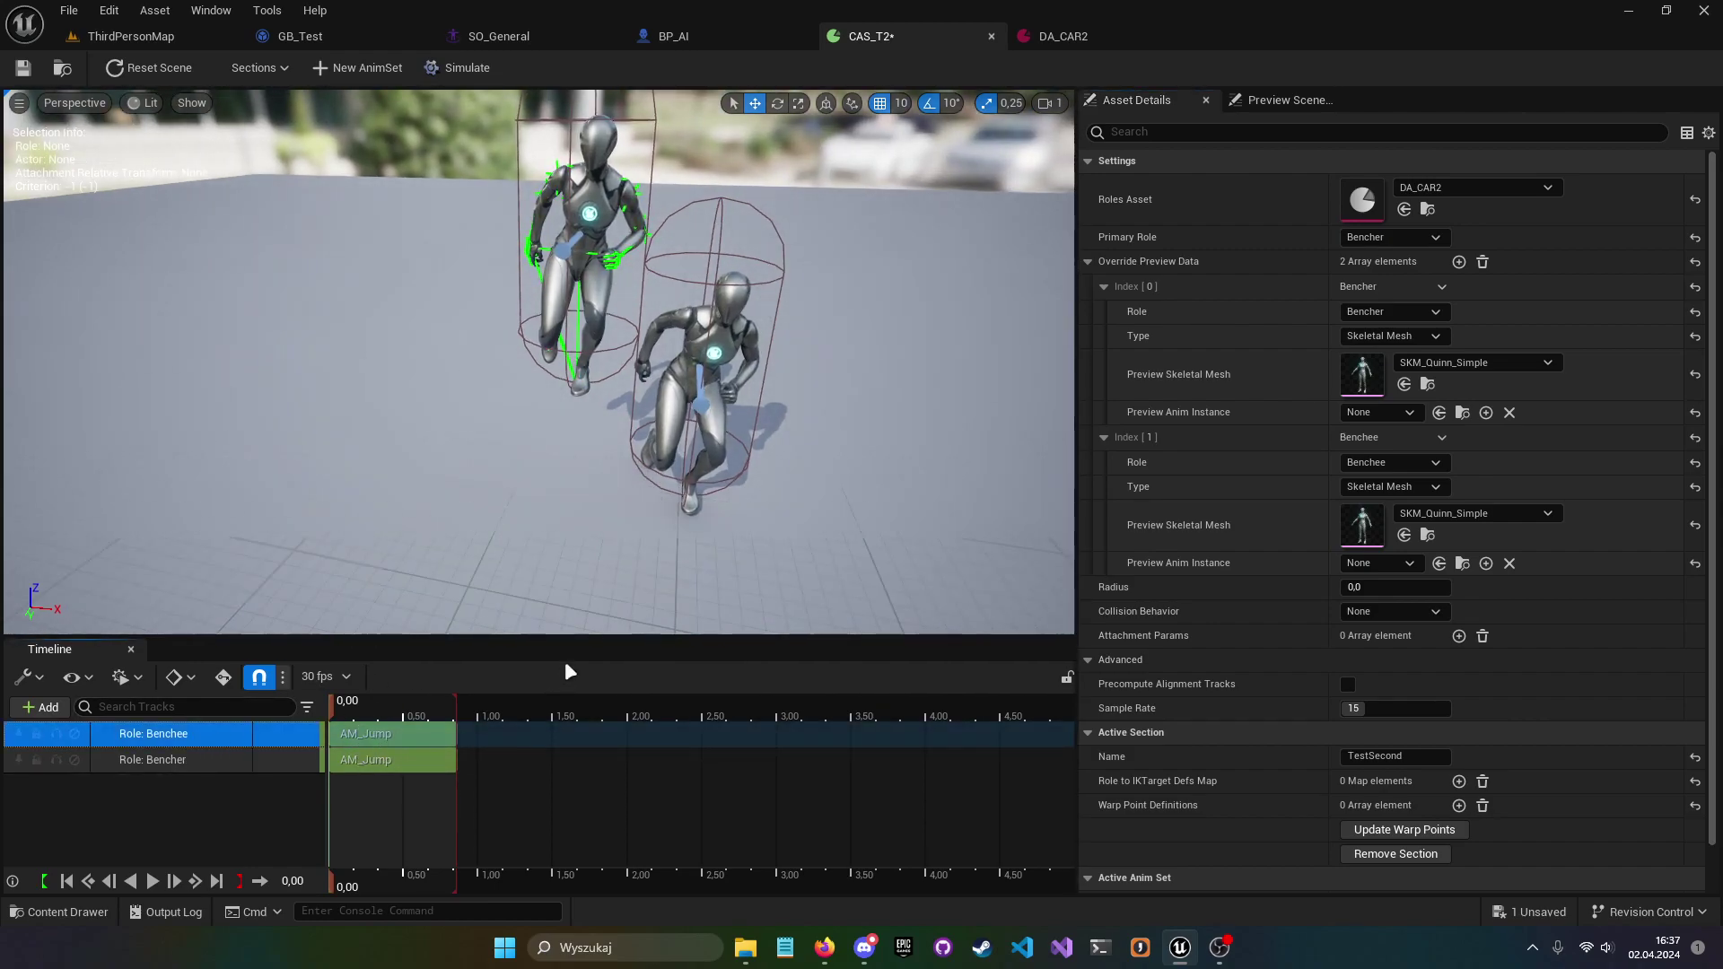
pyautogui.moveTo(674, 375); pyautogui.dragTo(539, 399, button='right')
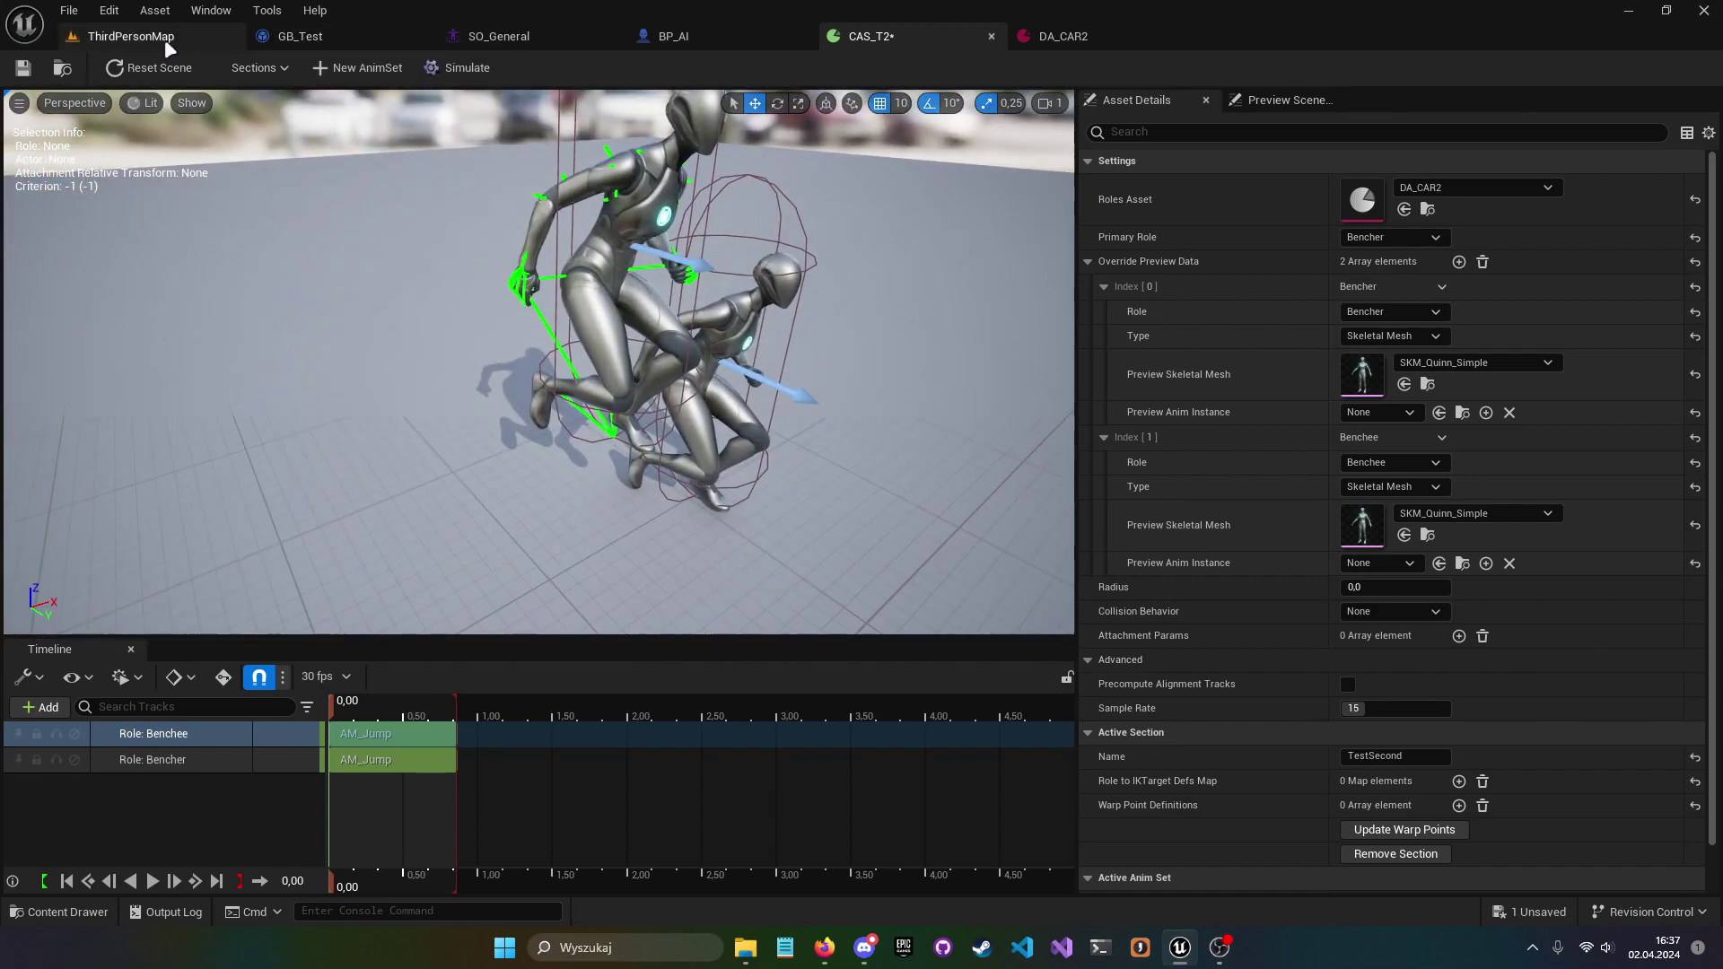
# - Open the STT_UseSO task blueprint and look through the contextual anim functions available from the CAS reference
pyautogui.click(165, 36)
pyautogui.doubleClick(1044, 741)
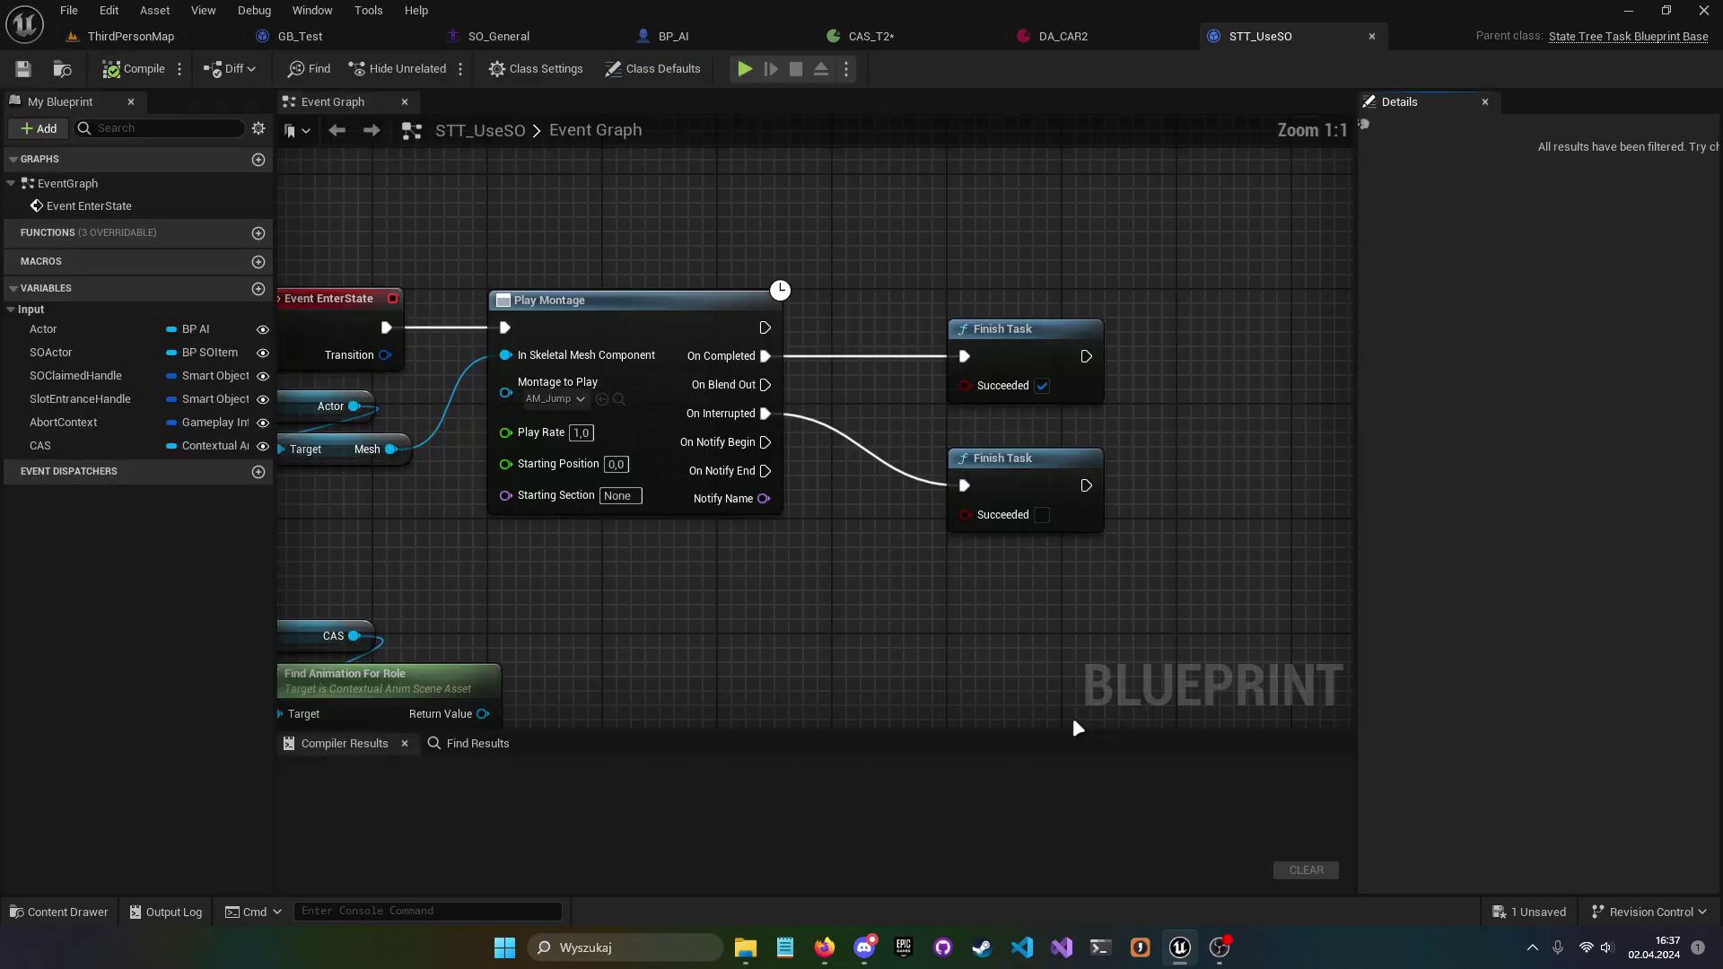
pyautogui.moveTo(636, 477); pyautogui.dragTo(994, 485)
pyautogui.write('context')
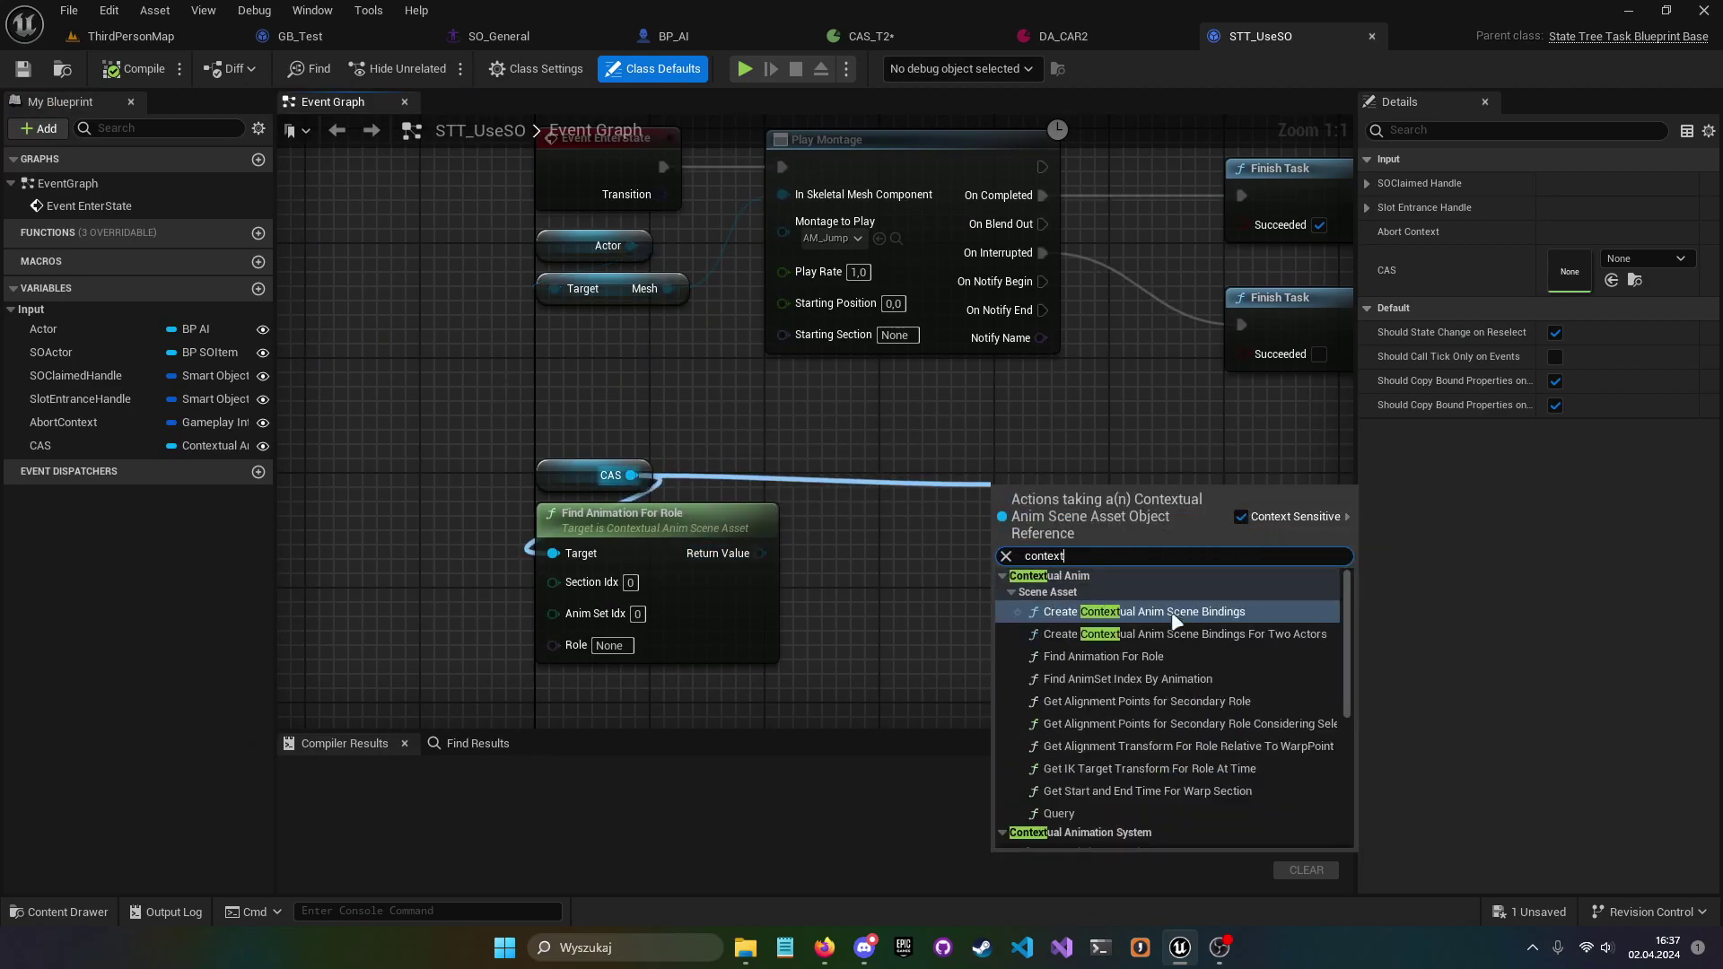
pyautogui.scroll(-4, 1210, 721)
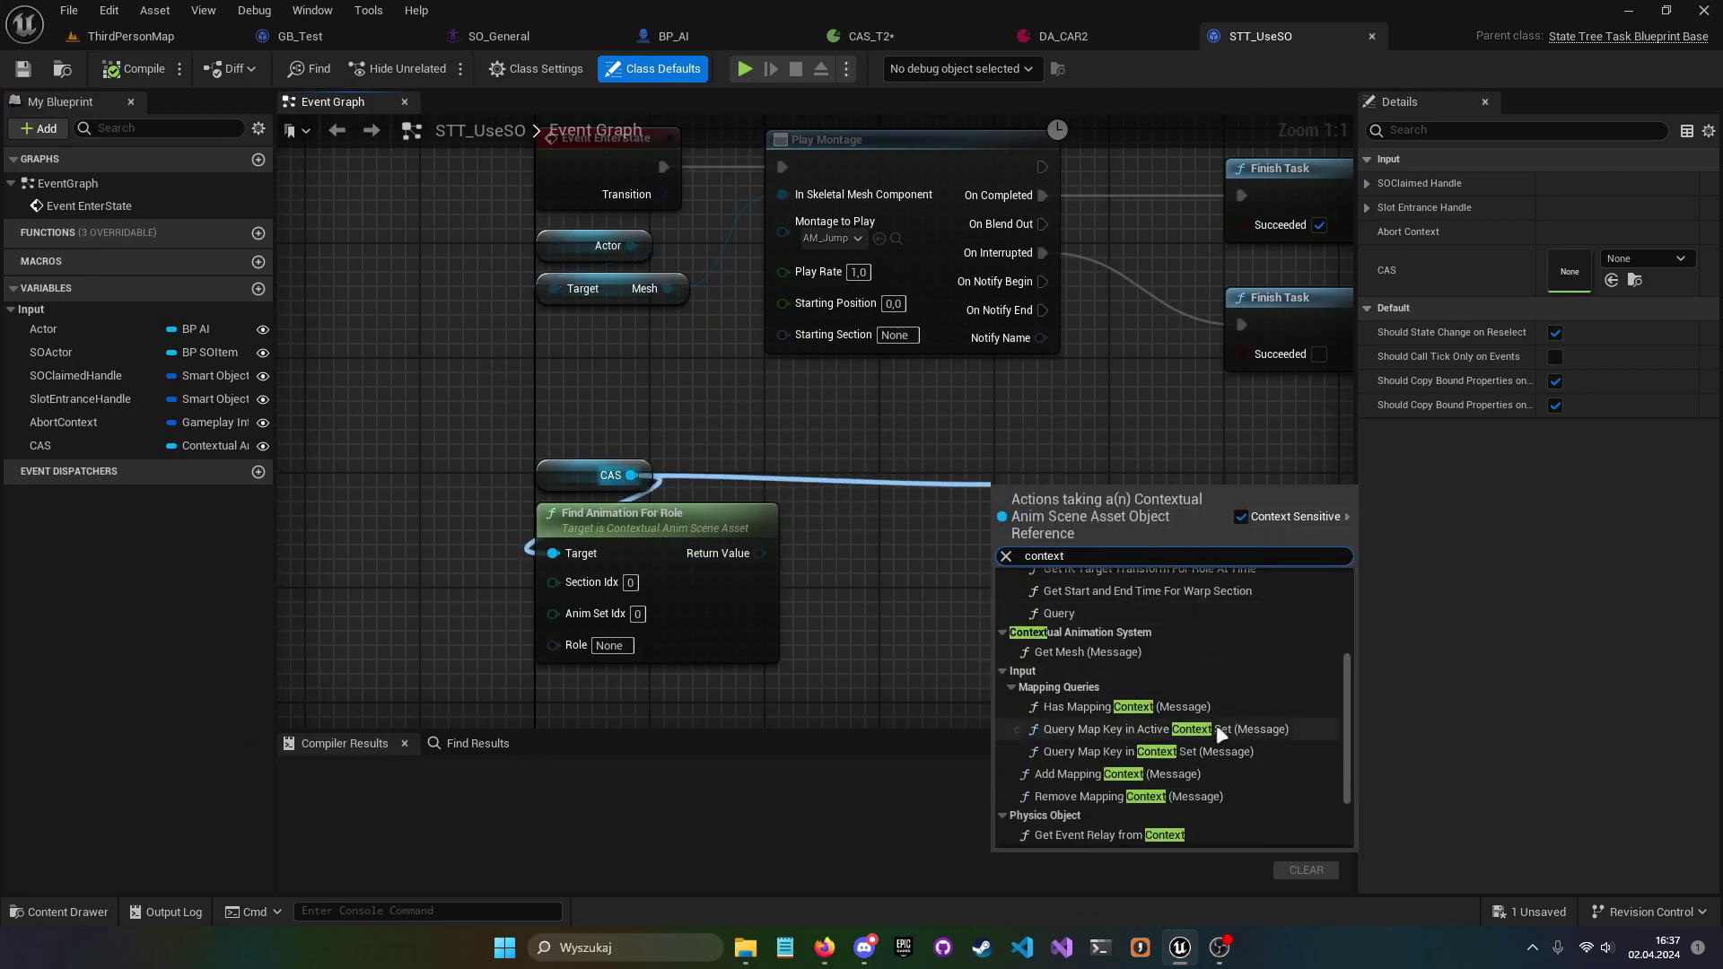
pyautogui.scroll(3, 1215, 687)
pyautogui.scroll(2, 1215, 687)
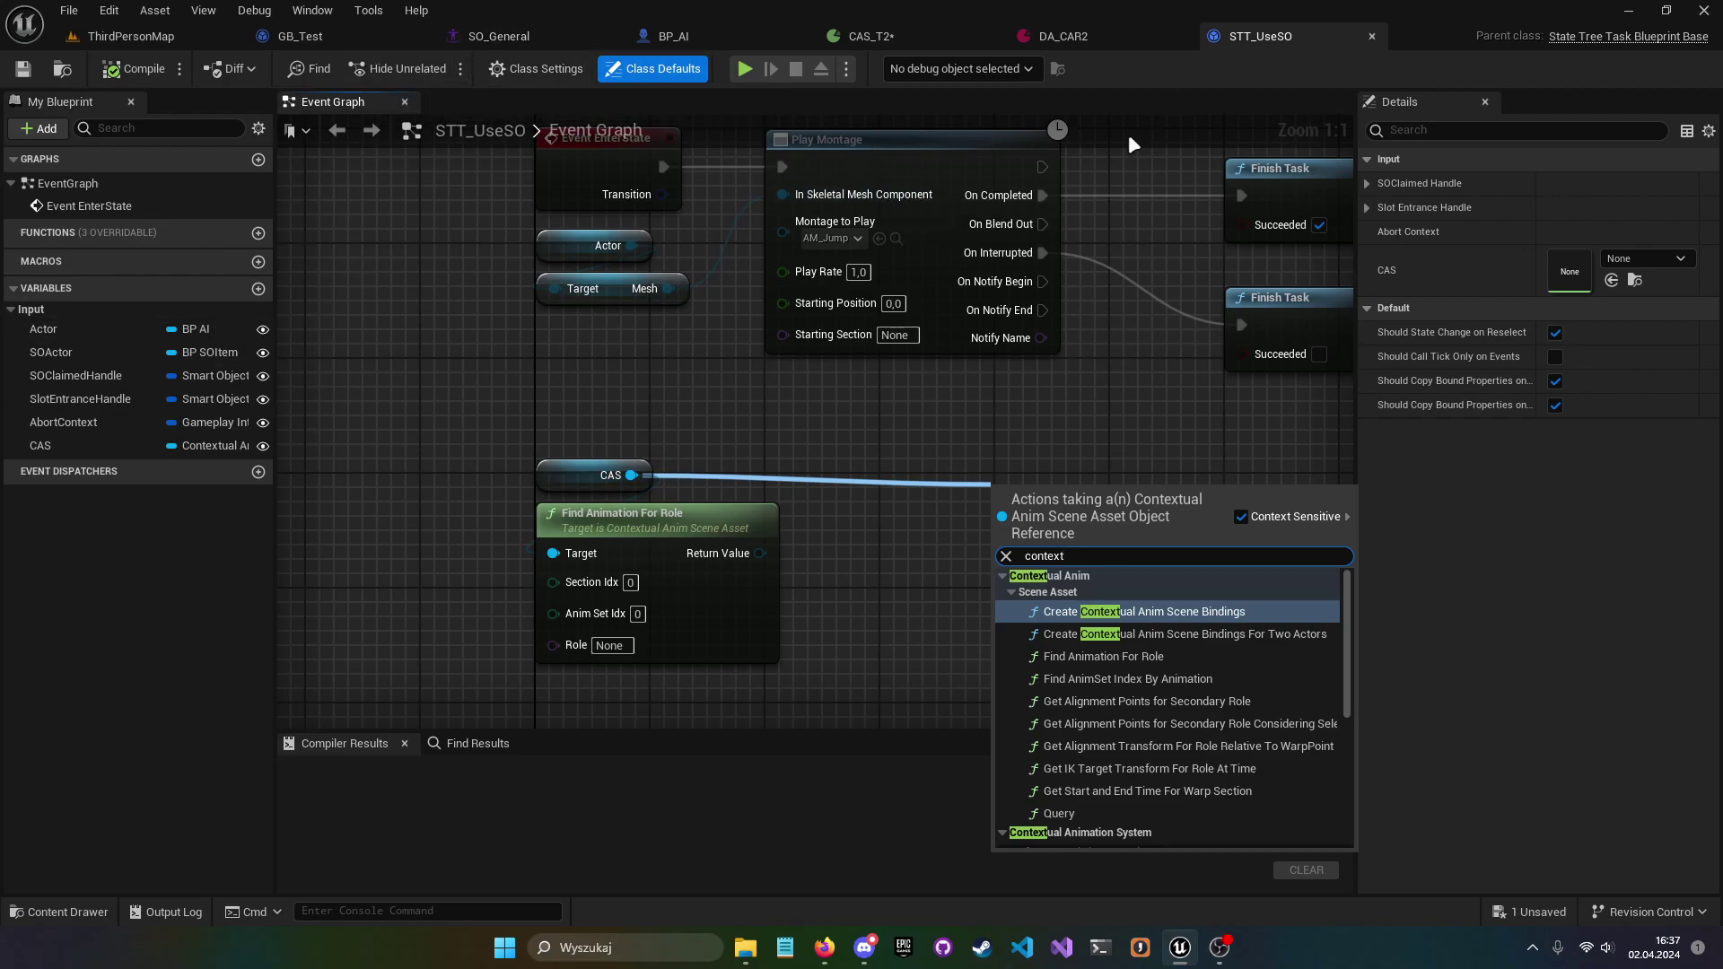
pyautogui.scroll(-2, 718, 493)
pyautogui.moveTo(893, 511); pyautogui.dragTo(688, 509, button='right')
pyautogui.scroll(2, 835, 480)
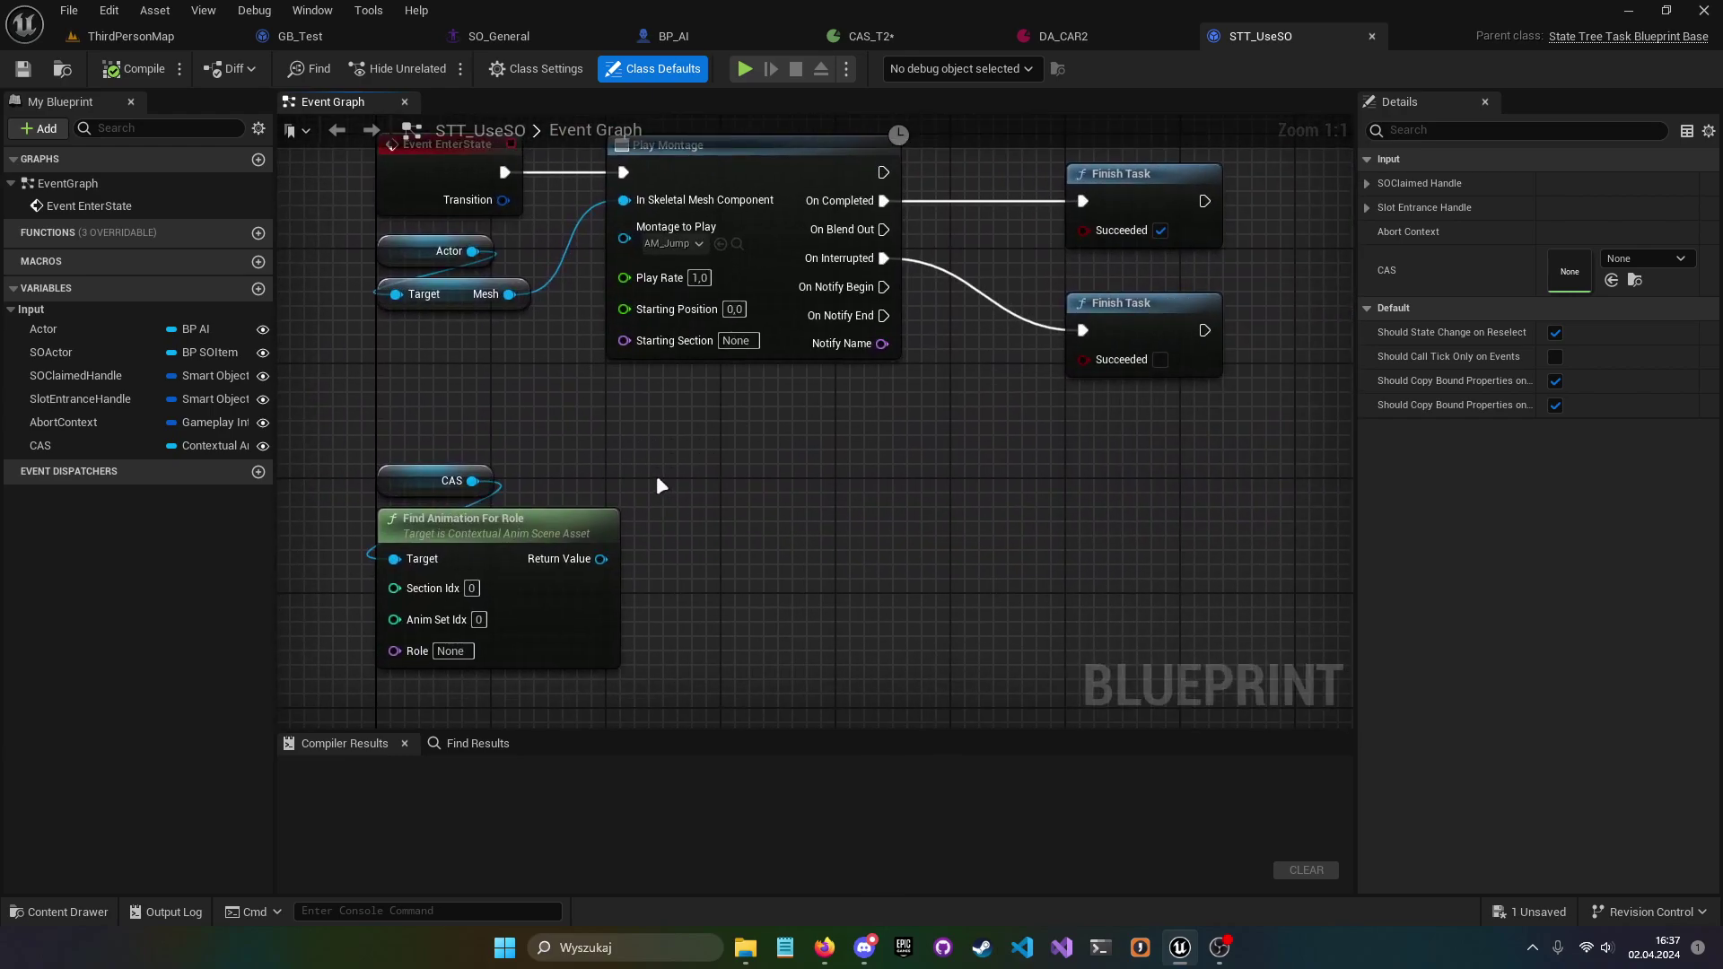
# - Select the CAS and Find Animation For Role nodes and compare them with the Play Montage logic
pyautogui.moveTo(665, 493); pyautogui.dragTo(480, 539)
pyautogui.moveTo(592, 531); pyautogui.dragTo(842, 482, button='right')
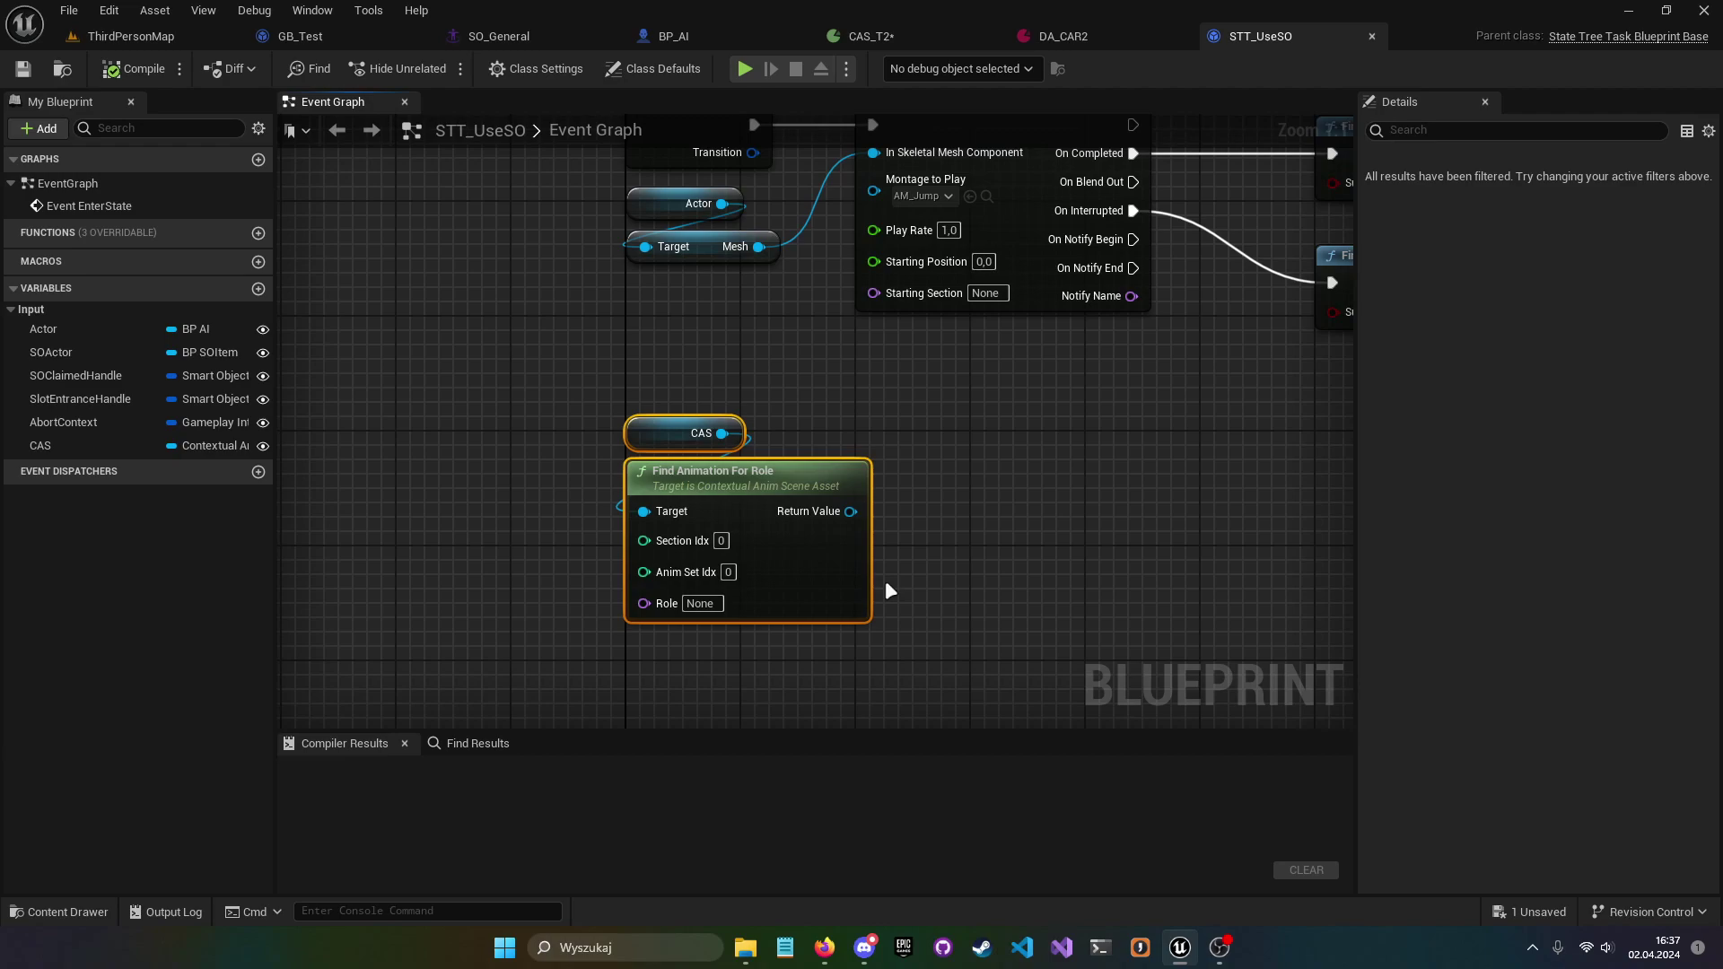
pyautogui.press('Home')
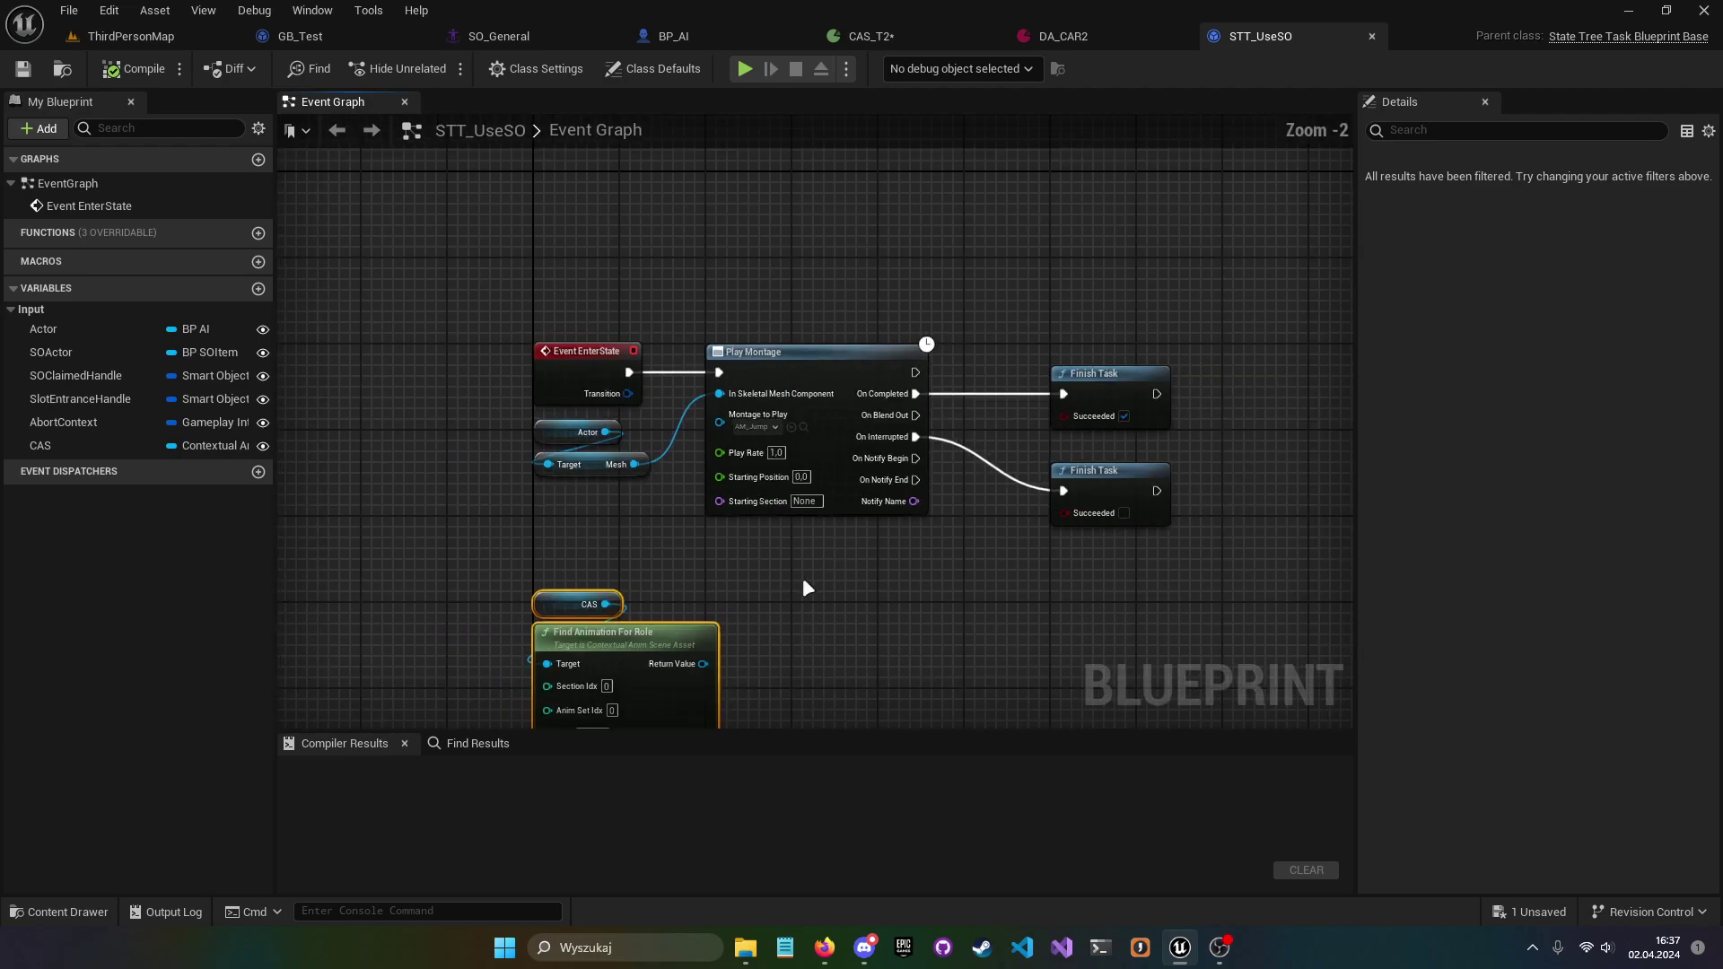
pyautogui.scroll(2, 805, 582)
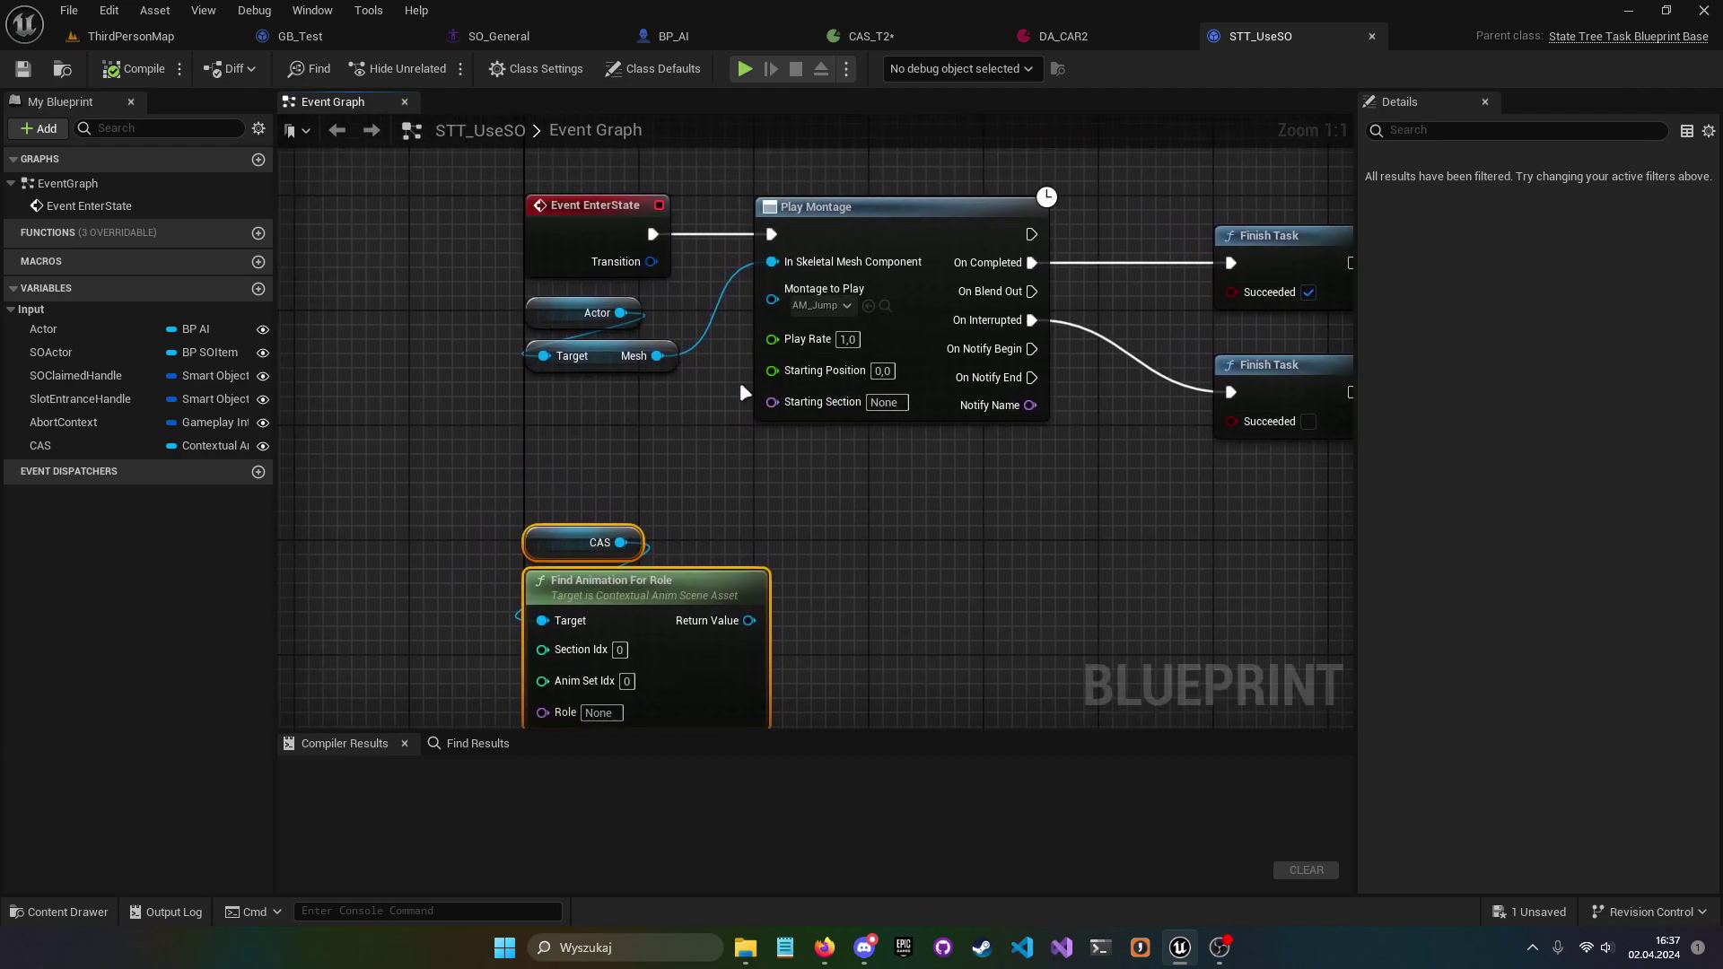
# - Return to CAS_T2, review its role preview and section settings, and save the scene asset
pyautogui.click(933, 40)
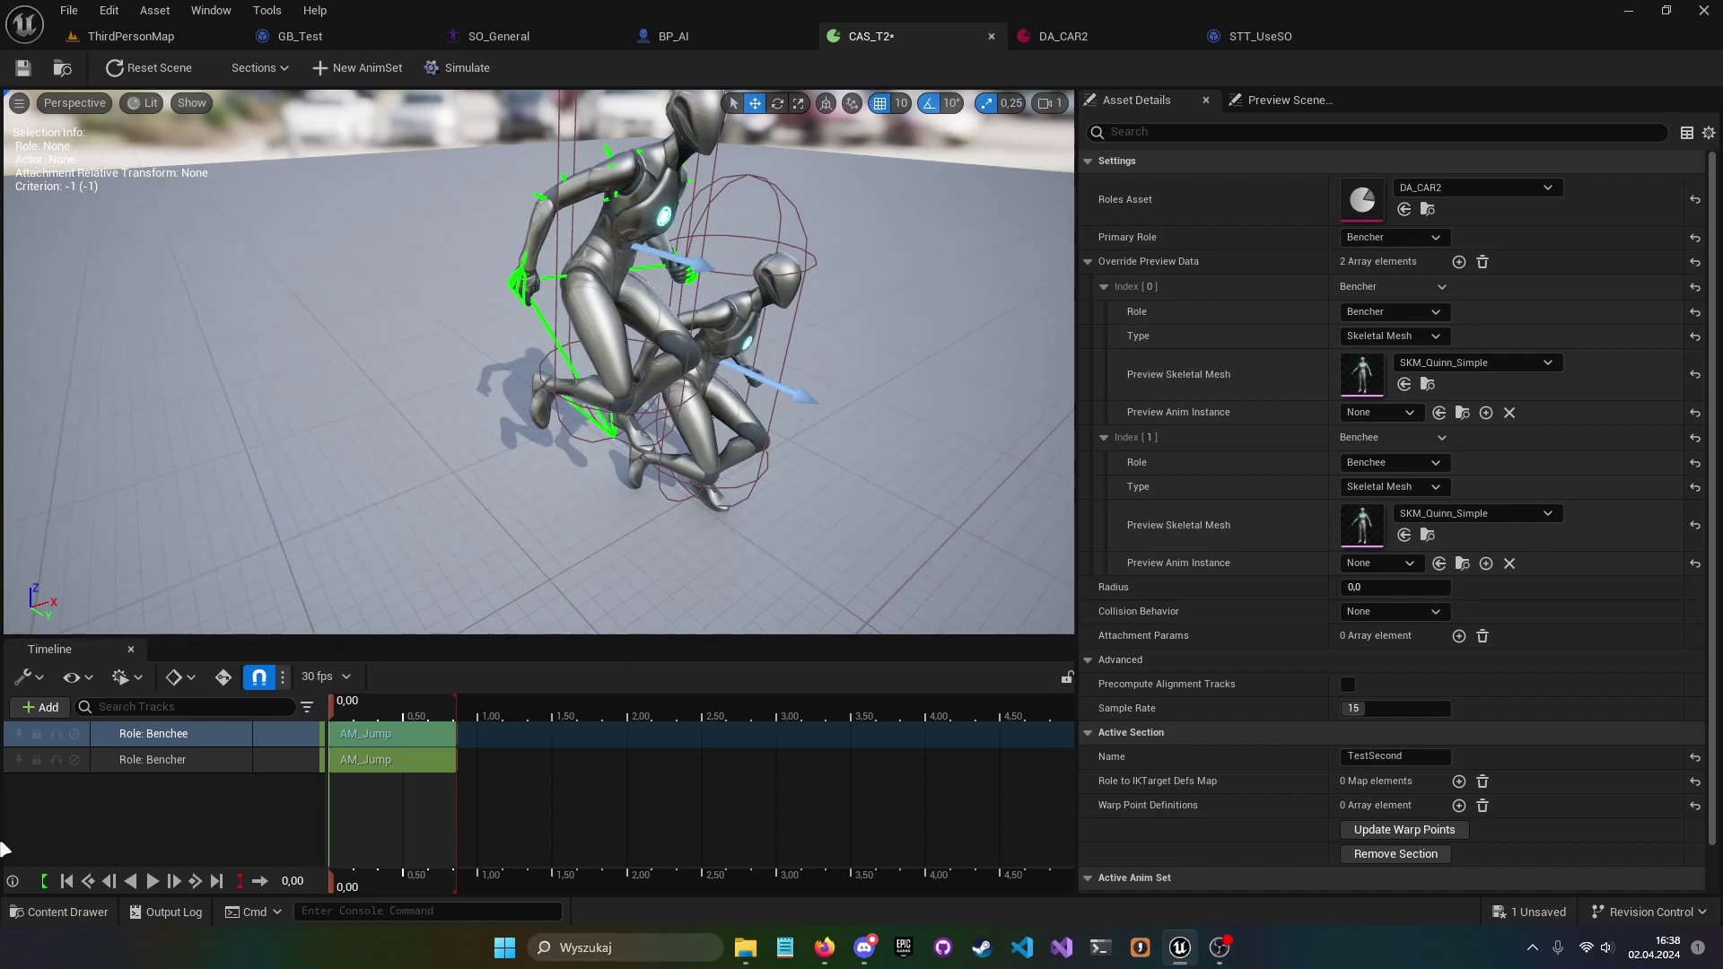
pyautogui.moveTo(629, 404); pyautogui.dragTo(696, 530, button='right')
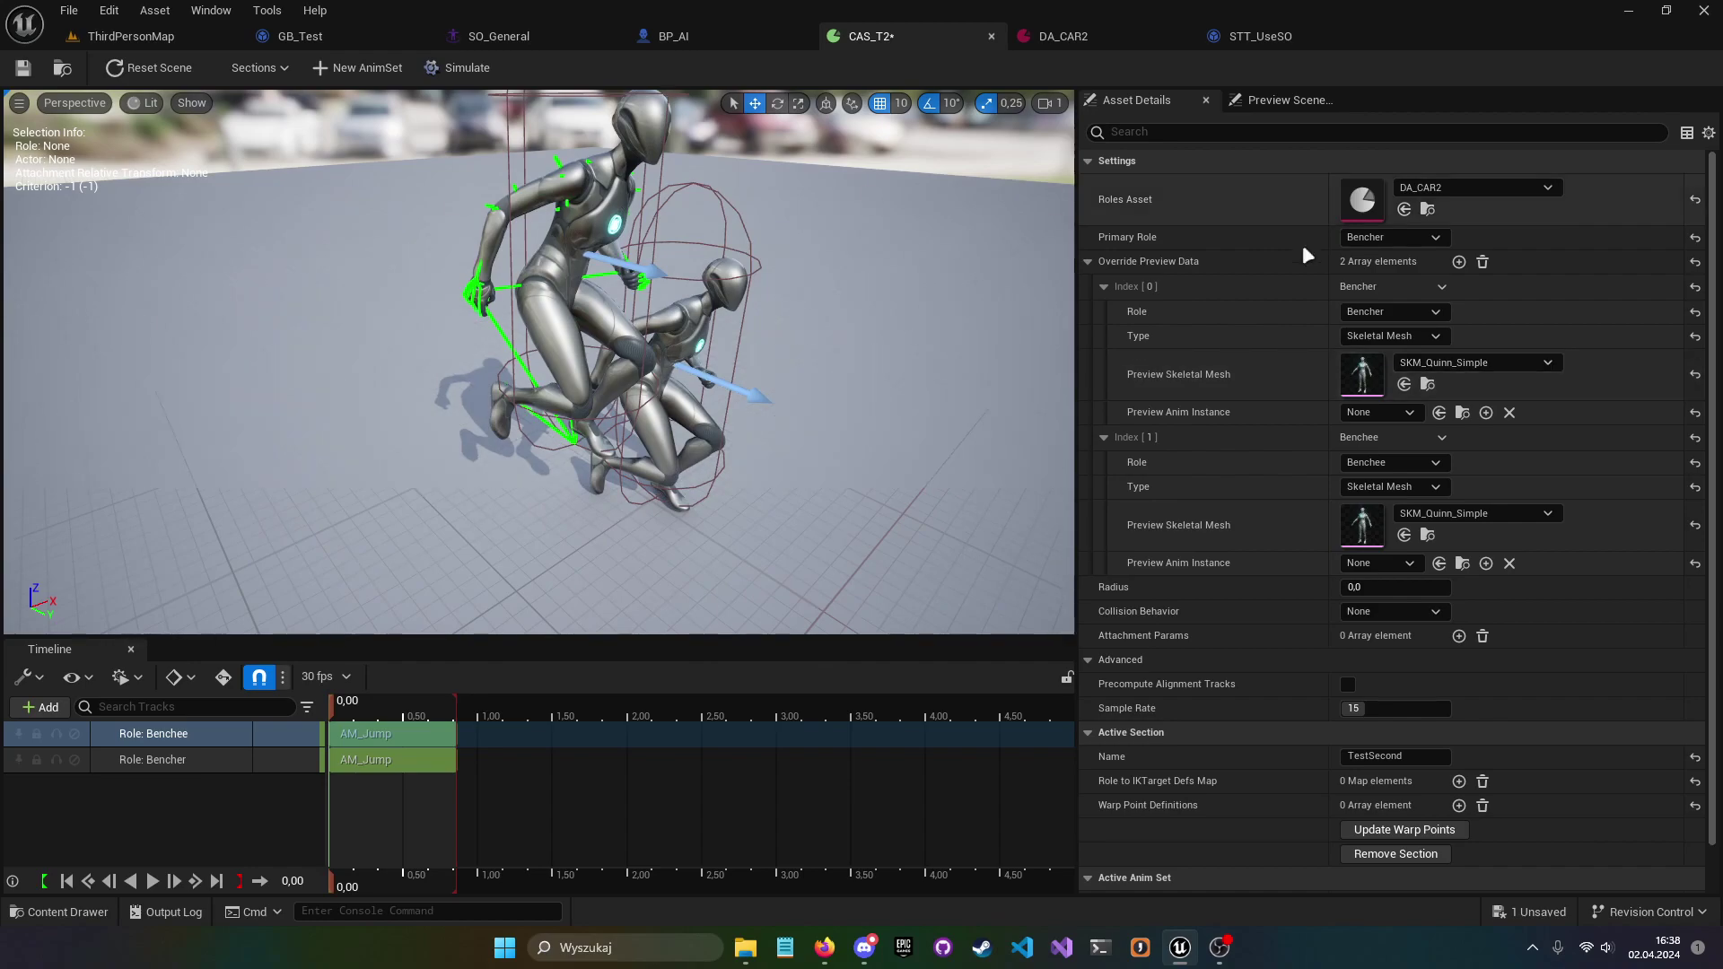
pyautogui.scroll(-2, 1257, 574)
pyautogui.moveTo(740, 495); pyautogui.dragTo(785, 502, button='right')
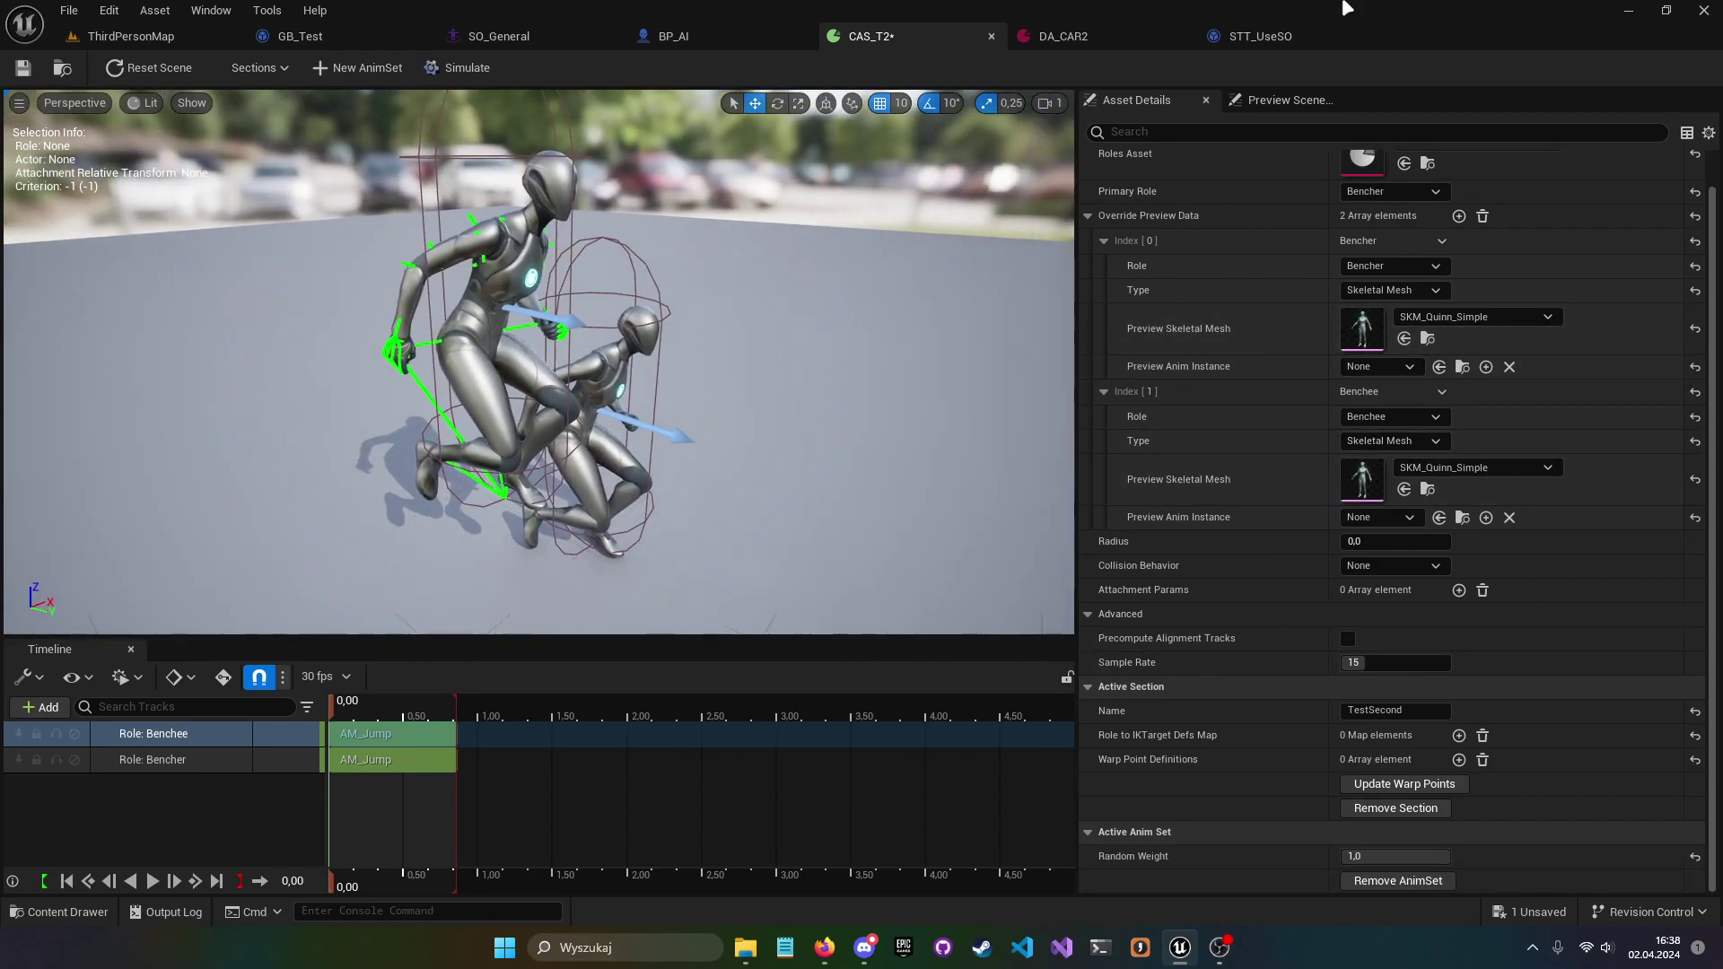
pyautogui.click(23, 67)
pyautogui.moveTo(538, 359); pyautogui.dragTo(584, 368, button='right')
# - Close the DA_CAR2 editor and bring up the BP_AI blueprint
pyautogui.click(1157, 41)
pyautogui.click(1182, 36)
pyautogui.click(808, 34)
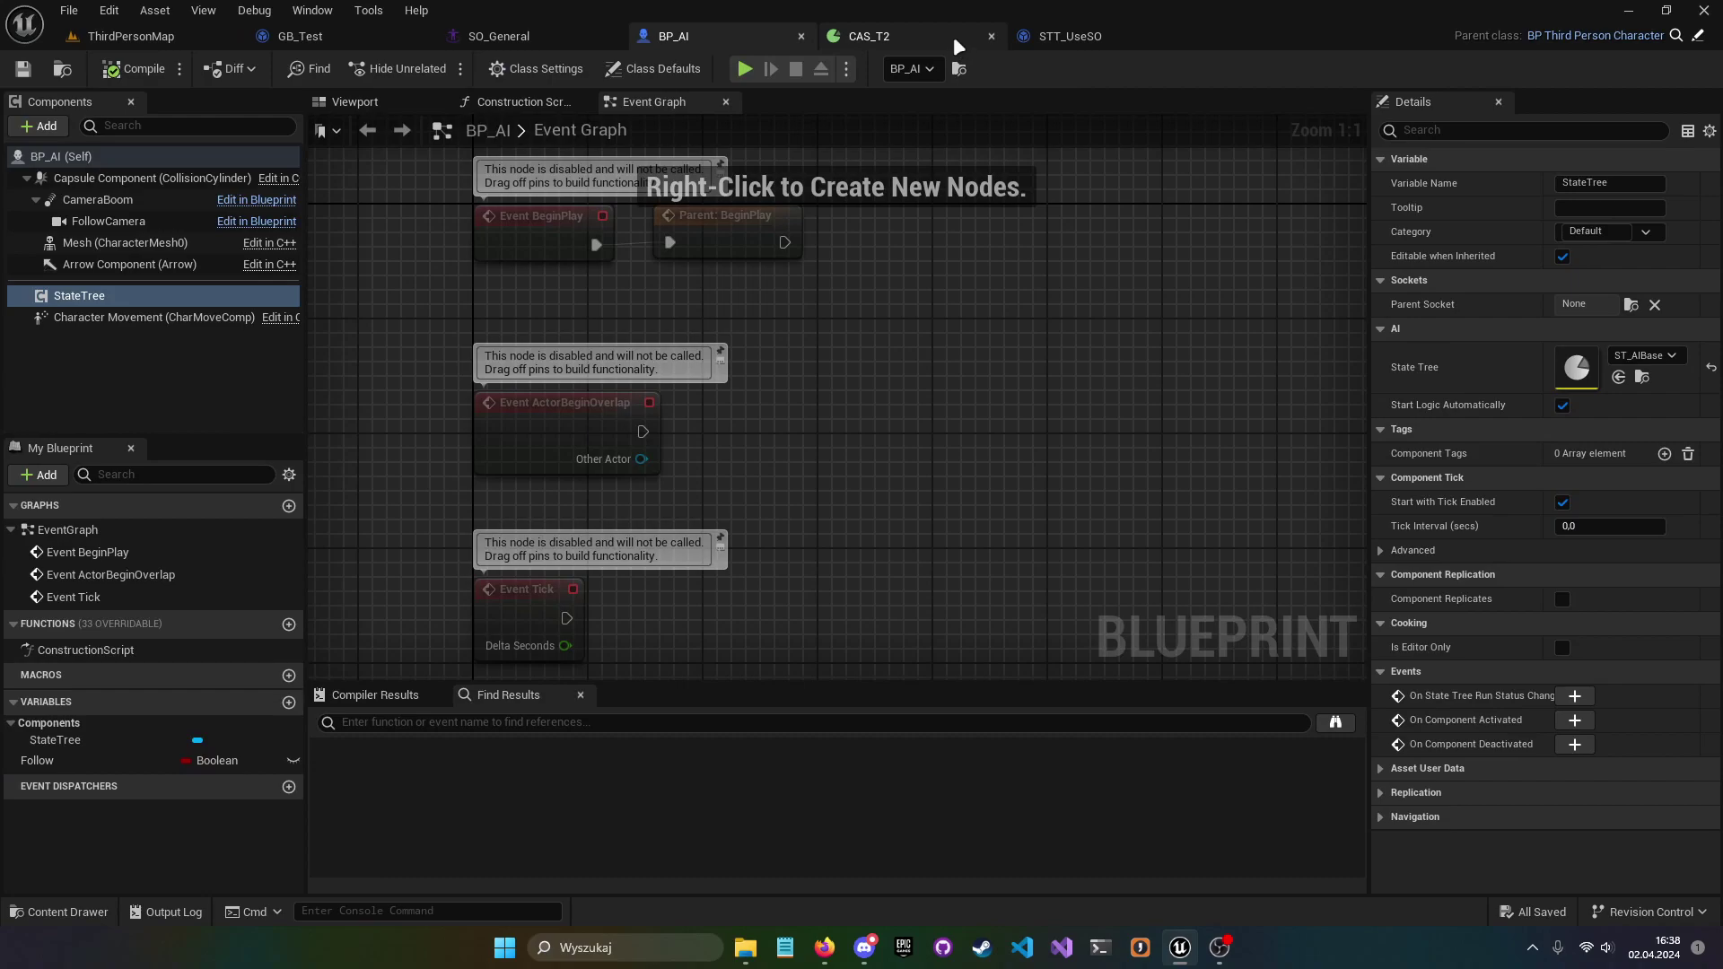
# - Close the CAS_T2 and GB_Test editors and return to the ThirdPersonMap level
pyautogui.click(992, 36)
pyautogui.click(395, 36)
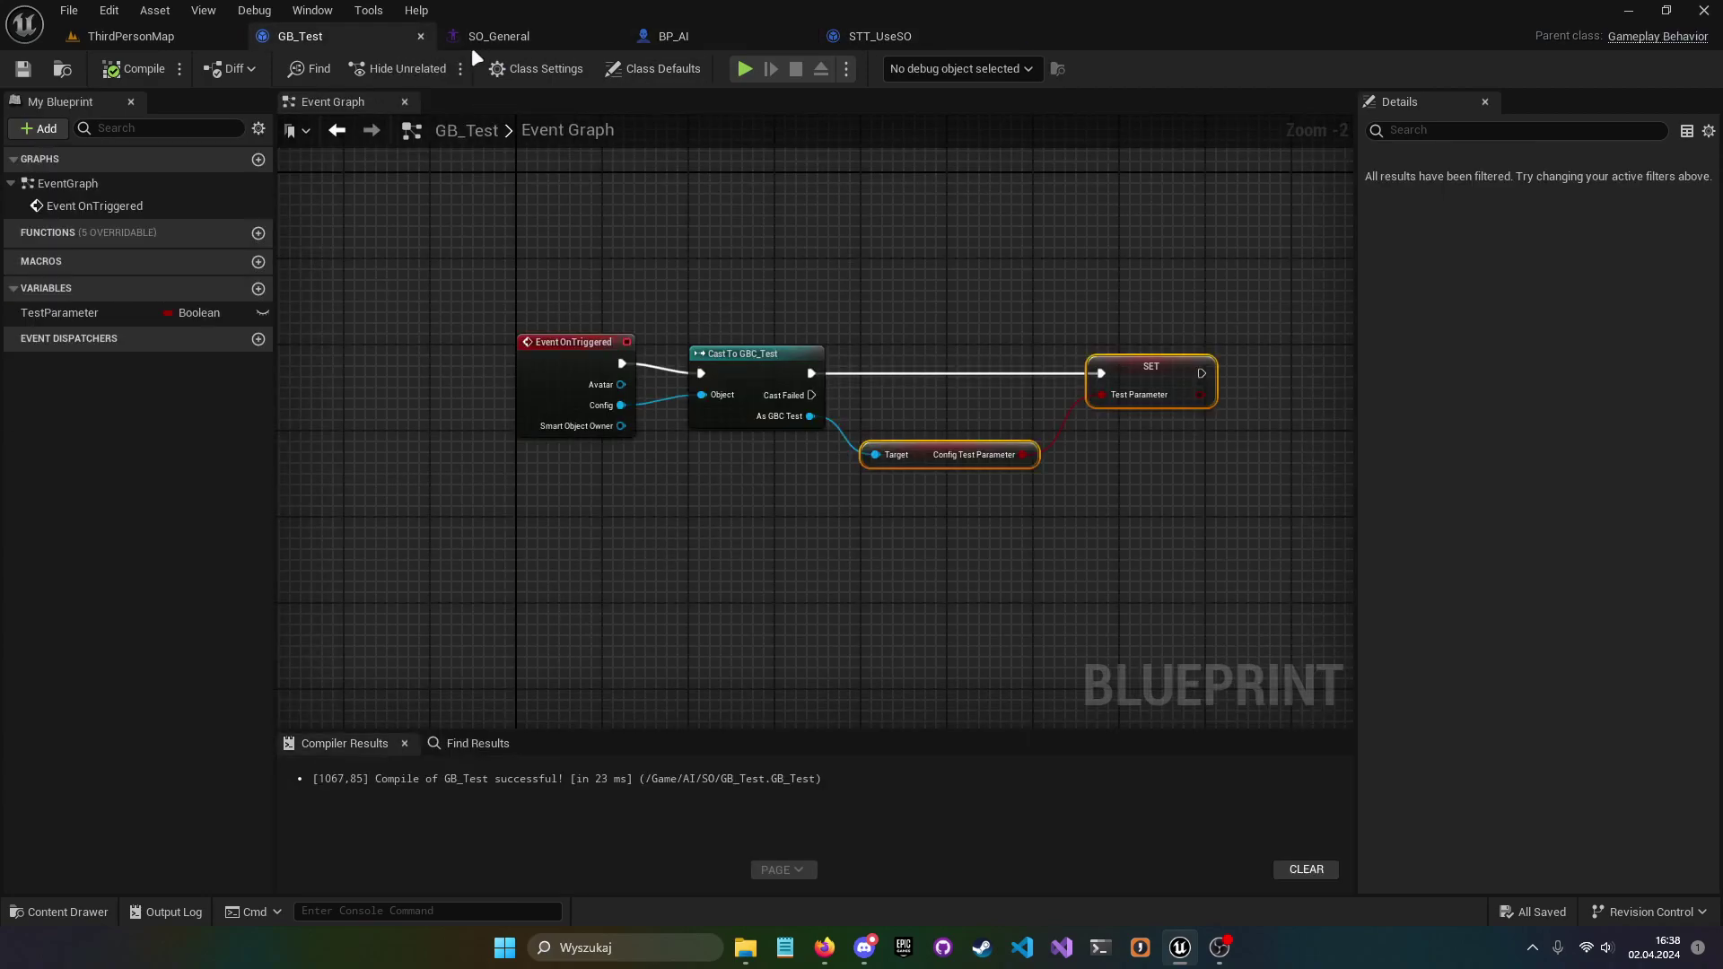
pyautogui.click(420, 36)
pyautogui.moveTo(664, 359); pyautogui.dragTo(1008, 415, button='right')
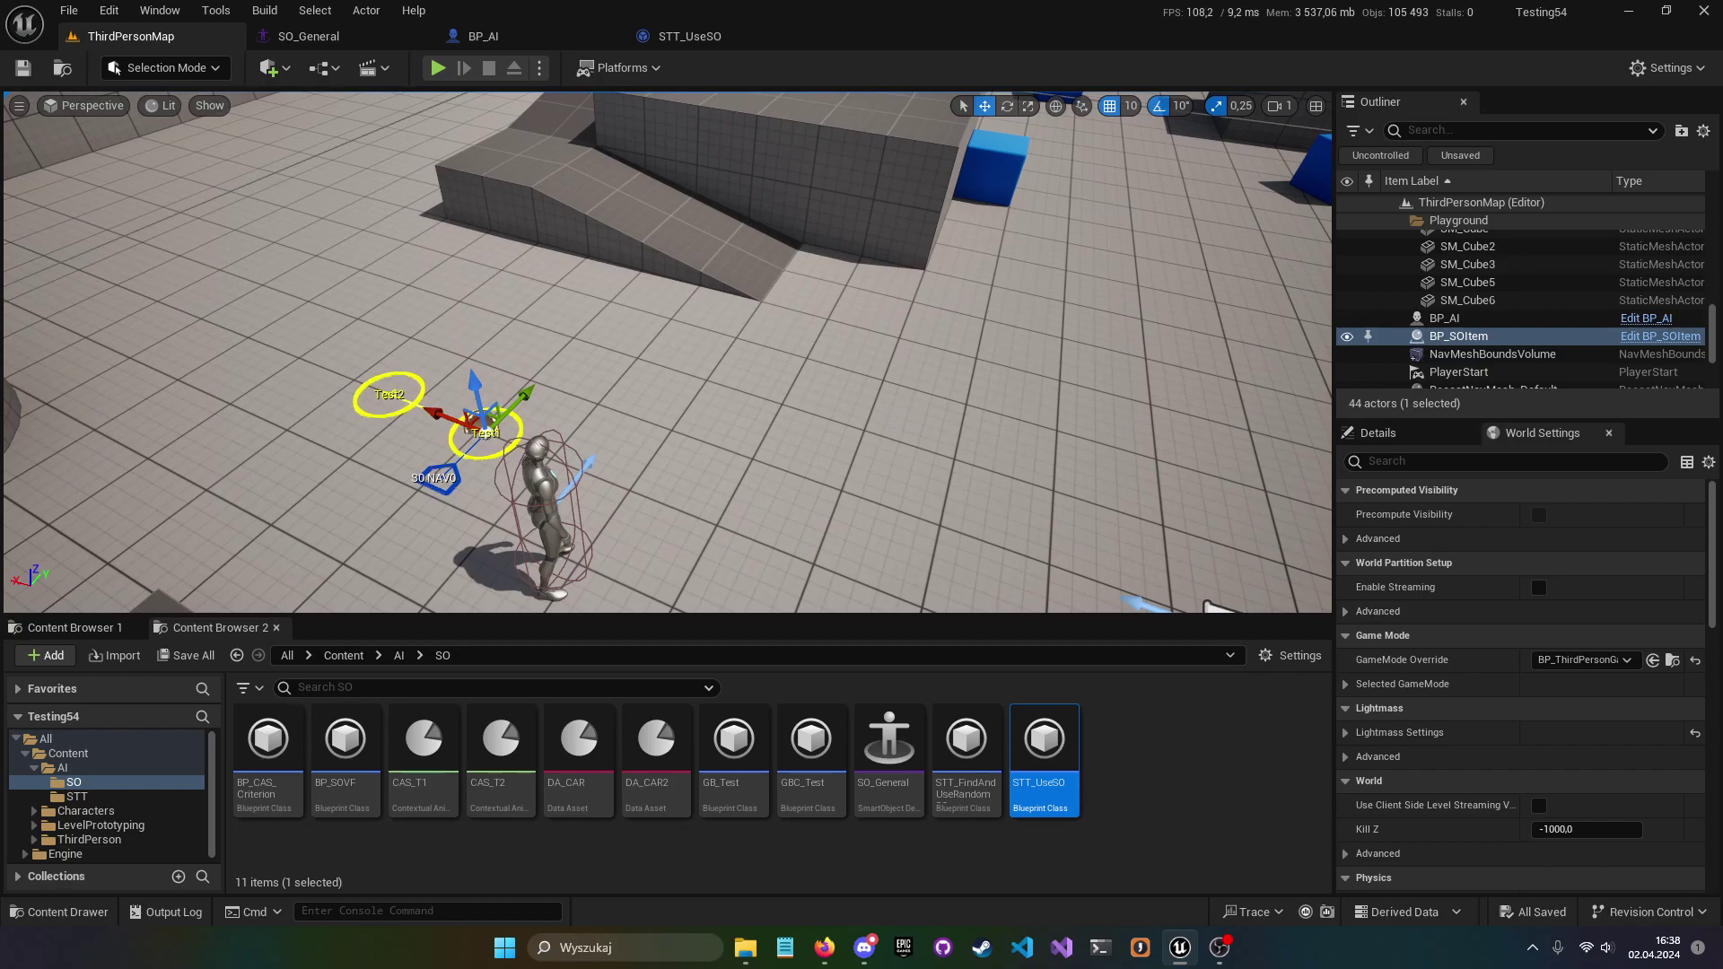
# - Switch to Firefox, read the Gameplay Interactions Plugin entry on the Unreal Engine Public Roadmap, and return to the Unreal Editor
pyautogui.hotkey('alt', 'Tab')
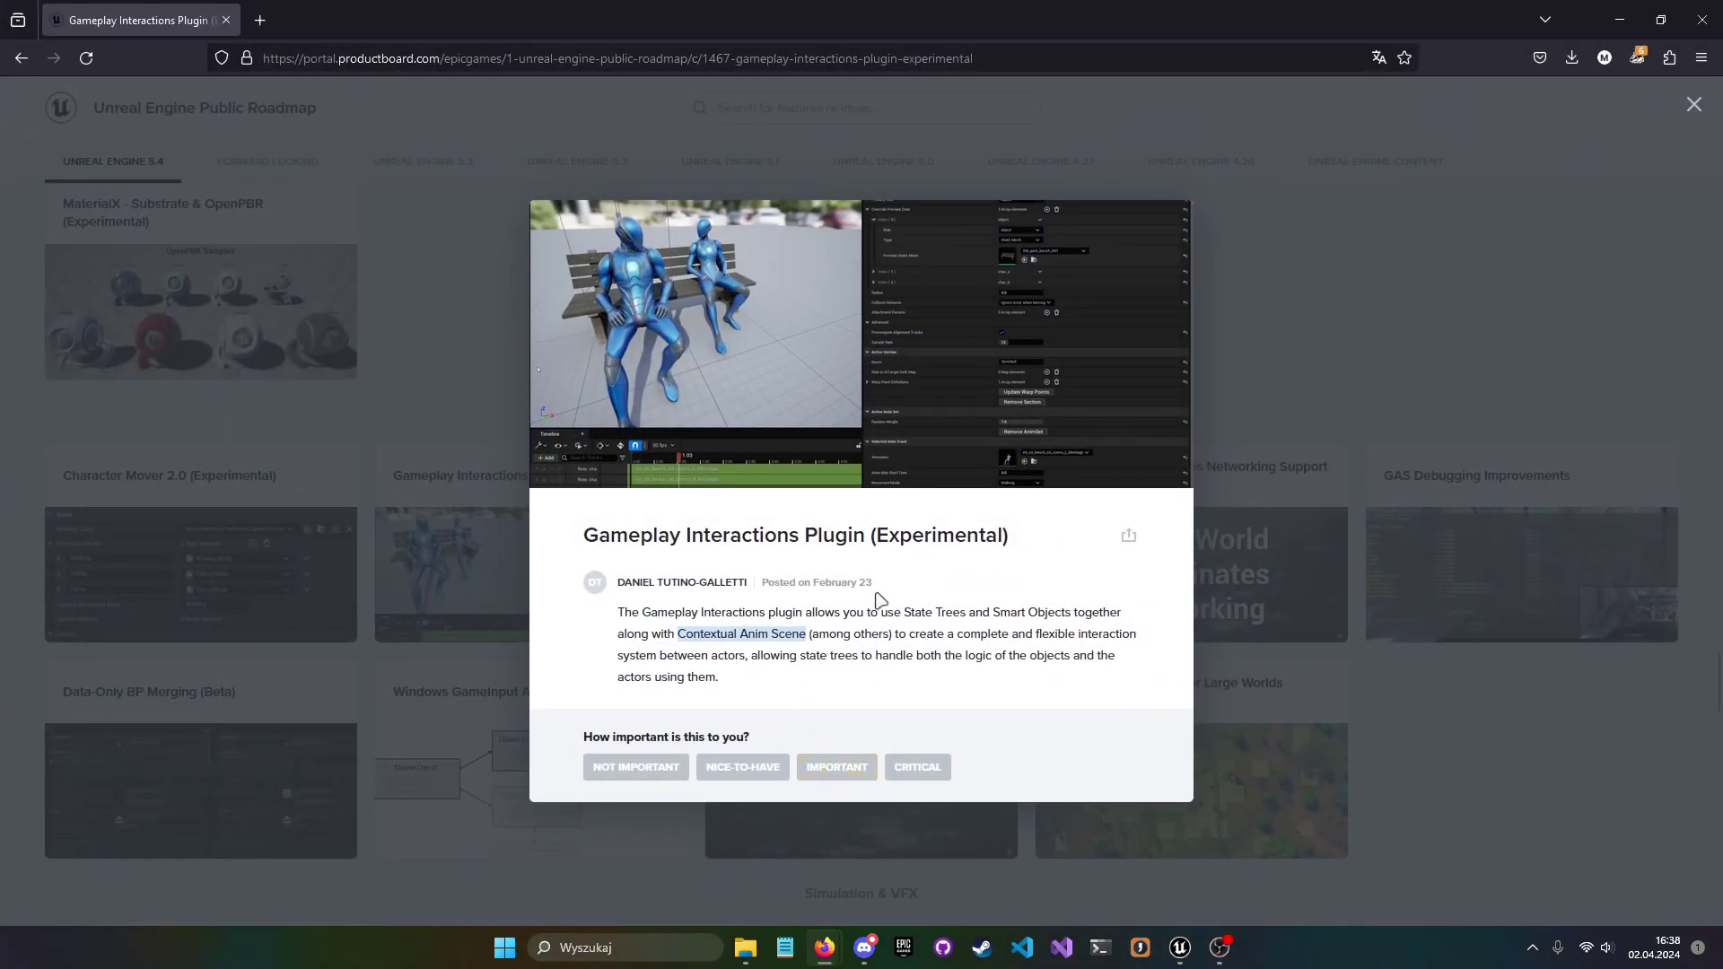
pyautogui.moveTo(813, 634); pyautogui.dragTo(894, 635)
pyautogui.click(1043, 549)
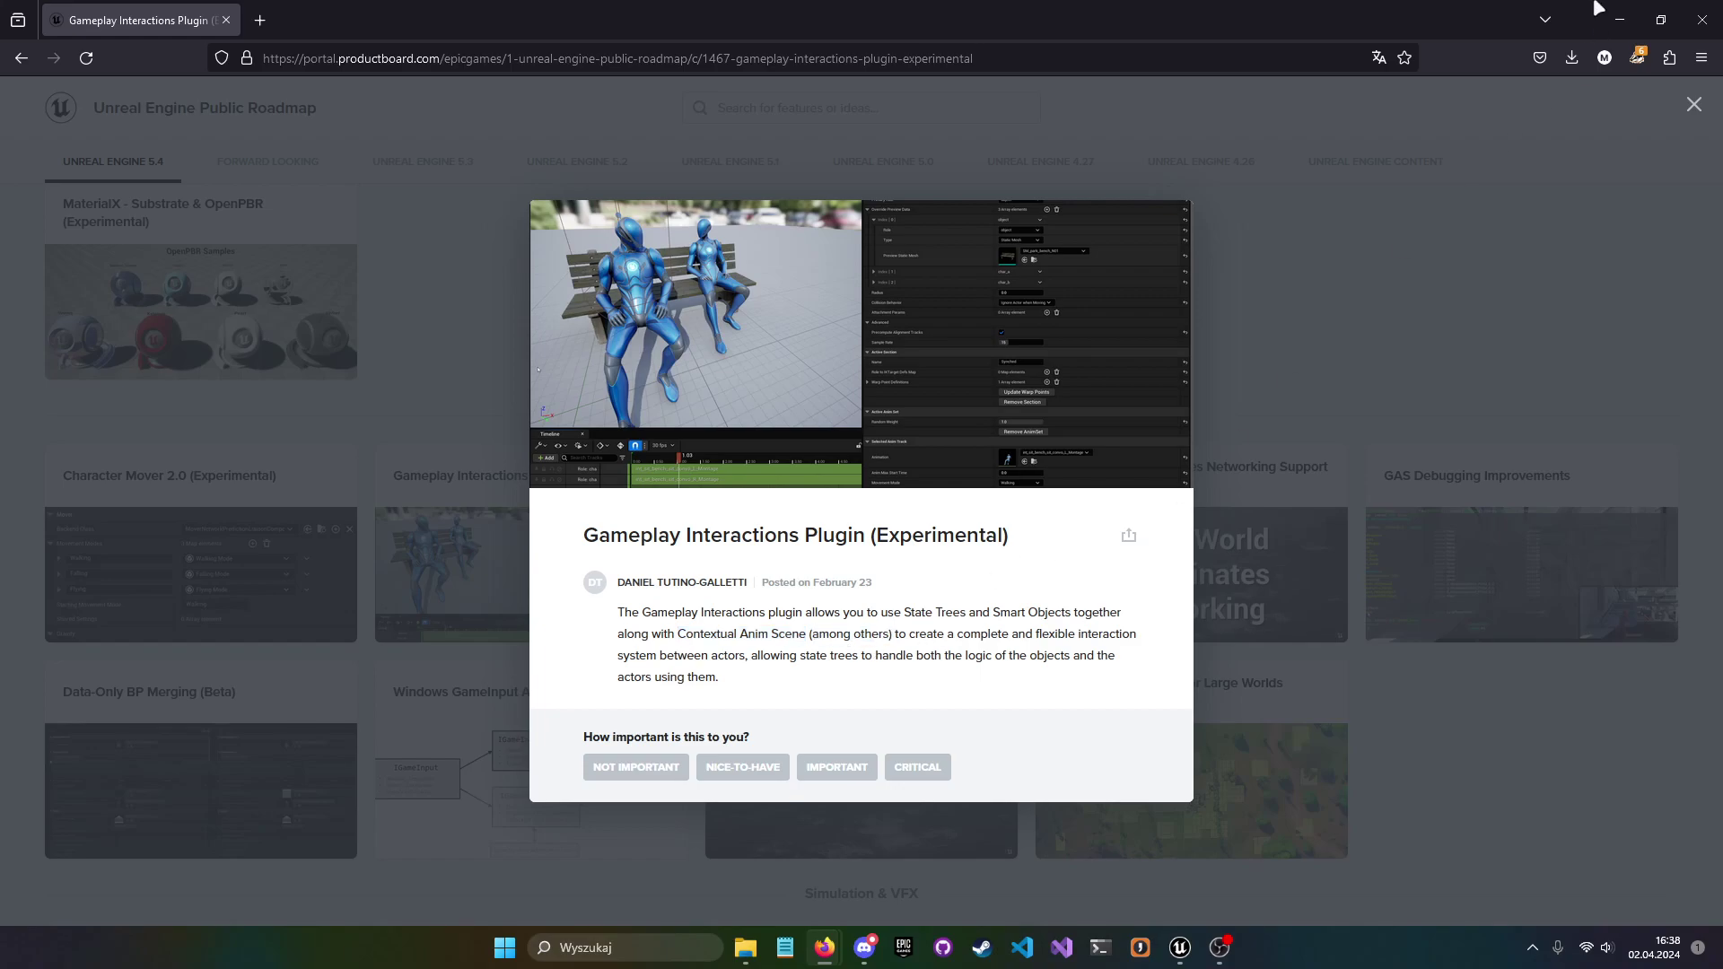
pyautogui.hotkey('alt', 'Tab')
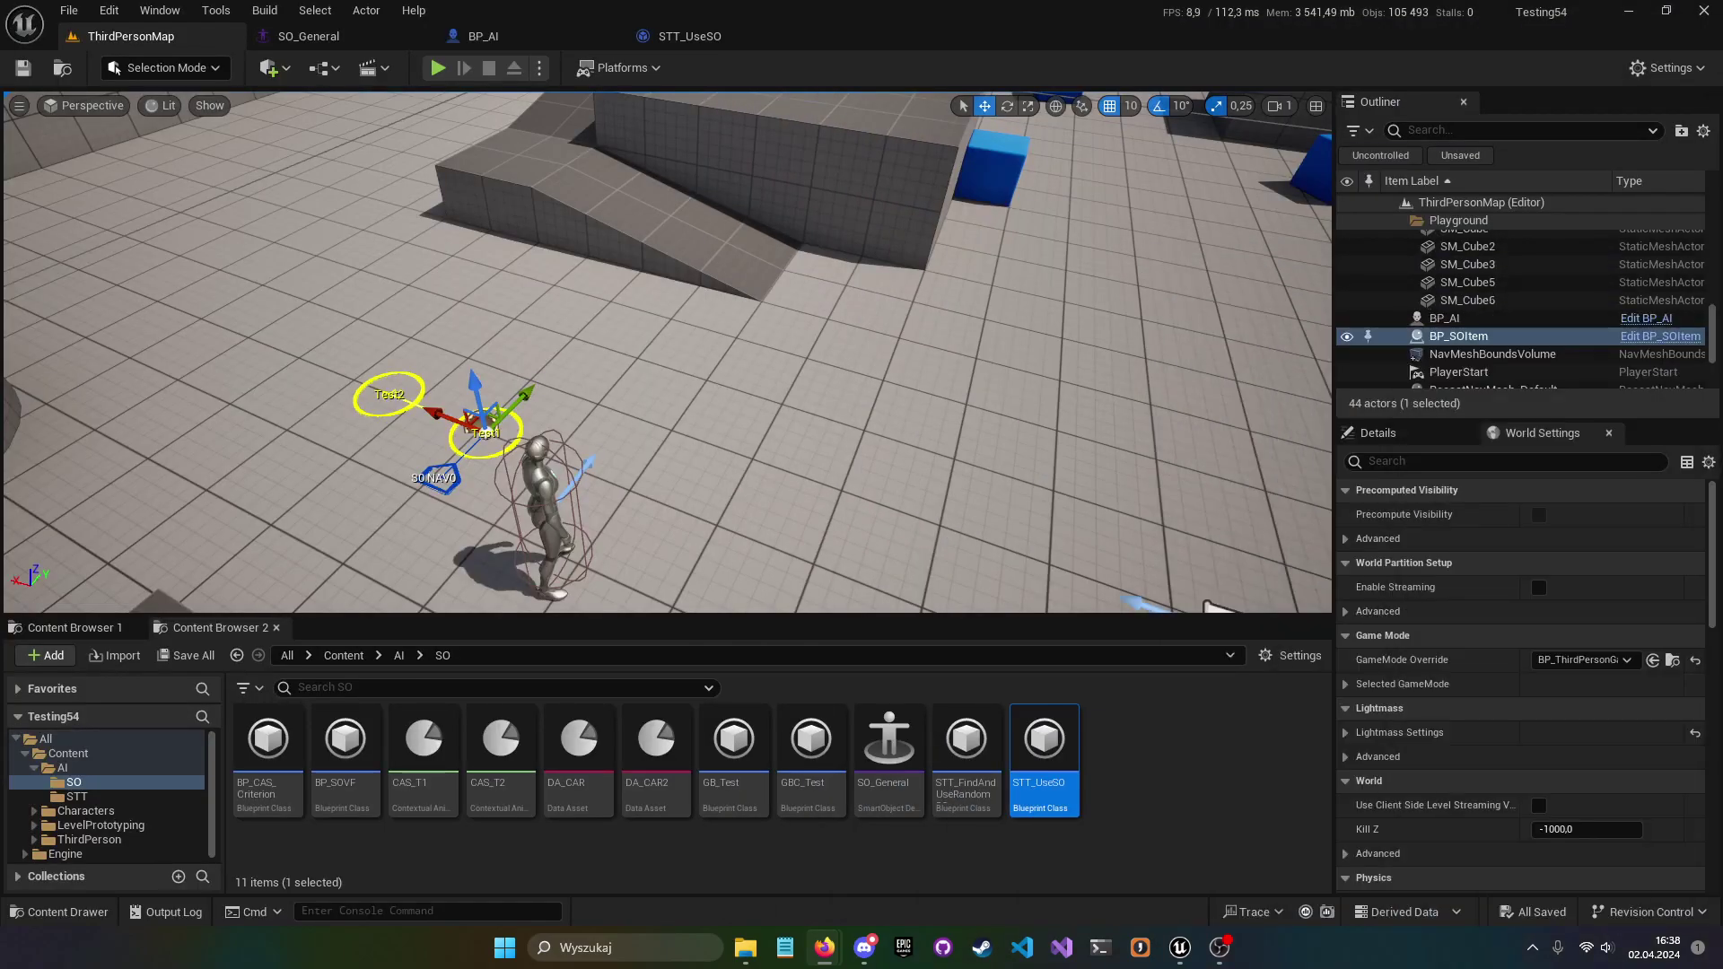
pyautogui.moveTo(664, 359); pyautogui.dragTo(700, 341, button='right')
pyautogui.moveTo(862, 355); pyautogui.dragTo(876, 353, button='right')
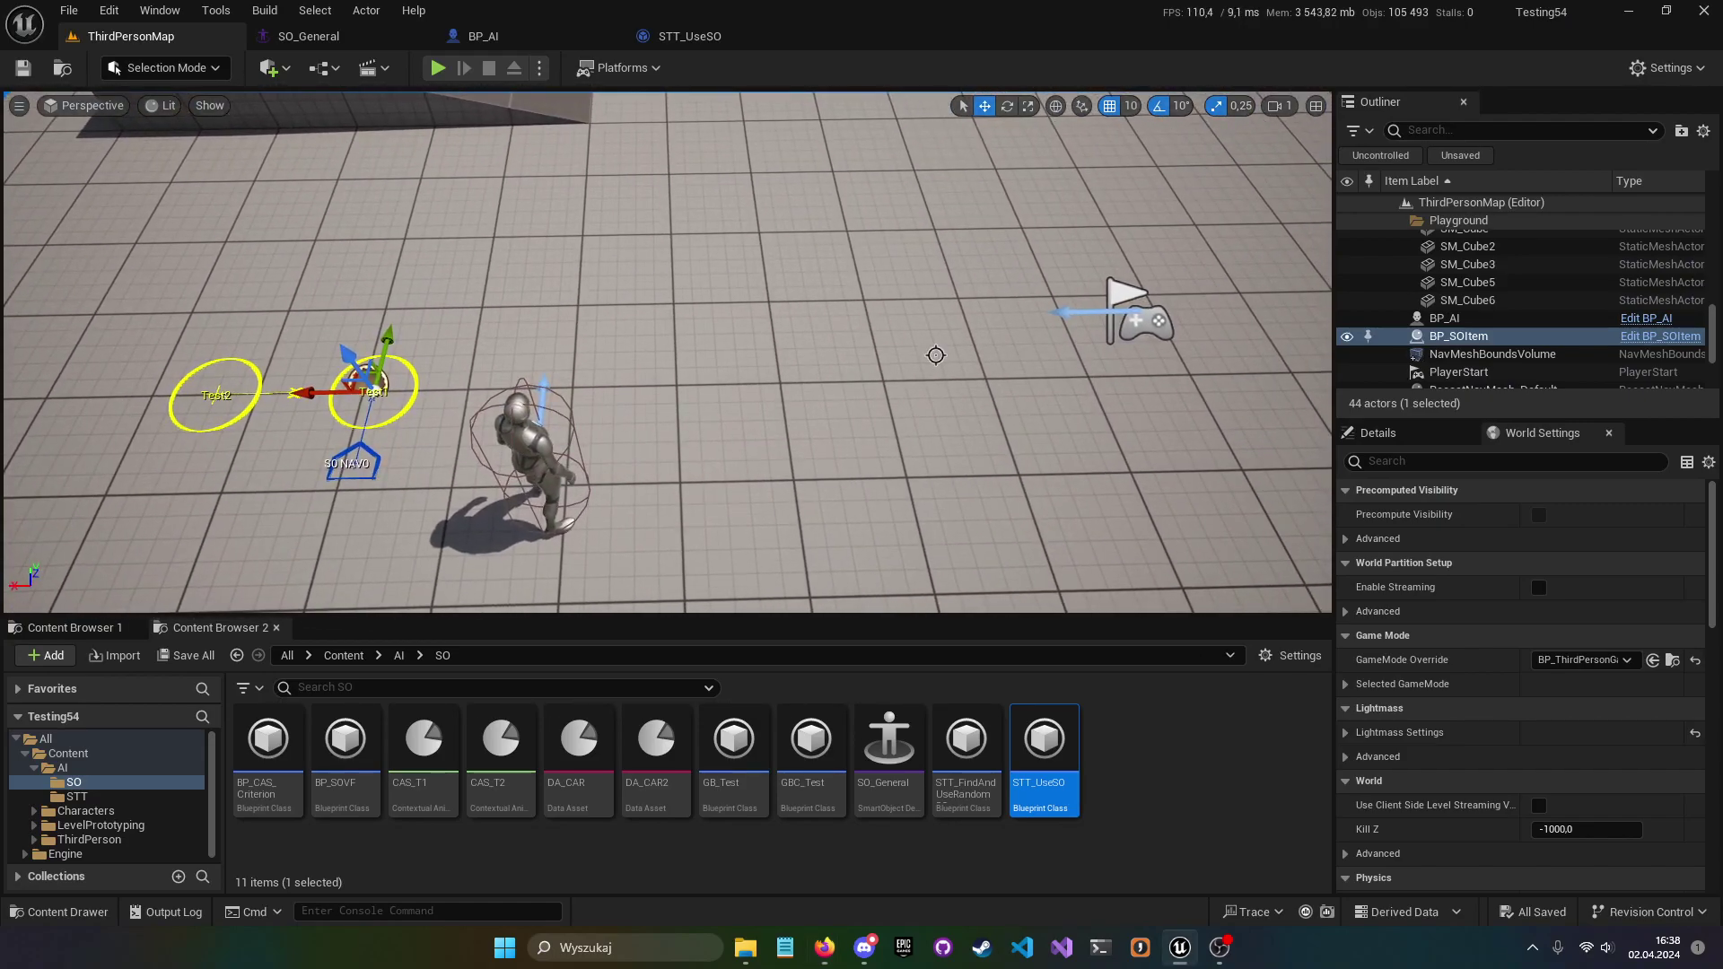
pyautogui.moveTo(626, 304); pyautogui.dragTo(685, 312, button='right')
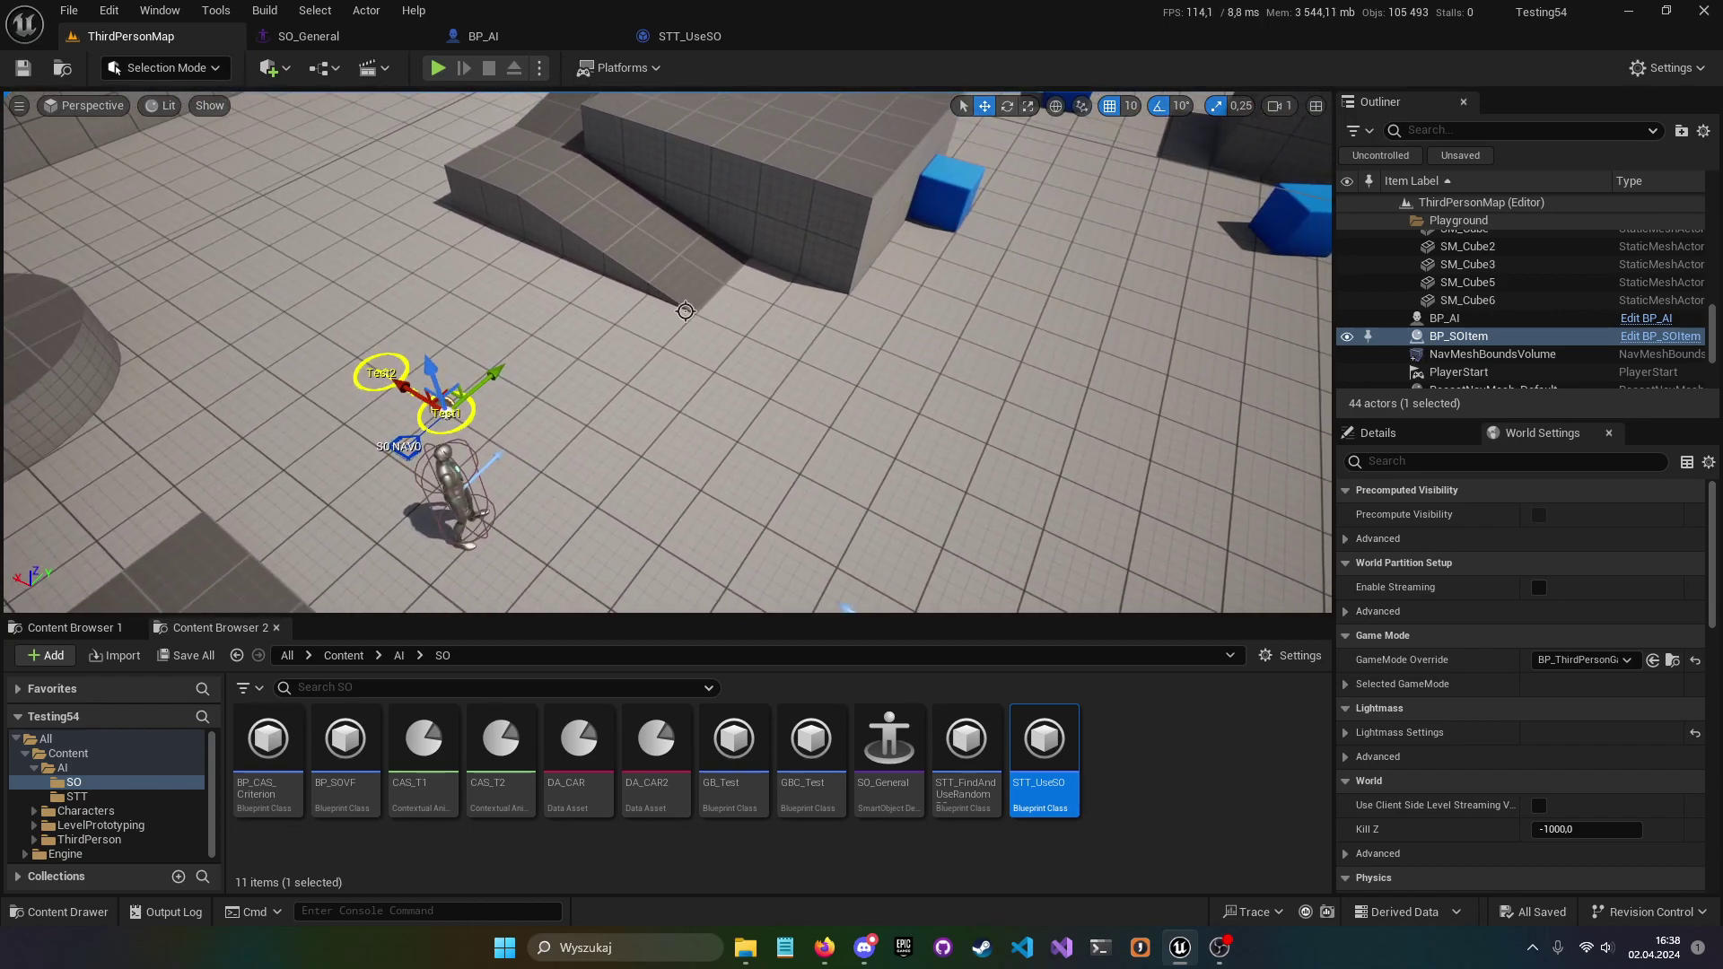